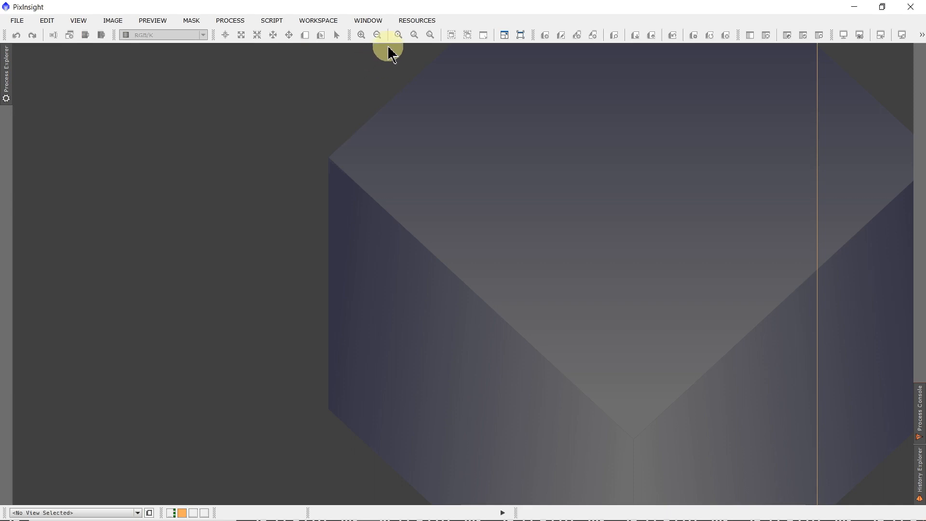
# - Review the list of update repositories and the URL entry form for a new repository, closing both without changes
pyautogui.click(419, 20)
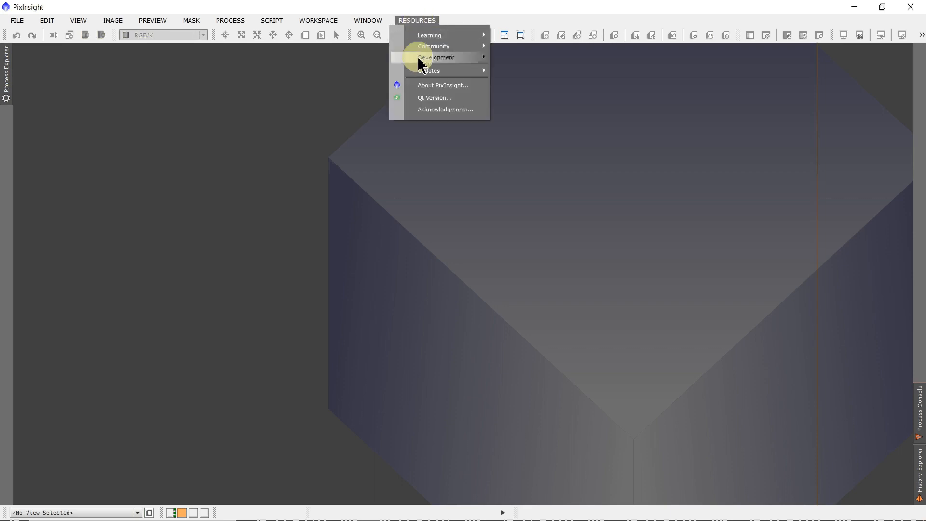
pyautogui.moveTo(422, 71)
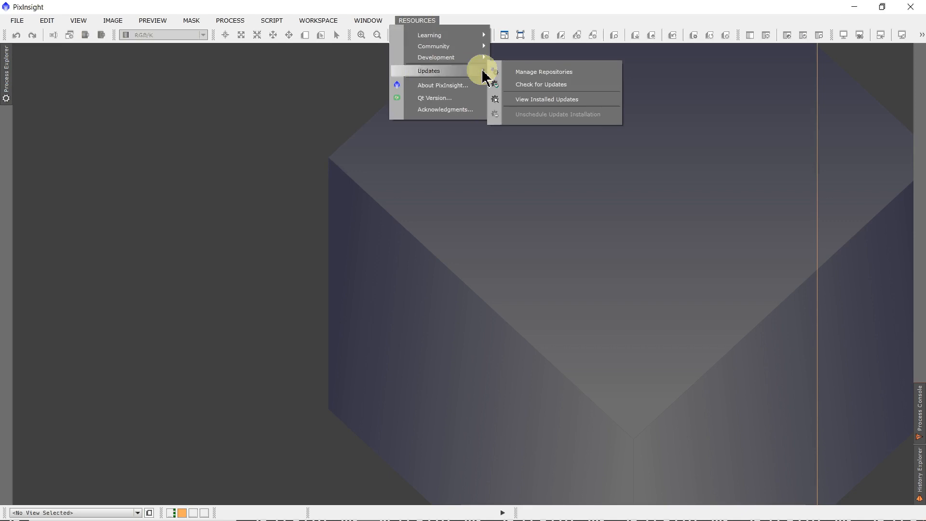
pyautogui.click(524, 72)
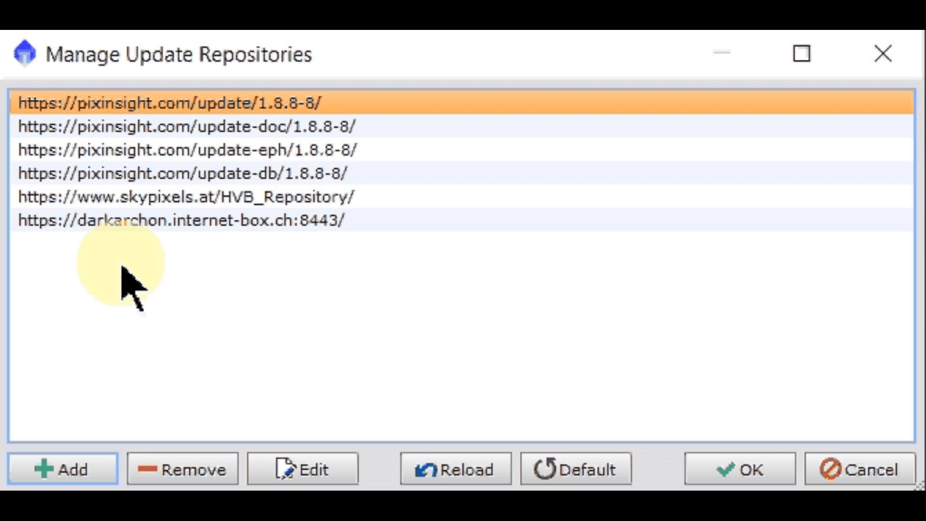
pyautogui.click(63, 468)
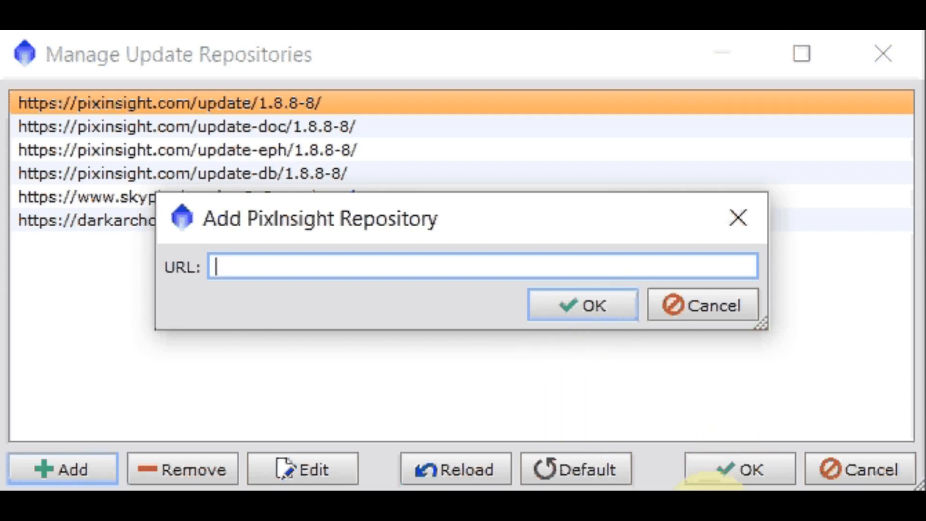
pyautogui.click(705, 308)
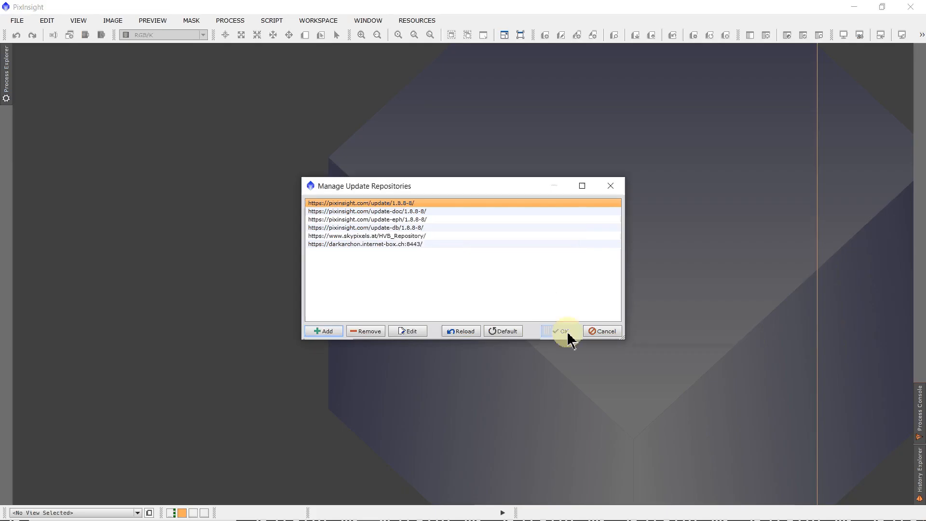
pyautogui.click(603, 332)
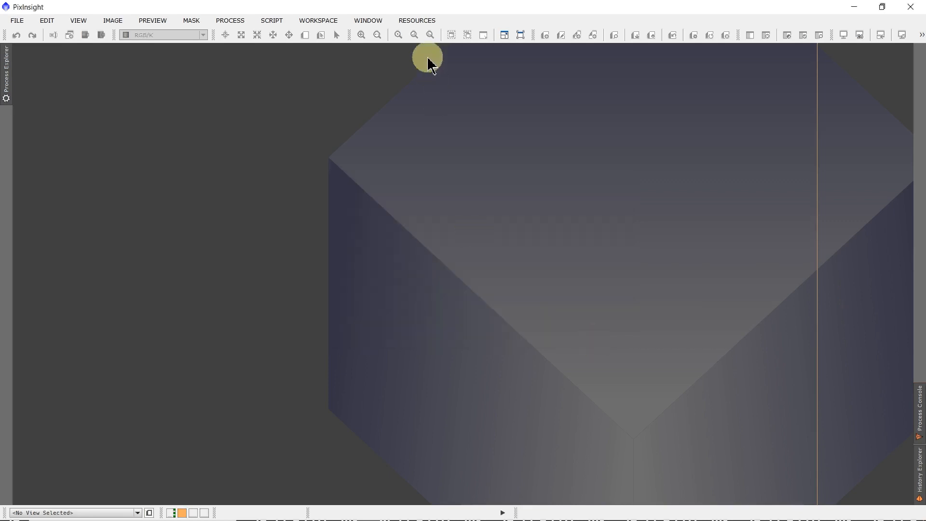
# - Check the configured repositories for available updates
pyautogui.click(413, 20)
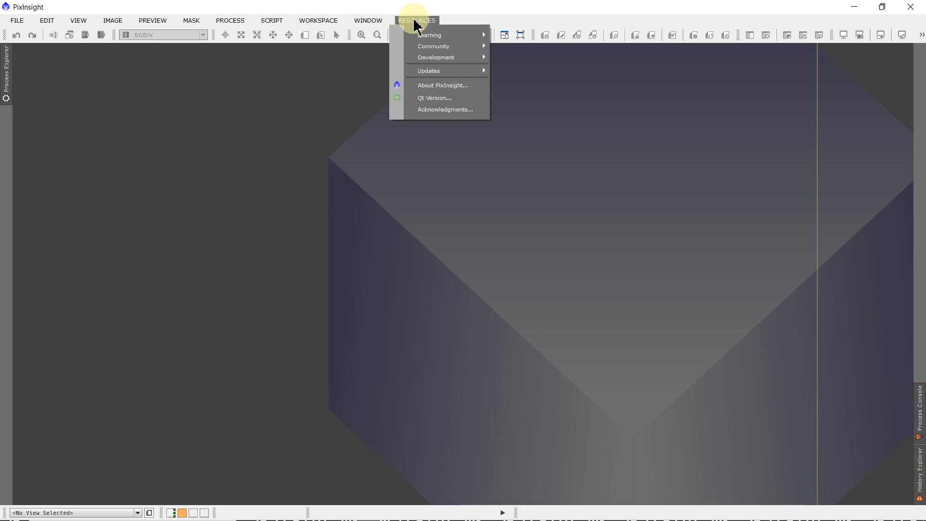
pyautogui.moveTo(438, 70)
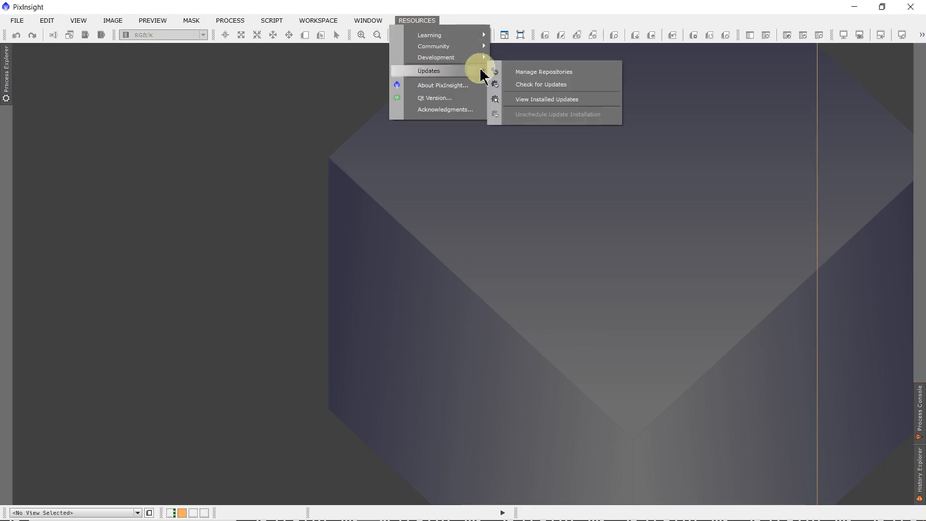
pyautogui.click(534, 86)
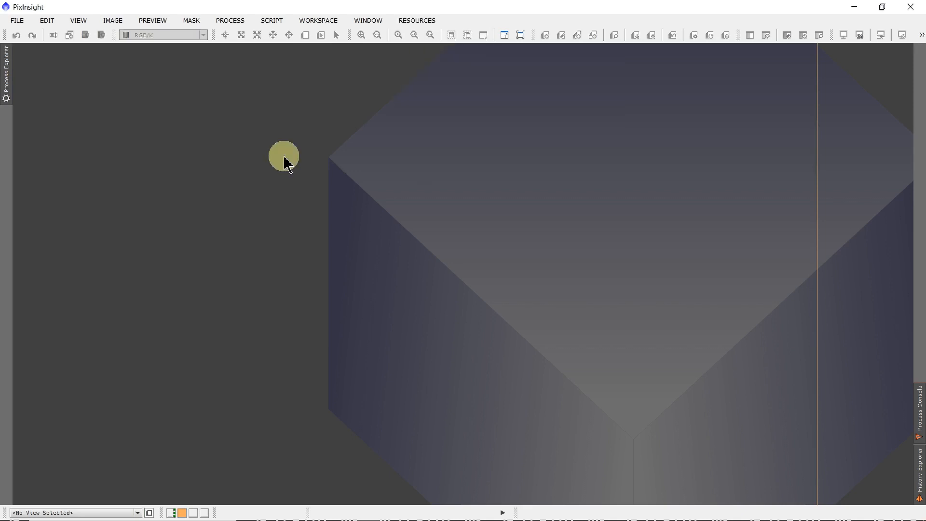
# - Look over the scripts available in the EZ Processing Suite without running any
pyautogui.click(271, 25)
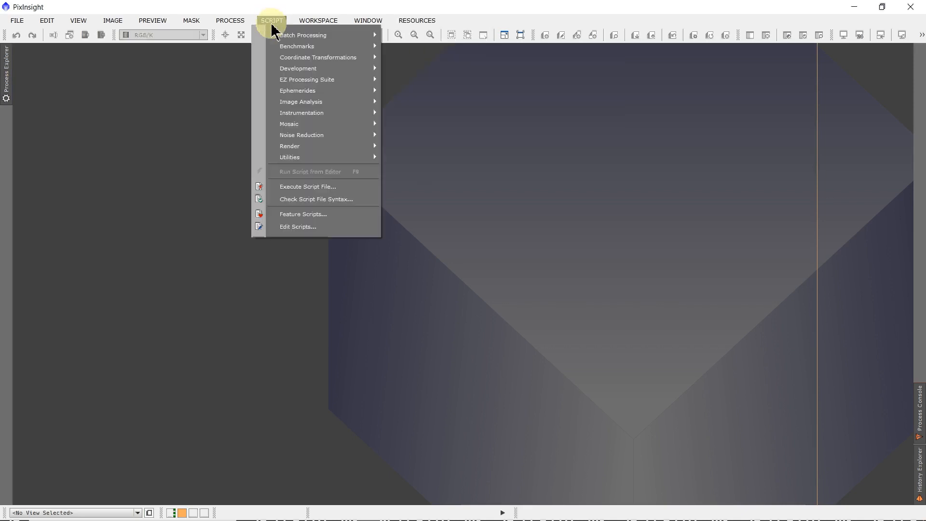
pyautogui.moveTo(285, 81)
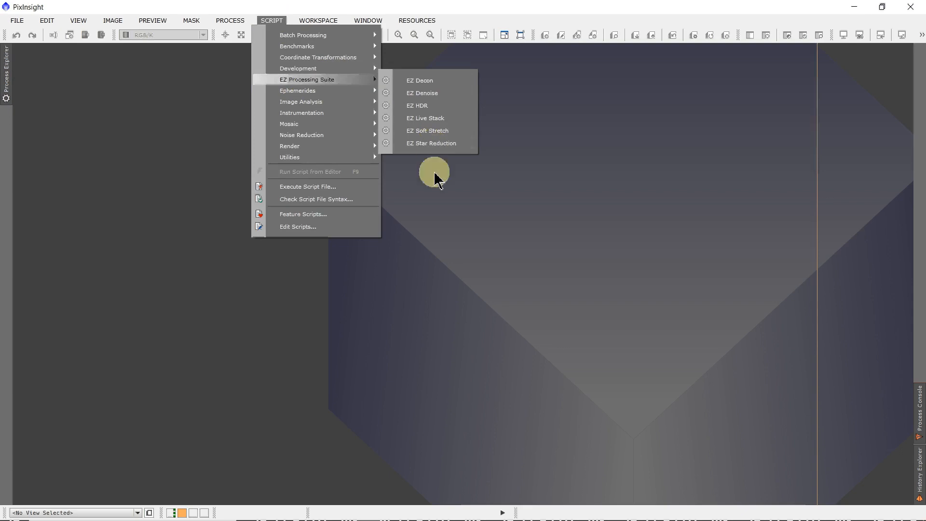
pyautogui.click(432, 203)
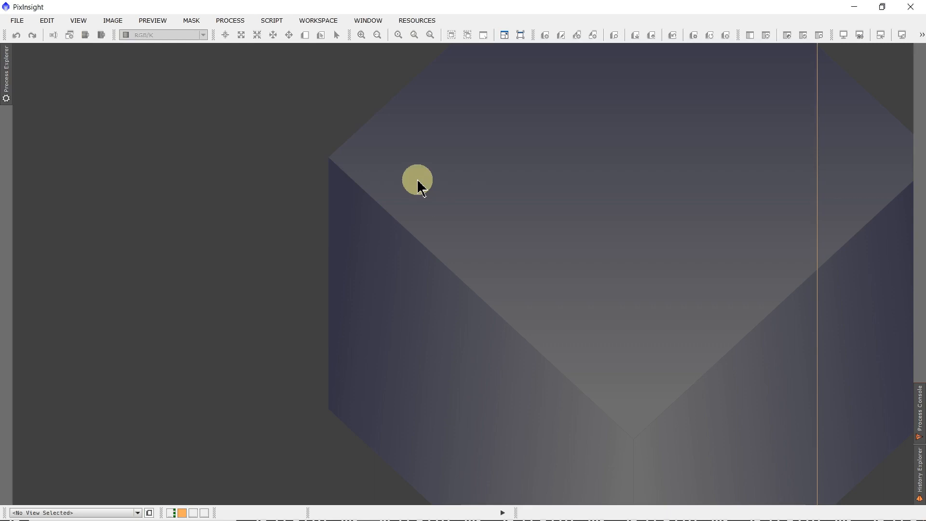
# - Switch to the first workspace, duplicate the Ha_Linear image as a separate window, and collapse the original
pyautogui.click(170, 513)
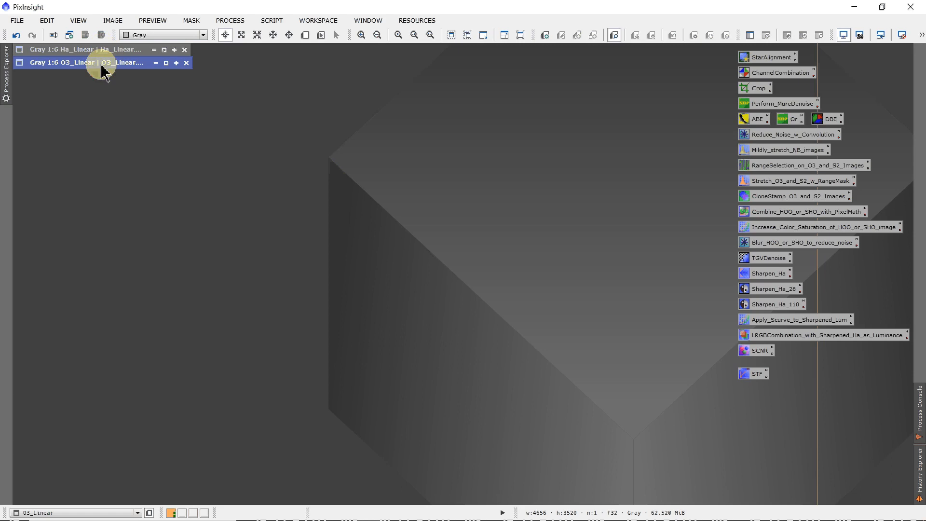
pyautogui.doubleClick(73, 51)
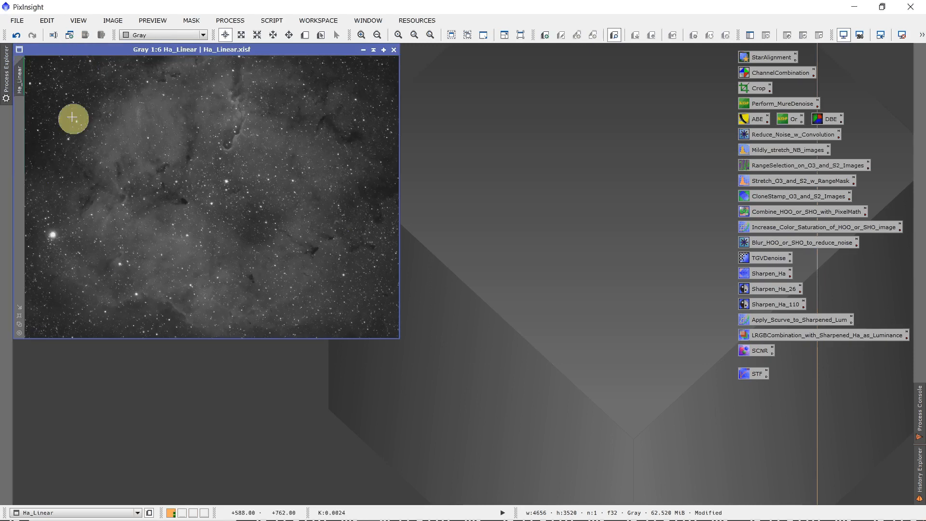
pyautogui.click(10, 92)
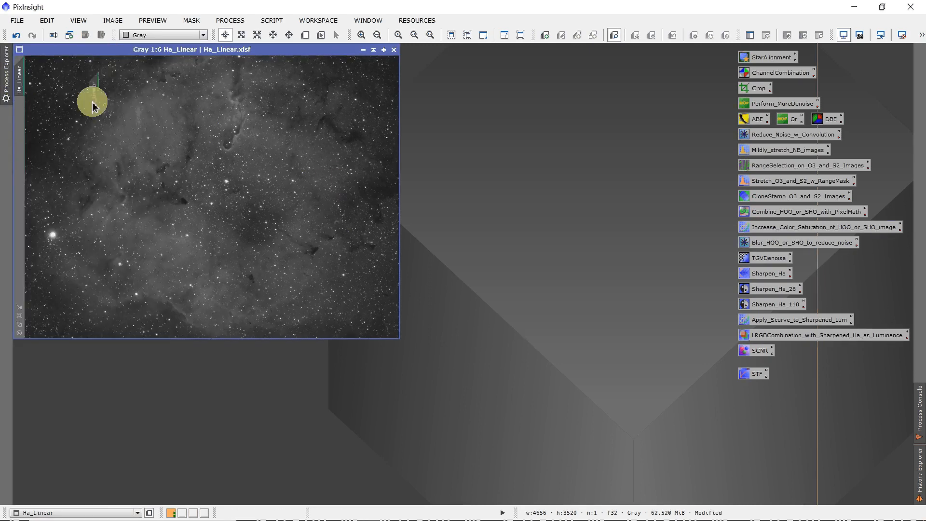
pyautogui.moveTo(93, 108); pyautogui.dragTo(96, 109)
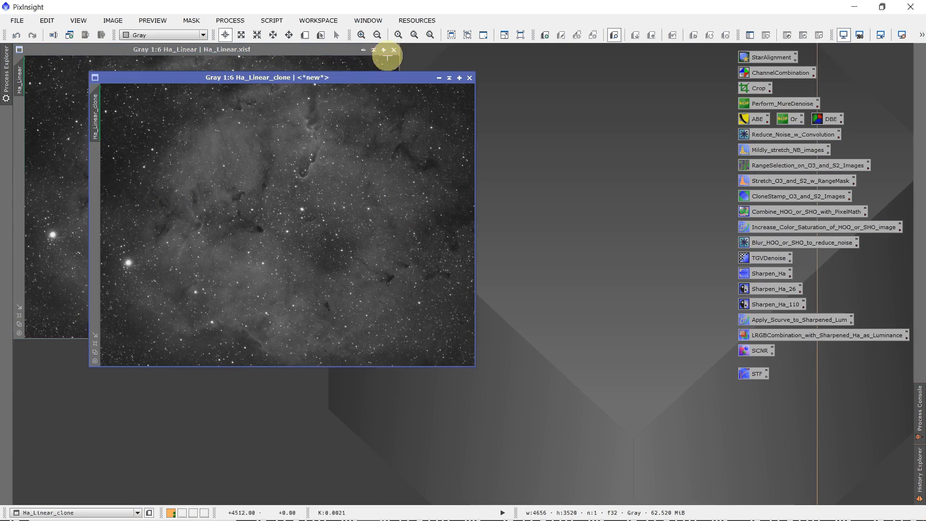
pyautogui.click(374, 50)
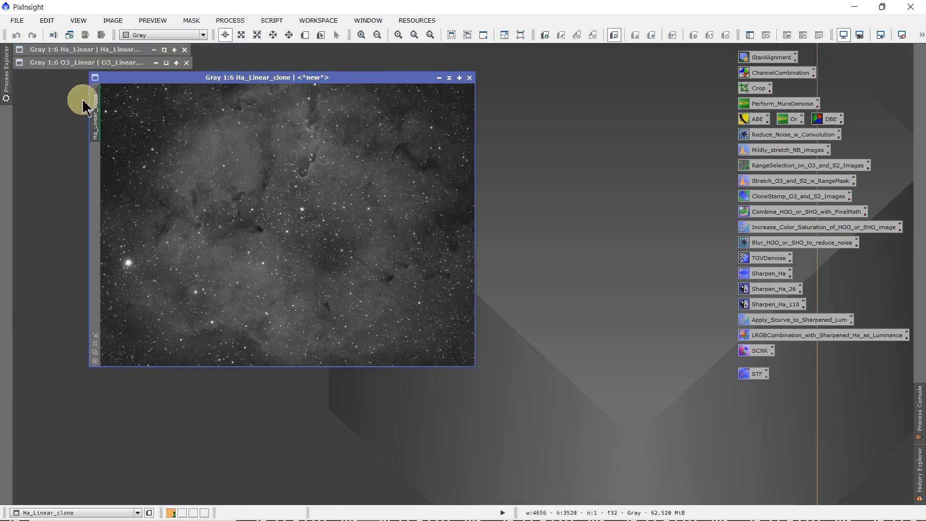
# - Rename the duplicated image Ha_Hist and move its window to the upper-left corner of the workspace
pyautogui.doubleClick(95, 117)
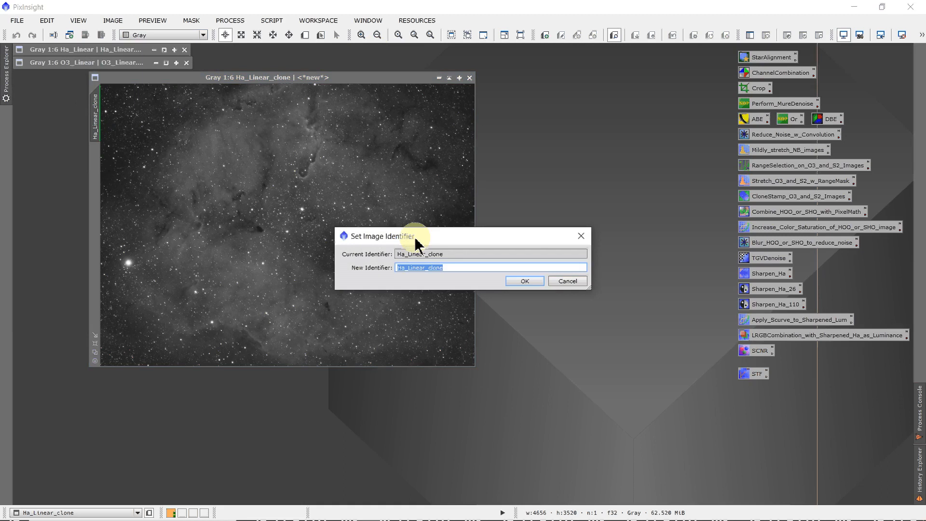
pyautogui.moveTo(408, 269); pyautogui.dragTo(445, 268)
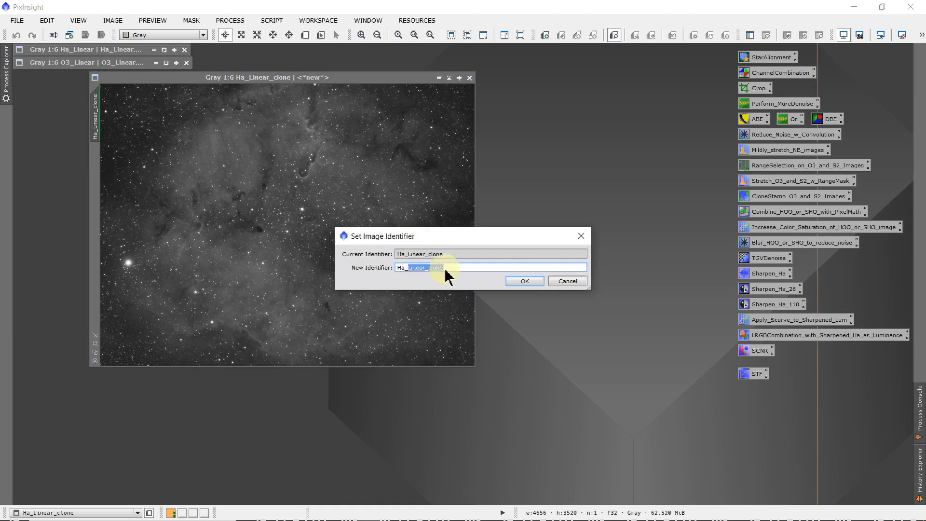
pyautogui.write('Hi')
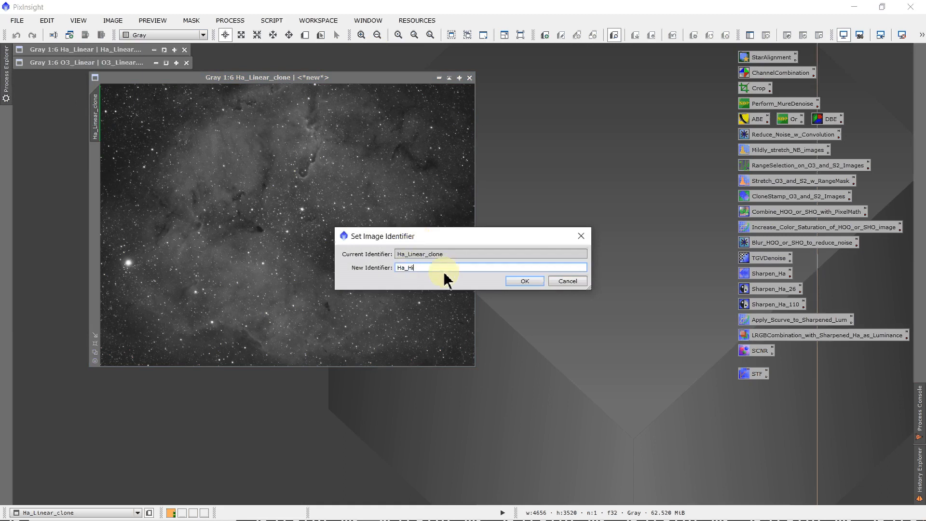
pyautogui.write('st')
pyautogui.press('Return')
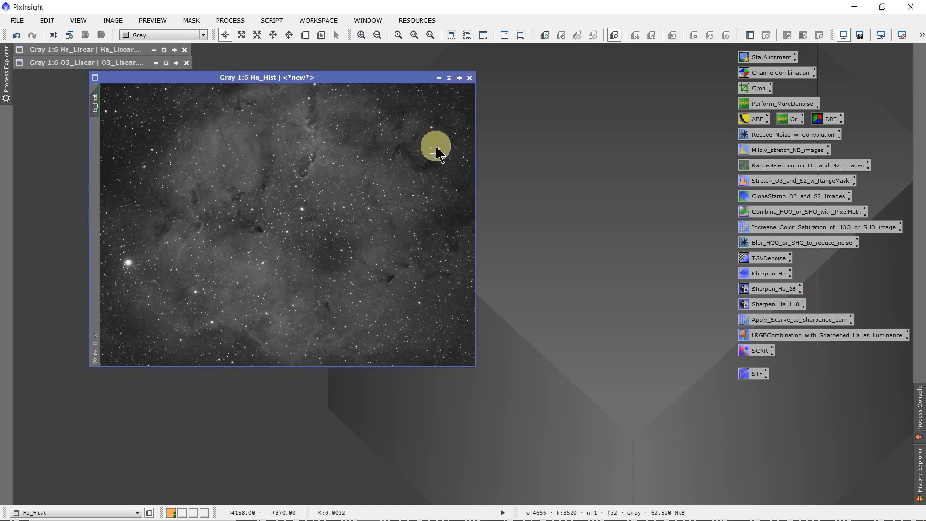
pyautogui.moveTo(233, 78); pyautogui.dragTo(158, 51)
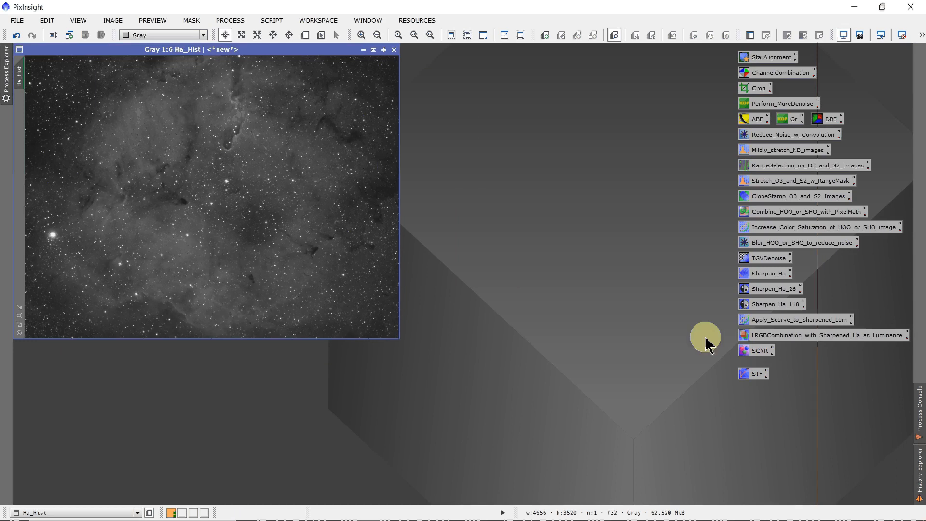
# - Link ScreenTransferFunction to the active Ha_Hist image and reset its screen stretch
pyautogui.doubleClick(747, 374)
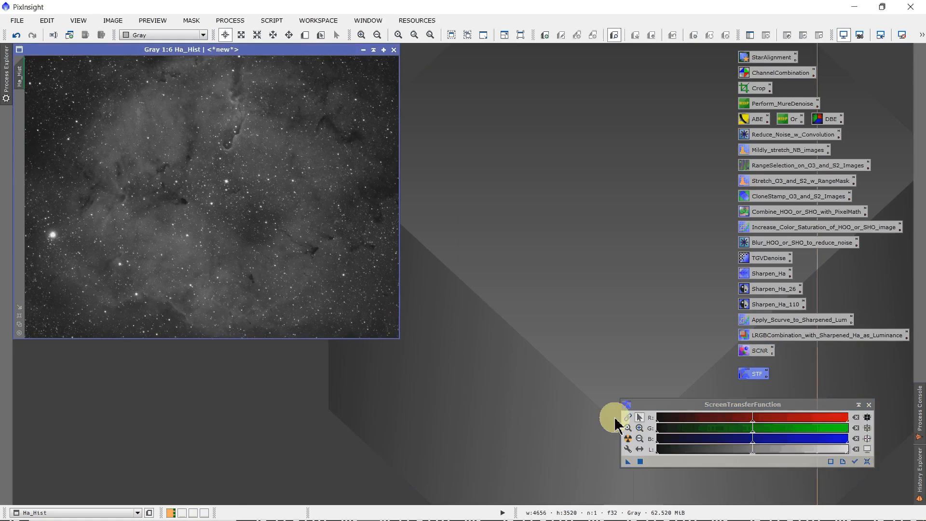
pyautogui.click(855, 462)
pyautogui.click(867, 461)
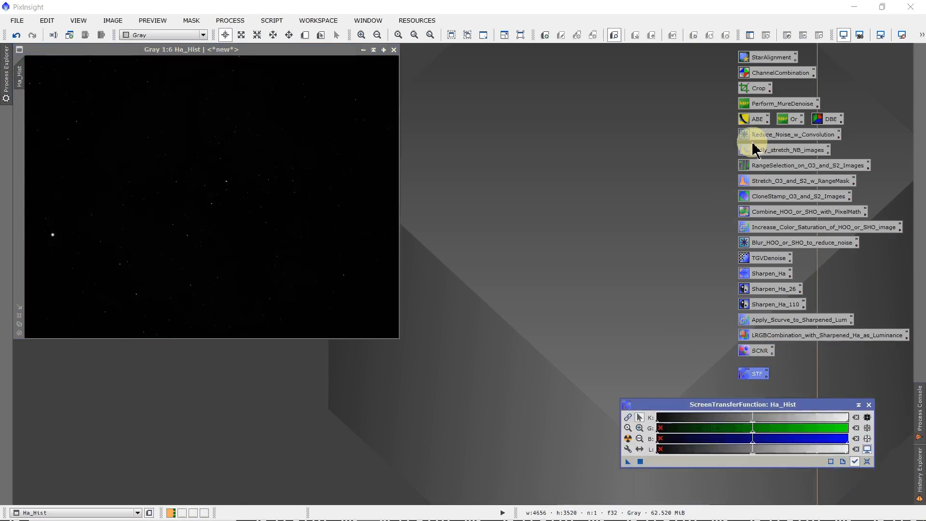
# - Apply a first HistogramTransformation stretch to Ha_Hist with the midtones at about 0.041, judging it in the real-time preview
pyautogui.doubleClick(762, 151)
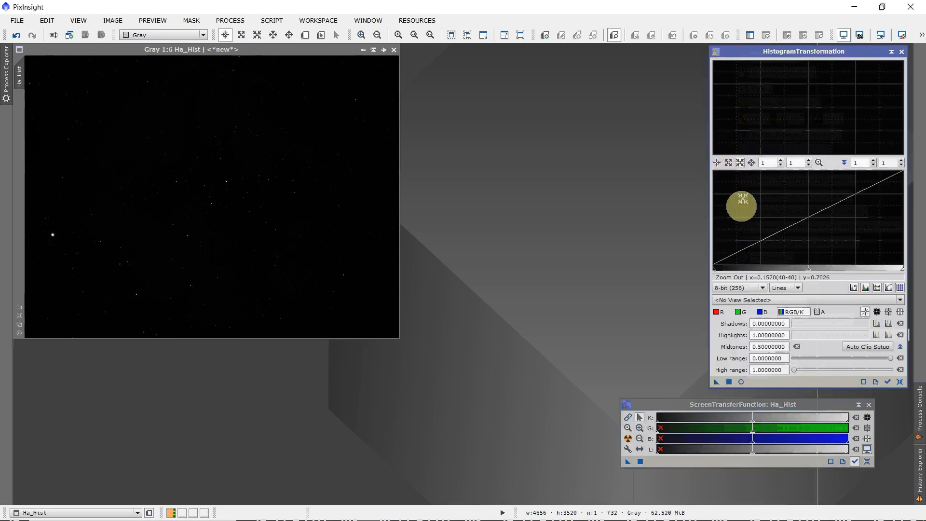
pyautogui.click(742, 382)
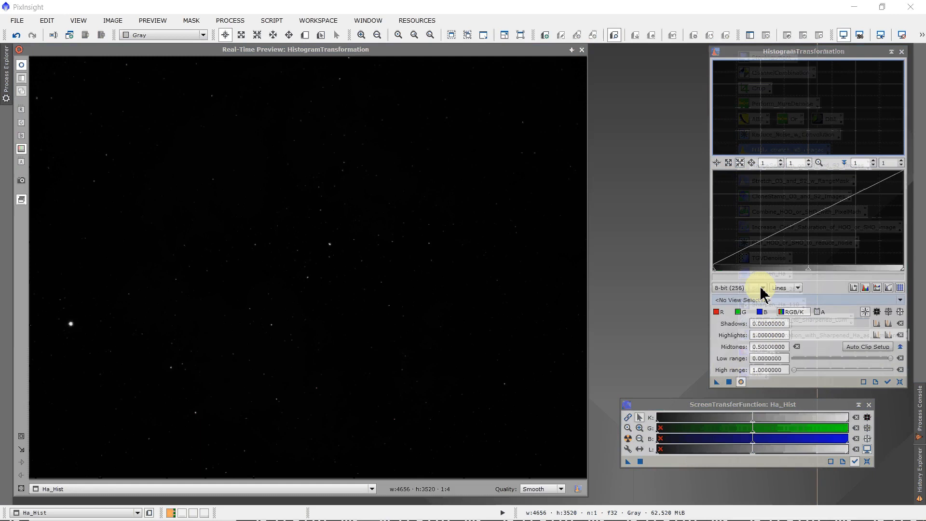
pyautogui.click(809, 270)
pyautogui.moveTo(811, 270); pyautogui.dragTo(722, 262)
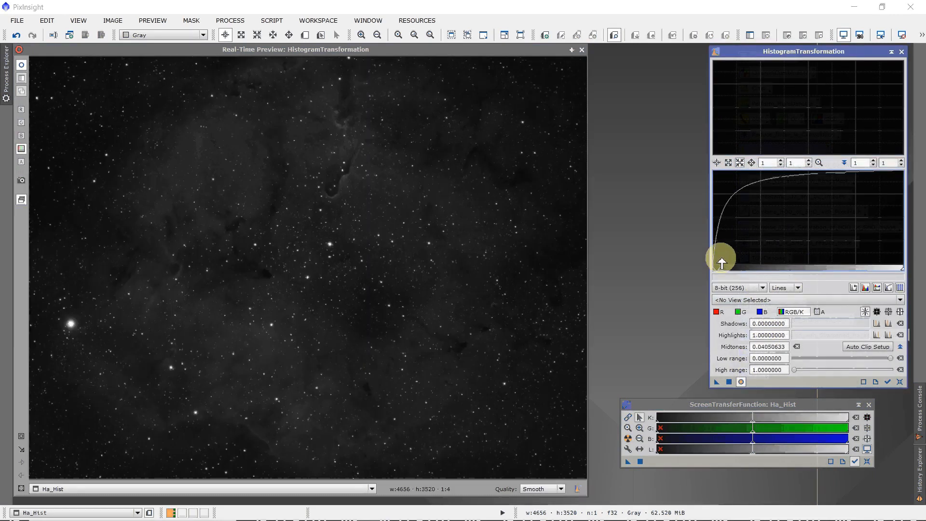
pyautogui.click(582, 50)
pyautogui.moveTo(716, 382); pyautogui.dragTo(280, 236)
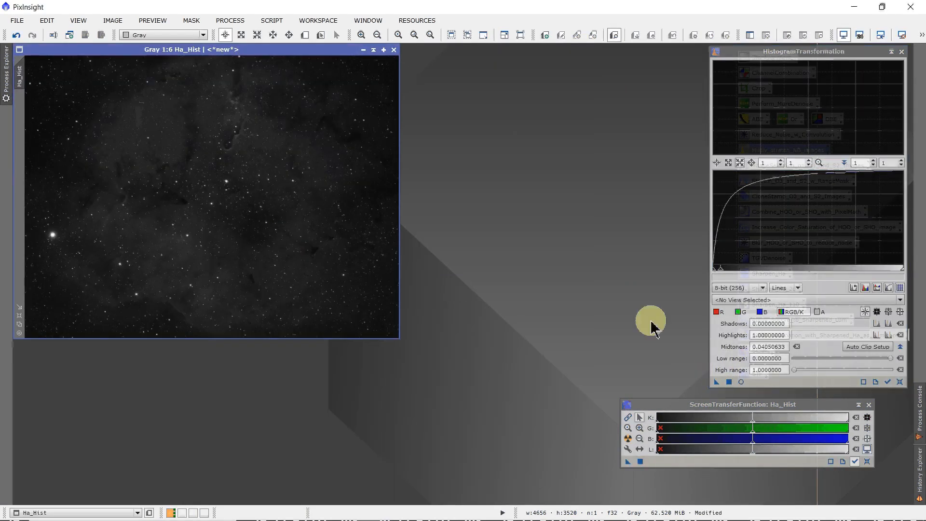
# - Reset the HistogramTransformation midtones and set them to about 0.172 for a second stretch, using the real-time preview
pyautogui.click(798, 346)
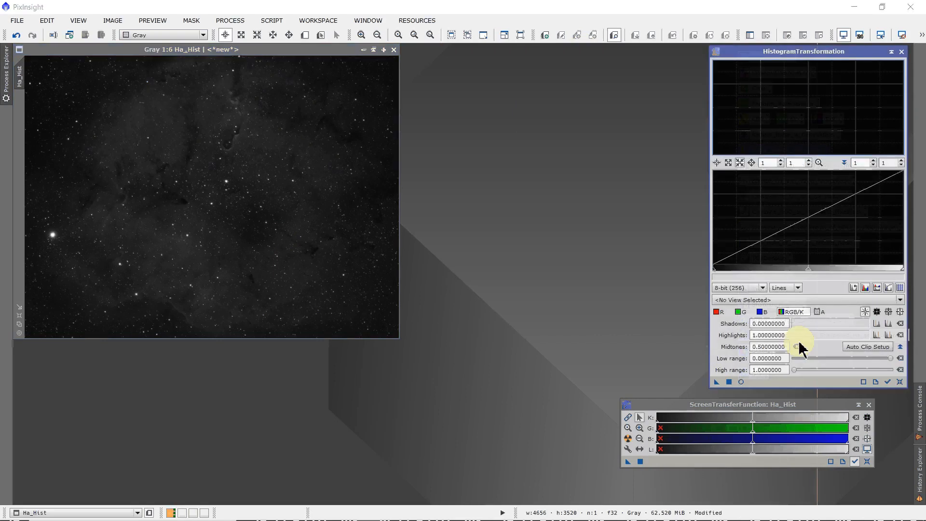
pyautogui.click(742, 381)
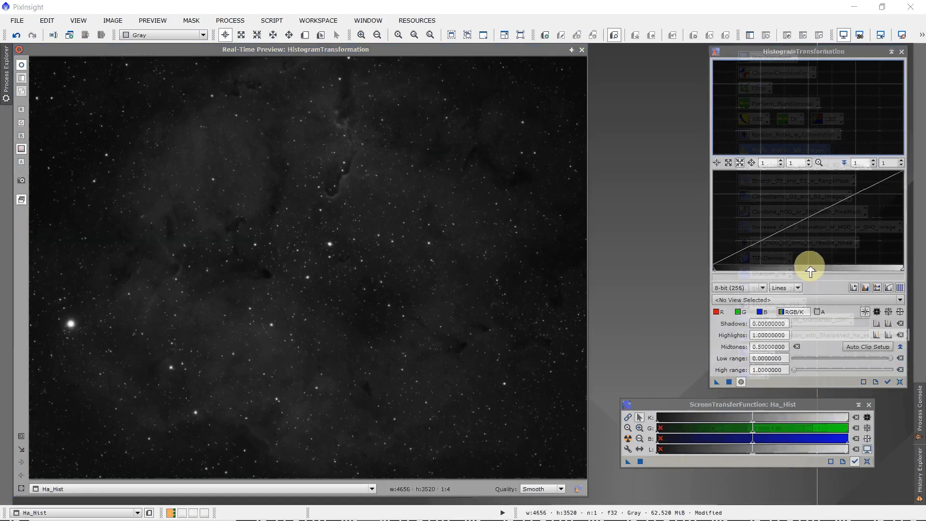
pyautogui.moveTo(810, 271); pyautogui.dragTo(745, 258)
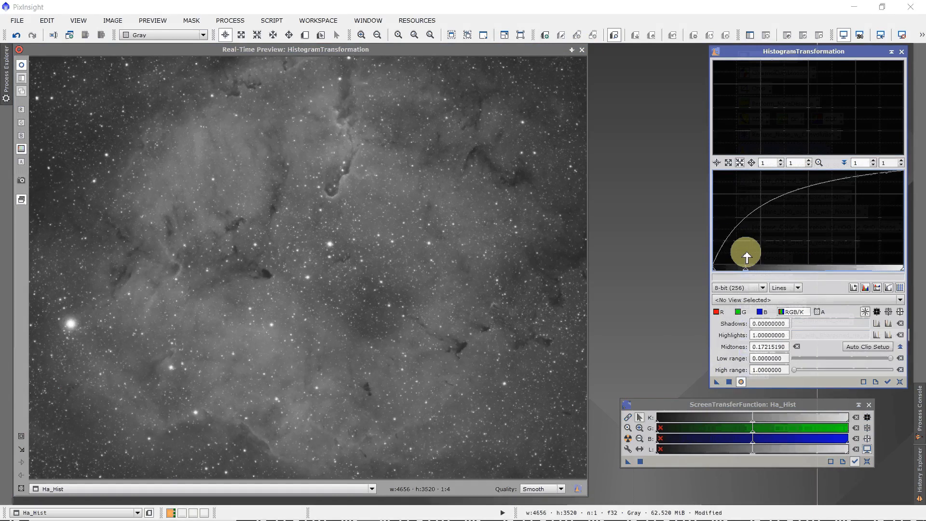
# - Load the Ha_Hist histogram into HistogramTransformation and raise the shadows point to about 0.020
pyautogui.click(751, 300)
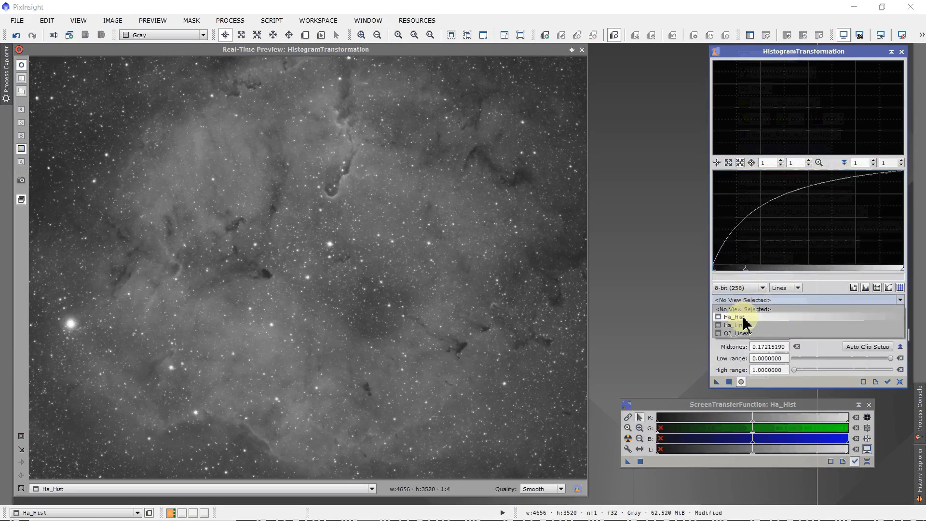
pyautogui.click(743, 318)
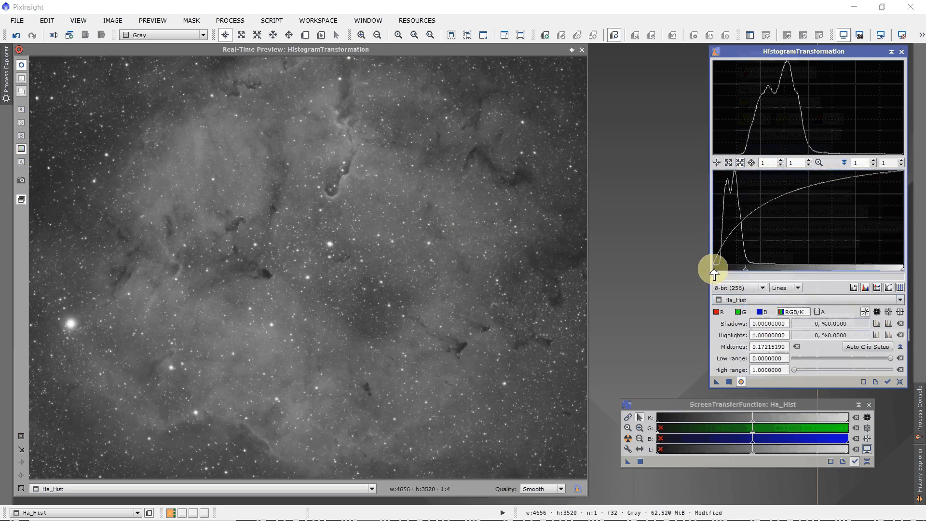
pyautogui.moveTo(714, 272); pyautogui.dragTo(718, 273)
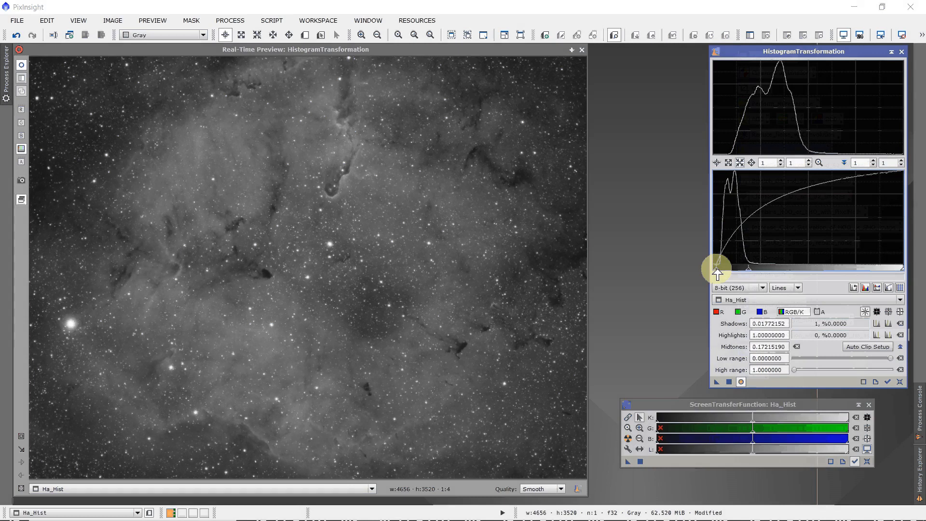
pyautogui.moveTo(717, 274); pyautogui.dragTo(718, 274)
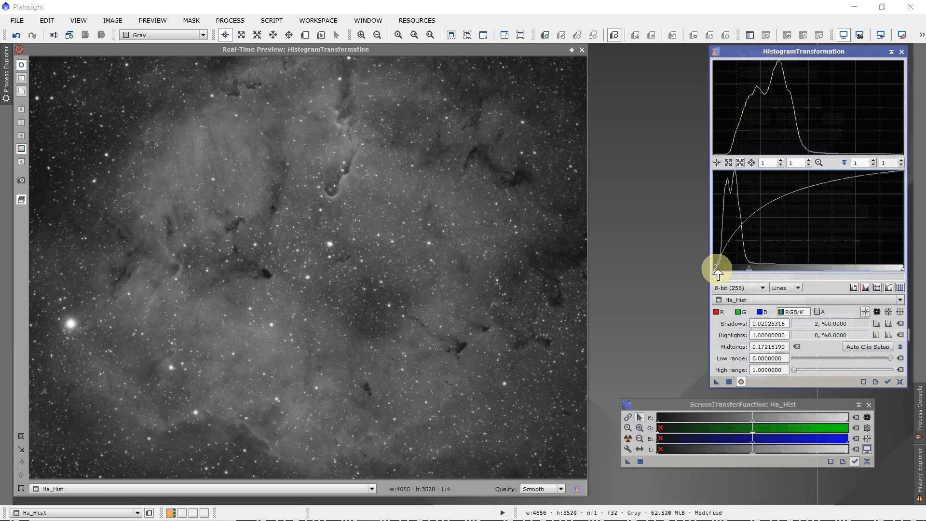
# - Raise the shadows point to about 0.028 and apply the second HistogramTransformation stretch to Ha_Hist
pyautogui.click(38, 126)
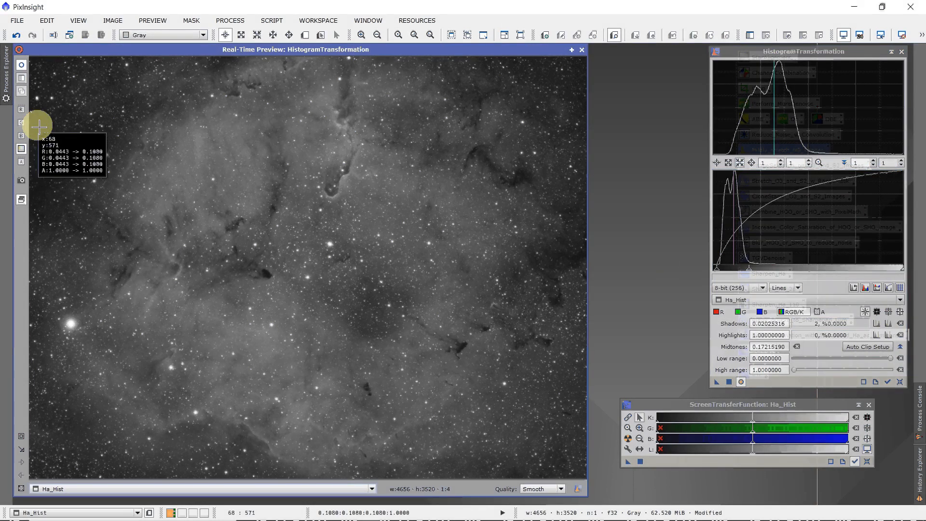
pyautogui.moveTo(39, 127); pyautogui.dragTo(42, 121)
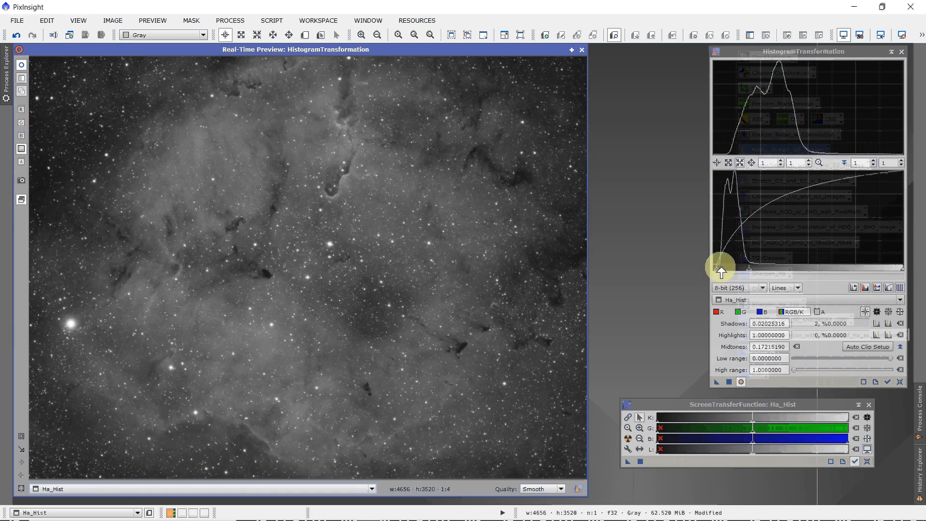
pyautogui.moveTo(721, 272); pyautogui.dragTo(719, 275)
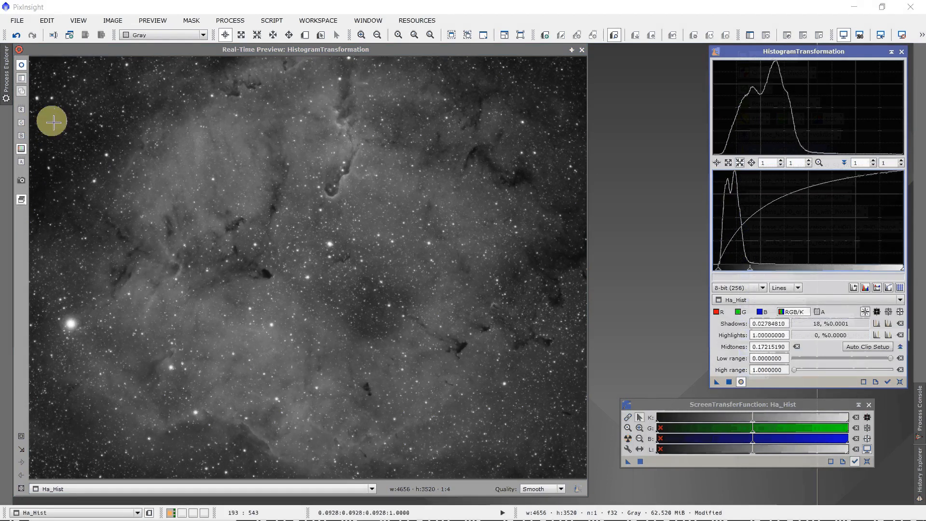
pyautogui.moveTo(53, 122)
pyautogui.mouseDown()
pyautogui.moveTo(40, 128)
pyautogui.moveTo(38, 118)
pyautogui.moveTo(38, 126)
pyautogui.mouseUp()
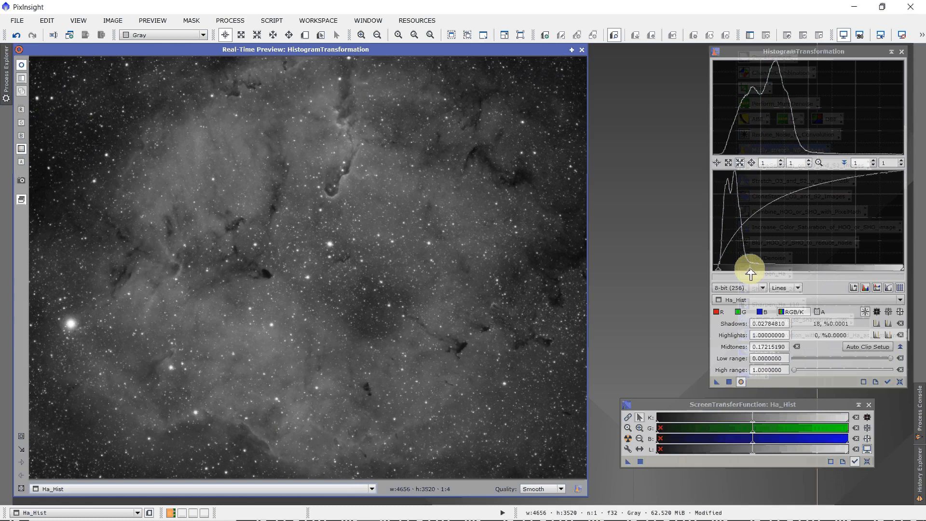
pyautogui.click(582, 50)
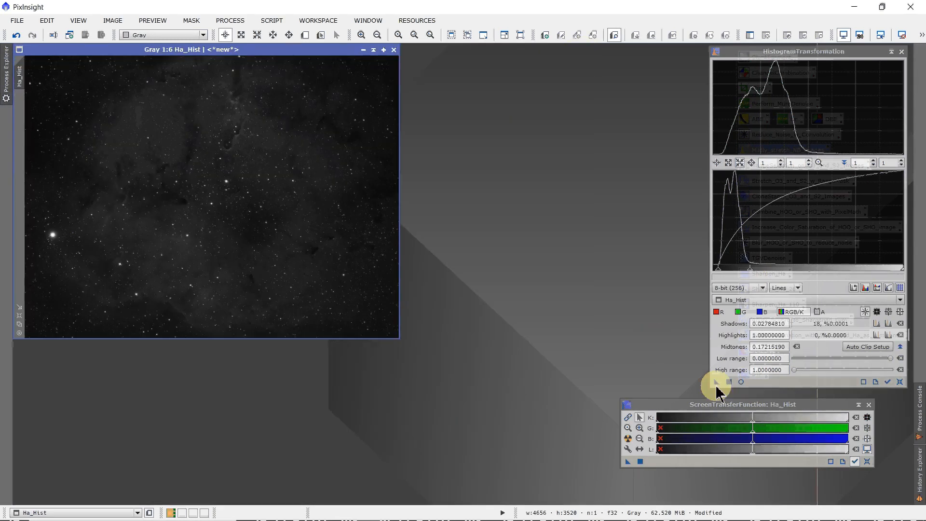
pyautogui.moveTo(717, 384); pyautogui.dragTo(208, 205)
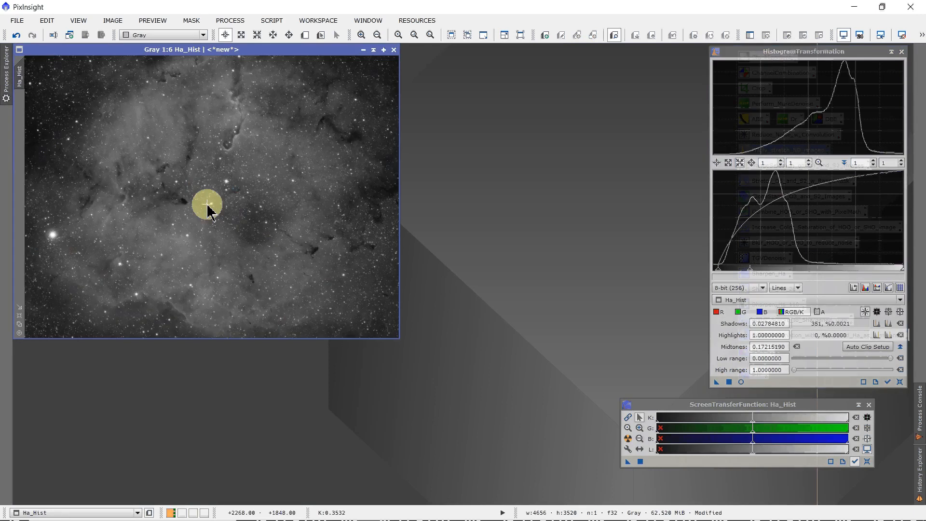
# - Move Ha_Hist aside and duplicate the O3_Linear image, keeping the original collapsed
pyautogui.moveTo(149, 58); pyautogui.dragTo(604, 59)
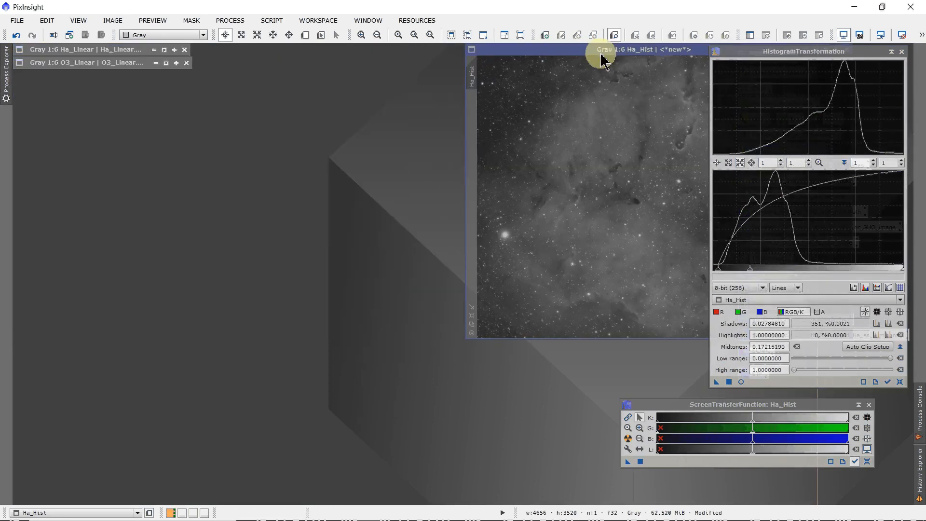
pyautogui.doubleClick(75, 63)
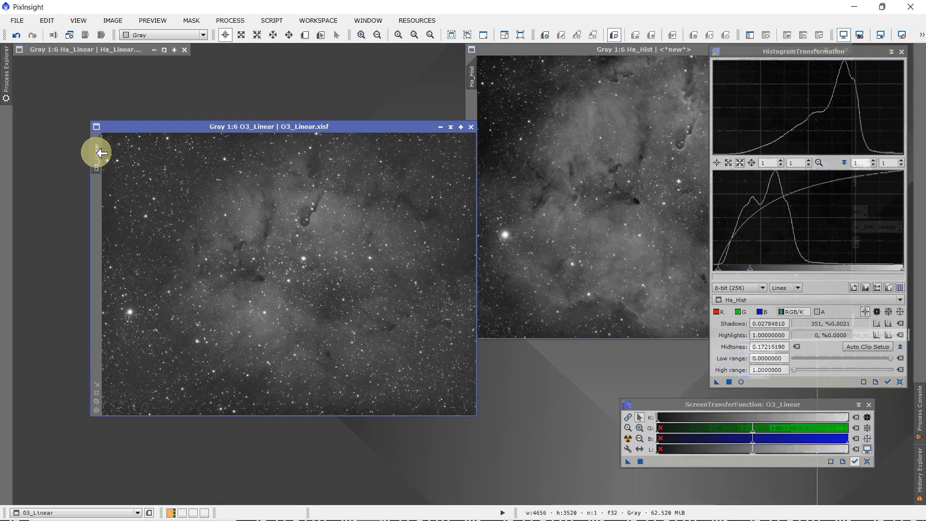
pyautogui.moveTo(101, 152); pyautogui.dragTo(187, 224)
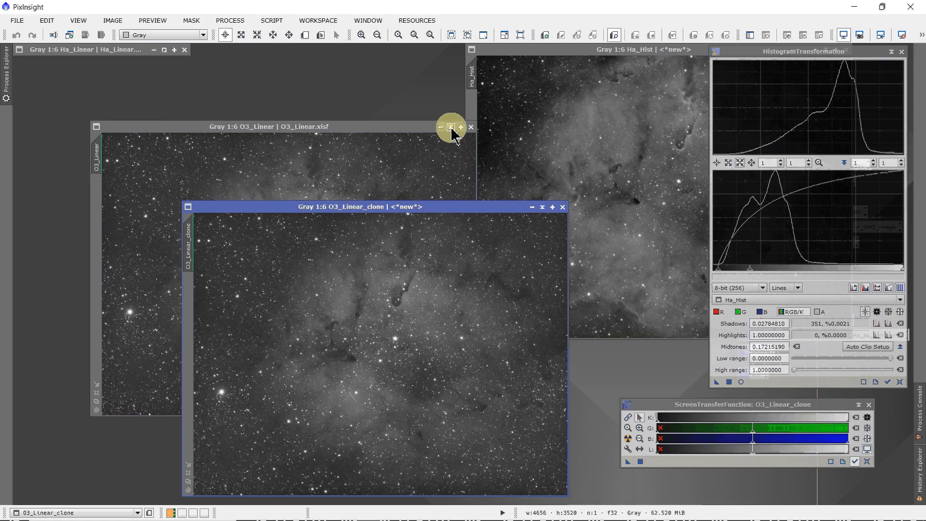
pyautogui.click(451, 127)
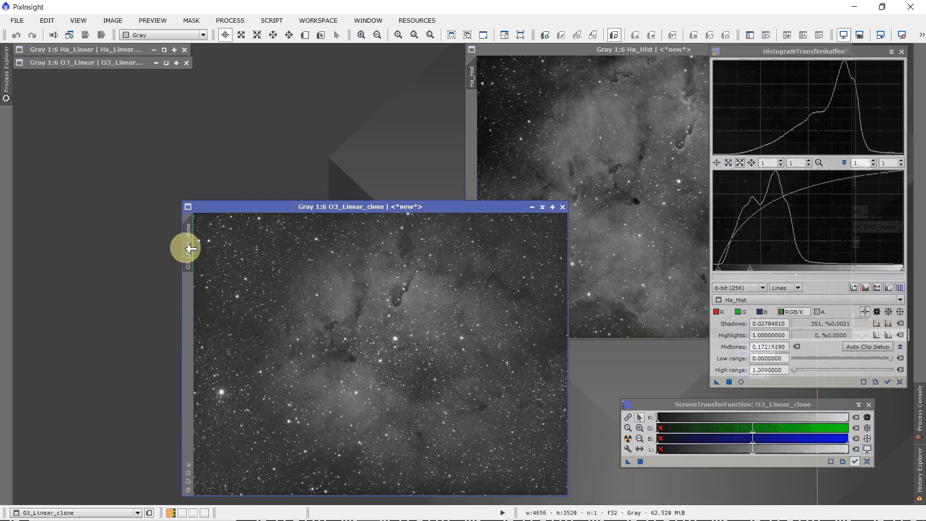
# - Rename the O3_Linear duplicate as O3_Temp and place it beside the stretched Ha_Hist image
pyautogui.doubleClick(189, 249)
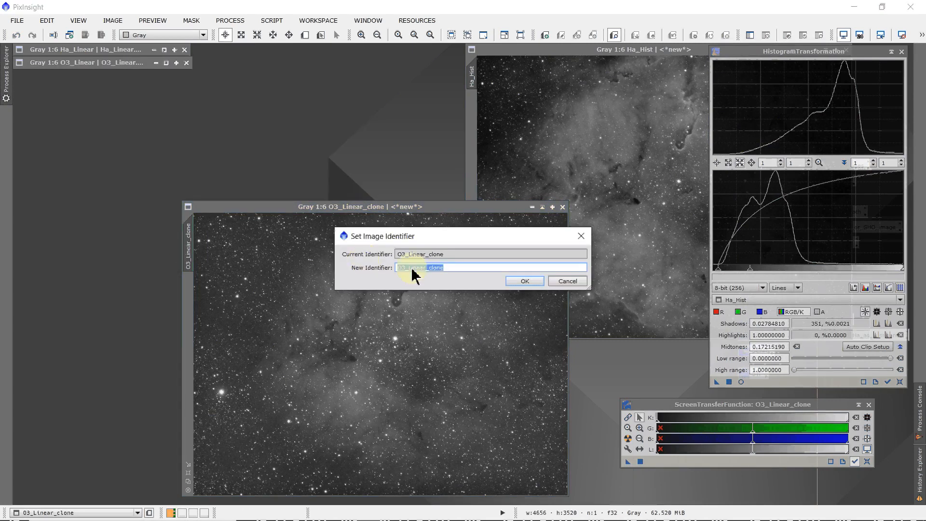
pyautogui.moveTo(412, 269); pyautogui.dragTo(448, 269)
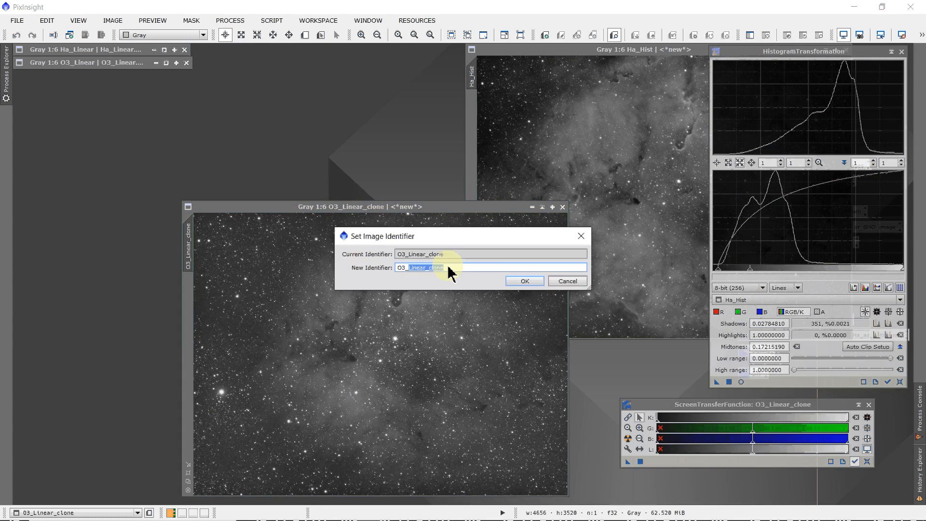
pyautogui.write('Temp')
pyautogui.press('Return')
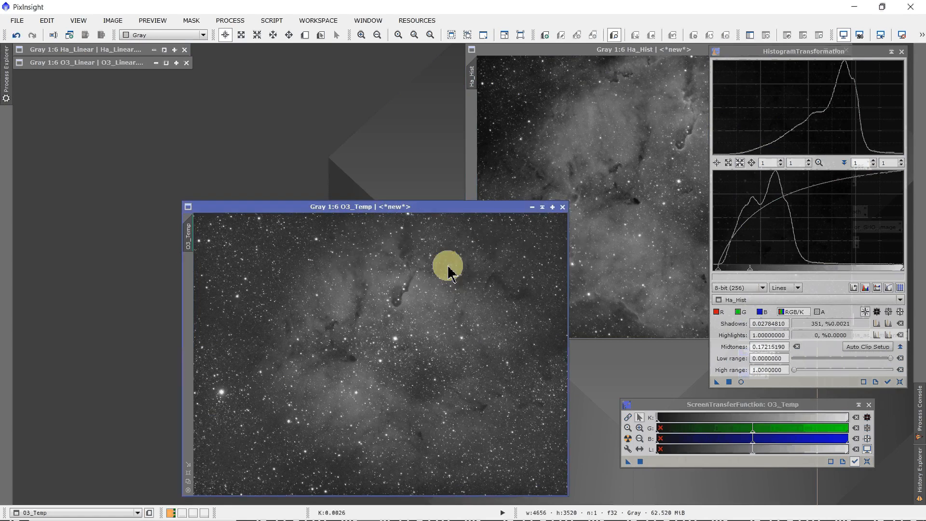
pyautogui.scroll(-1, 448, 270)
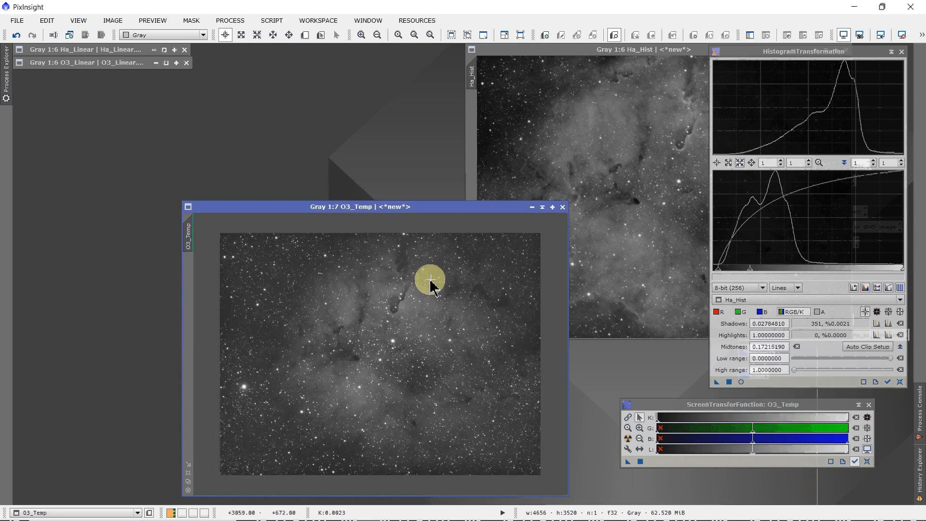
pyautogui.scroll(1, 430, 281)
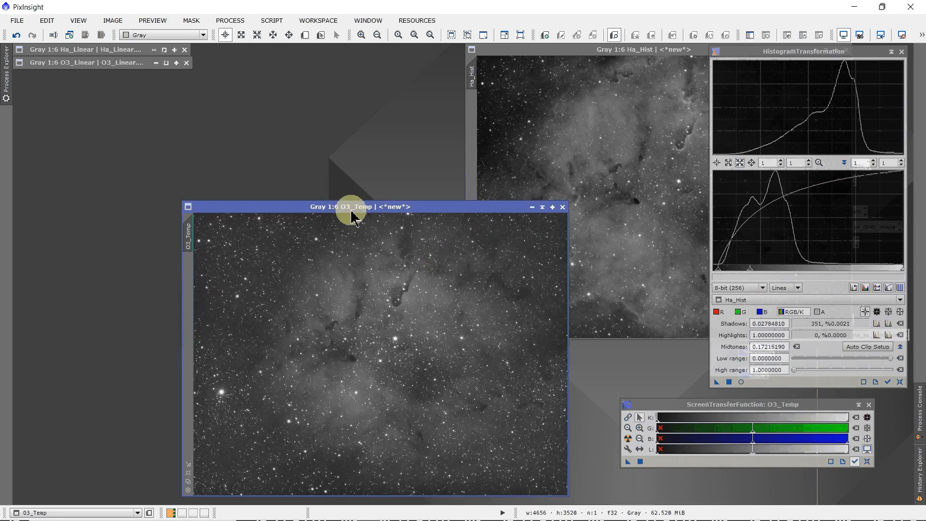
pyautogui.moveTo(351, 211); pyautogui.dragTo(202, 125)
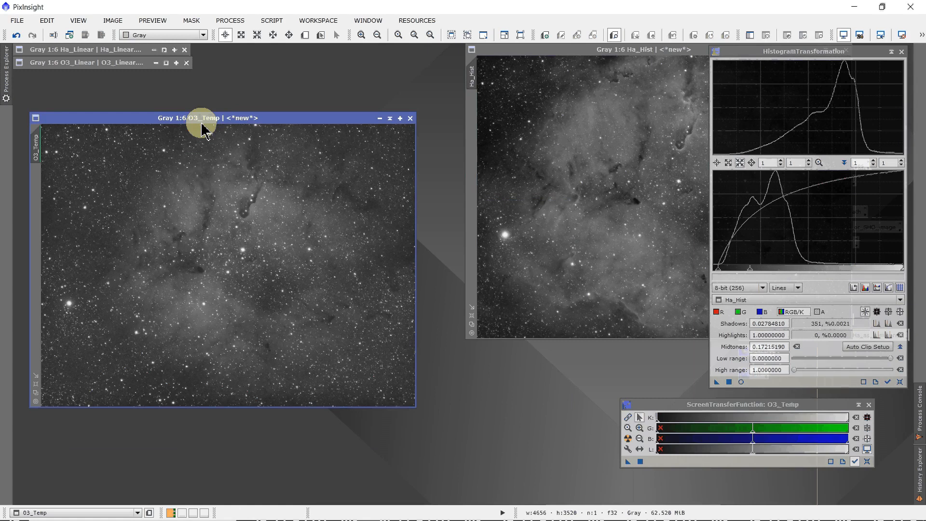
pyautogui.moveTo(202, 125); pyautogui.dragTo(186, 50)
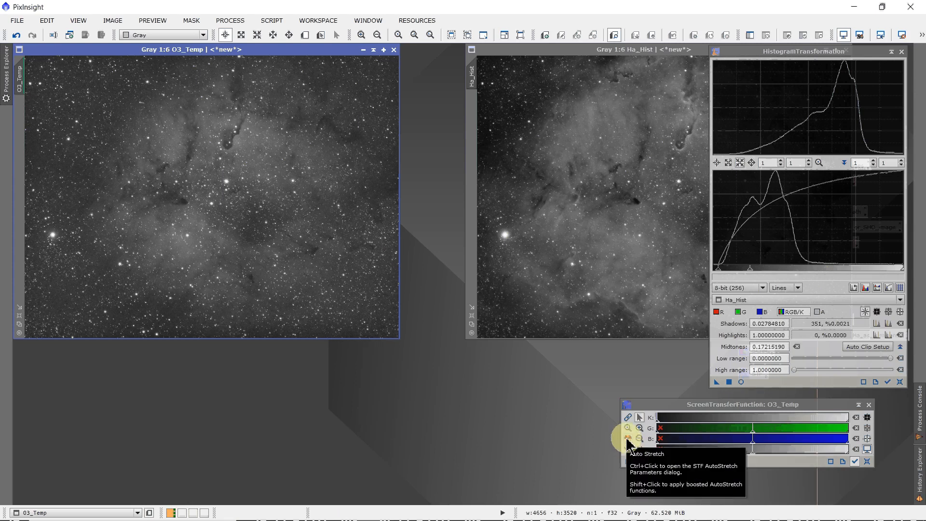
# - Reset O3_Temp's screen stretch, and load its histogram into HistogramTransformation with the parameters reset to defaults
pyautogui.click(868, 462)
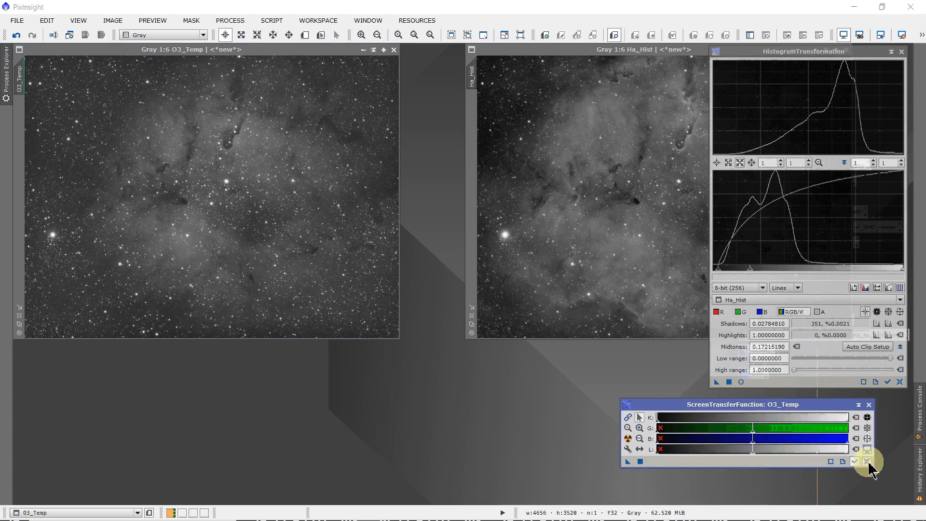
pyautogui.click(868, 462)
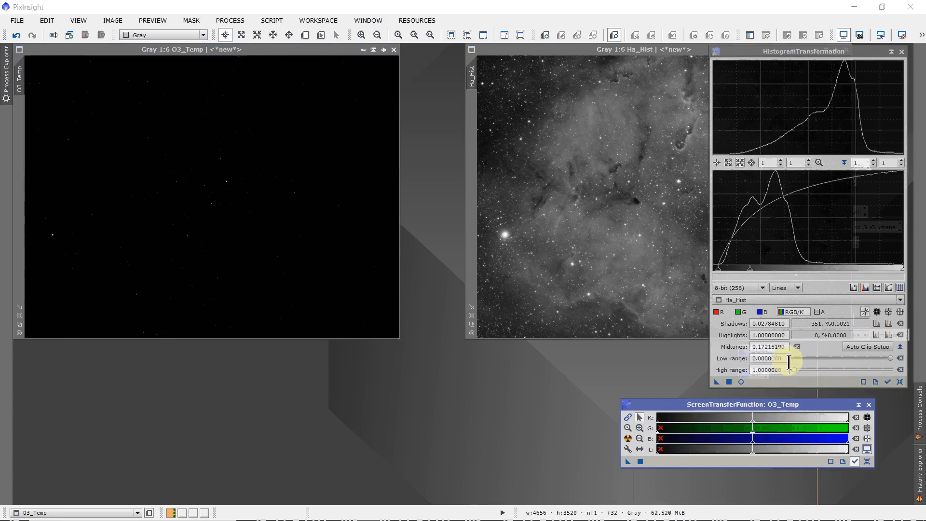
pyautogui.click(738, 300)
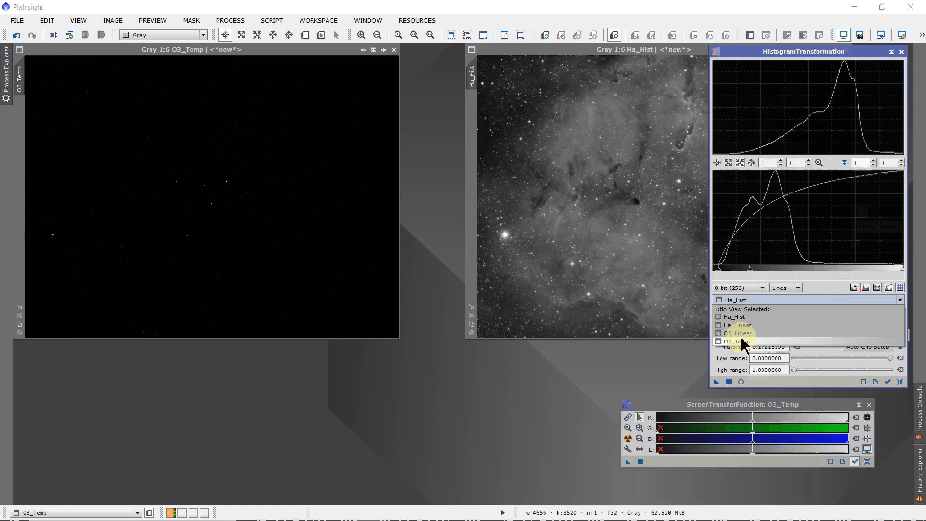
pyautogui.click(739, 342)
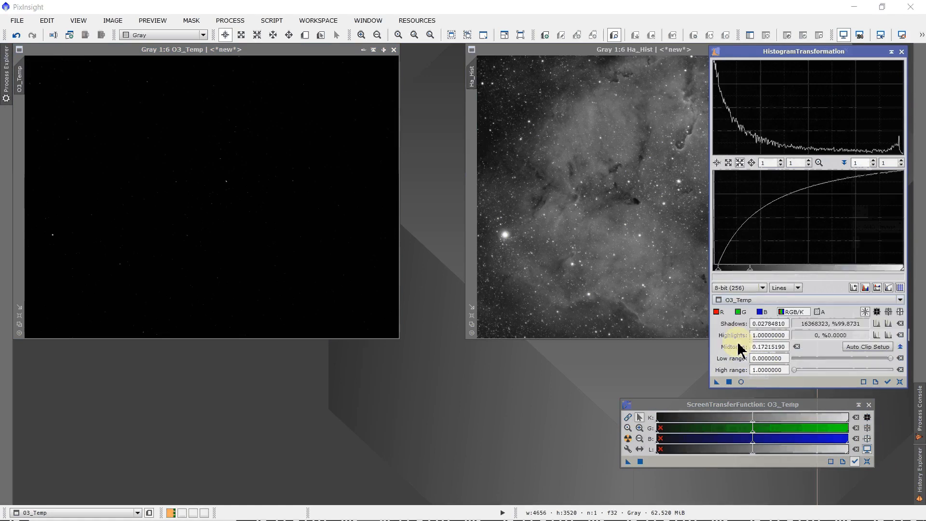
pyautogui.click(899, 381)
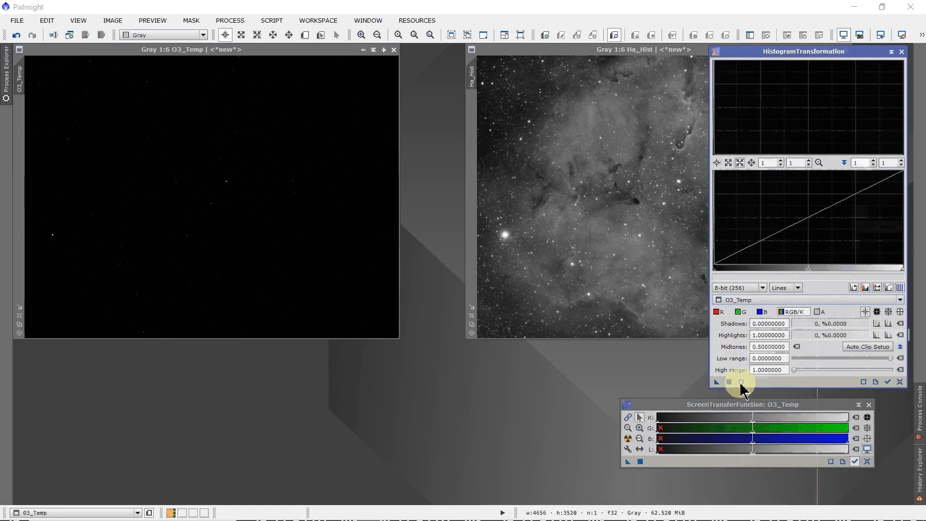
# - Start the real-time preview for O3_Temp and arrange it at reduced size next to the Ha_Hist image for comparison
pyautogui.click(741, 382)
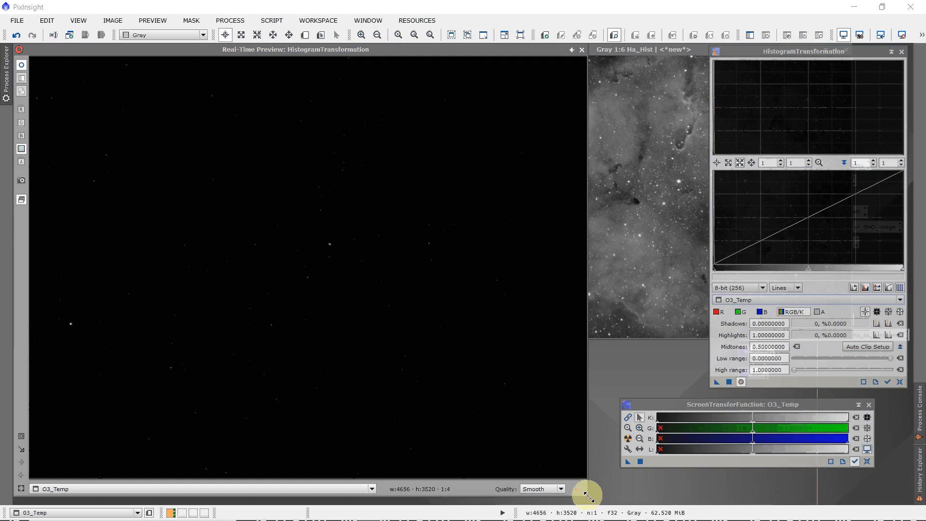
pyautogui.moveTo(589, 495); pyautogui.dragTo(406, 355)
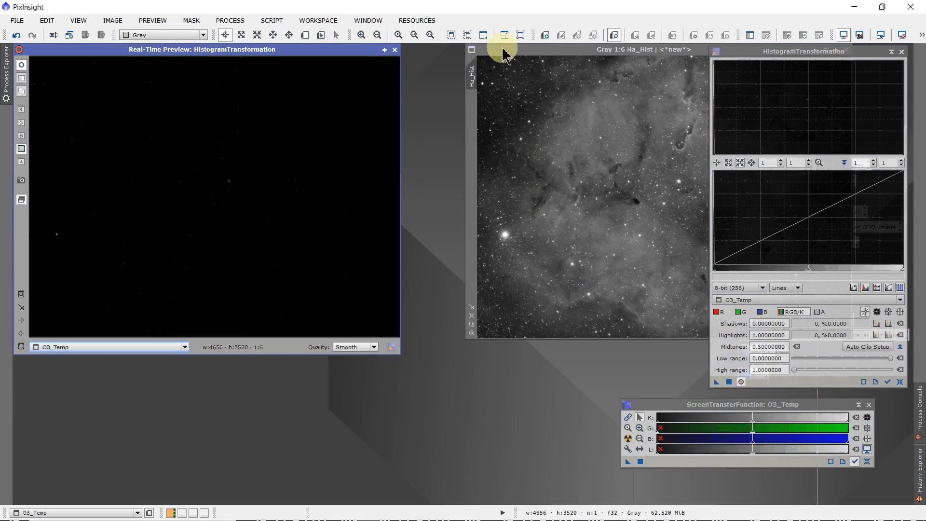
pyautogui.moveTo(503, 54); pyautogui.dragTo(434, 51)
pyautogui.click(442, 88)
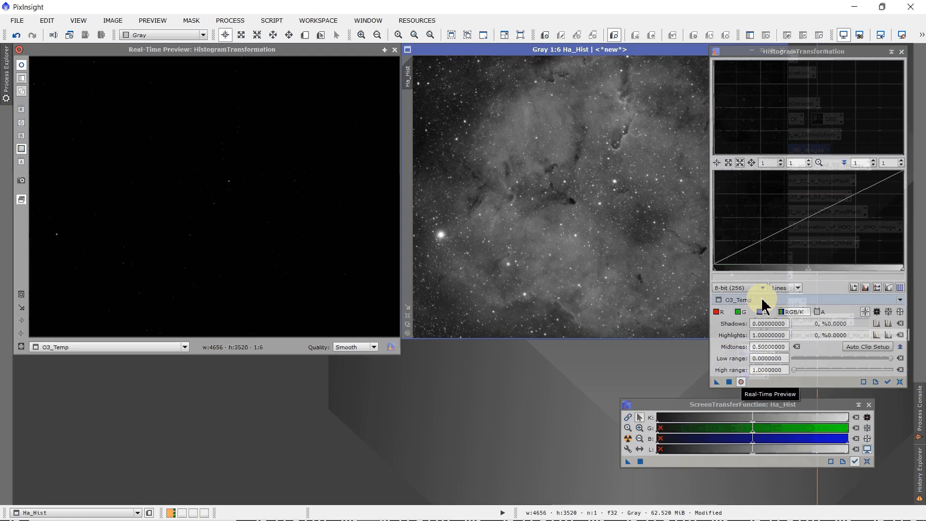
# - Apply a first HistogramTransformation stretch to O3_Temp with the midtones at about 0.056
pyautogui.moveTo(806, 268); pyautogui.dragTo(723, 269)
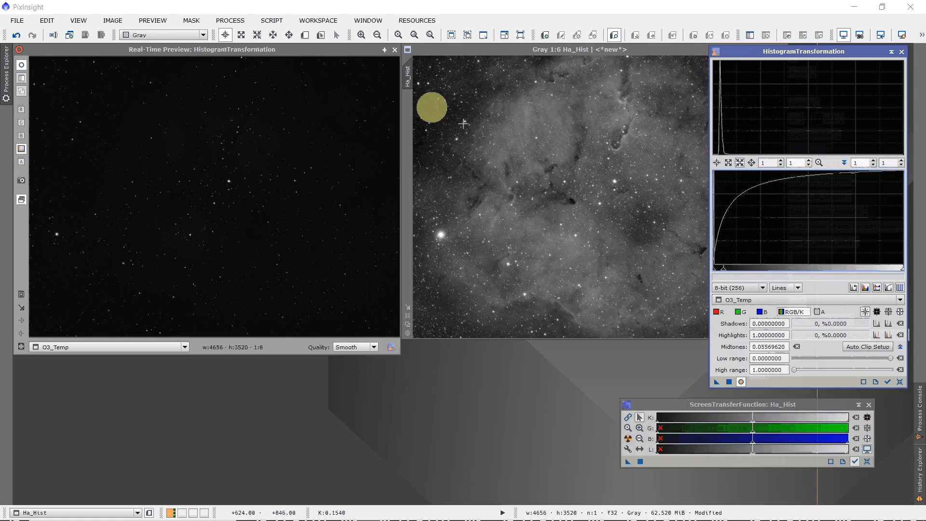
pyautogui.click(396, 49)
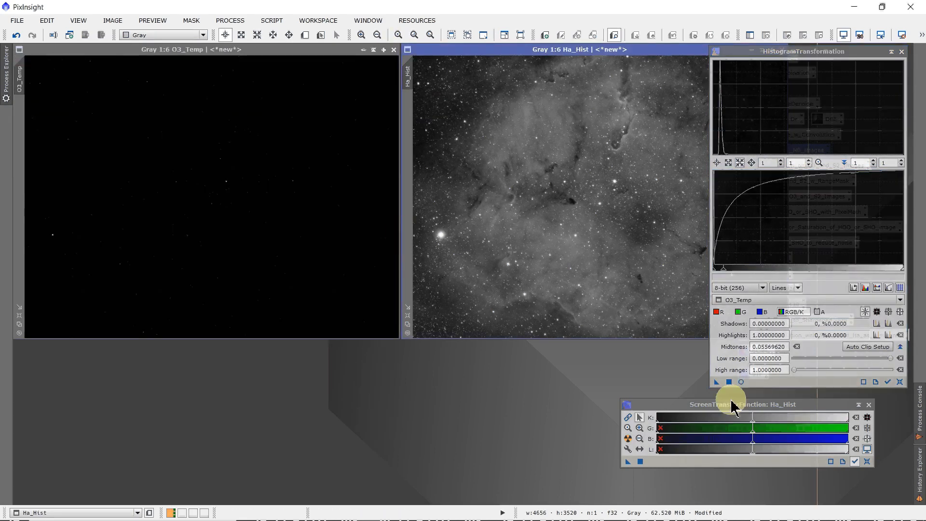
pyautogui.moveTo(716, 382); pyautogui.dragTo(256, 241)
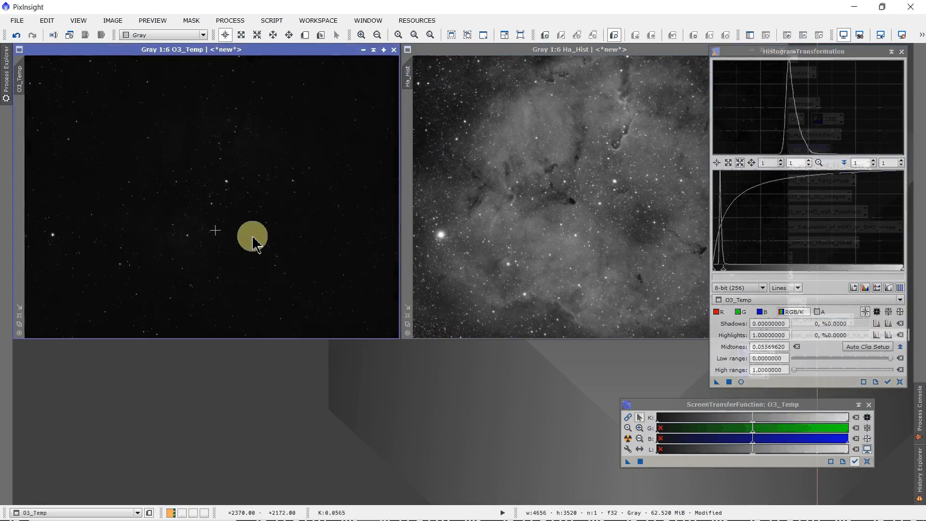
# - Reset HistogramTransformation and apply a second stretch to O3_Temp with the midtones at about 0.094, judging it in the real-time preview
pyautogui.click(899, 382)
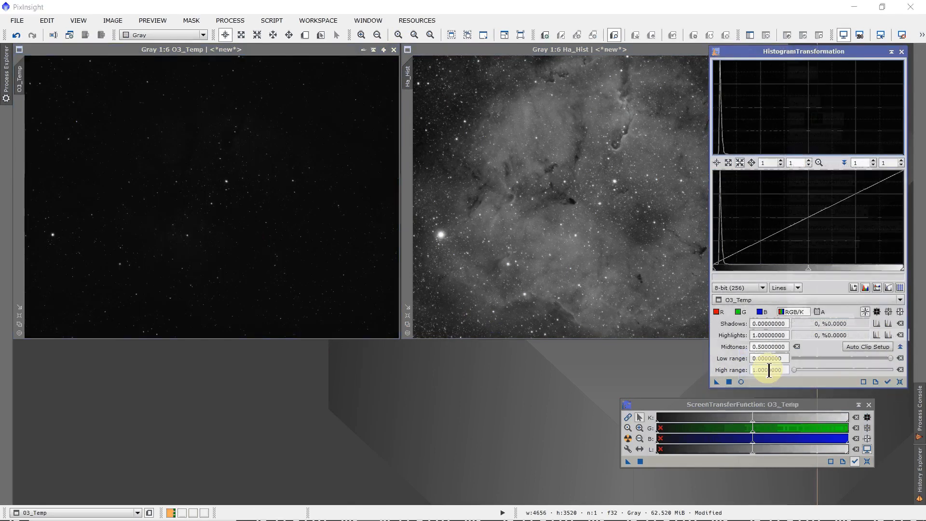
pyautogui.click(741, 382)
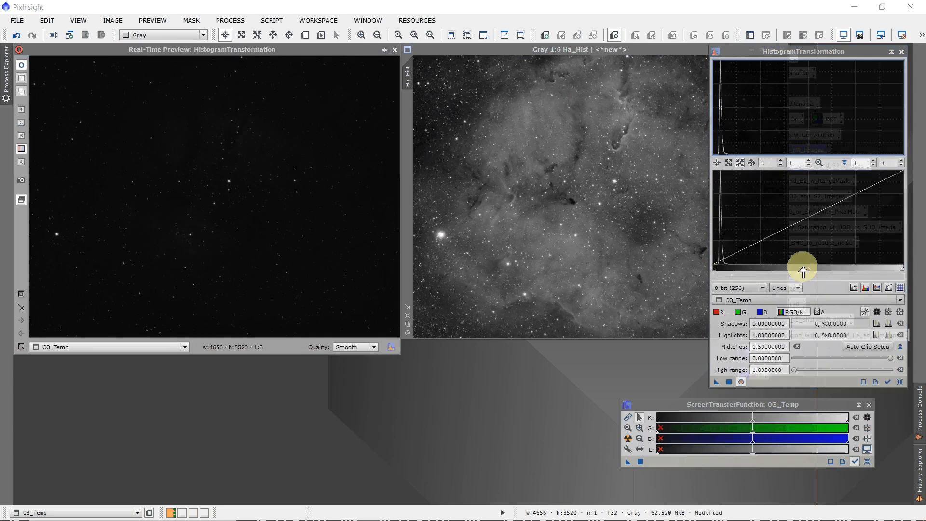
pyautogui.moveTo(809, 267); pyautogui.dragTo(739, 285)
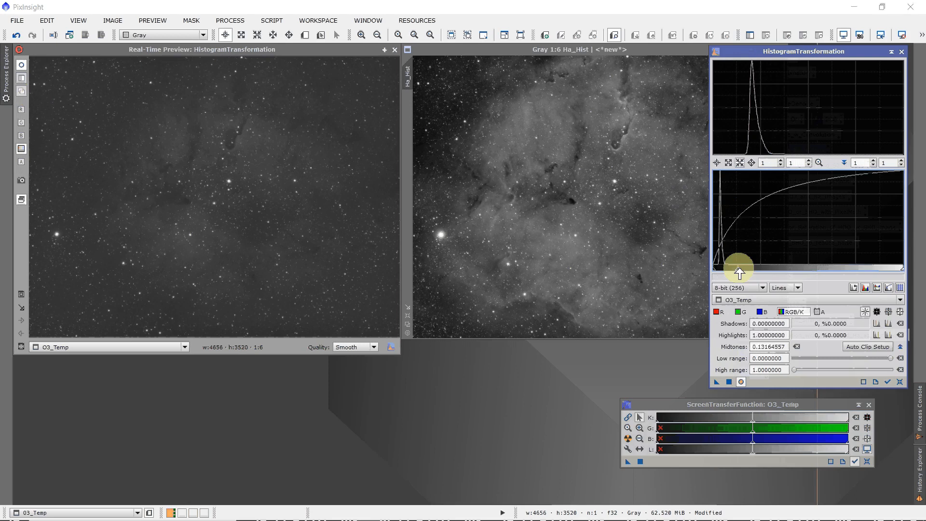
pyautogui.moveTo(739, 273); pyautogui.dragTo(734, 273)
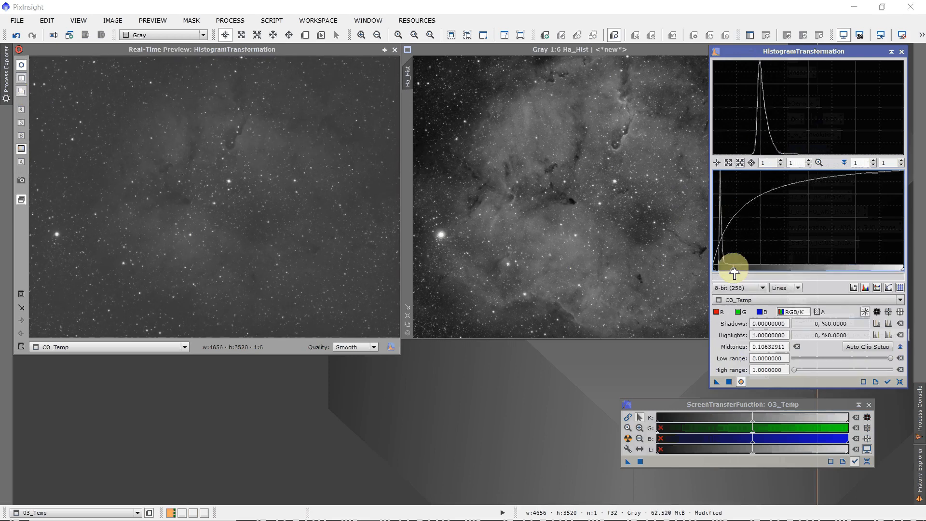
pyautogui.moveTo(734, 273); pyautogui.dragTo(733, 274)
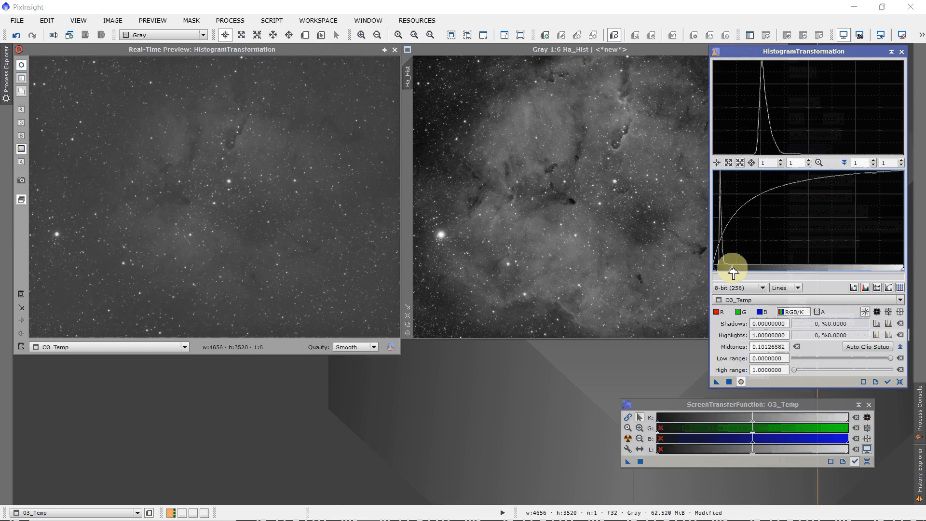
pyautogui.moveTo(733, 273); pyautogui.dragTo(731, 273)
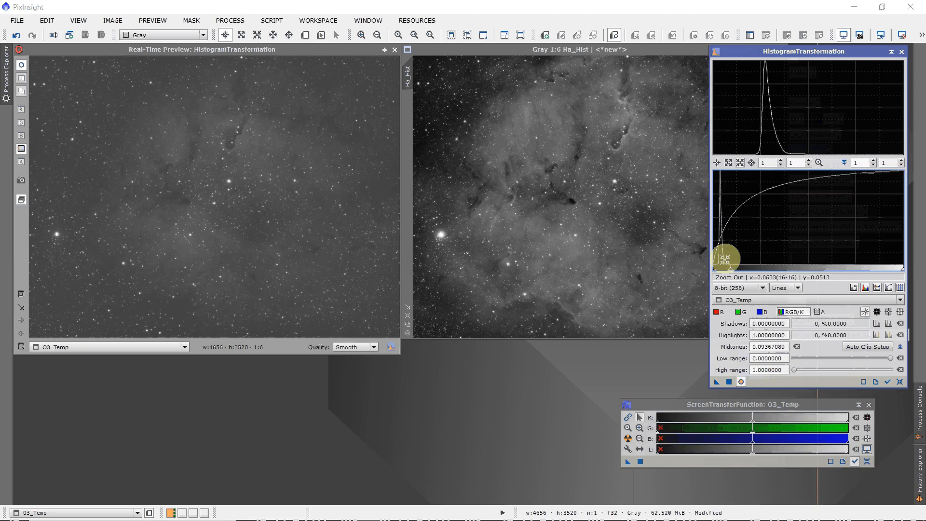
pyautogui.click(395, 50)
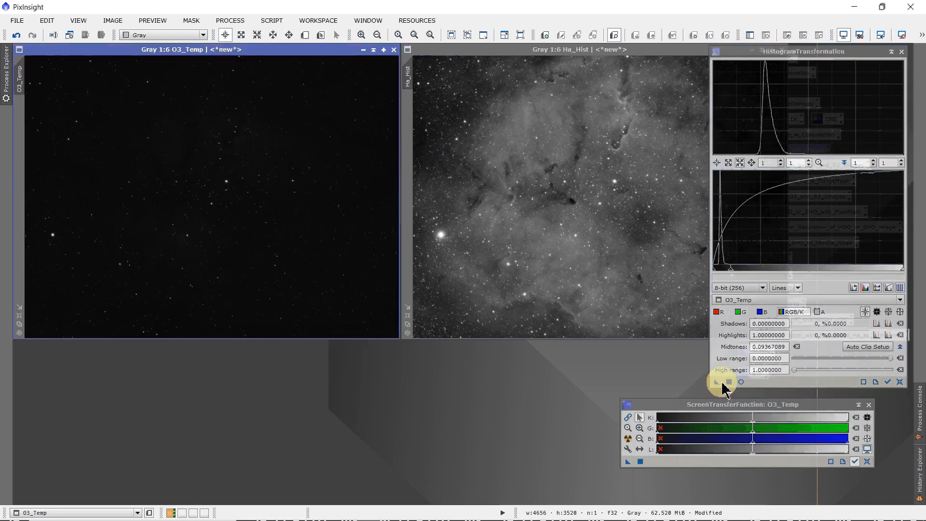
pyautogui.moveTo(717, 382); pyautogui.dragTo(393, 246)
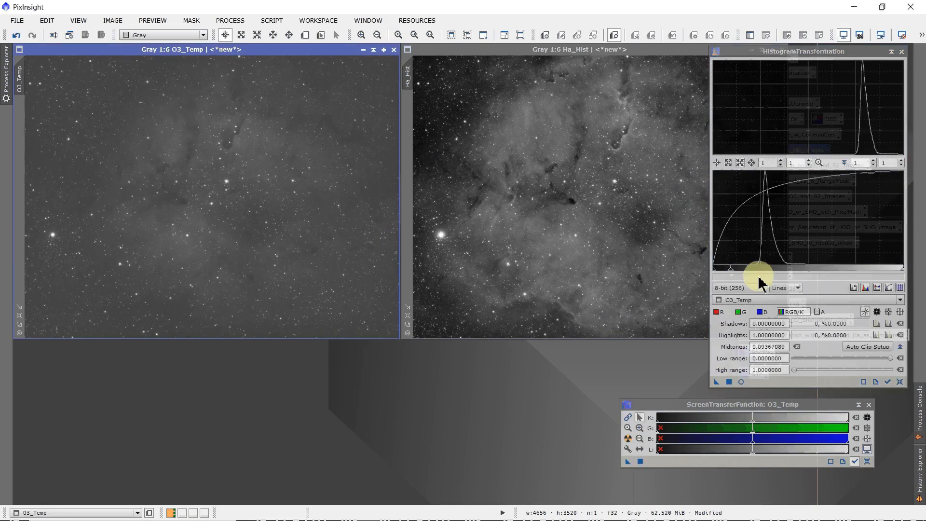
# - Reset HistogramTransformation again and raise the shadows clipping point to about 0.203 for O3_Temp with the real-time preview running
pyautogui.click(900, 382)
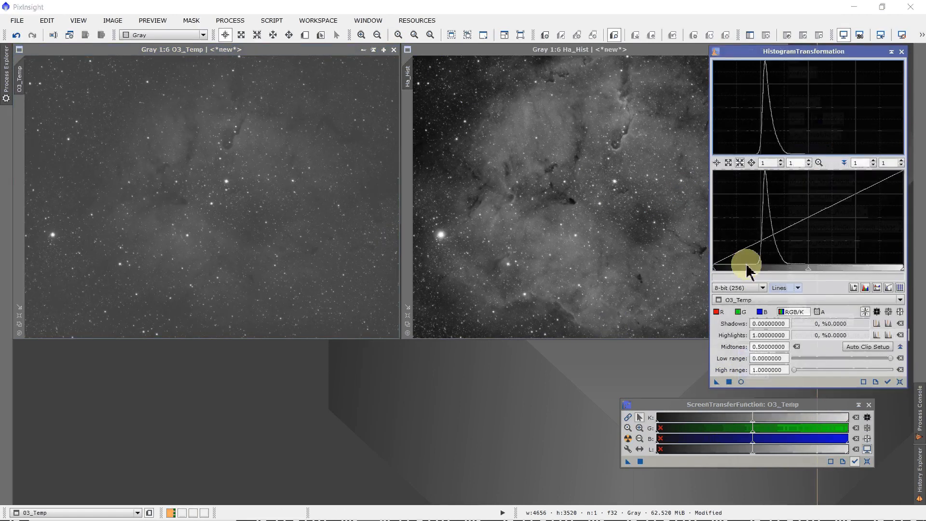
pyautogui.moveTo(719, 272); pyautogui.dragTo(730, 273)
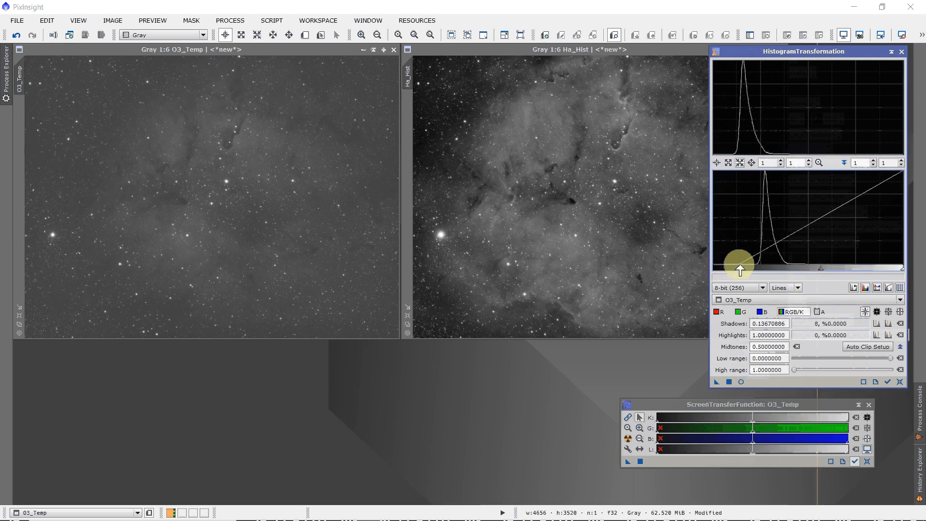
pyautogui.moveTo(740, 267); pyautogui.dragTo(750, 269)
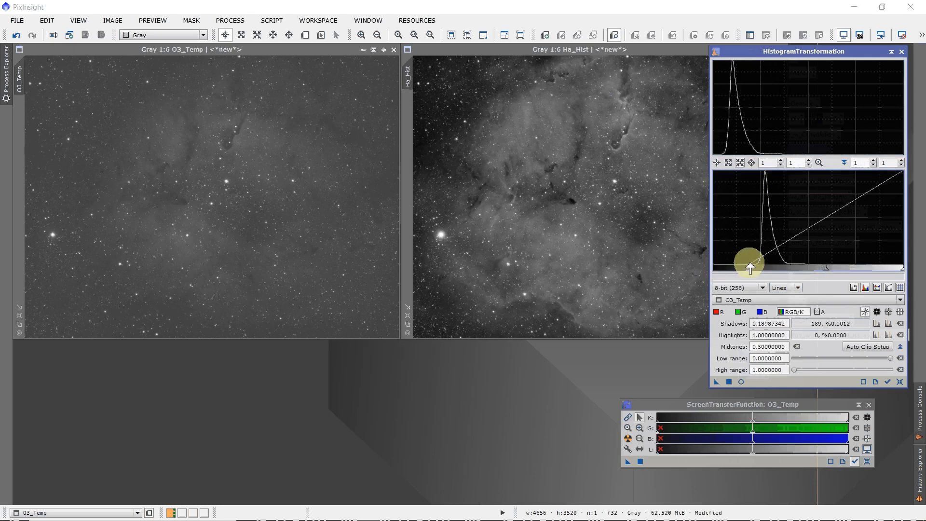
pyautogui.click(739, 382)
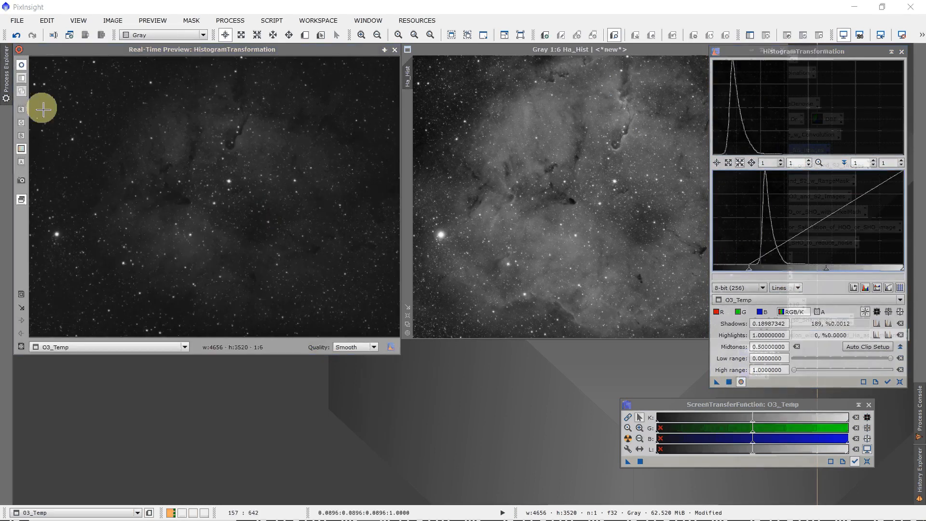
pyautogui.click(40, 104)
pyautogui.moveTo(40, 105); pyautogui.dragTo(42, 107)
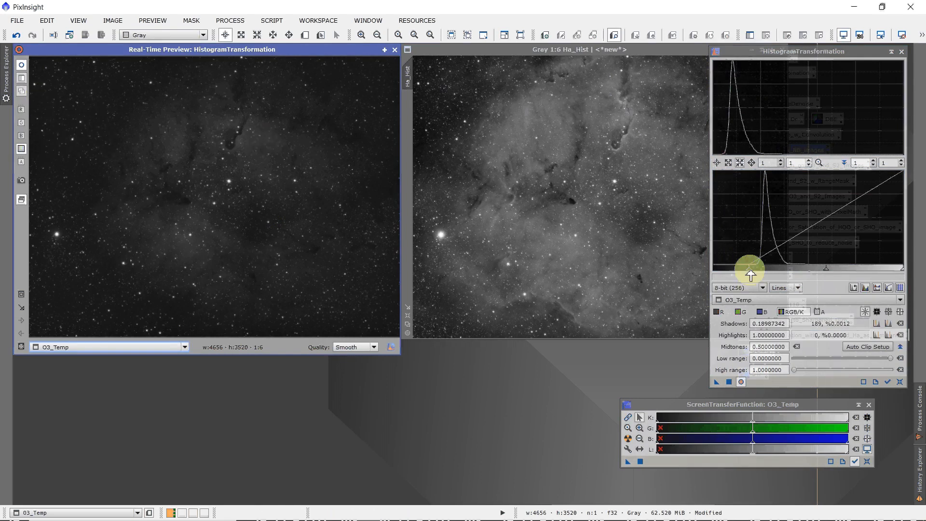
pyautogui.moveTo(750, 275); pyautogui.dragTo(751, 274)
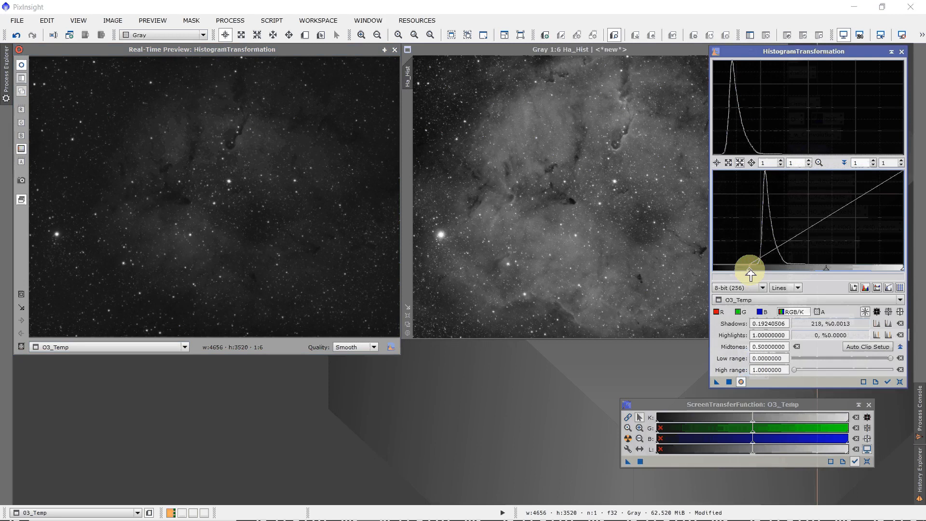
pyautogui.moveTo(751, 275); pyautogui.dragTo(753, 275)
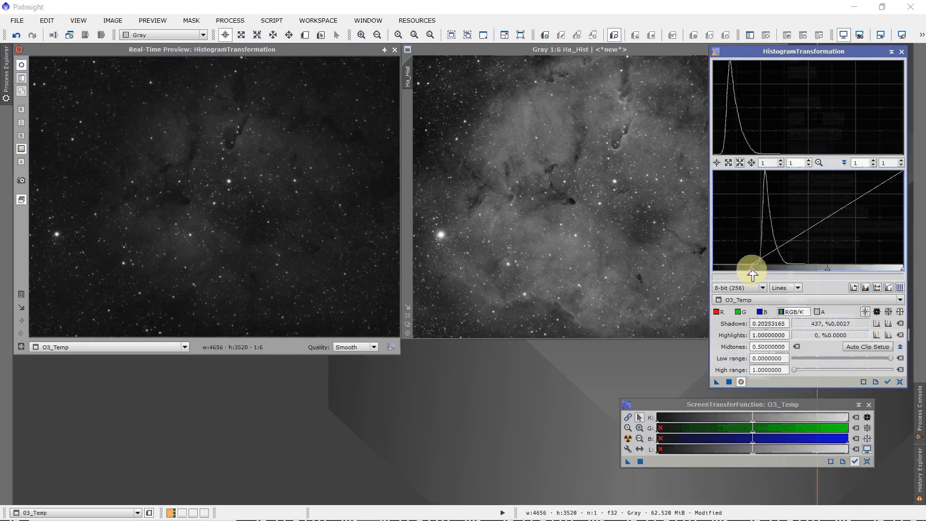
# - Probe the background level in a dark corner of the preview, close the preview and apply the shadows clipping to O3_Temp
pyautogui.click(40, 102)
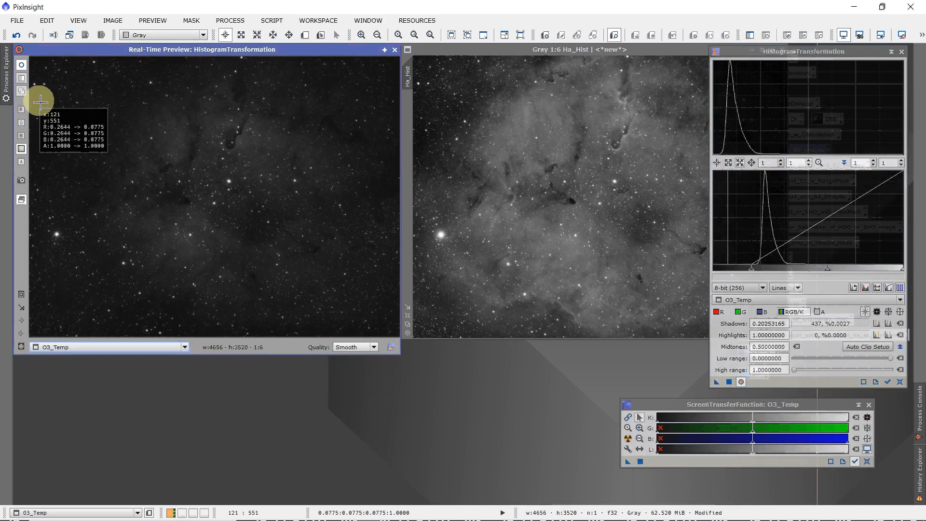
pyautogui.moveTo(41, 101); pyautogui.dragTo(47, 112)
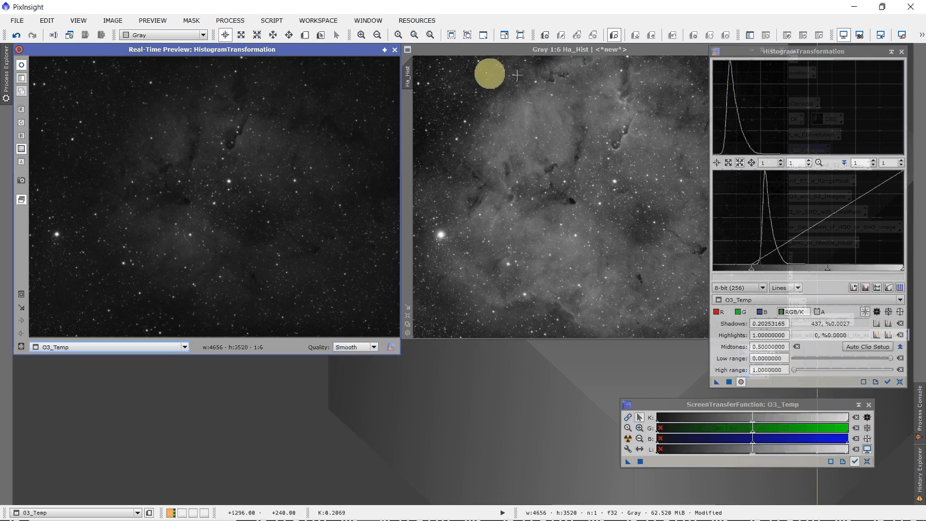
pyautogui.click(395, 50)
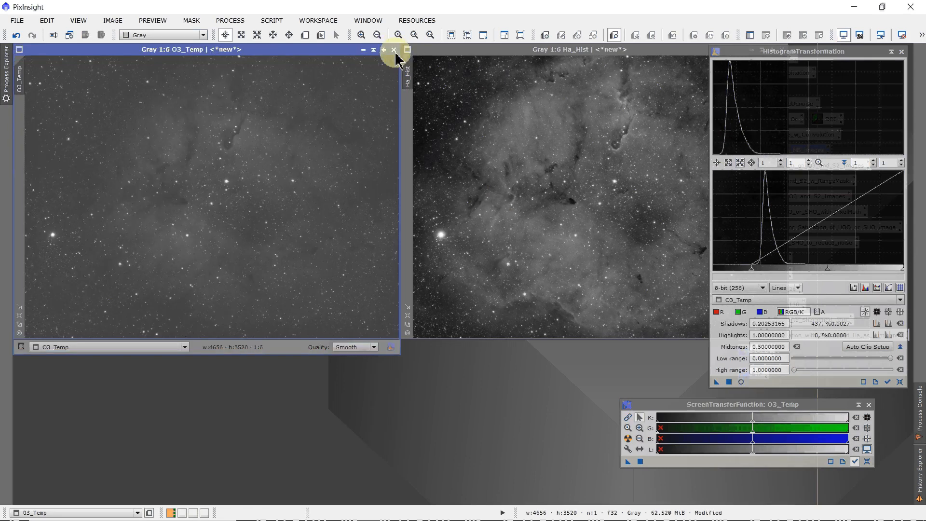
pyautogui.click(717, 383)
pyautogui.moveTo(719, 386); pyautogui.dragTo(285, 266)
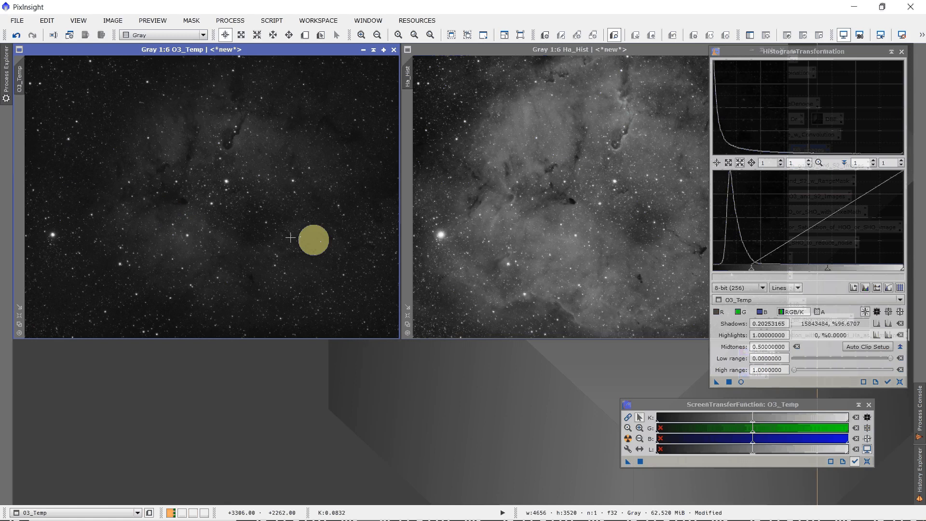
# - Close HistogramTransformation, open the saved RangeSelection process and make O3_Temp the active image
pyautogui.click(902, 52)
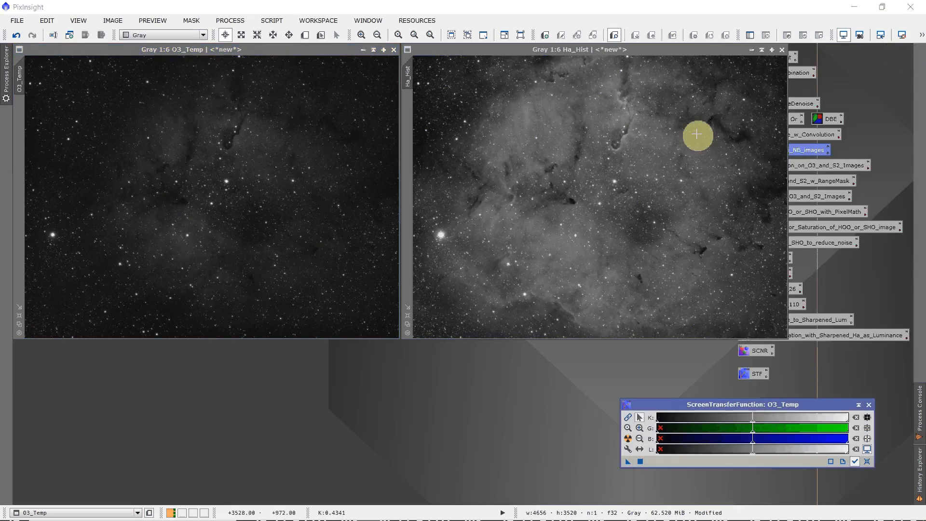
pyautogui.doubleClick(811, 185)
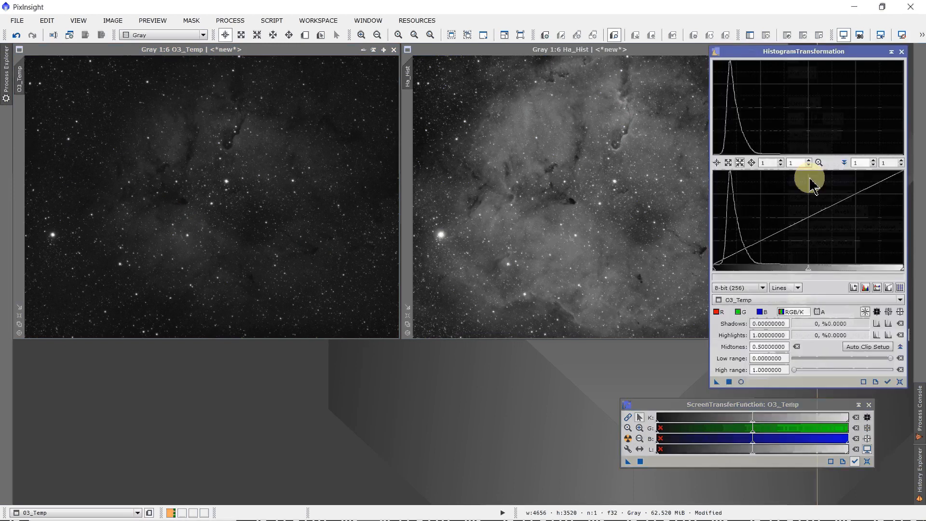
pyautogui.click(901, 51)
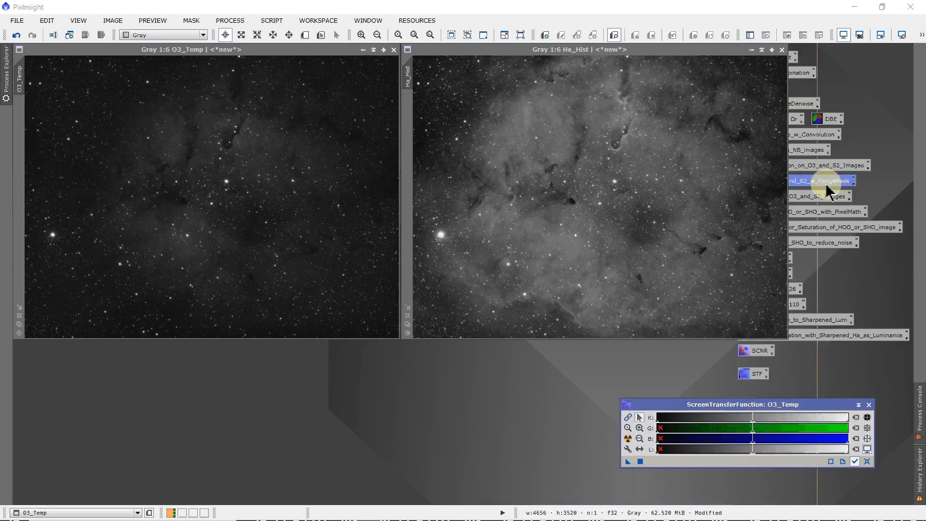
pyautogui.doubleClick(813, 166)
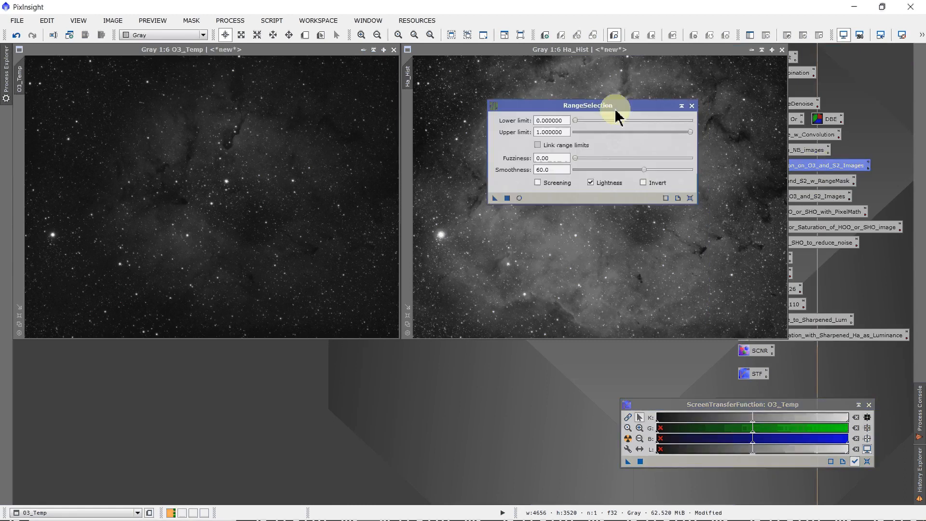
pyautogui.click(272, 68)
pyautogui.click(139, 51)
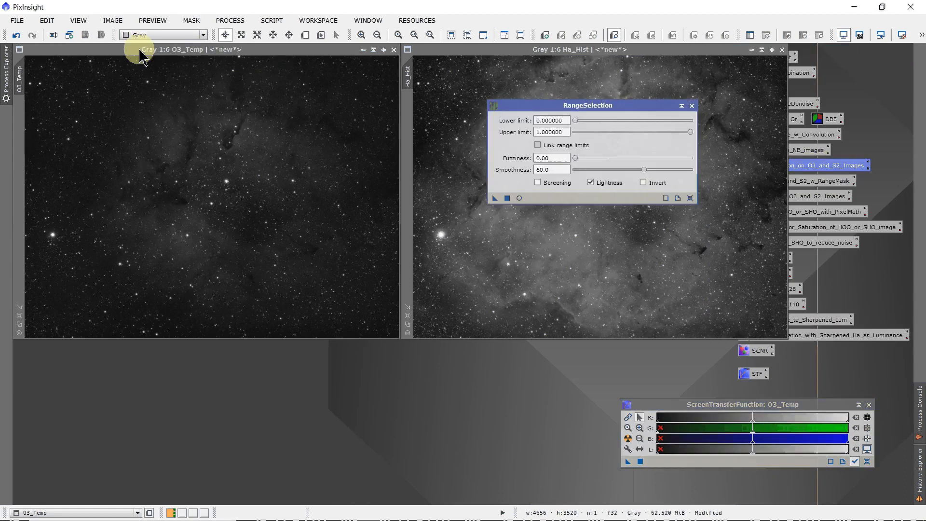
pyautogui.click(141, 52)
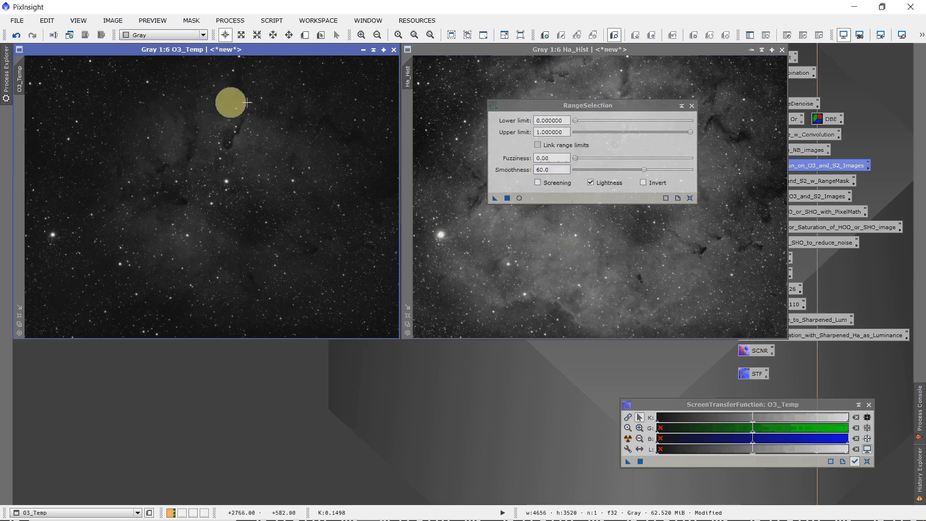
# - Start the RangeSelection real-time preview on O3_Temp and set the lower limit to 0.12
pyautogui.click(536, 181)
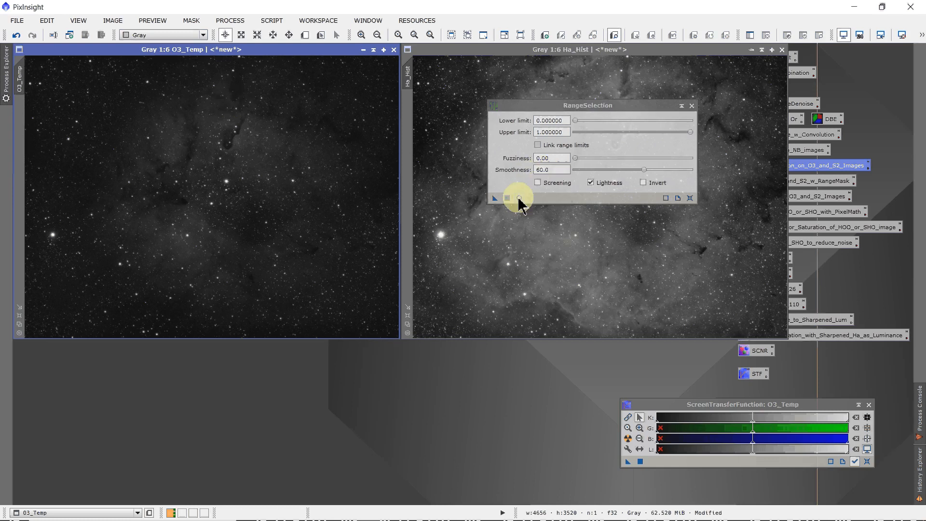
pyautogui.click(519, 197)
pyautogui.moveTo(576, 121); pyautogui.dragTo(592, 126)
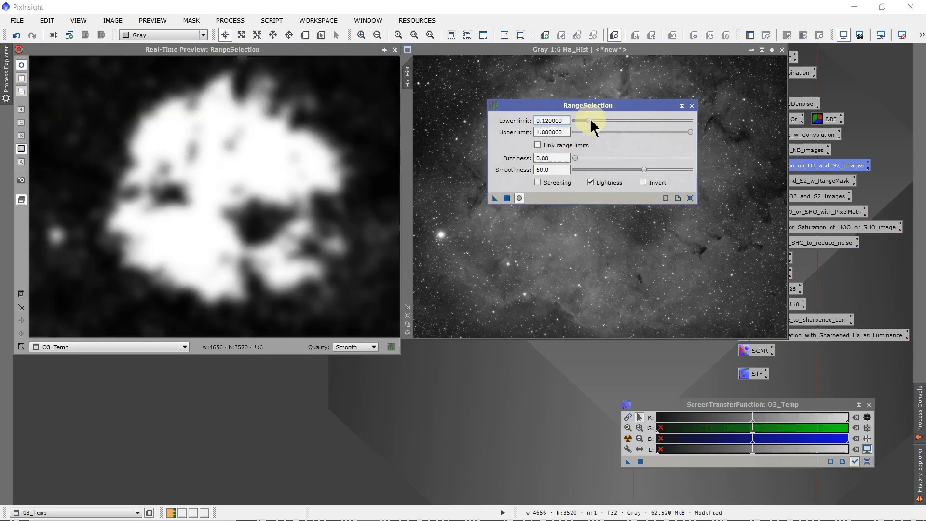
# - Switch the RangeSelection preview off and on repeatedly to compare the mask's coverage with the nebula in O3_Temp
pyautogui.click(519, 197)
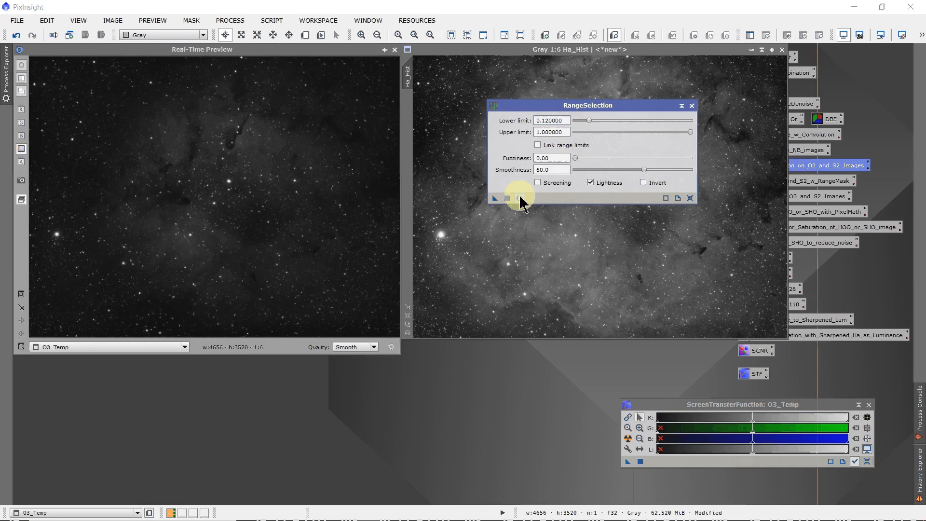
pyautogui.click(519, 197)
pyautogui.click(519, 198)
pyautogui.click(519, 198)
pyautogui.click(519, 198)
pyautogui.click(519, 197)
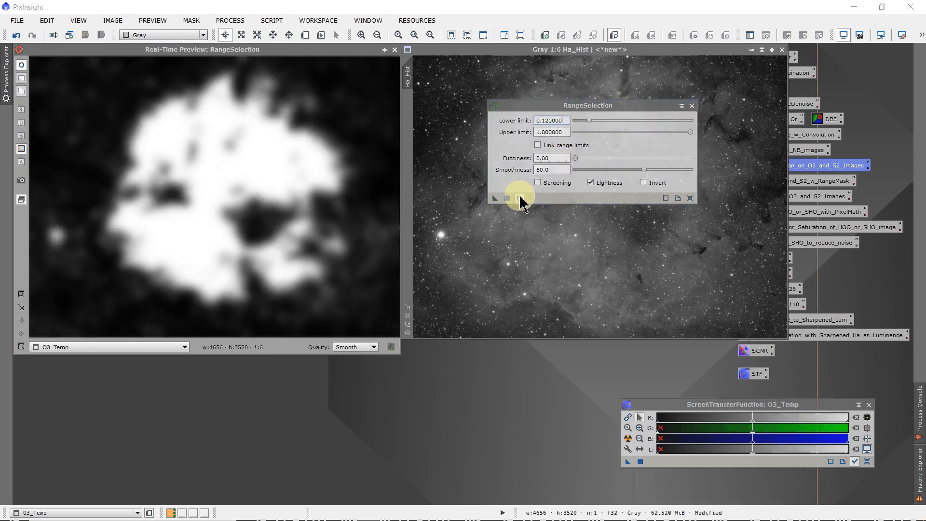
pyautogui.click(519, 197)
pyautogui.click(519, 197)
pyautogui.click(519, 197)
pyautogui.click(519, 198)
# - Raise the range mask's lower limit to 0.13 and compare its preview with the unmasked O3_Temp image
pyautogui.click(587, 135)
pyautogui.click(591, 126)
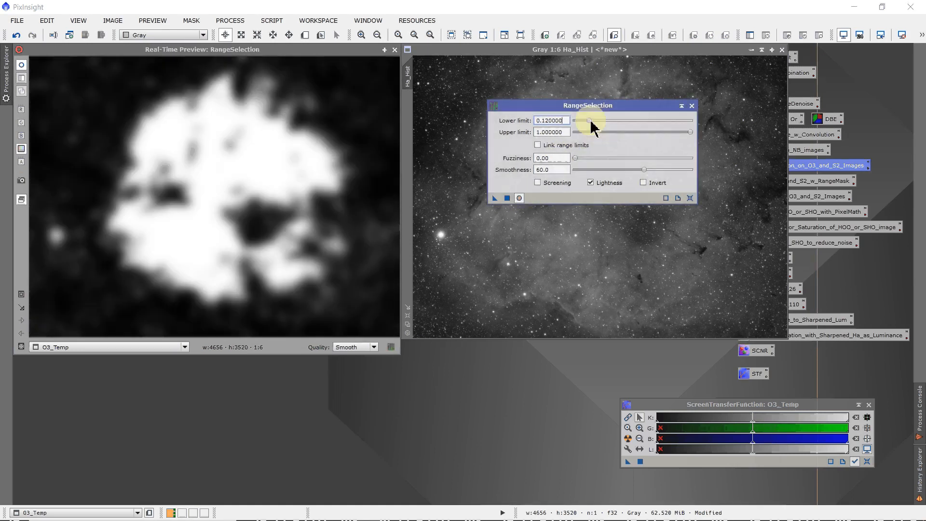
pyautogui.moveTo(591, 122); pyautogui.dragTo(589, 122)
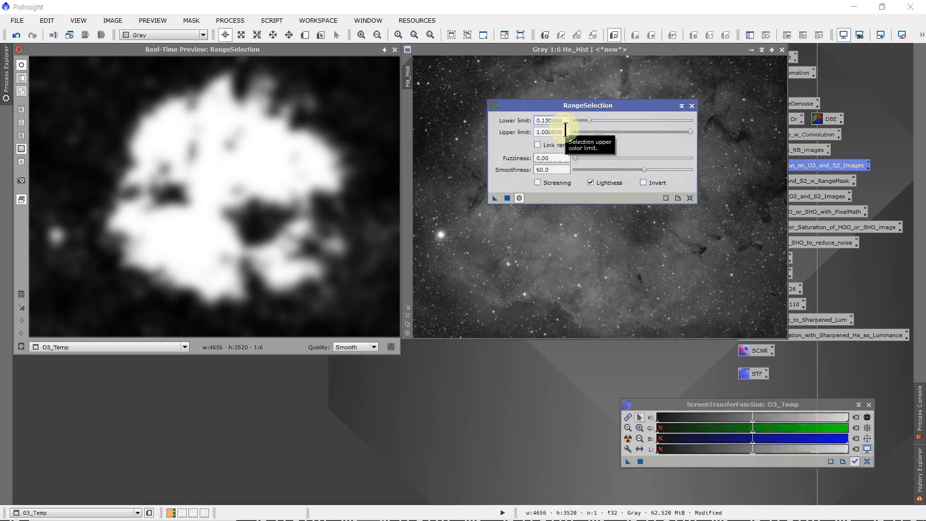
pyautogui.click(552, 132)
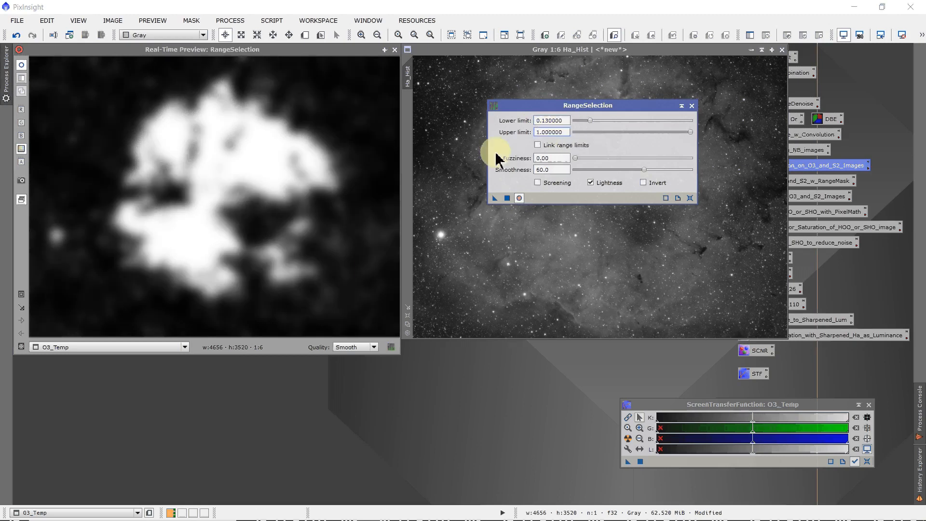
pyautogui.click(519, 198)
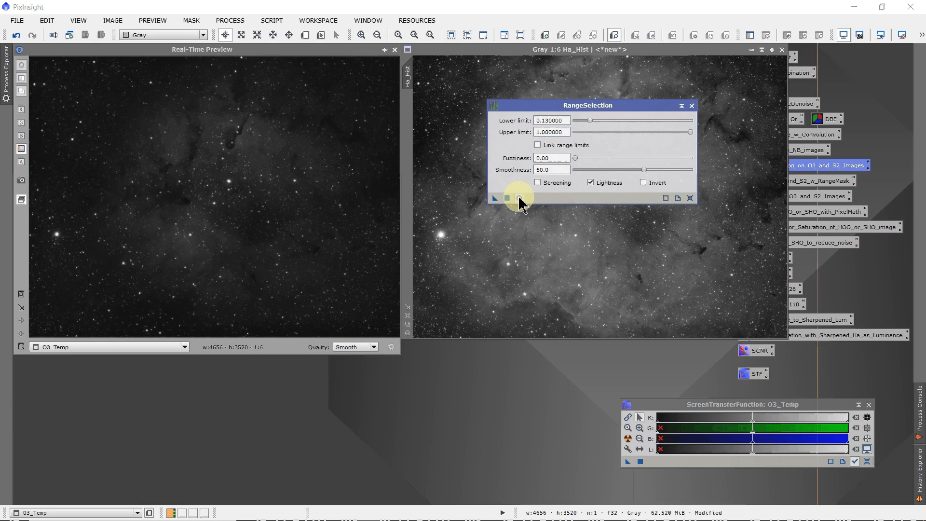
pyautogui.click(519, 198)
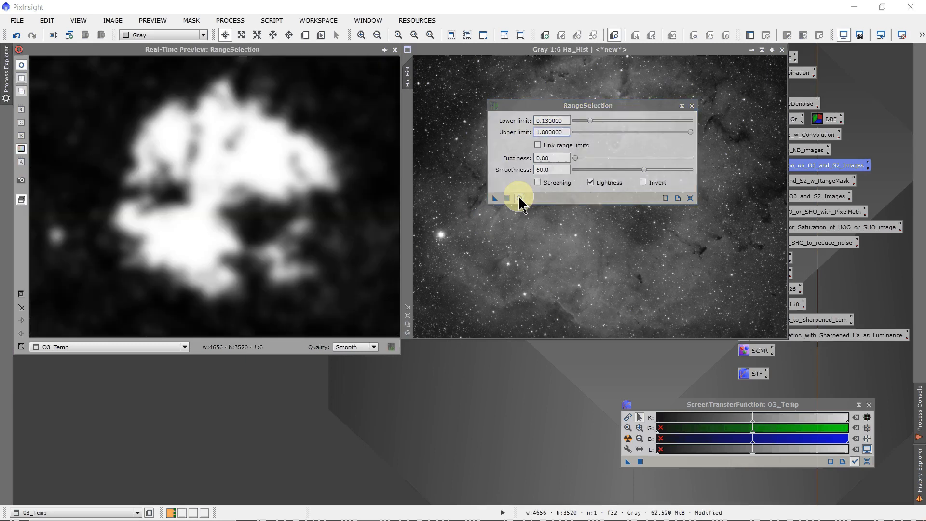
pyautogui.click(519, 198)
pyautogui.click(519, 198)
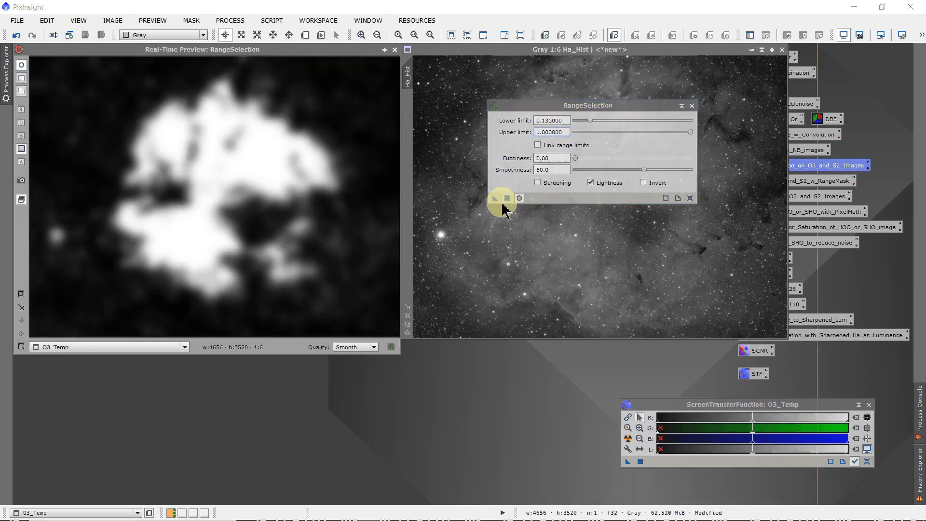
# - Apply RangeSelection to O3_Temp to generate the range mask, close the process and move the mask window beside the image
pyautogui.click(394, 50)
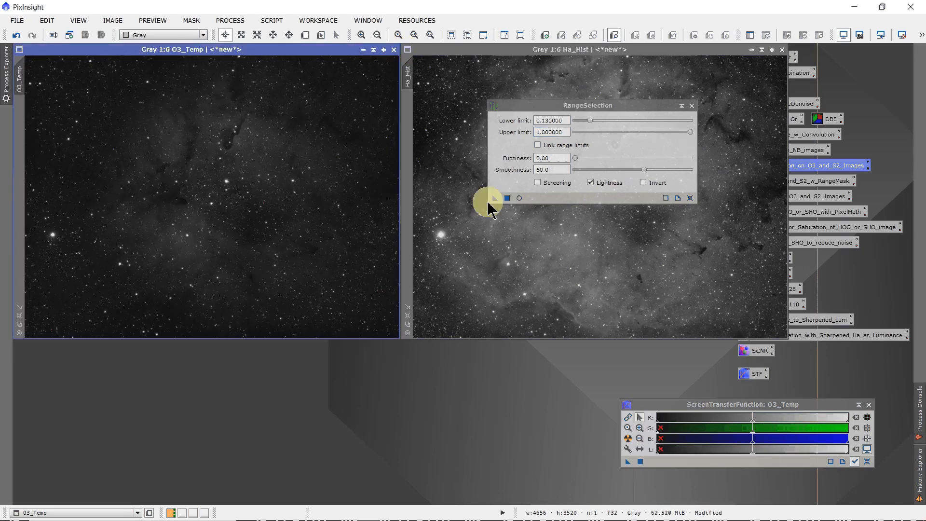
pyautogui.moveTo(495, 198); pyautogui.dragTo(282, 185)
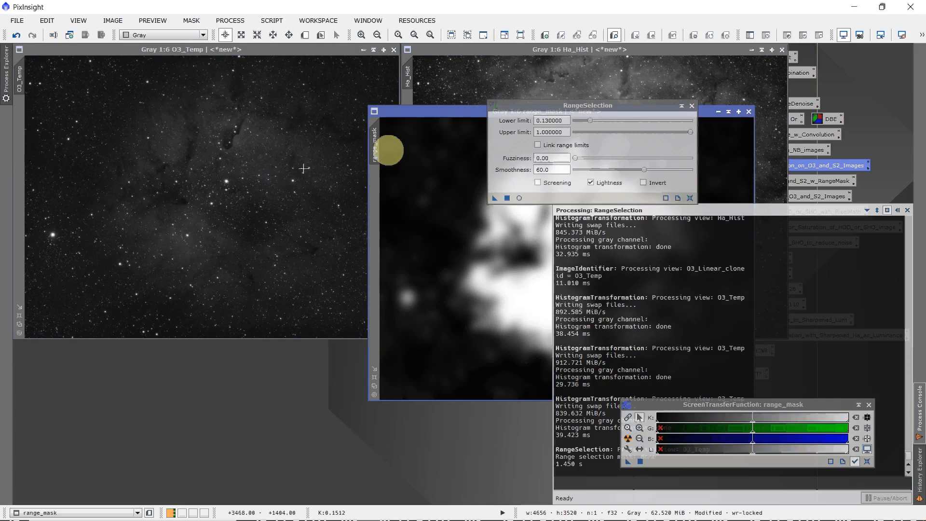
pyautogui.click(692, 106)
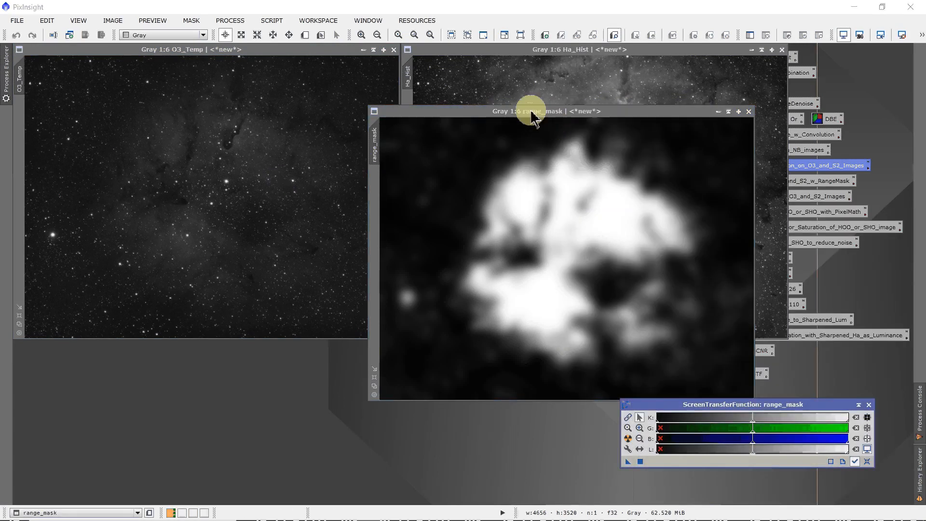
pyautogui.moveTo(531, 113); pyautogui.dragTo(392, 87)
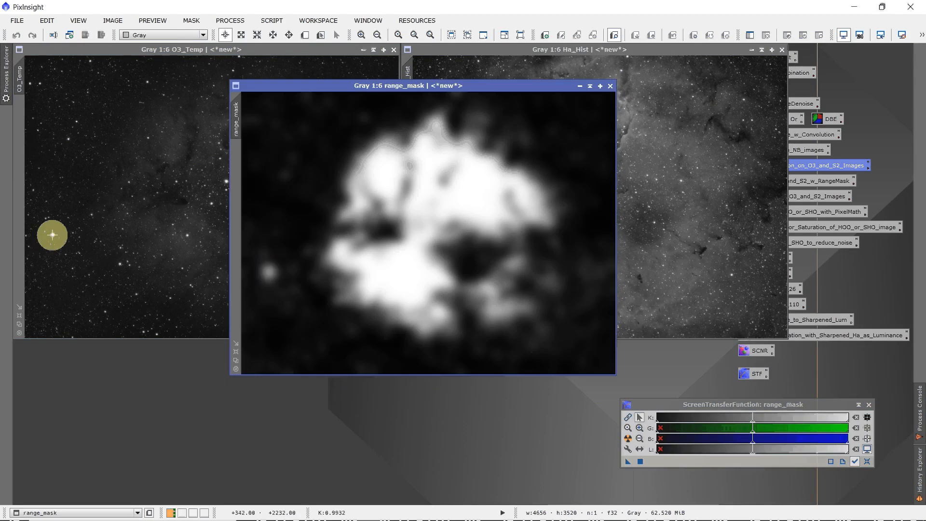
# - Use the saved CloneStamp process to cover the isolated bright star spot in range_mask with dark background, and commit the change
pyautogui.doubleClick(849, 198)
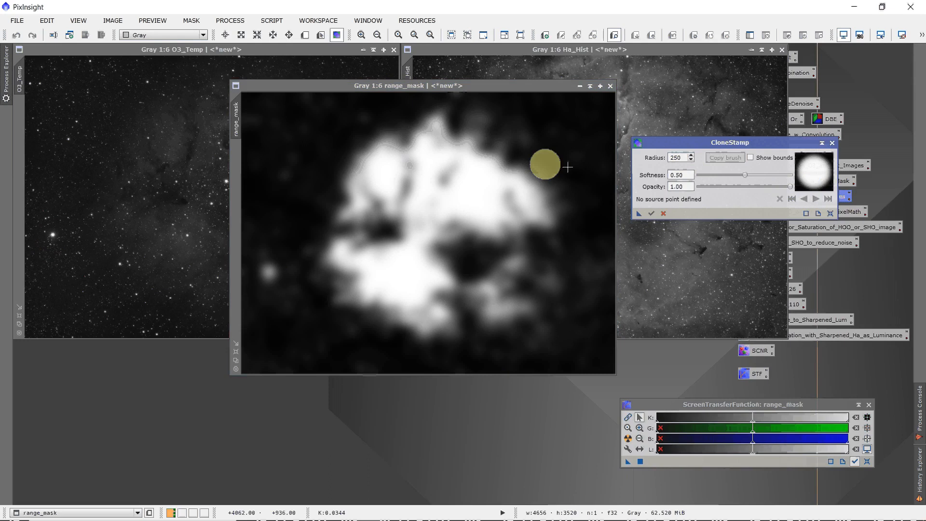
pyautogui.keyDown('ctrl'); pyautogui.click(272, 128); pyautogui.keyUp('ctrl')
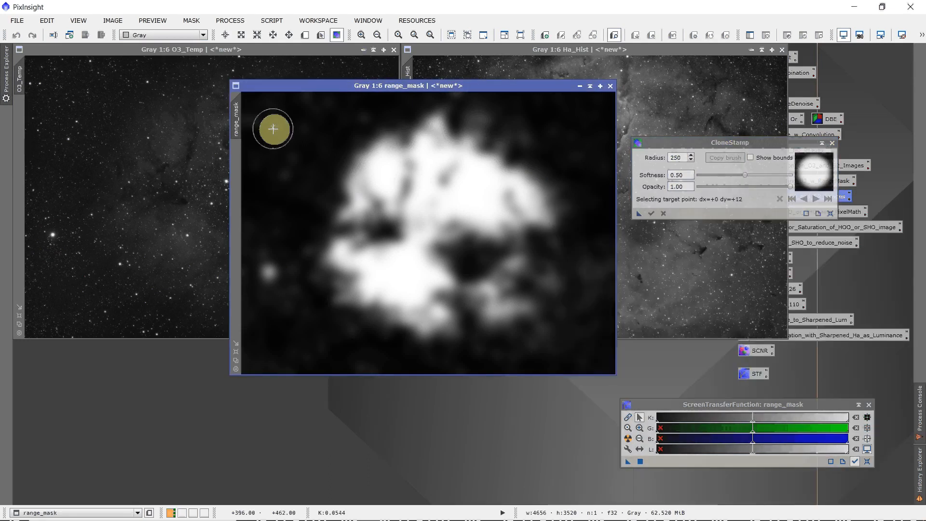
pyautogui.click(268, 270)
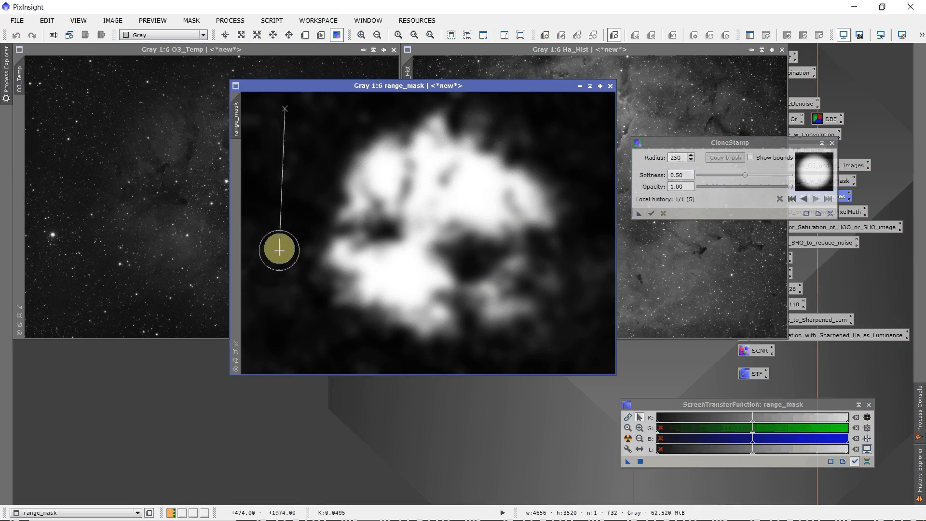
pyautogui.click(651, 214)
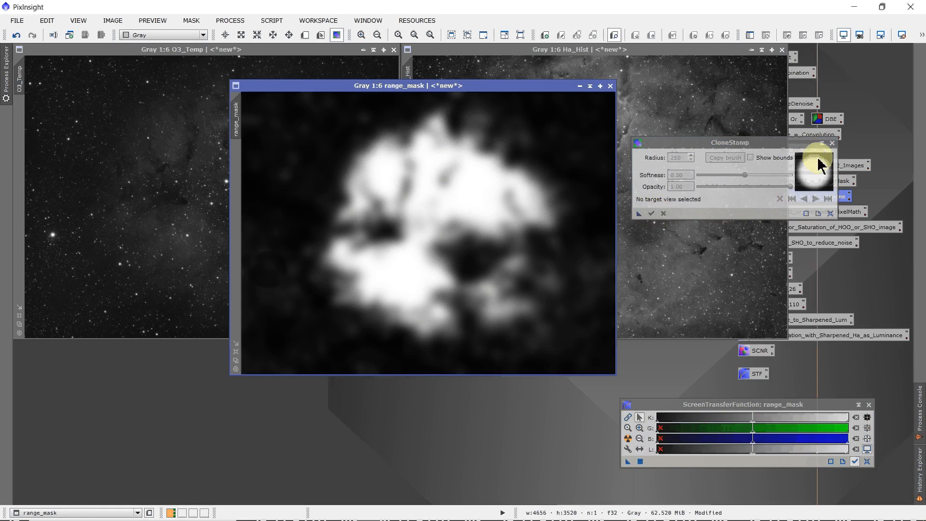
pyautogui.click(832, 144)
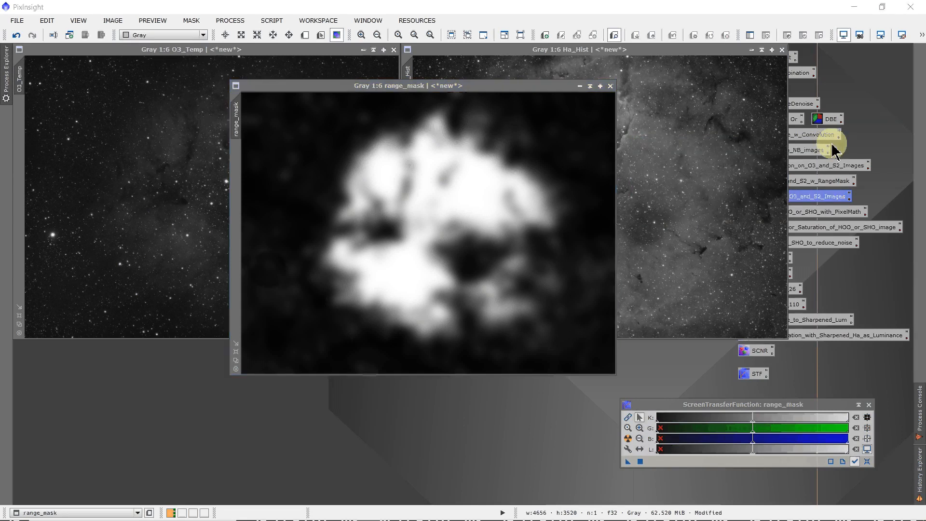
# - Rename the range mask image to range_mask_O3
pyautogui.moveTo(238, 118)
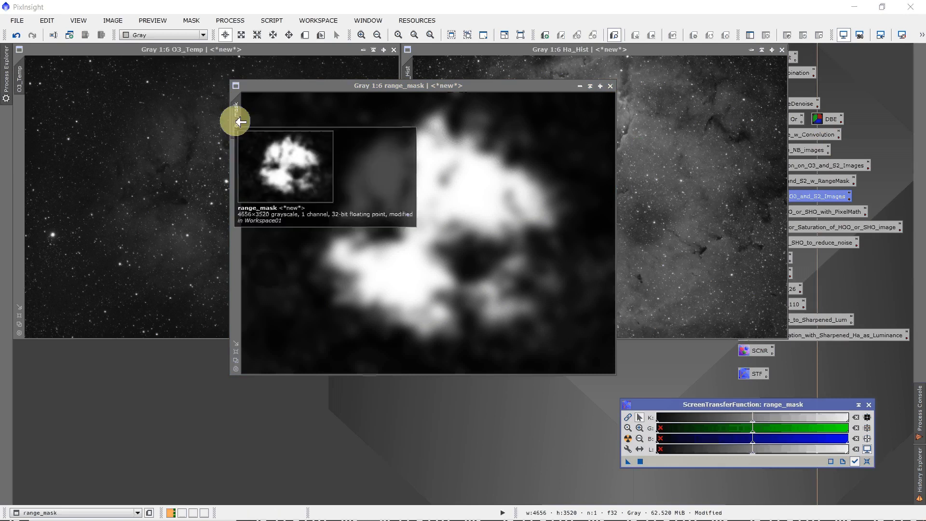
pyautogui.moveTo(241, 118)
pyautogui.mouseDown()
pyautogui.moveTo(20, 142)
pyautogui.moveTo(103, 157)
pyautogui.moveTo(237, 122)
pyautogui.mouseUp()
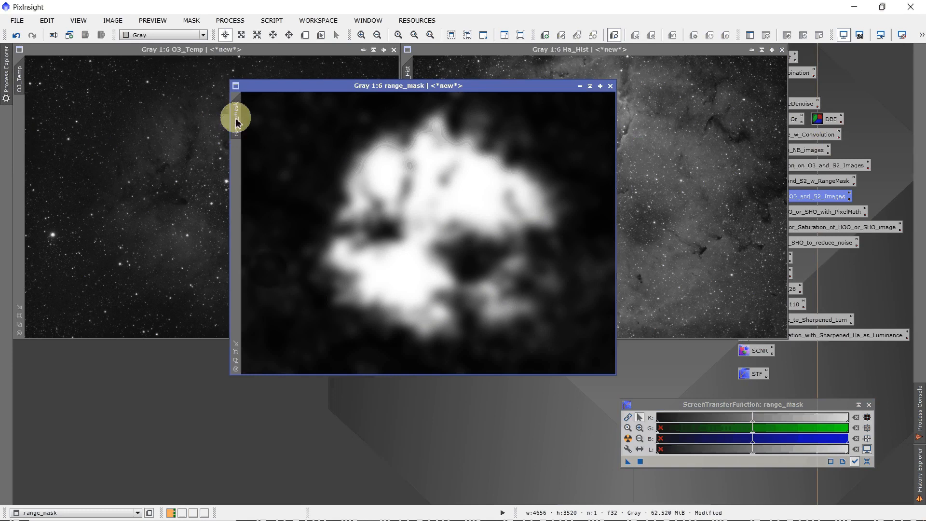
pyautogui.moveTo(237, 122)
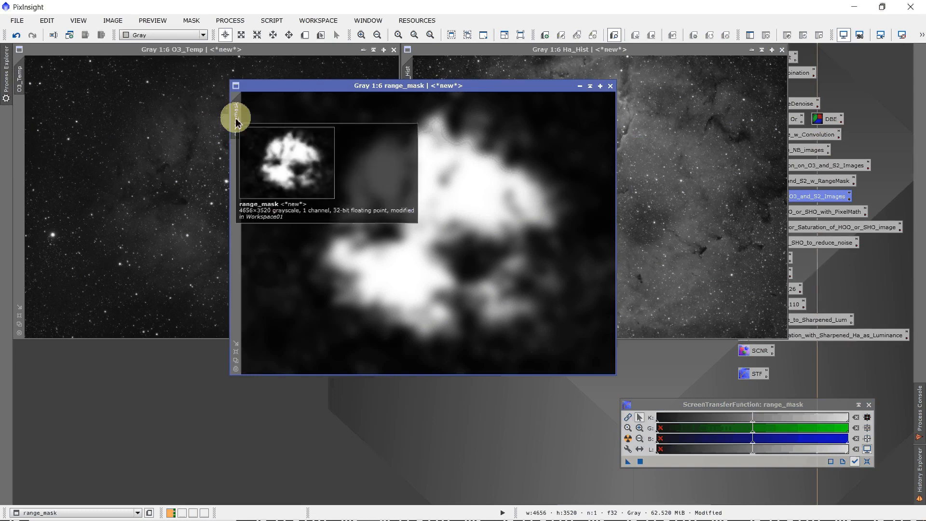
pyautogui.doubleClick(240, 118)
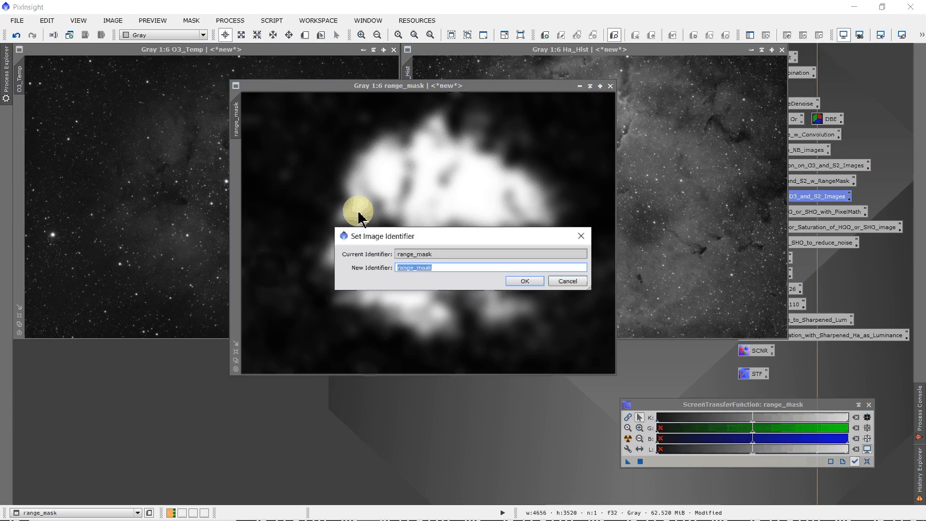
pyautogui.click(443, 273)
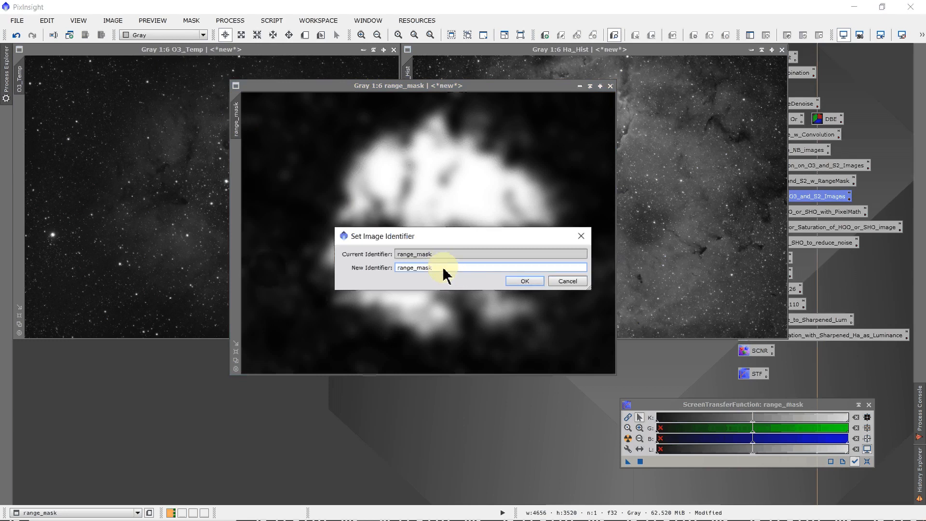
pyautogui.write('_O3')
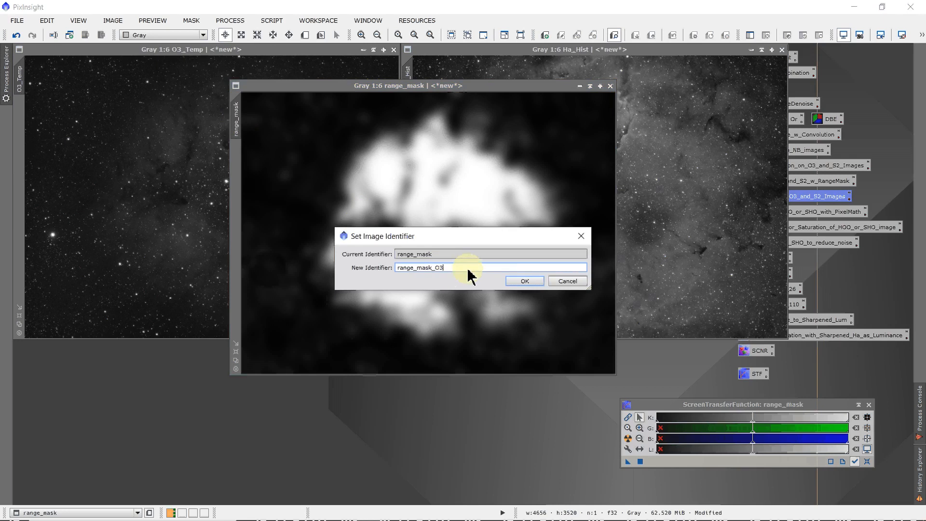
pyautogui.click(518, 281)
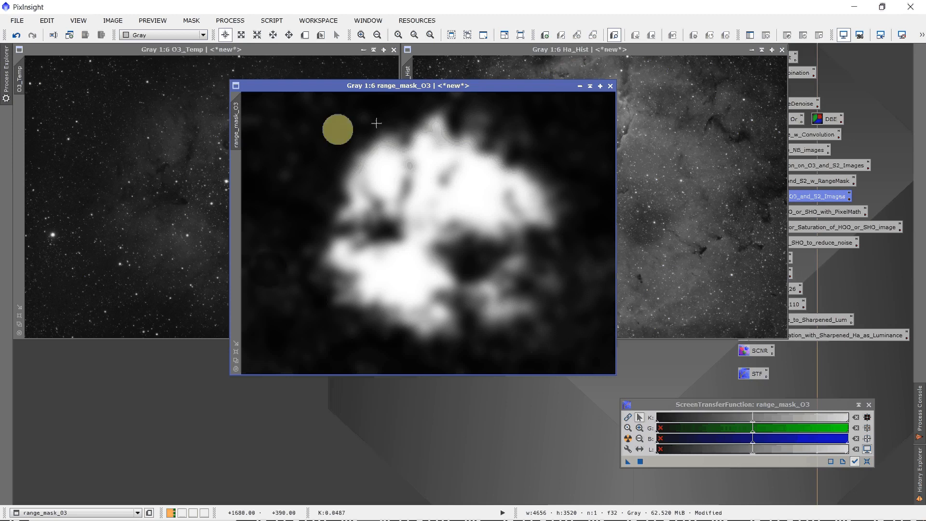
# - Apply range_mask_O3 as a mask to O3_Temp, then collapse the mask window and park it below the images
pyautogui.moveTo(241, 128); pyautogui.dragTo(20, 147)
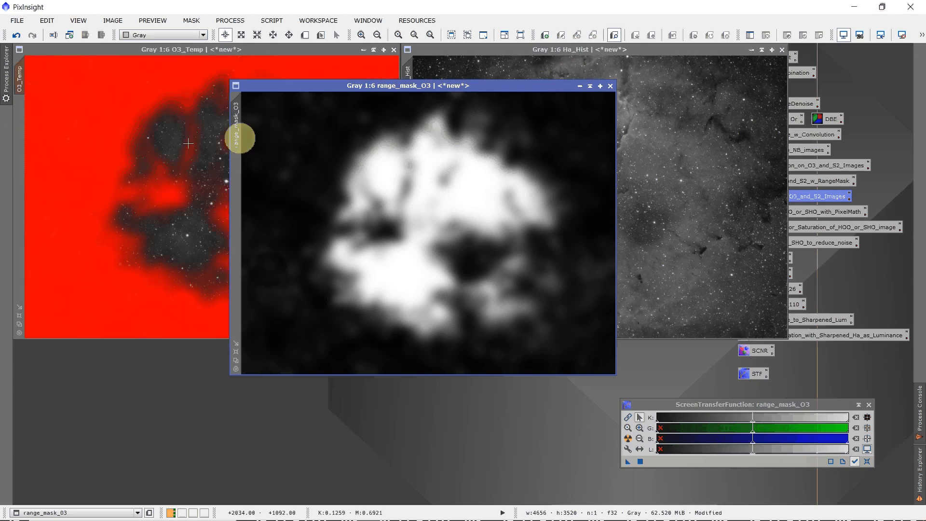
pyautogui.click(590, 87)
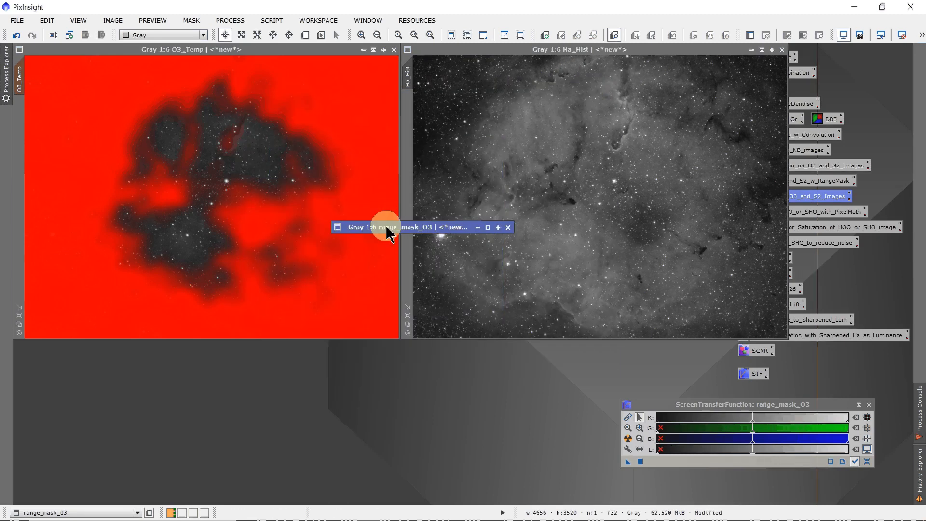
pyautogui.moveTo(387, 231); pyautogui.dragTo(178, 487)
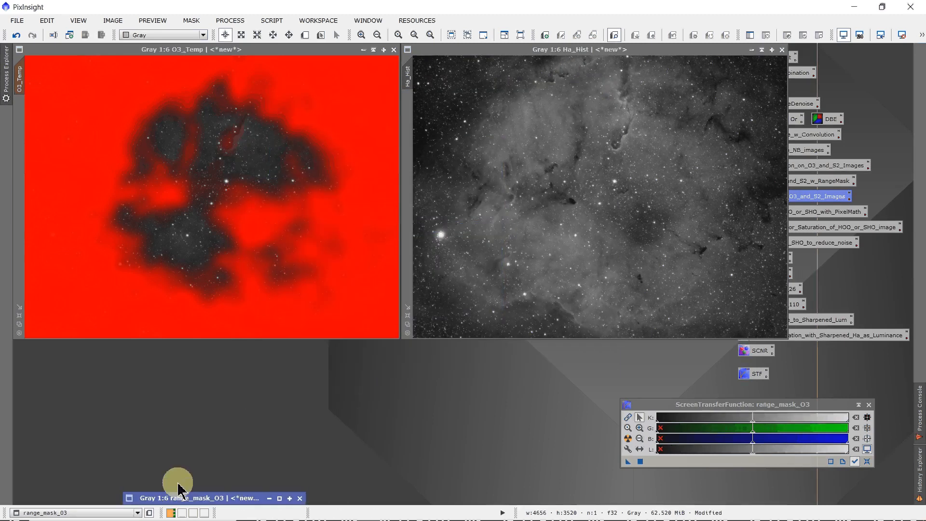
# - Hide the red mask overlay on O3_Temp while leaving the mask enabled
pyautogui.click(191, 21)
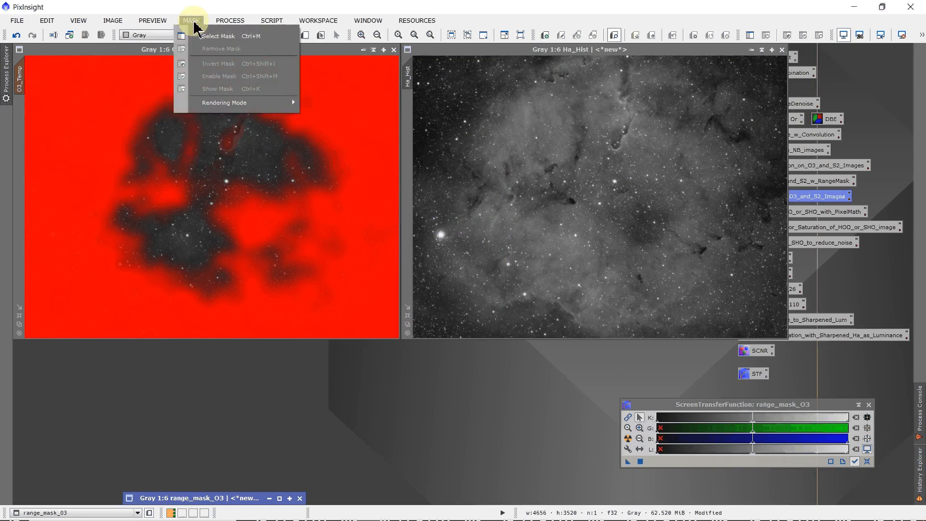
pyautogui.click(158, 54)
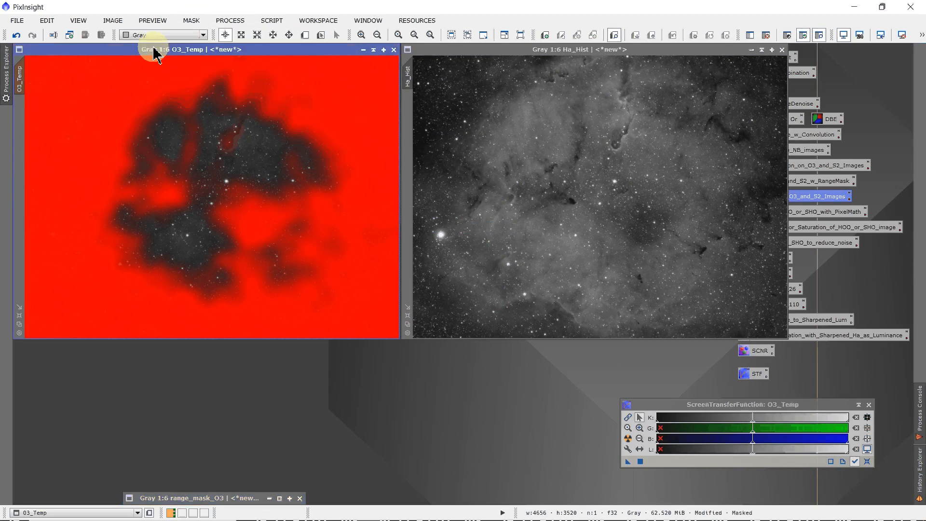
pyautogui.click(188, 20)
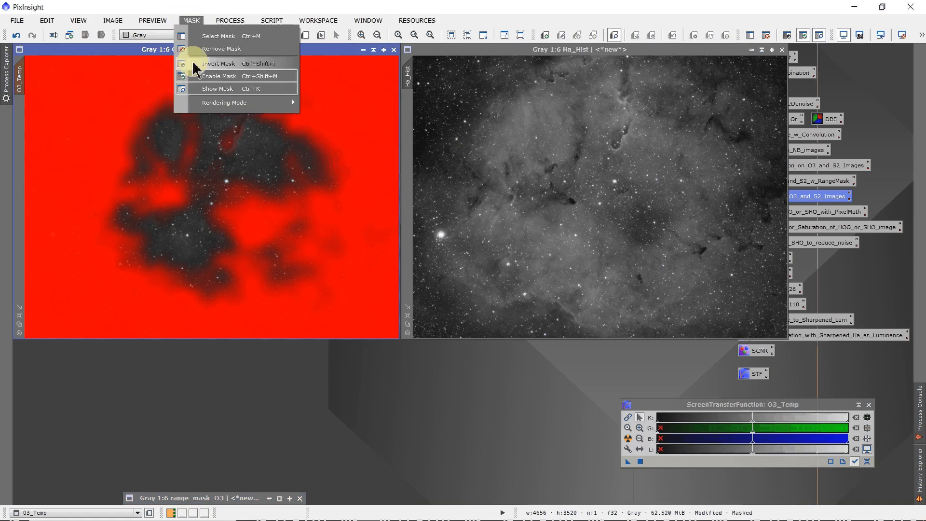
pyautogui.click(213, 89)
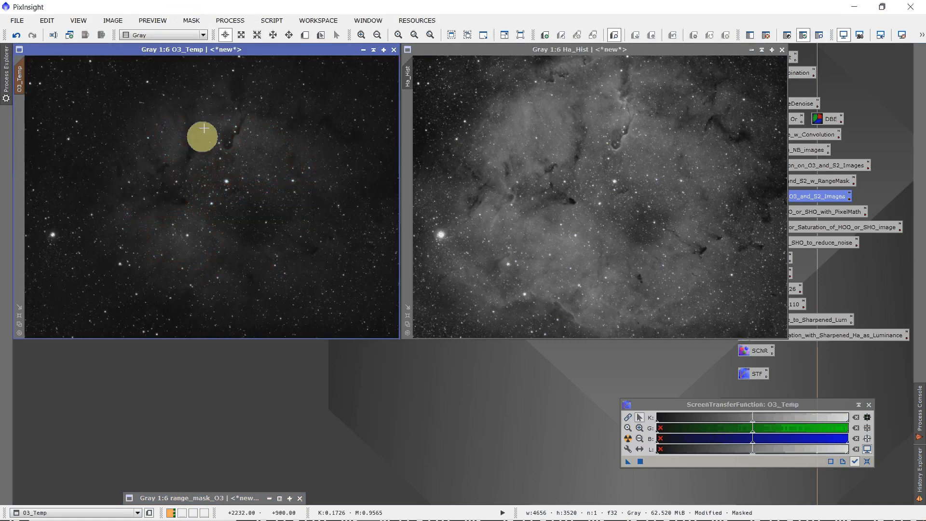
# - Open the saved Mildly_stretch_NB_images process with a real-time preview of masked O3_Temp and lower the midtones to about 0.215
pyautogui.doubleClick(832, 139)
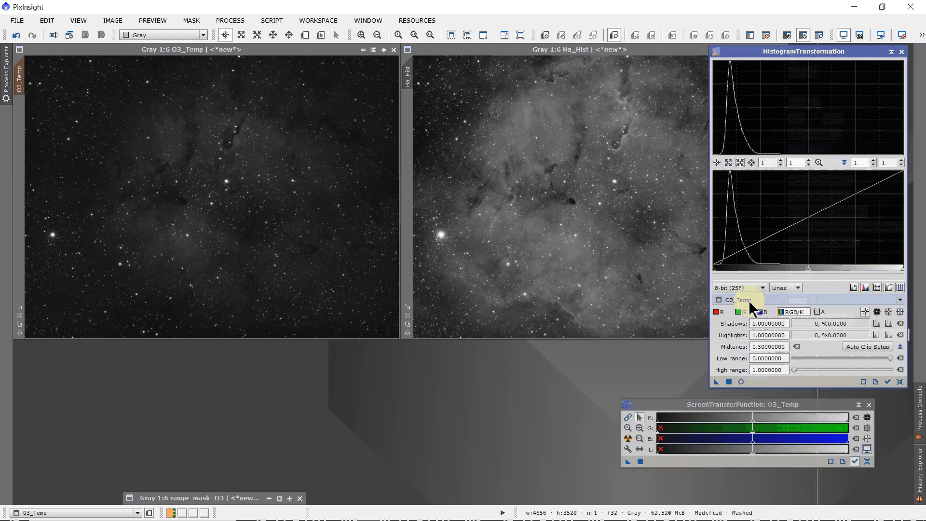
pyautogui.click(741, 382)
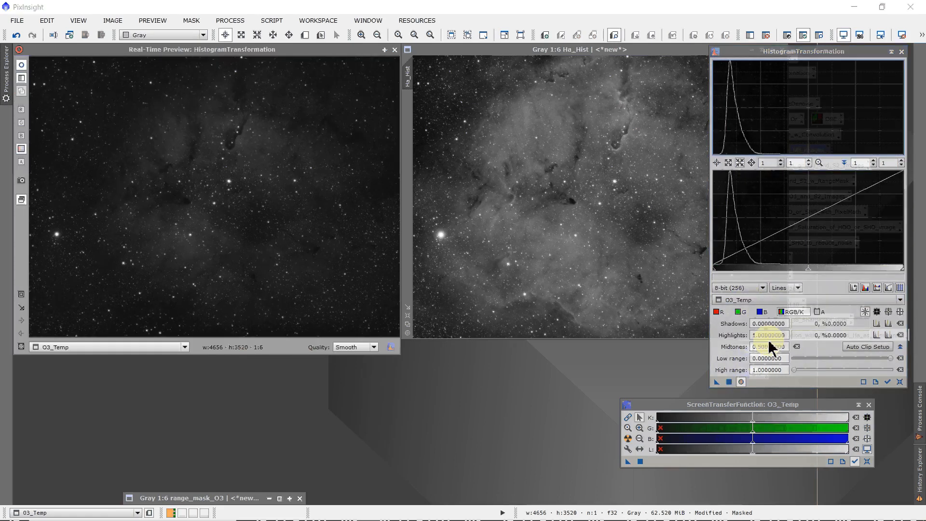
pyautogui.click(810, 271)
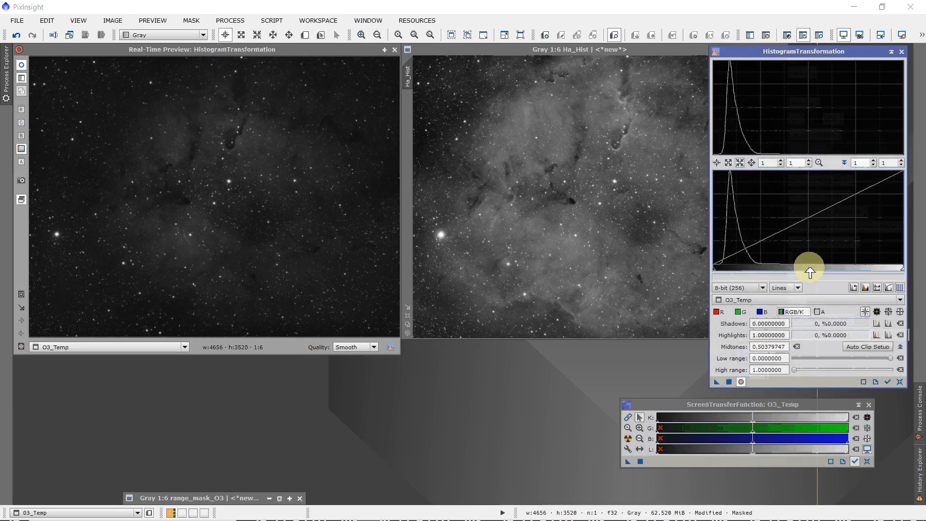
pyautogui.moveTo(810, 271); pyautogui.dragTo(762, 277)
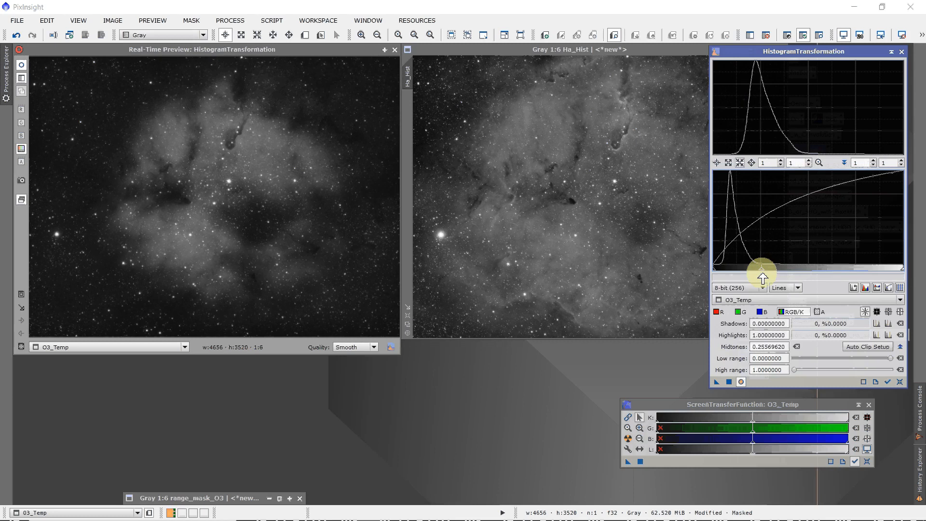
pyautogui.moveTo(762, 277); pyautogui.dragTo(755, 280)
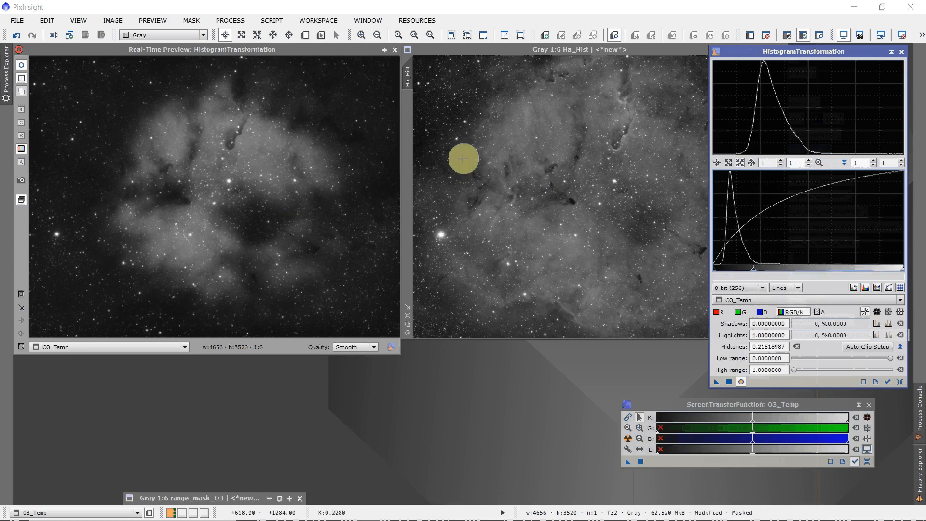
# - Apply the histogram stretch to O3_Temp, close HistogramTransformation and remove the range mask from the image
pyautogui.click(394, 50)
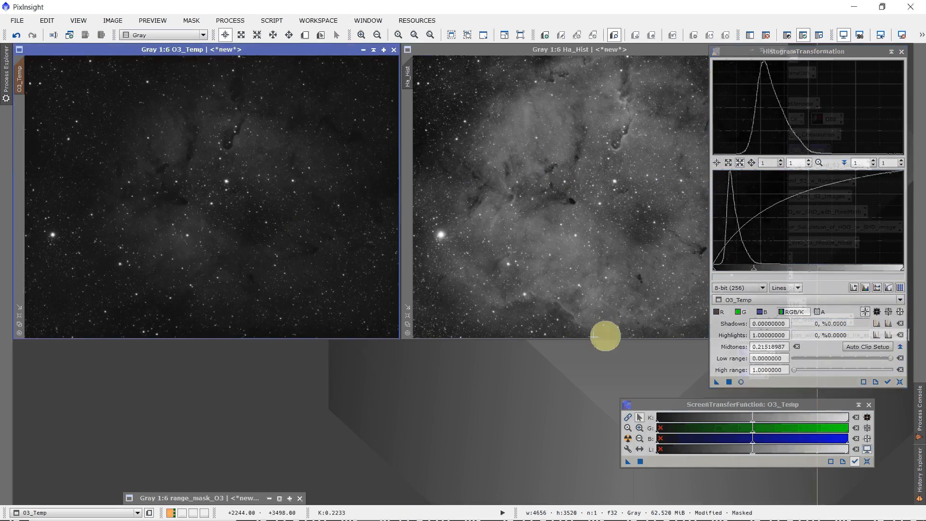
pyautogui.moveTo(718, 383); pyautogui.dragTo(397, 330)
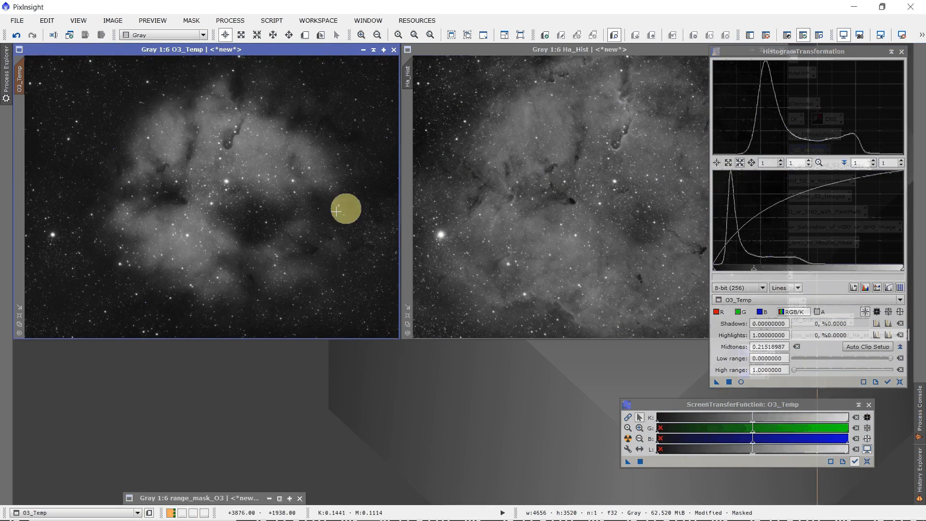
pyautogui.click(901, 52)
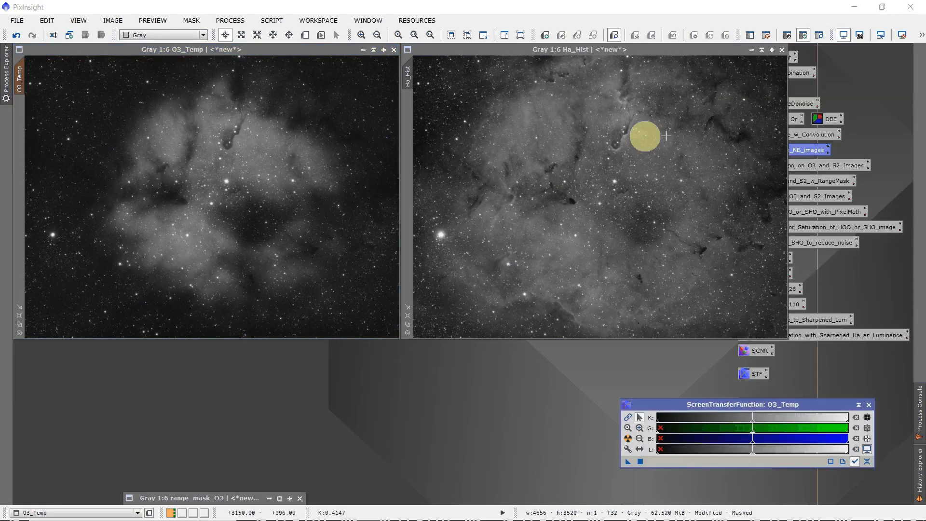
pyautogui.click(191, 22)
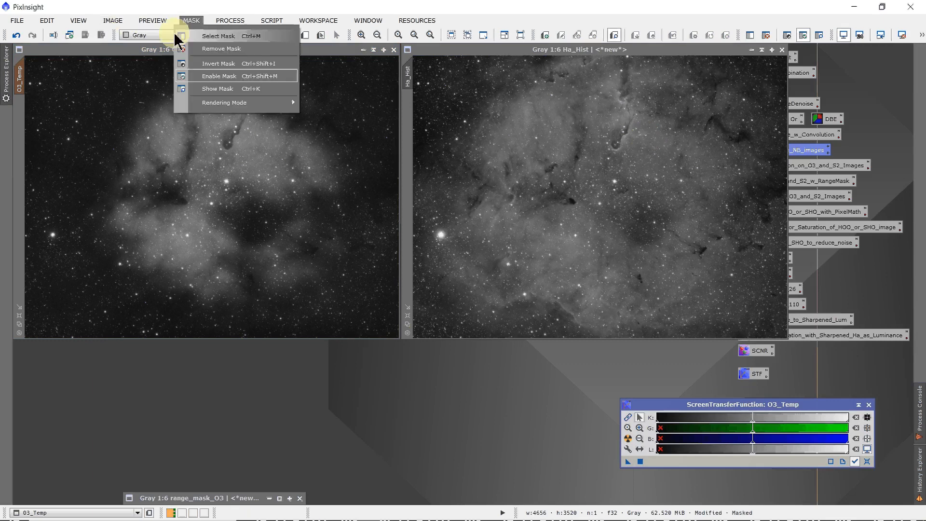
pyautogui.click(215, 48)
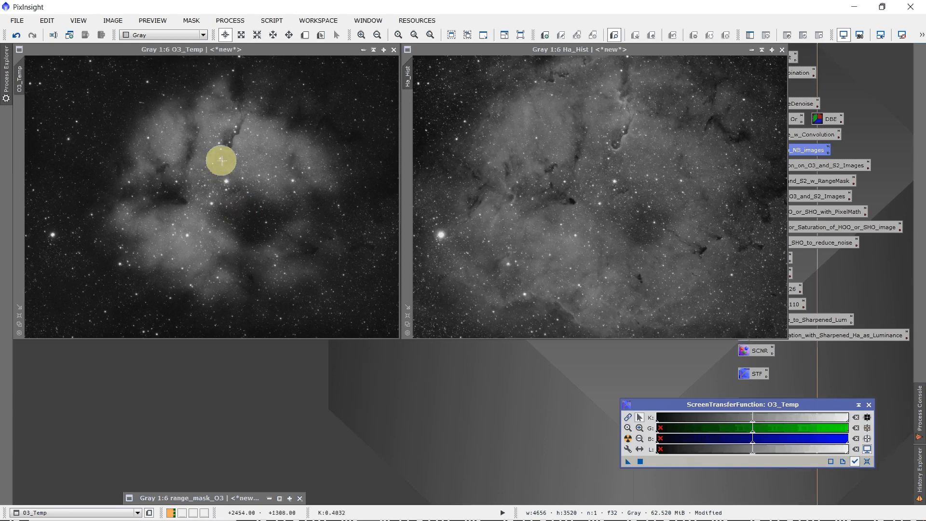
# - Collapse the Ha_Hist window and move the O3_Temp window clear of the collapsed linear images
pyautogui.click(387, 384)
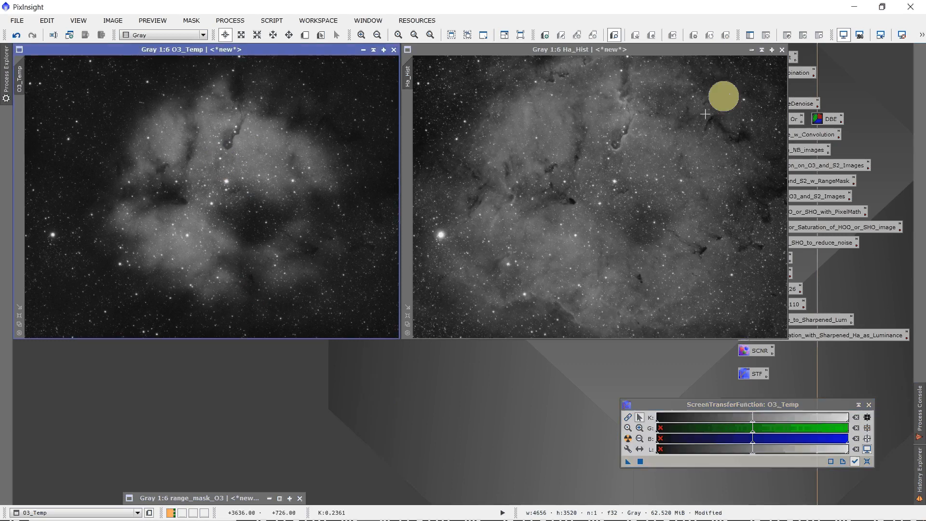
pyautogui.click(762, 50)
pyautogui.moveTo(334, 50); pyautogui.dragTo(357, 100)
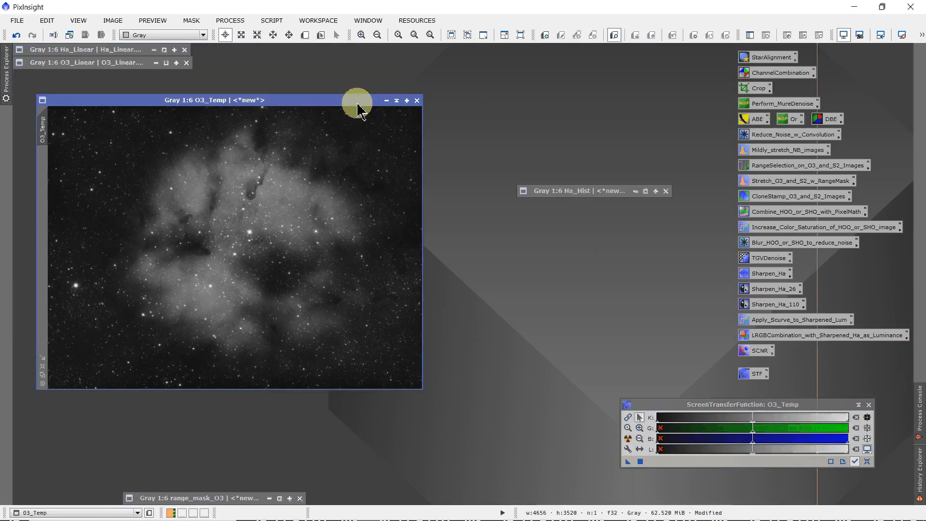
# - Park the collapsed Ha_Hist window below the collapsed linear images, keeping O3_Temp expanded
pyautogui.moveTo(596, 188); pyautogui.dragTo(92, 82)
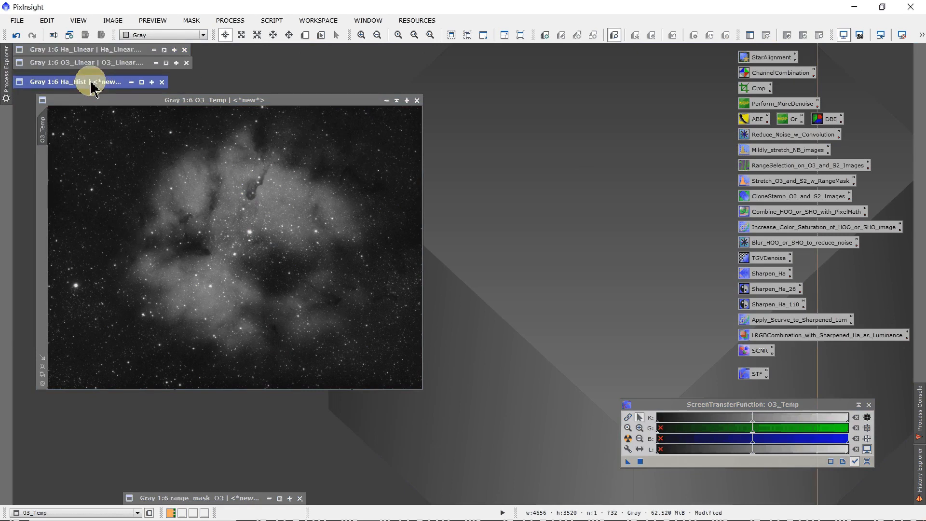
pyautogui.click(396, 100)
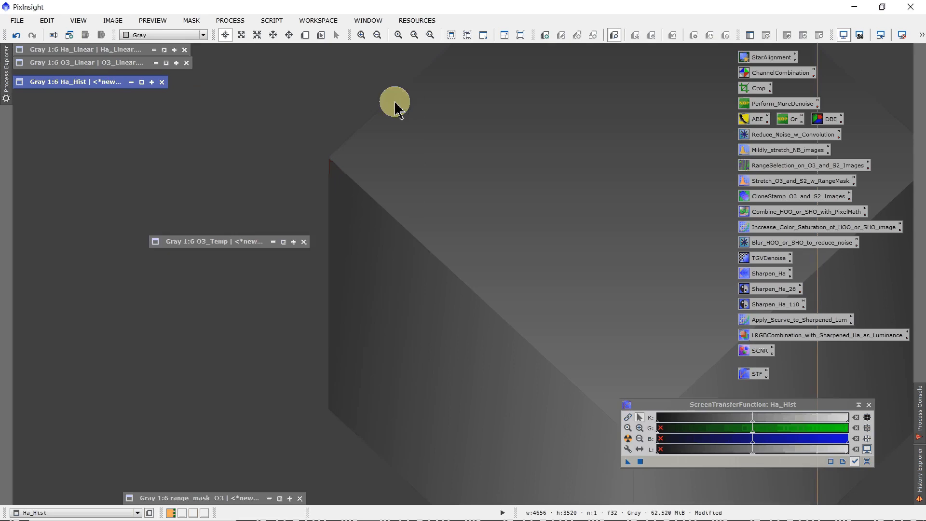
pyautogui.doubleClick(239, 239)
# - Duplicate the O3_Temp image and set the copy's identifier to orig
pyautogui.moveTo(46, 122); pyautogui.dragTo(204, 183)
pyautogui.doubleClick(196, 202)
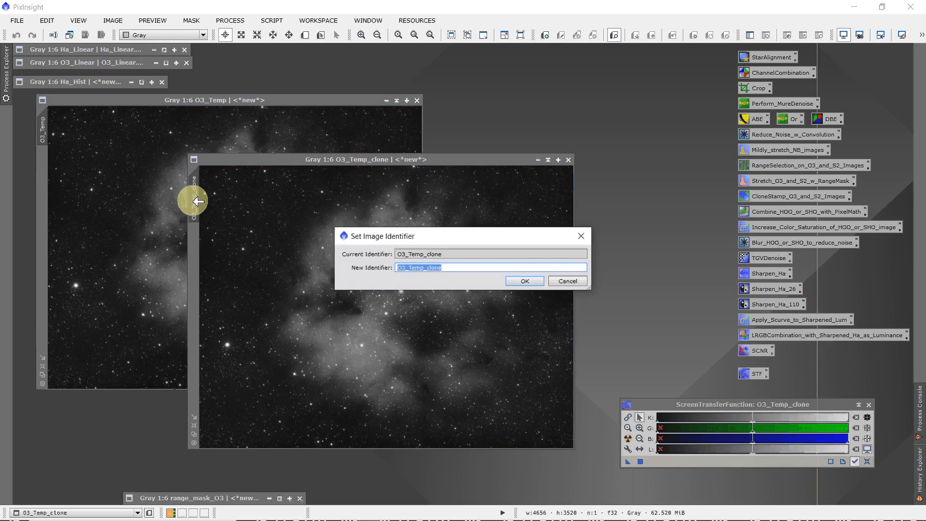
pyautogui.write('orig')
pyautogui.press('Return')
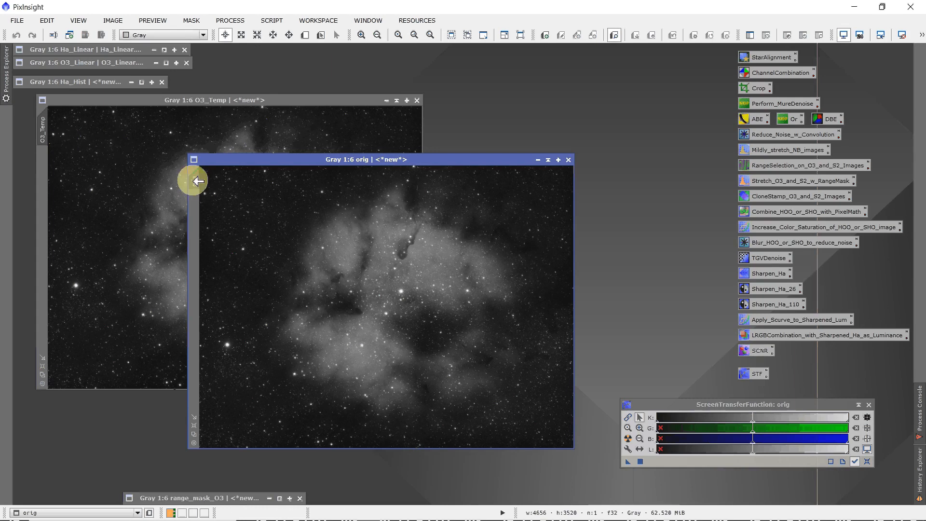
# - Duplicate the orig image, set the new copy's identifier to EZ, and shift its window closer to orig
pyautogui.moveTo(196, 182); pyautogui.dragTo(264, 201)
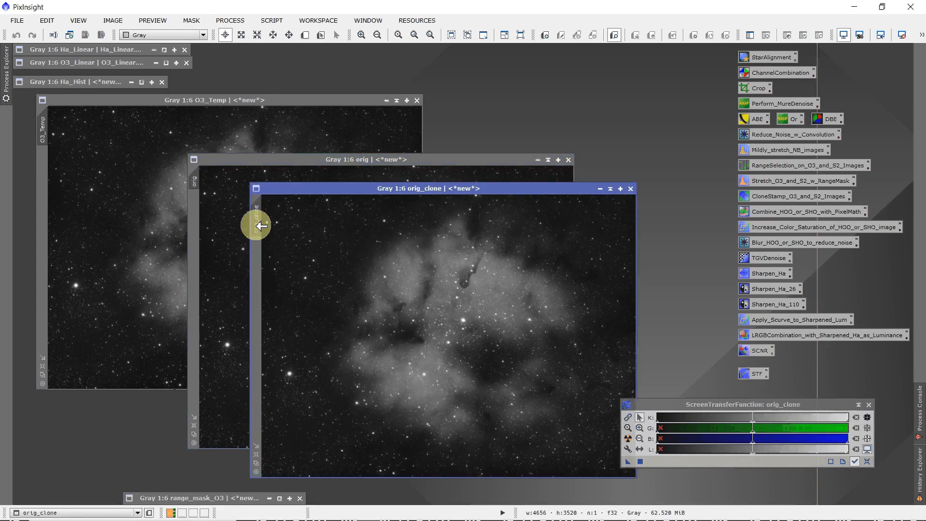
pyautogui.doubleClick(259, 225)
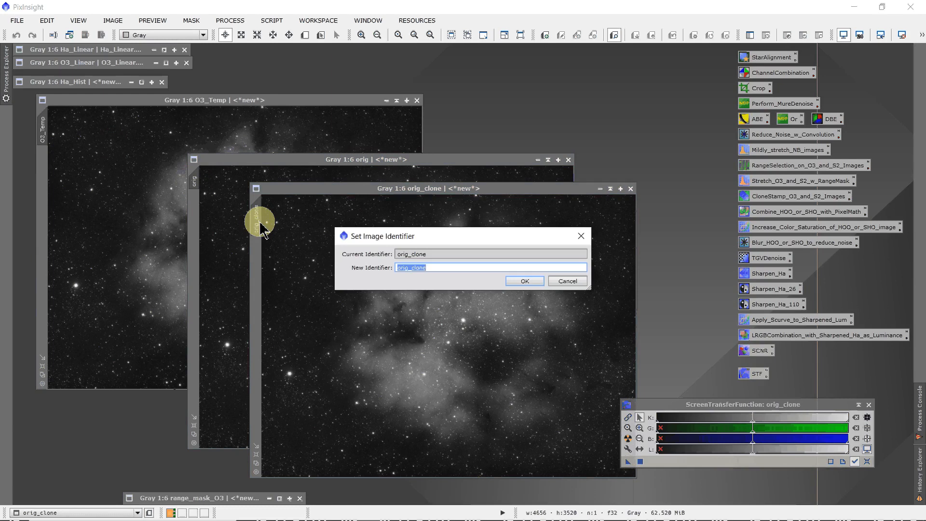
pyautogui.write('EZ')
pyautogui.press('Return')
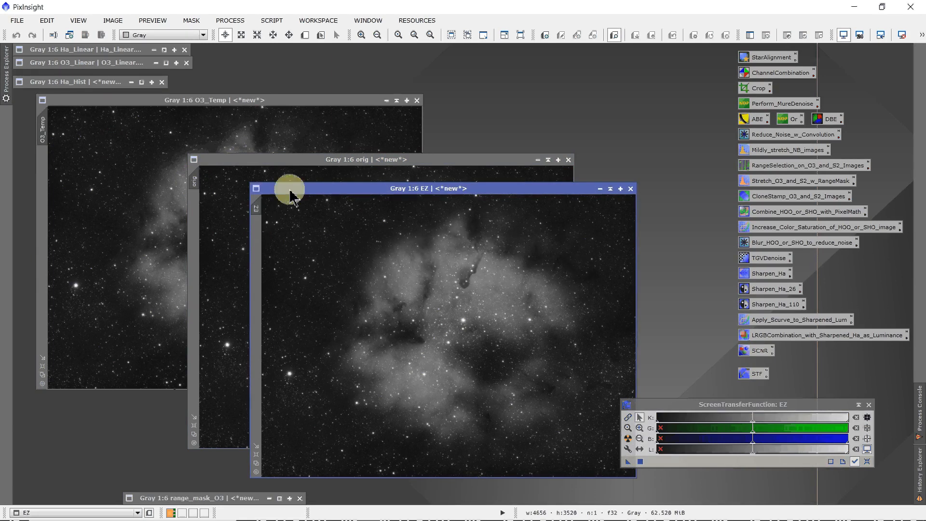
pyautogui.moveTo(290, 195); pyautogui.dragTo(250, 186)
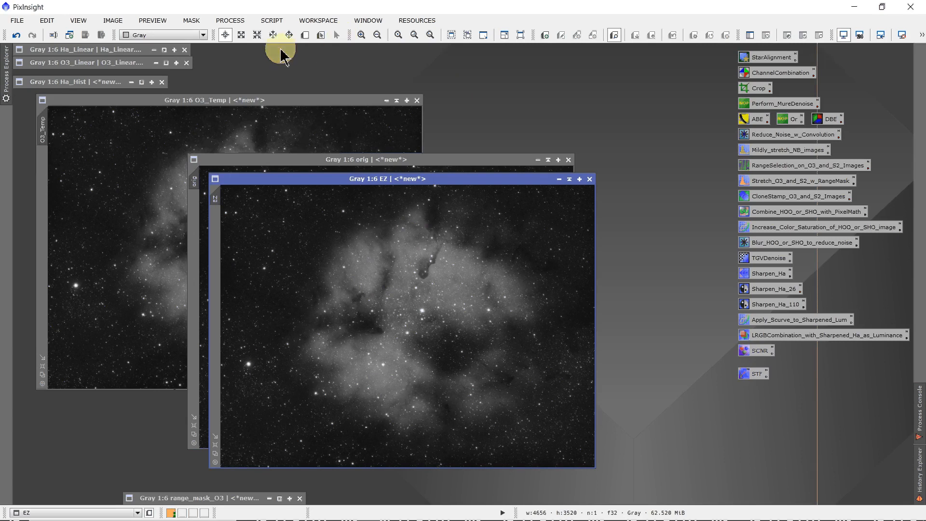
# - Start the EZ Star Reduction script, choose EZ as its target image and create the star mask for reduction
pyautogui.click(270, 22)
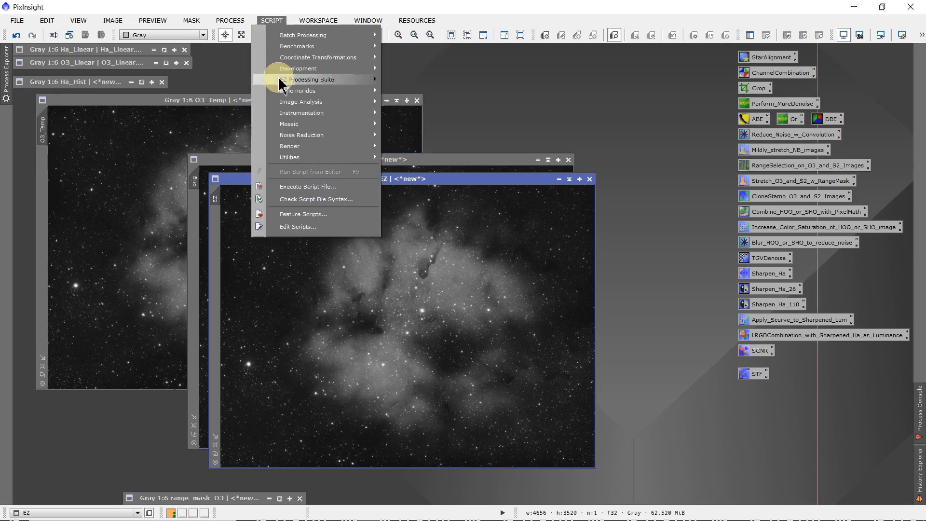
pyautogui.moveTo(299, 84)
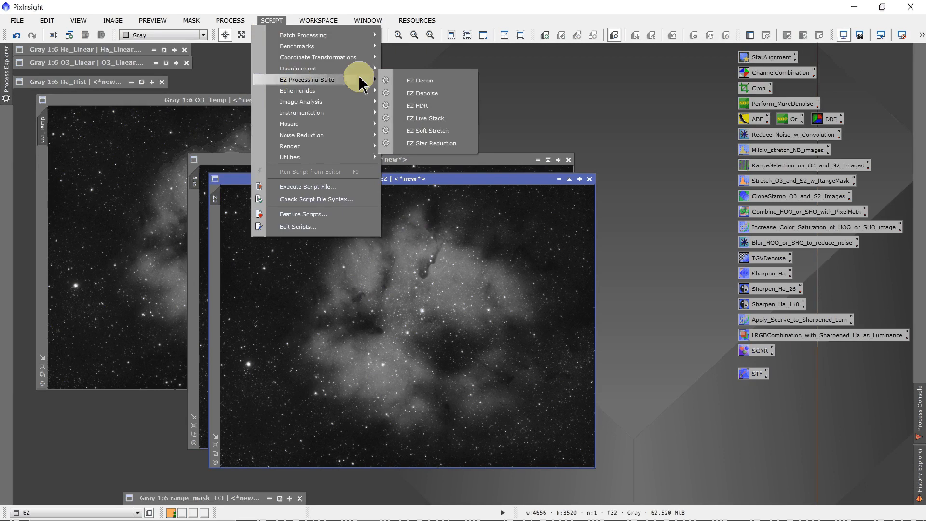
pyautogui.click(431, 145)
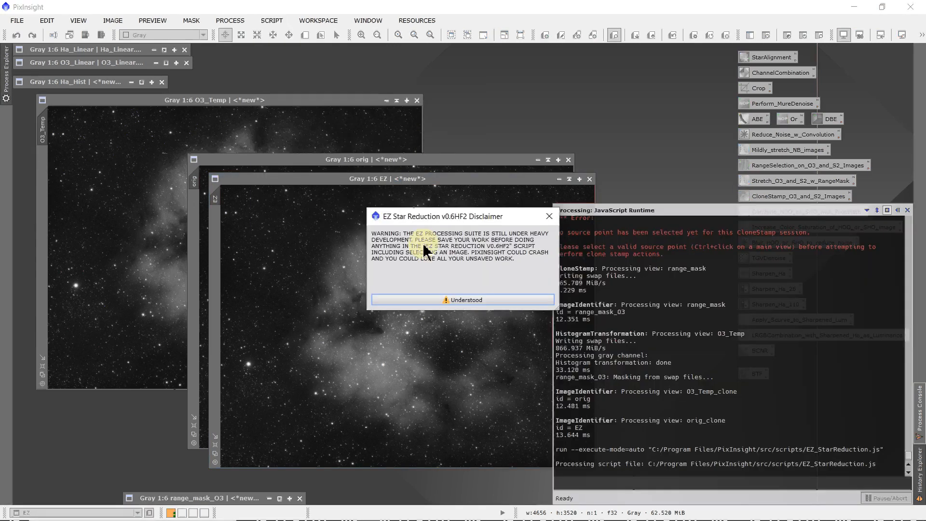
pyautogui.click(465, 300)
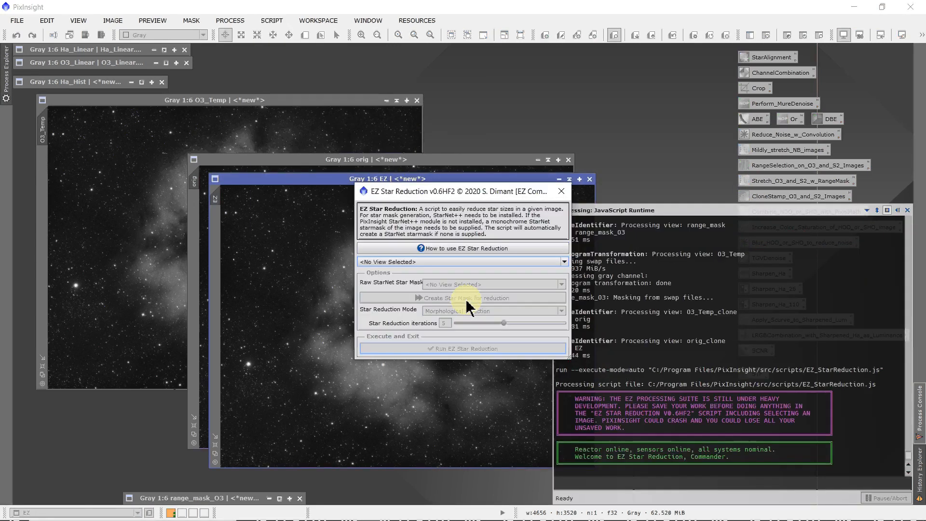
pyautogui.click(413, 263)
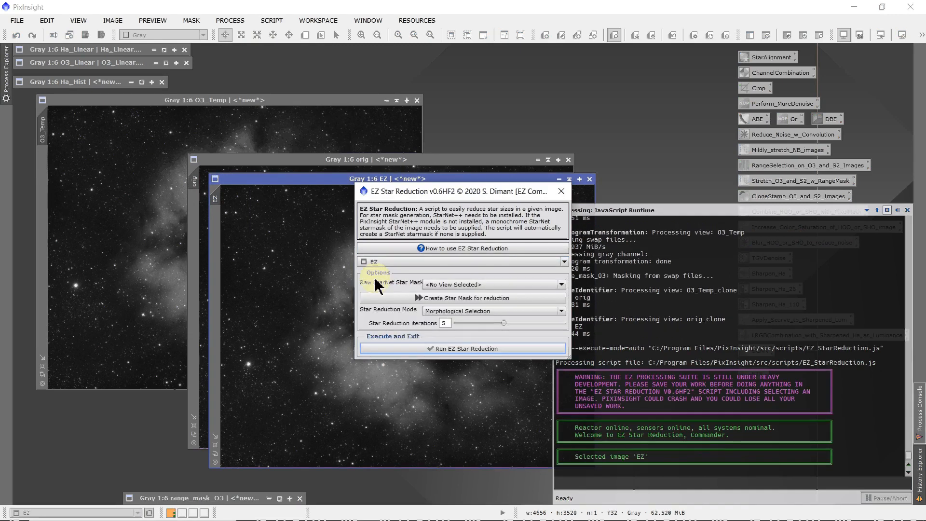
pyautogui.click(447, 303)
pyautogui.click(137, 145)
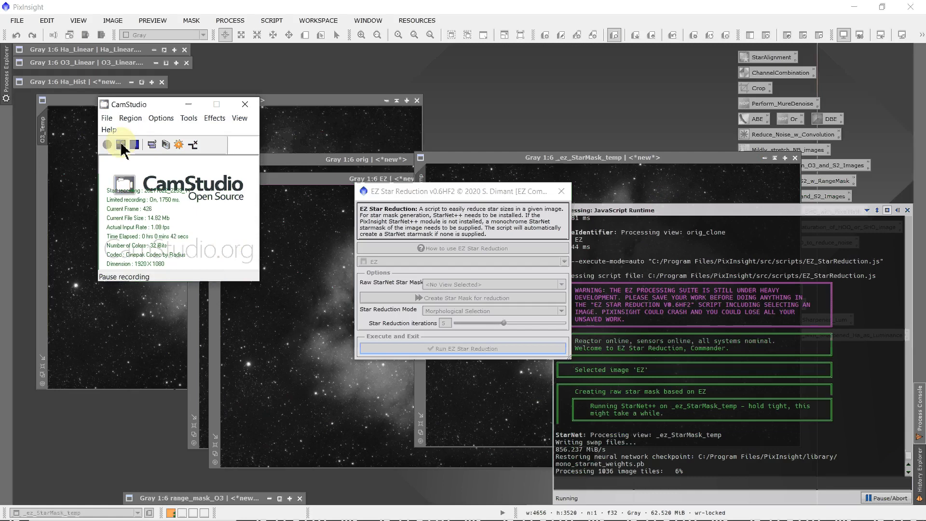
pyautogui.click(121, 144)
pyautogui.click(107, 145)
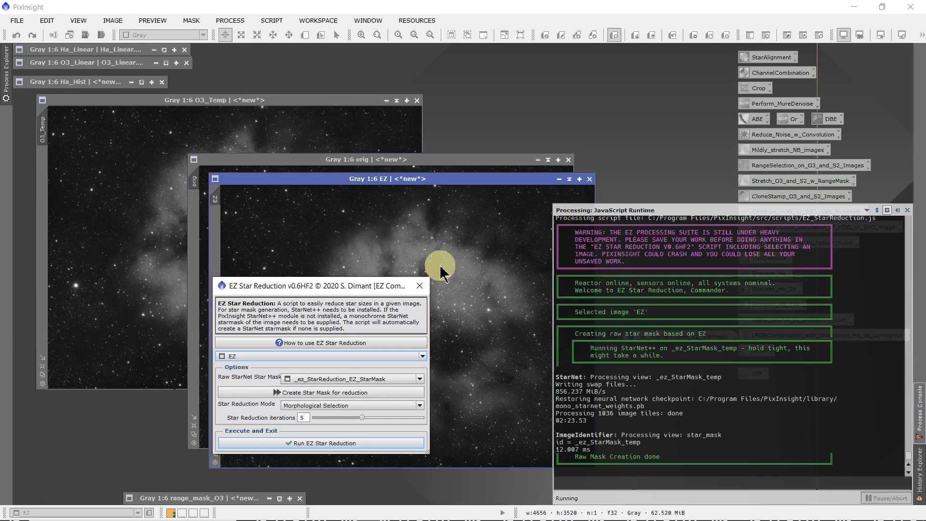
# - Run EZ Star Reduction on EZ with Morphological Selection and 5 iterations, and delete the iconized _ez_StarReduction_EZ_StarMask image
pyautogui.moveTo(376, 286); pyautogui.dragTo(437, 184)
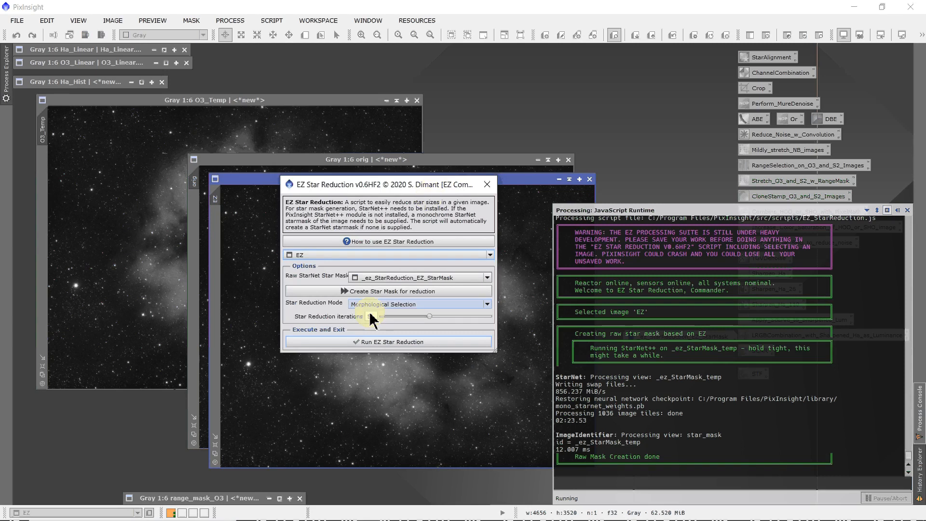
pyautogui.click(372, 343)
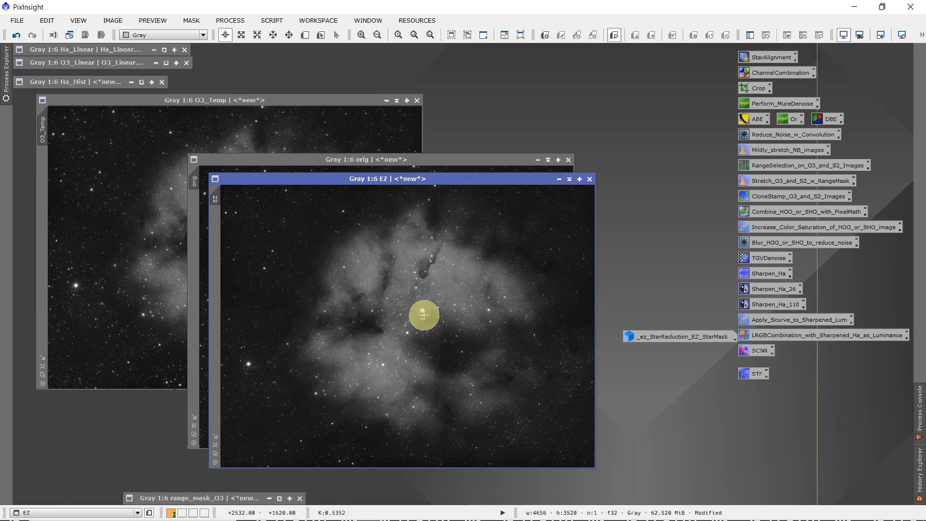
pyautogui.moveTo(673, 338)
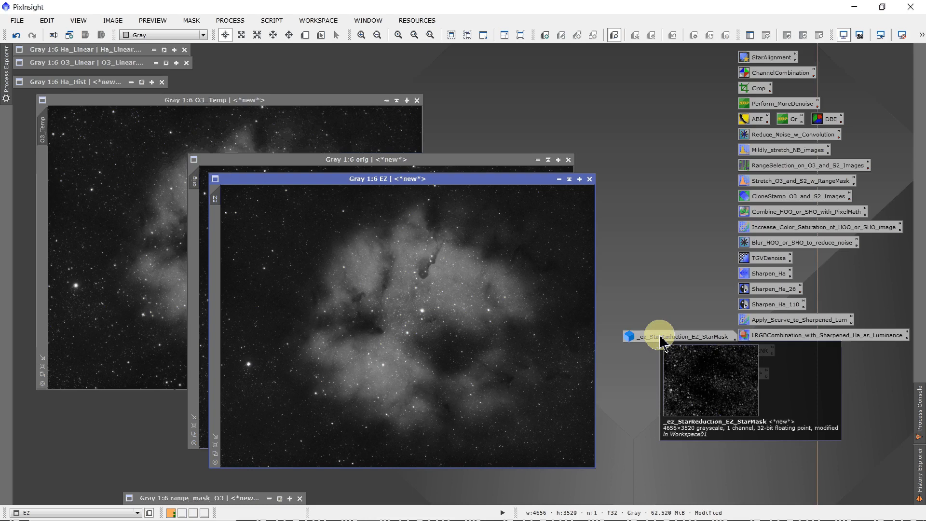
pyautogui.rightClick(660, 337)
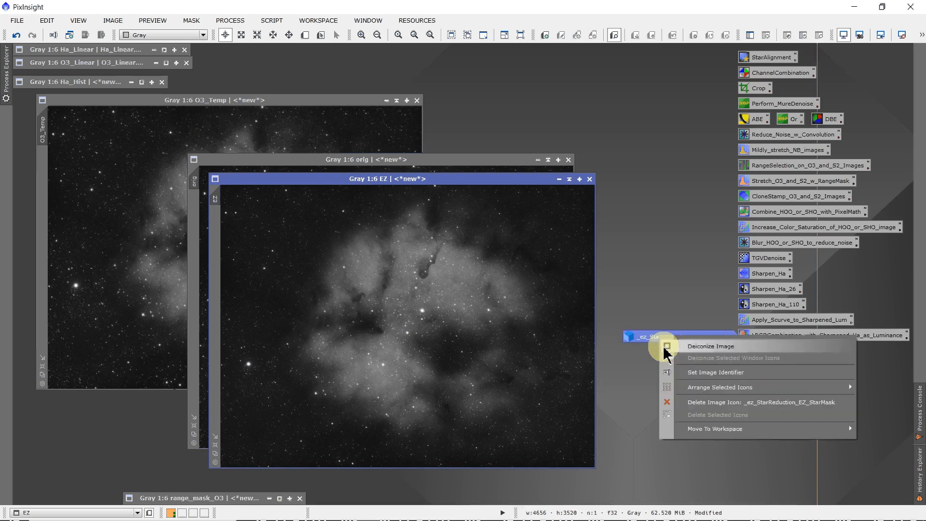
pyautogui.click(690, 403)
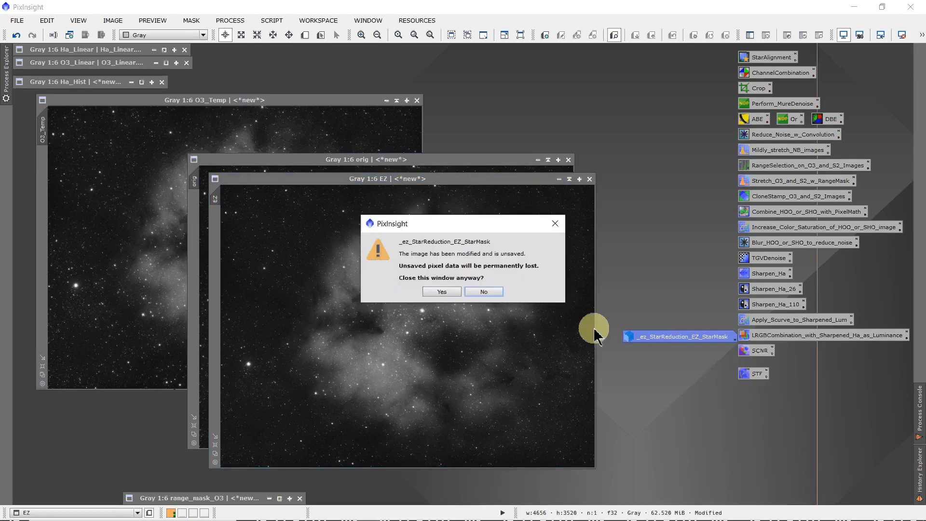
pyautogui.click(442, 292)
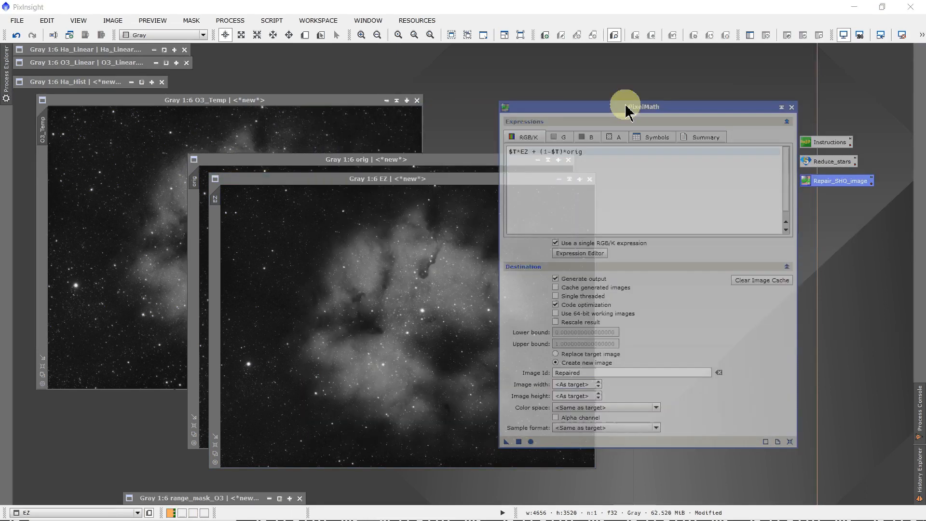
# - Apply the saved Repair_SHO_image PixelMath expression $T*EZ + (1-$T)*orig to range_mask_O3, outputting a new image with the Id Repaired
pyautogui.moveTo(620, 103); pyautogui.dragTo(716, 73)
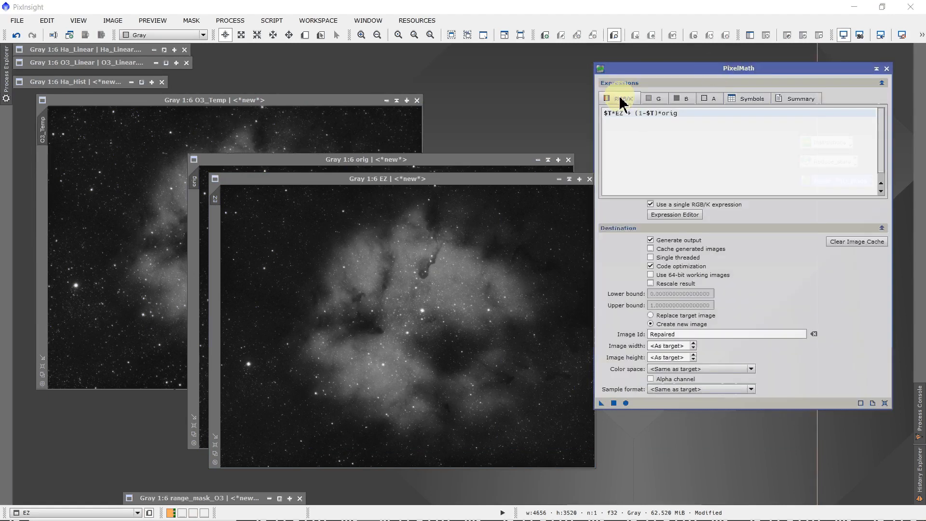
pyautogui.click(619, 126)
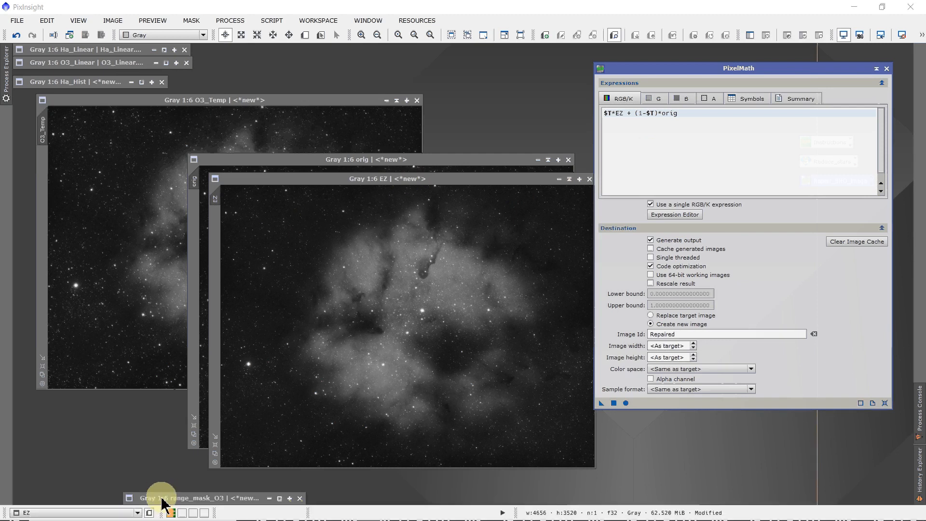
pyautogui.doubleClick(162, 498)
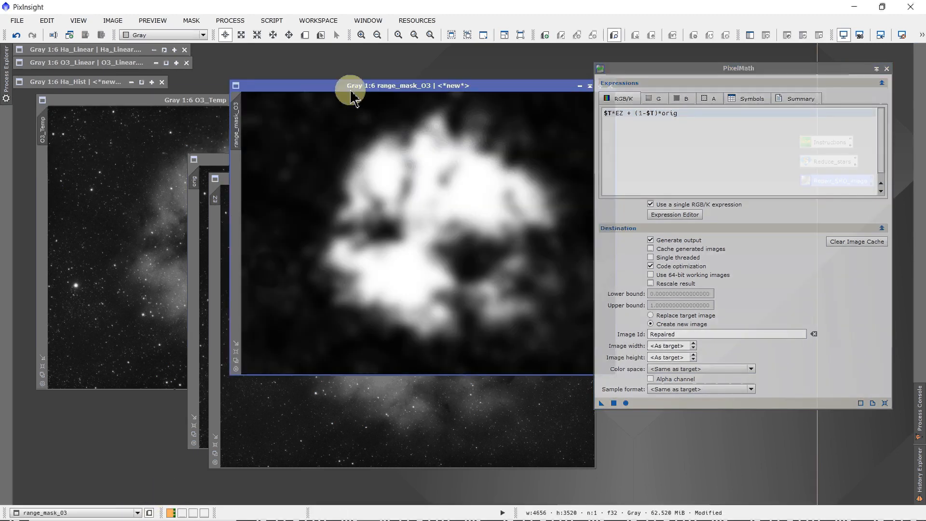
pyautogui.moveTo(352, 94); pyautogui.dragTo(186, 77)
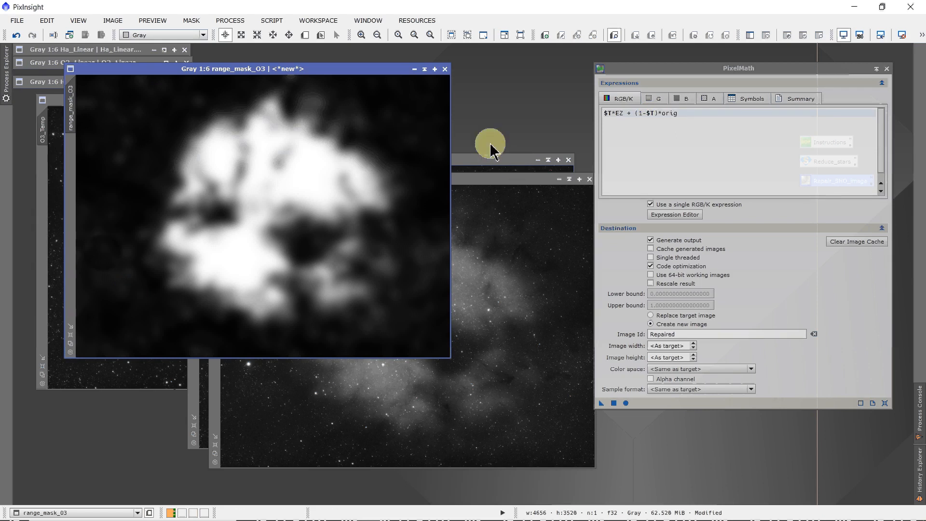
pyautogui.moveTo(598, 405); pyautogui.dragTo(226, 180)
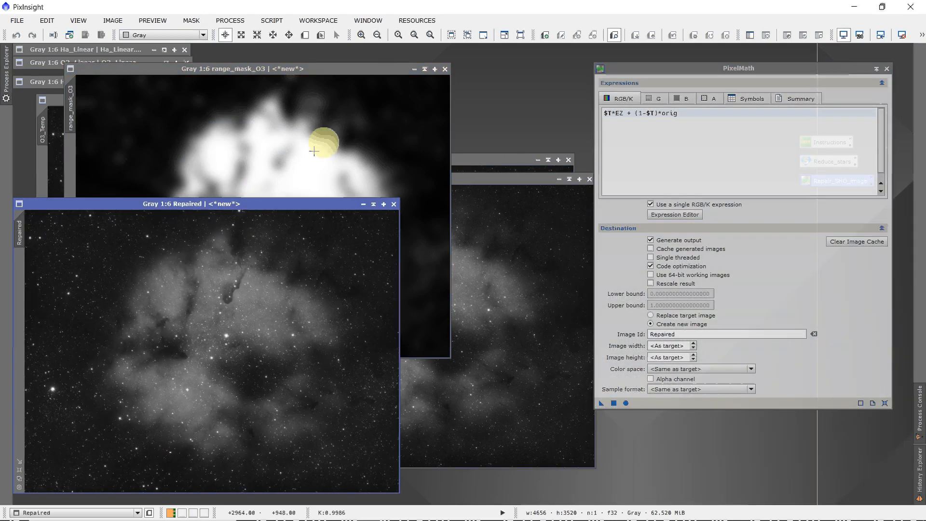
# - Close PixelMath, collapse the range_mask_O3, EZ, orig and O3_Temp windows, and park O3_Temp below Ha_Hist, clear of the Repaired image
pyautogui.click(423, 68)
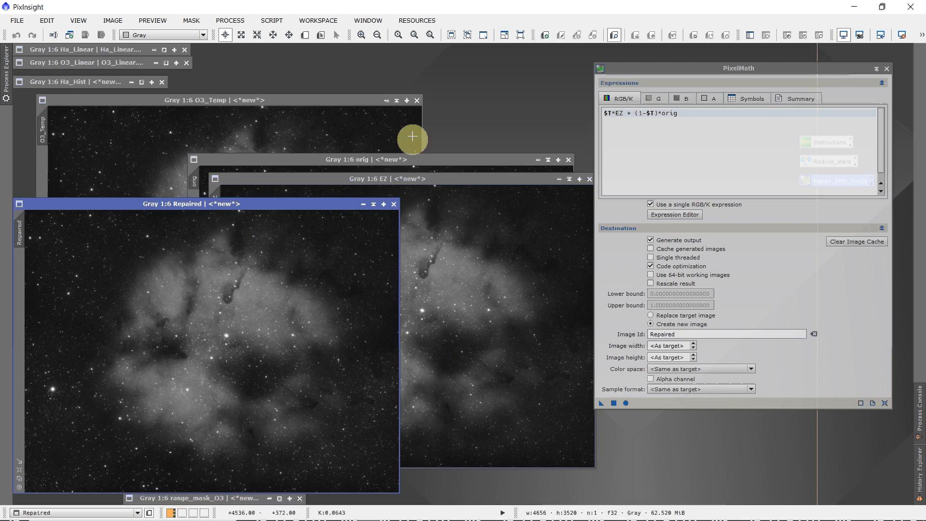
pyautogui.click(569, 179)
pyautogui.click(548, 159)
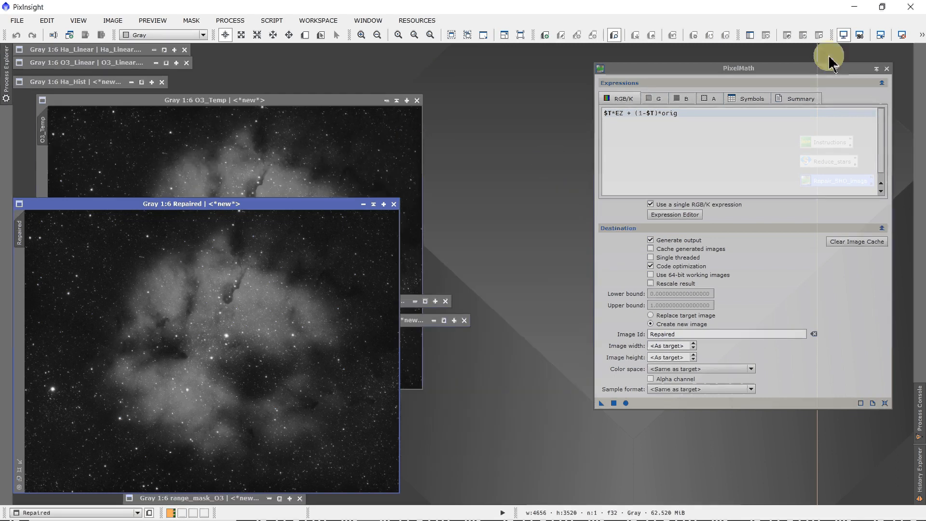
pyautogui.click(888, 69)
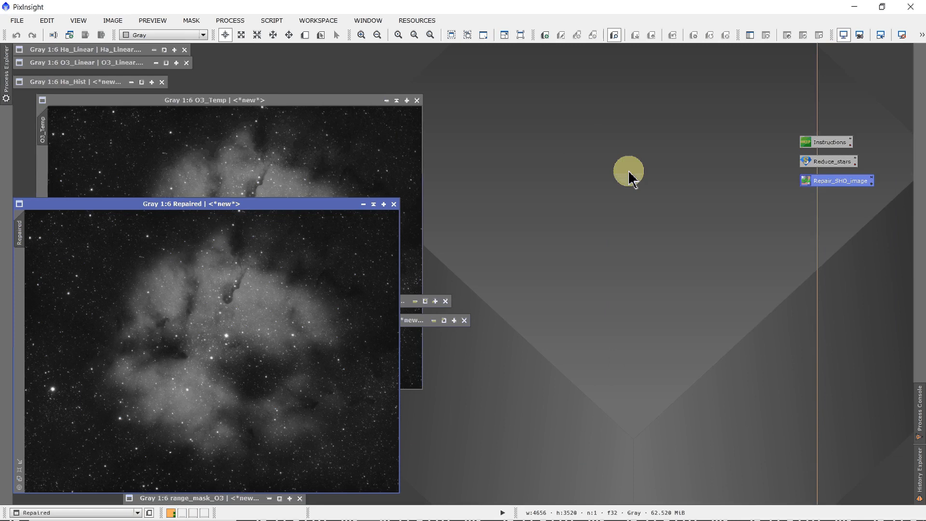
pyautogui.click(396, 102)
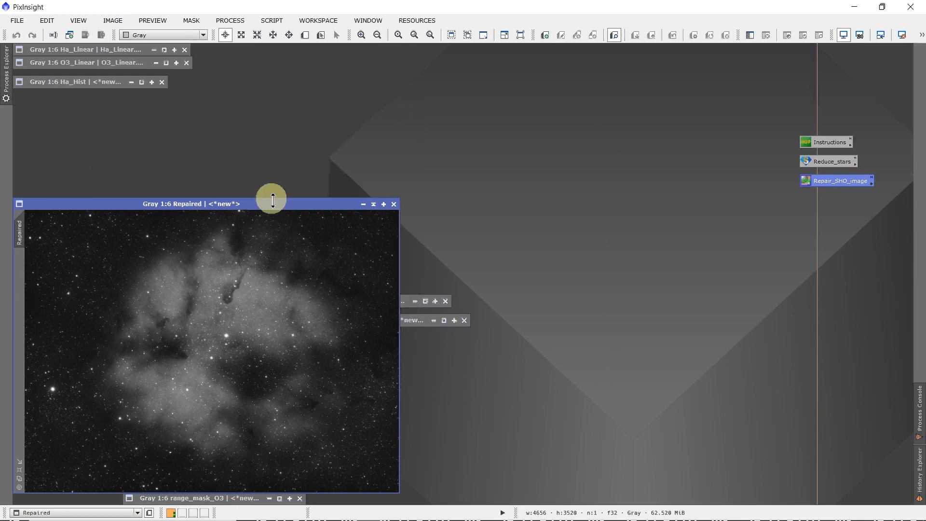
pyautogui.moveTo(273, 199); pyautogui.dragTo(545, 145)
pyautogui.moveTo(213, 244); pyautogui.dragTo(85, 100)
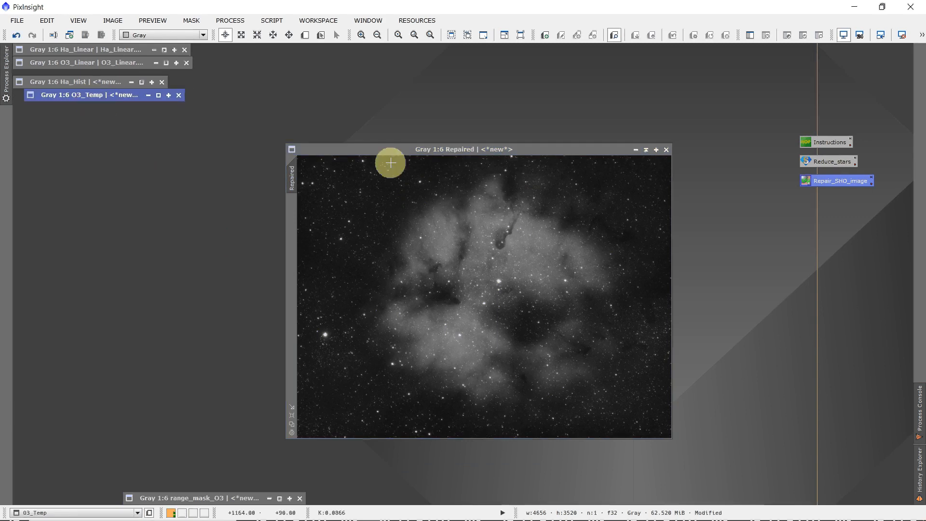
# - Rename the Repaired image as O3_Hist, collapse its window and park it below the collapsed O3_Temp
pyautogui.doubleClick(293, 182)
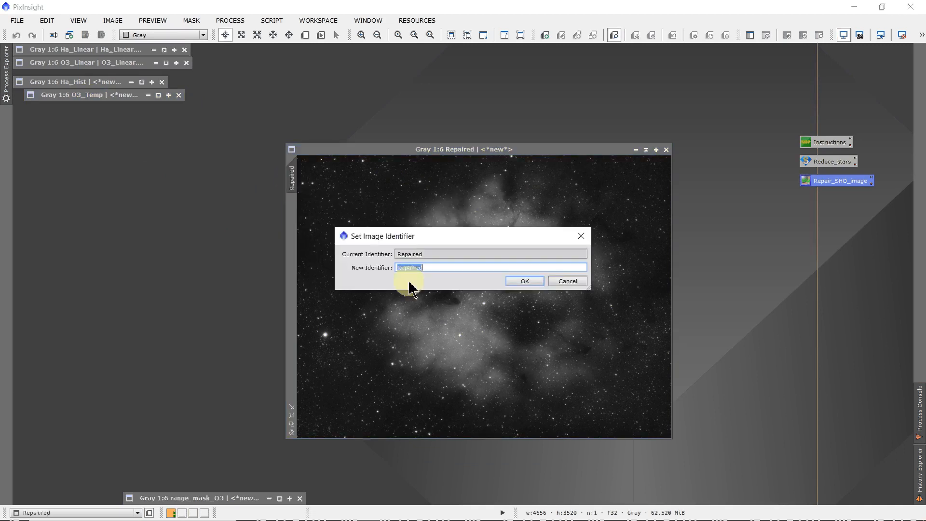
pyautogui.write('O3_Hist')
pyautogui.click(524, 281)
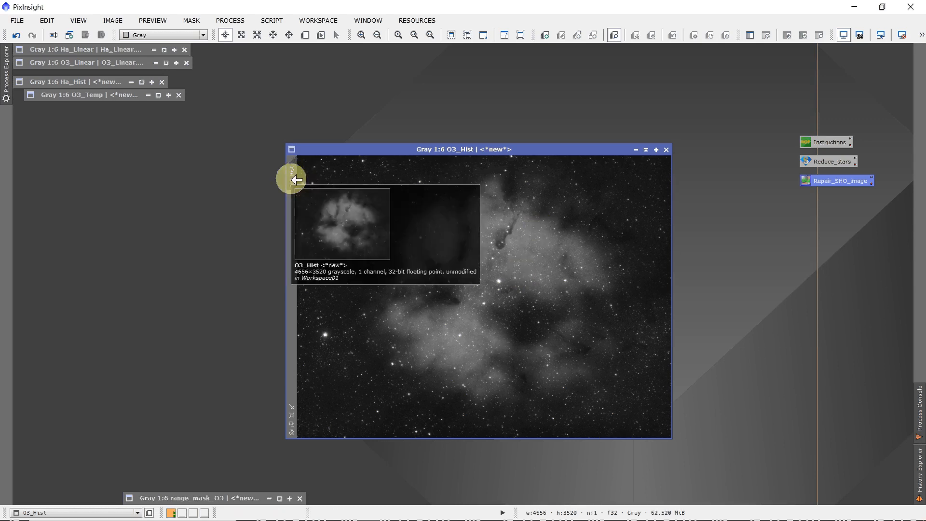
pyautogui.click(647, 150)
pyautogui.moveTo(458, 290); pyautogui.dragTo(66, 117)
pyautogui.moveTo(80, 110); pyautogui.dragTo(73, 110)
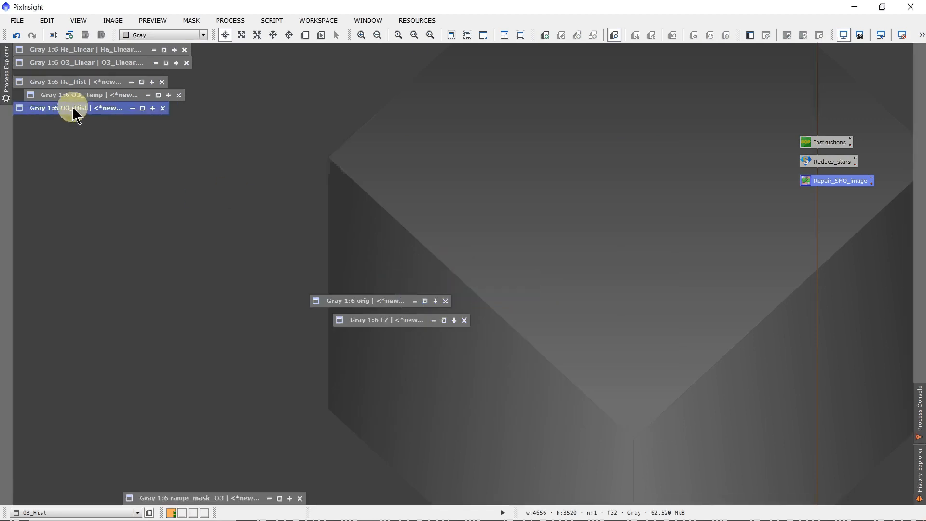
# - Close the orig and EZ images without saving, and park the collapsed range_mask_O3 window beside Ha_Linear
pyautogui.click(445, 301)
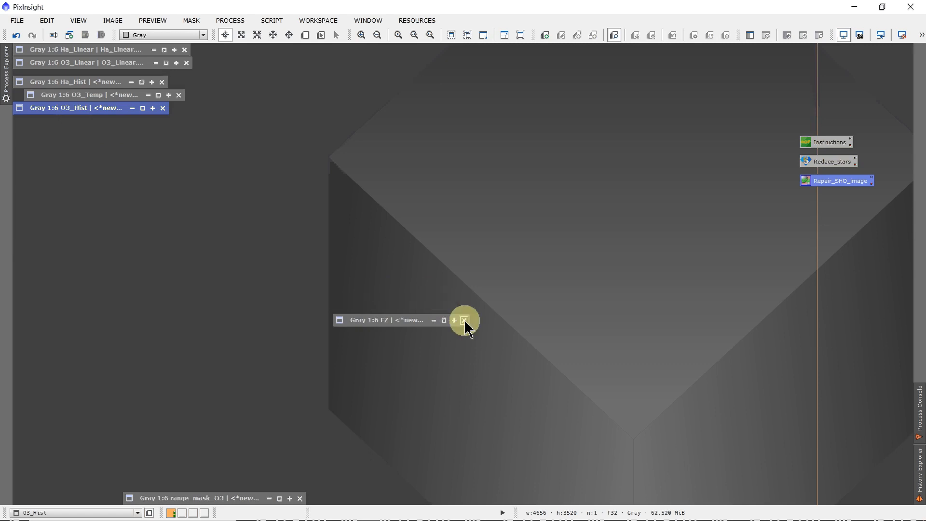
pyautogui.click(465, 321)
pyautogui.click(436, 294)
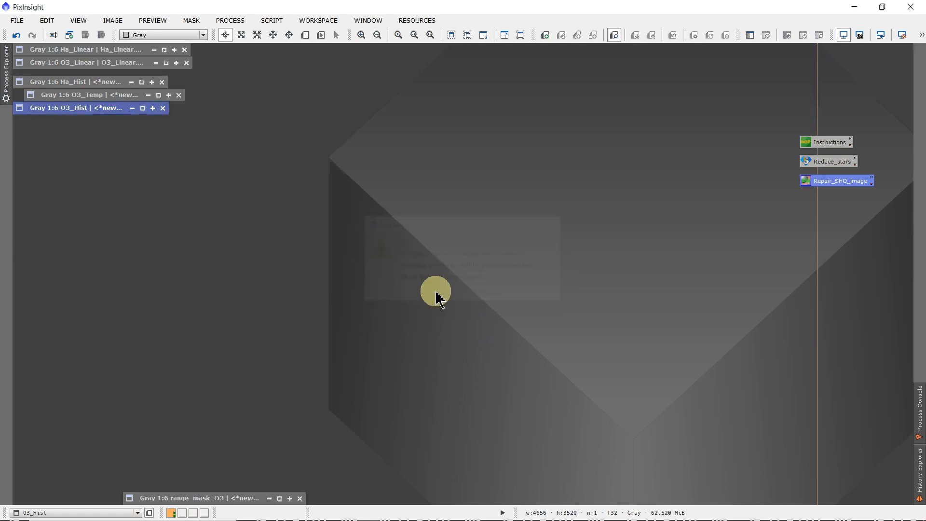
pyautogui.moveTo(197, 499); pyautogui.dragTo(297, 57)
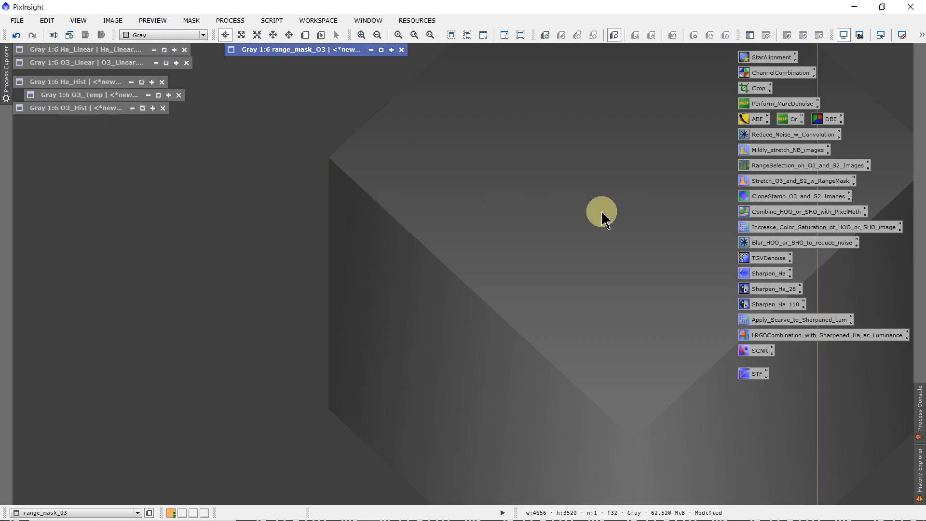
# - Load the saved Combine_HOO_or_SHO_with_PixelMath process, set the symbol f to 0.7, and review the R, G and B expressions
pyautogui.doubleClick(774, 211)
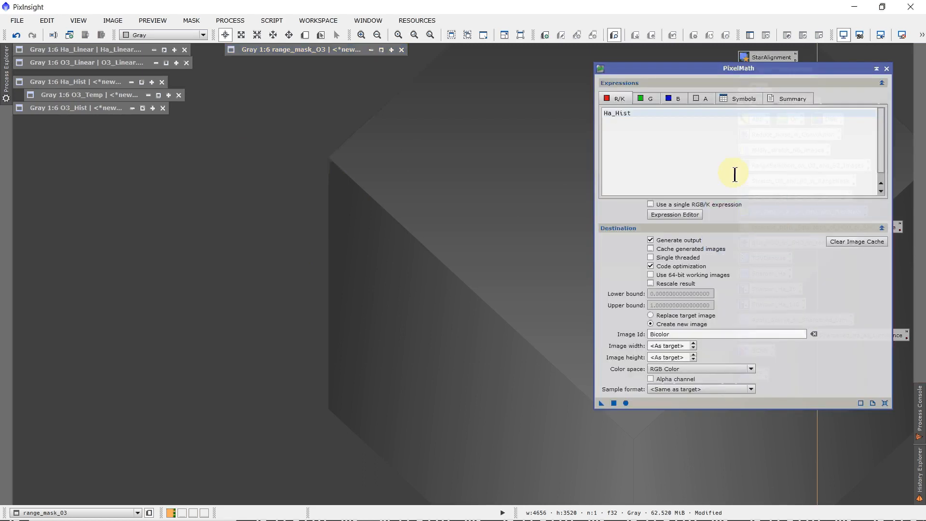
pyautogui.moveTo(672, 73); pyautogui.dragTo(366, 86)
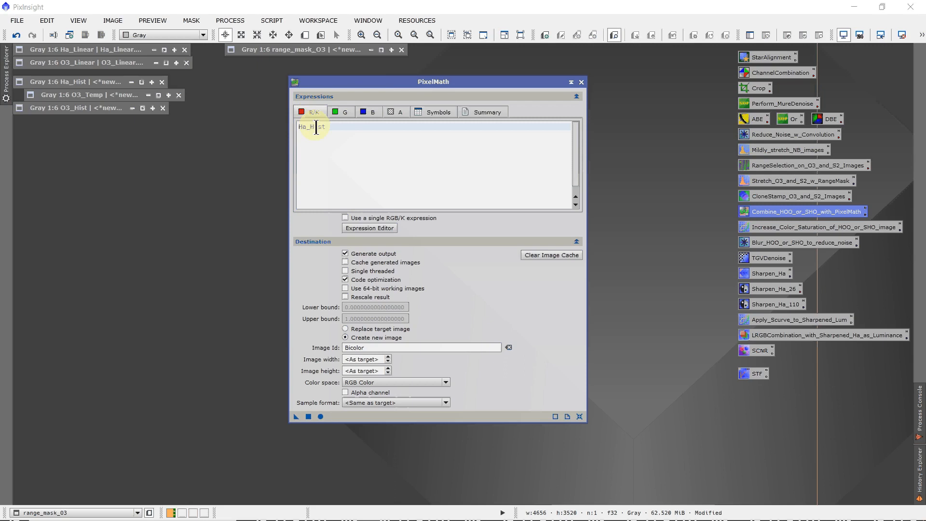
pyautogui.click(345, 113)
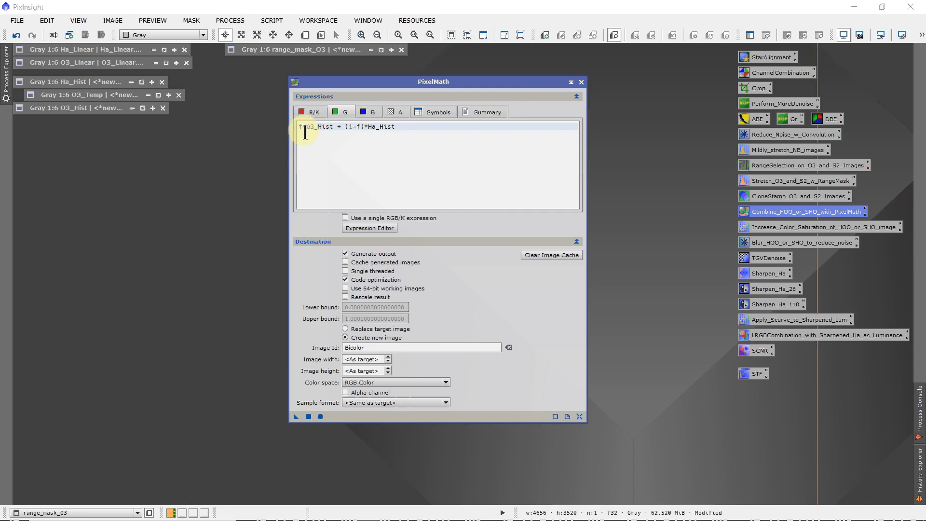
pyautogui.click(438, 114)
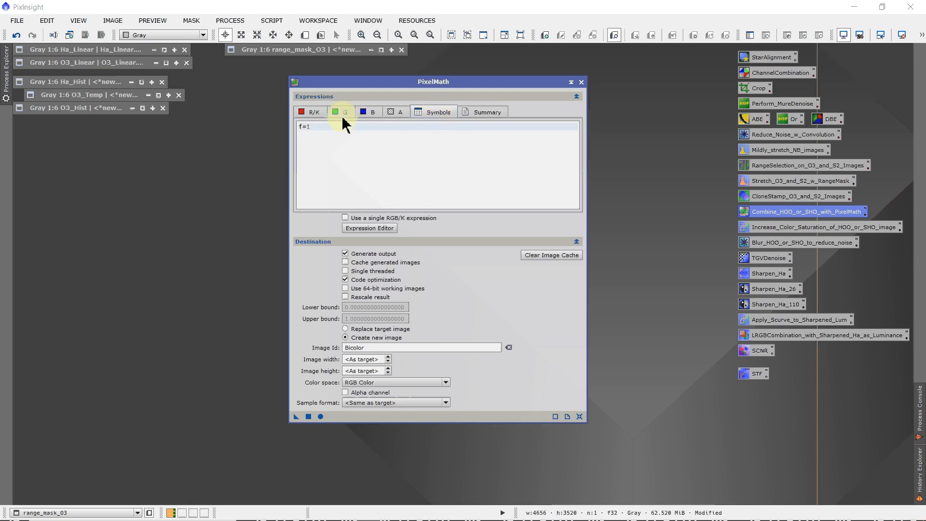
pyautogui.click(315, 127)
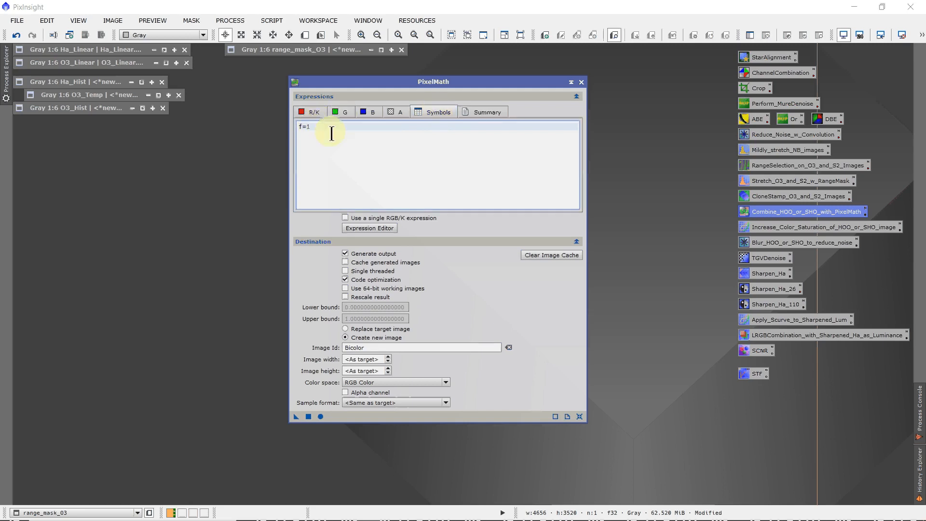
pyautogui.write('0.7')
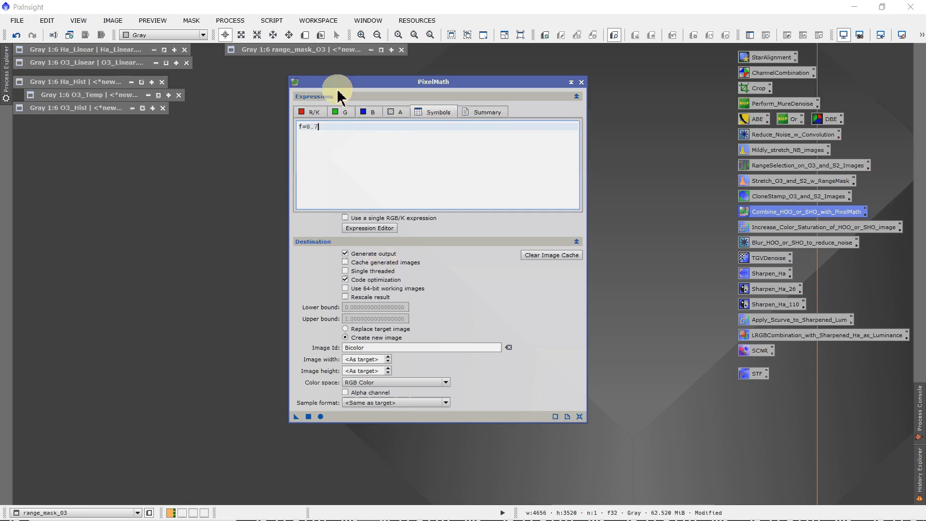
pyautogui.click(340, 111)
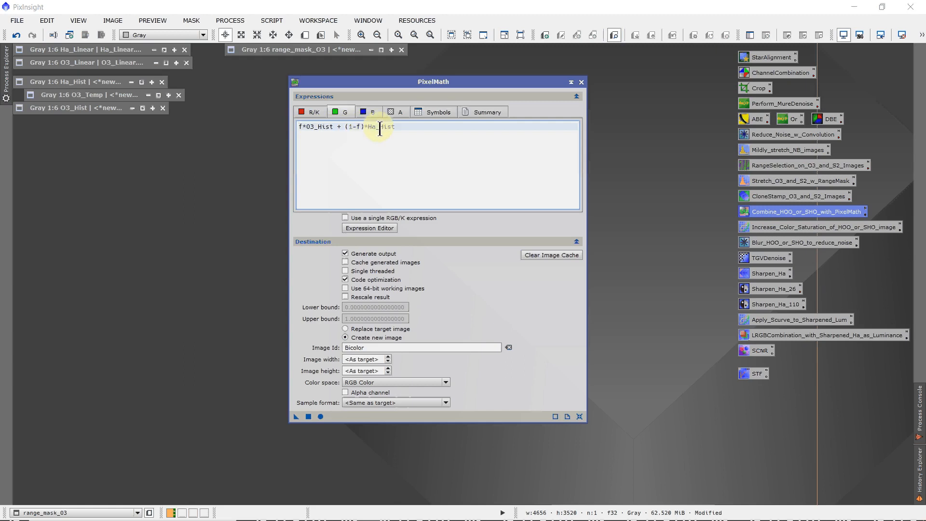
pyautogui.click(368, 111)
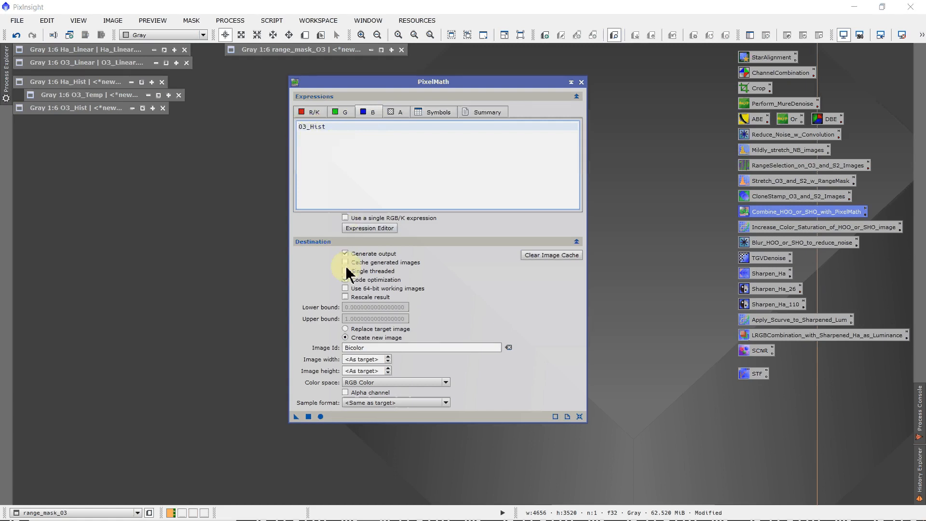
# - Run the PixelMath combination globally to create a new RGB image with the Id HOO, and close PixelMath
pyautogui.click(358, 340)
pyautogui.doubleClick(359, 347)
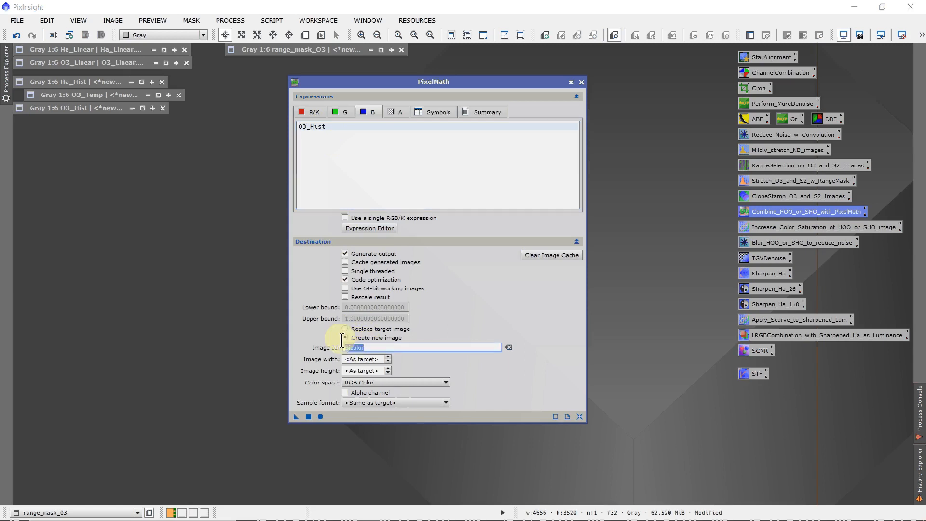
pyautogui.write('H')
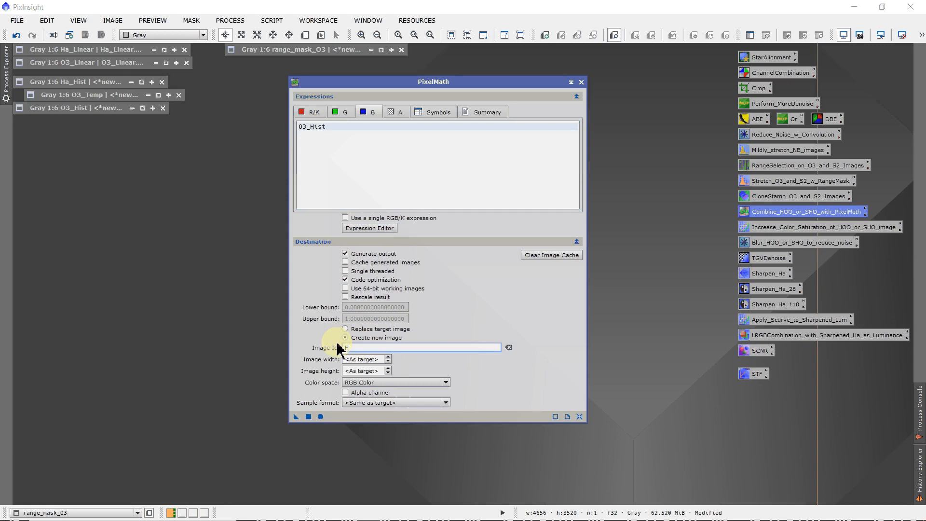
pyautogui.write('OO')
pyautogui.click(308, 418)
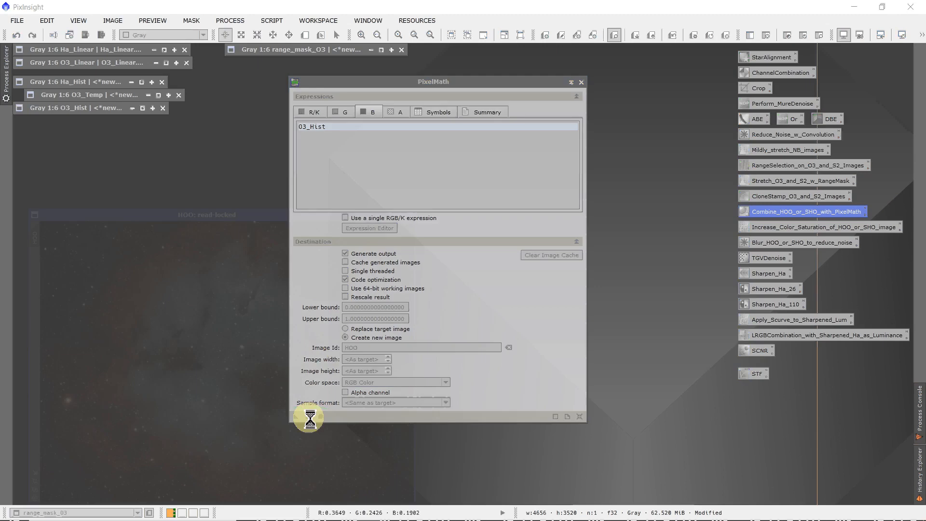
pyautogui.click(581, 84)
# - Move the HOO window over the collapsed images, enlarge it to 1:4, and inspect the central nebula and stars at 1:1
pyautogui.moveTo(254, 214); pyautogui.dragTo(245, 57)
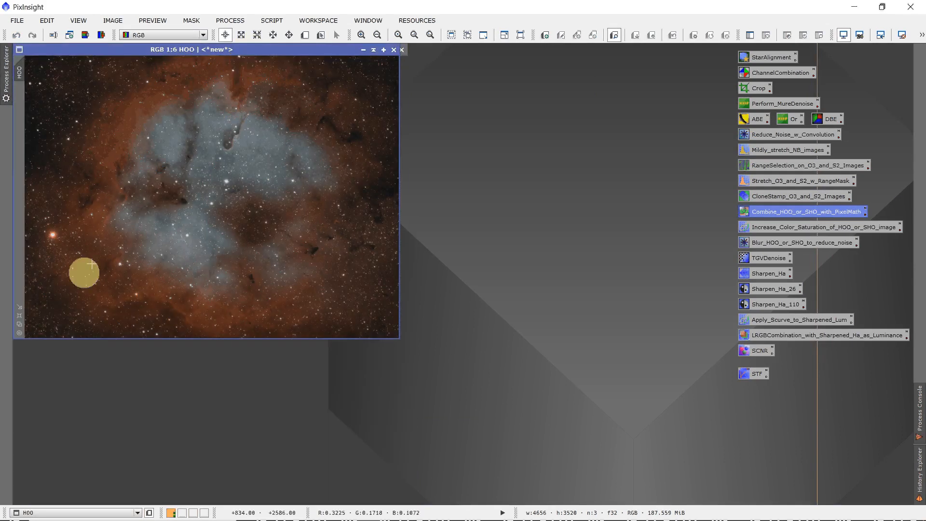
pyautogui.click(20, 315)
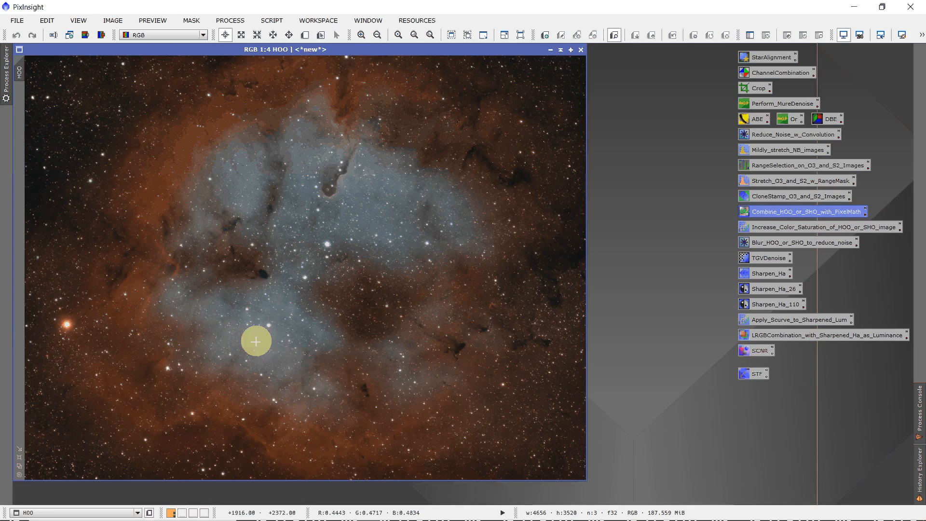
pyautogui.scroll(3, 268, 324)
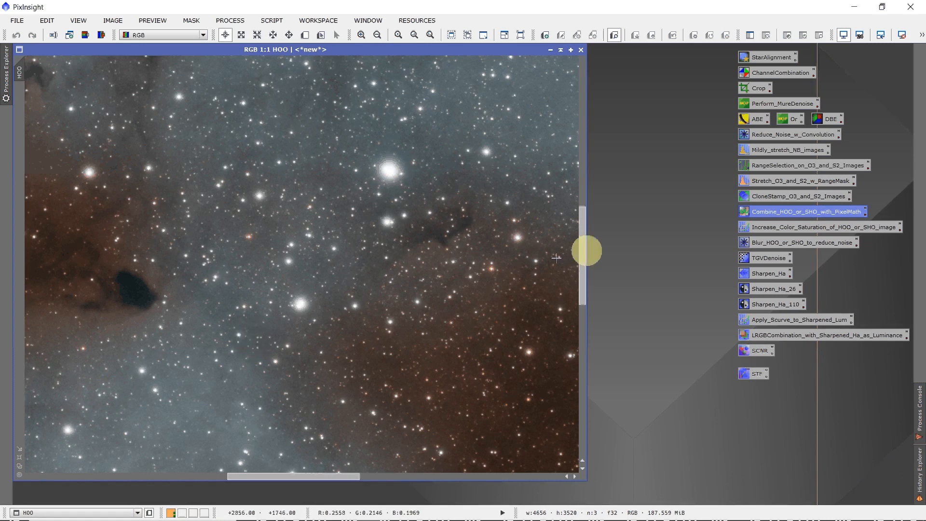
pyautogui.moveTo(583, 251); pyautogui.dragTo(581, 228)
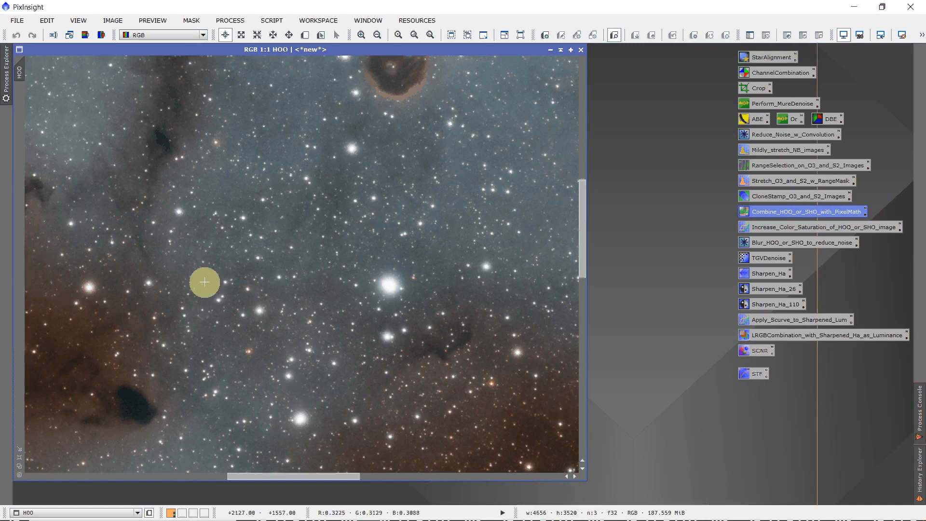
pyautogui.scroll(-3, 204, 282)
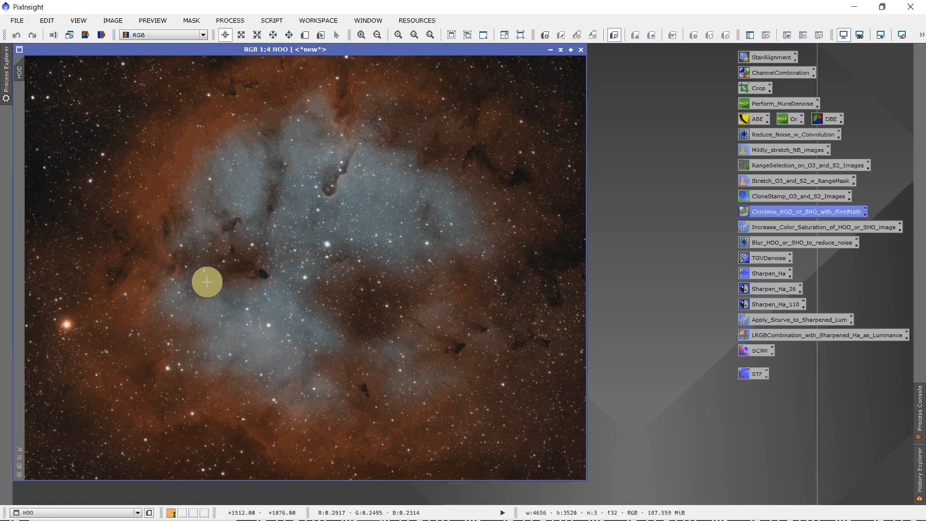
# - Load the saved Increase_Color_Saturation_of_HOO_or_SHO_image curves and, with an enlarged real-time preview, raise the saturation curve at input 0.43411 to output 0.56331
pyautogui.doubleClick(757, 227)
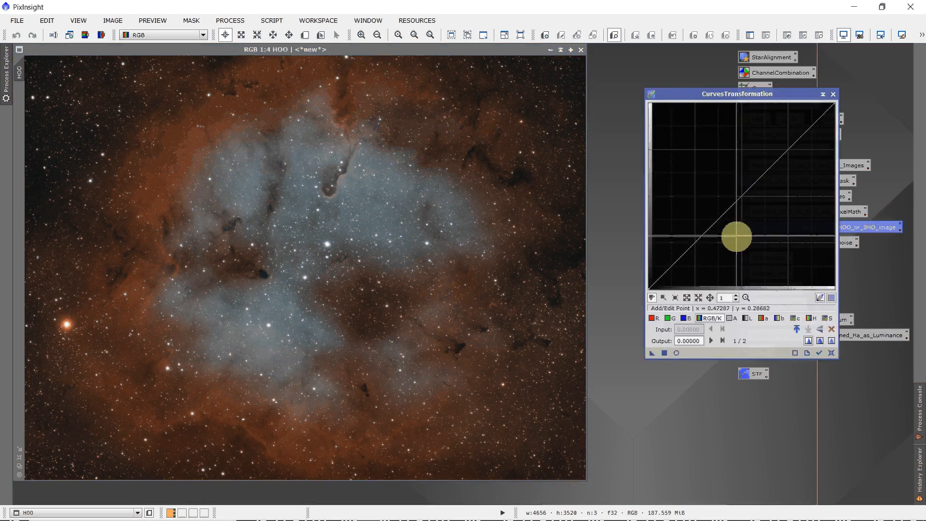
pyautogui.click(828, 318)
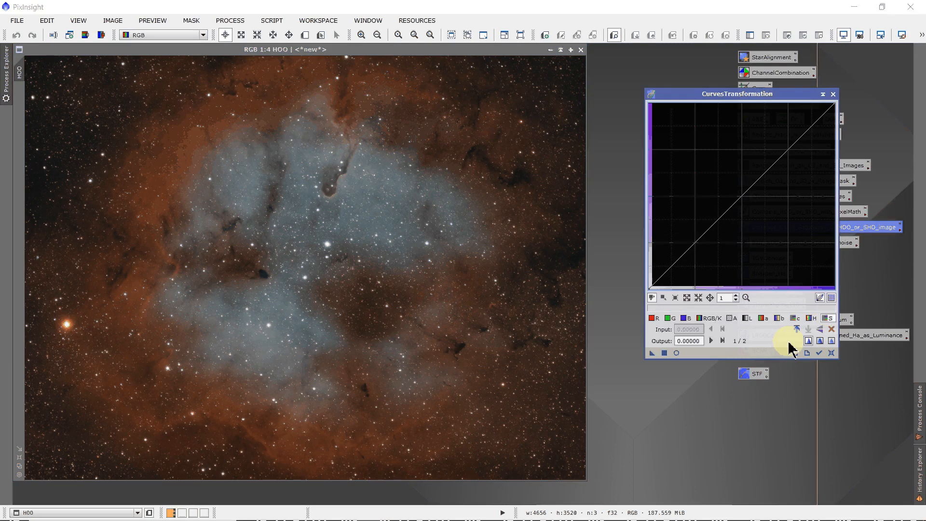
pyautogui.click(677, 353)
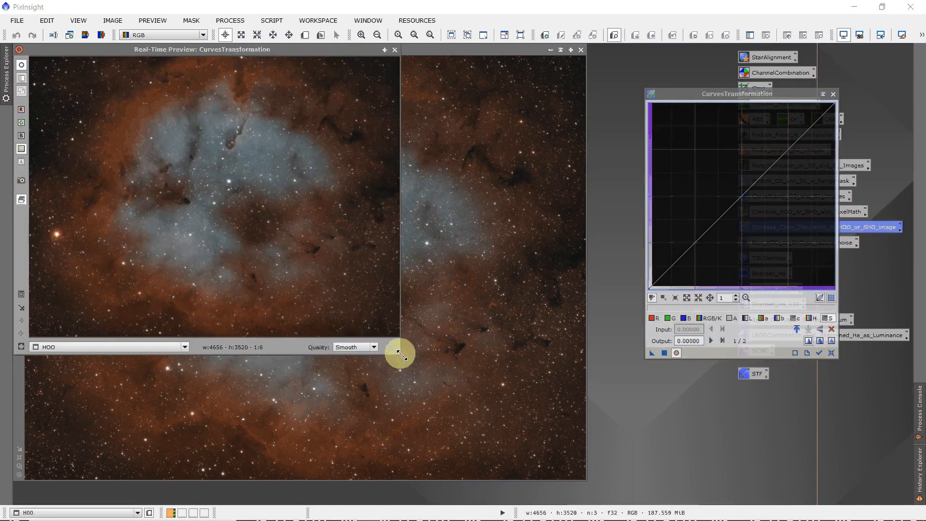
pyautogui.moveTo(400, 355); pyautogui.dragTo(591, 500)
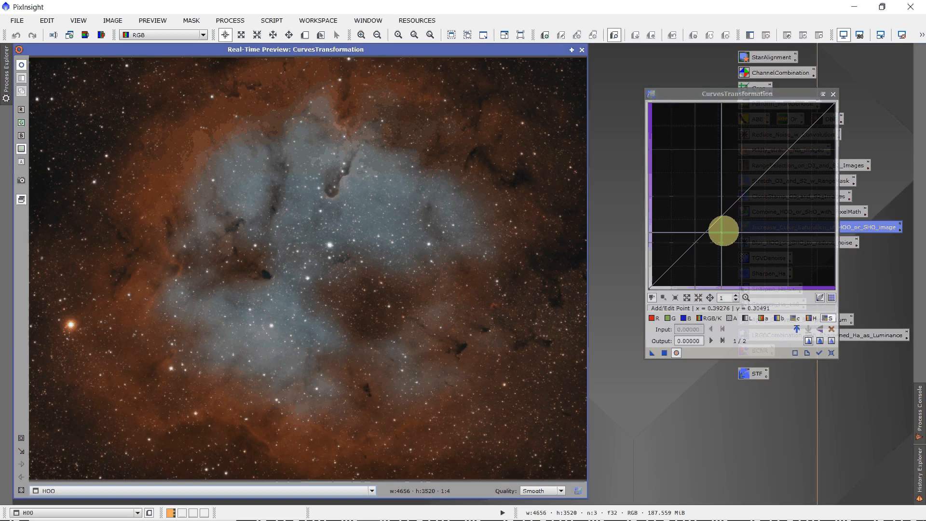
pyautogui.moveTo(741, 195); pyautogui.dragTo(729, 184)
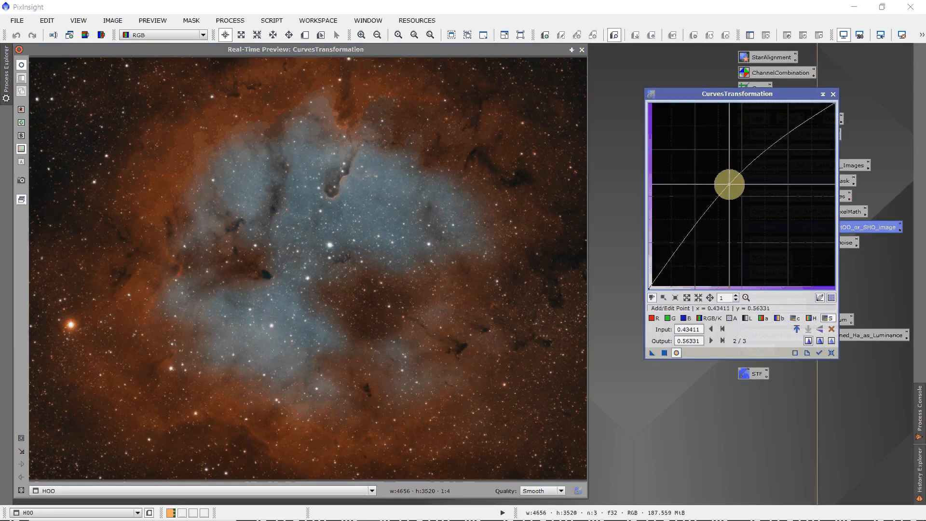
# - Close the real-time preview, apply the saturation curve to HOO, and close CurvesTransformation
pyautogui.click(582, 50)
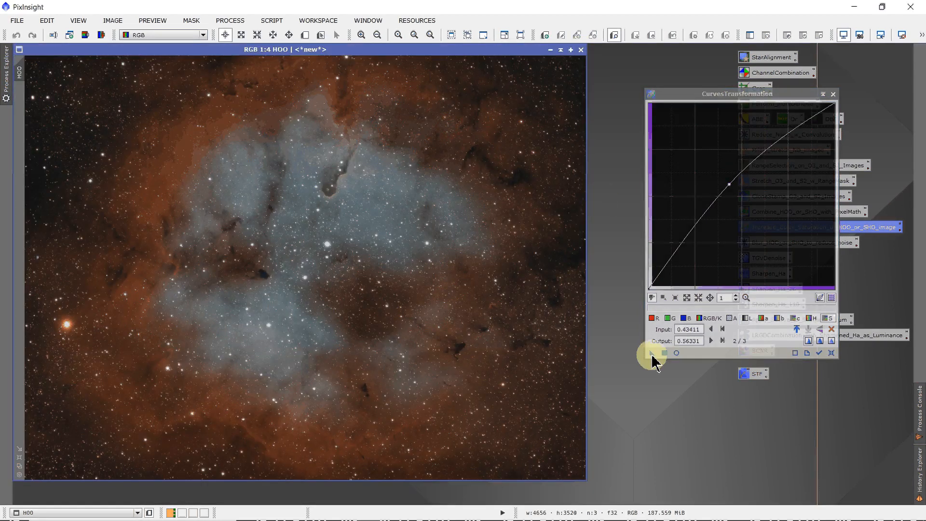
pyautogui.moveTo(651, 354); pyautogui.dragTo(464, 275)
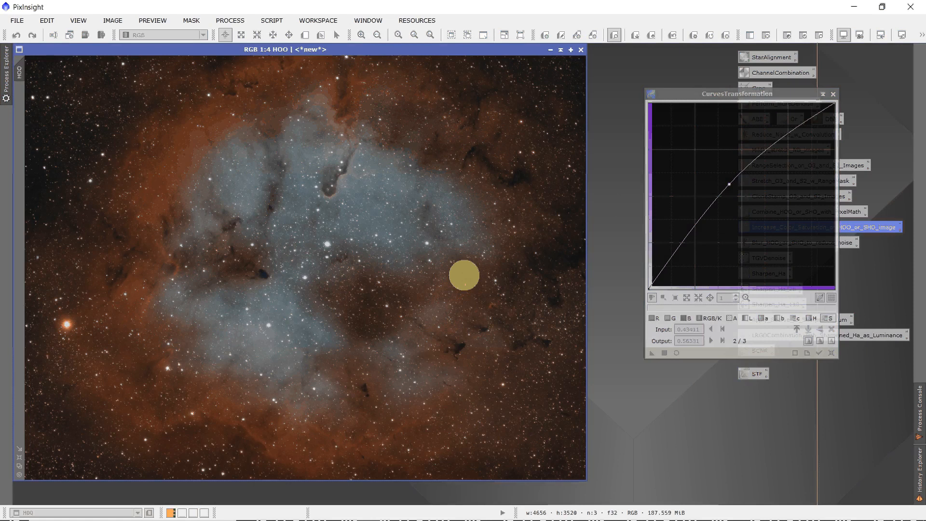
pyautogui.click(833, 95)
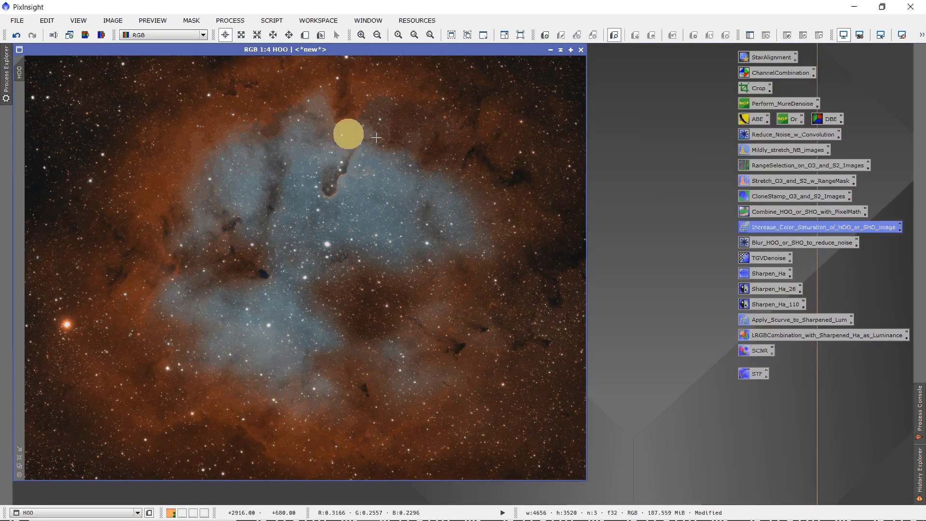
# - Create a preview of about 287 × 215 pixels on HOO over a starry blue nebula area at 4:1, and open that preview
pyautogui.scroll(3, 295, 206)
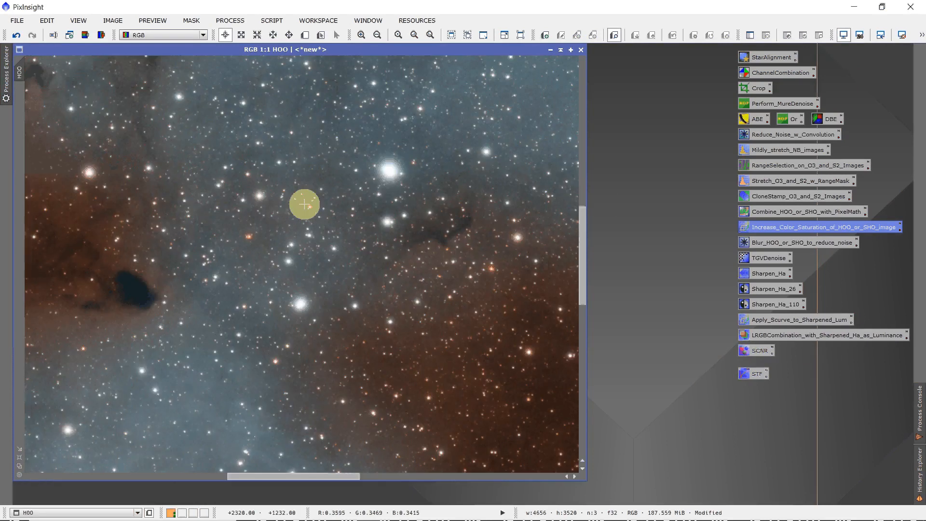
pyautogui.scroll(1, 304, 205)
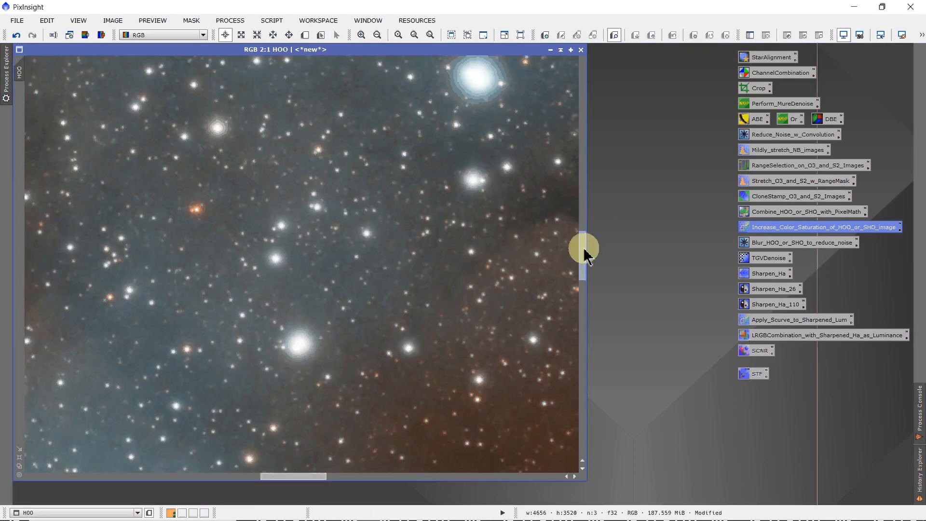
pyautogui.scroll(1, 570, 260)
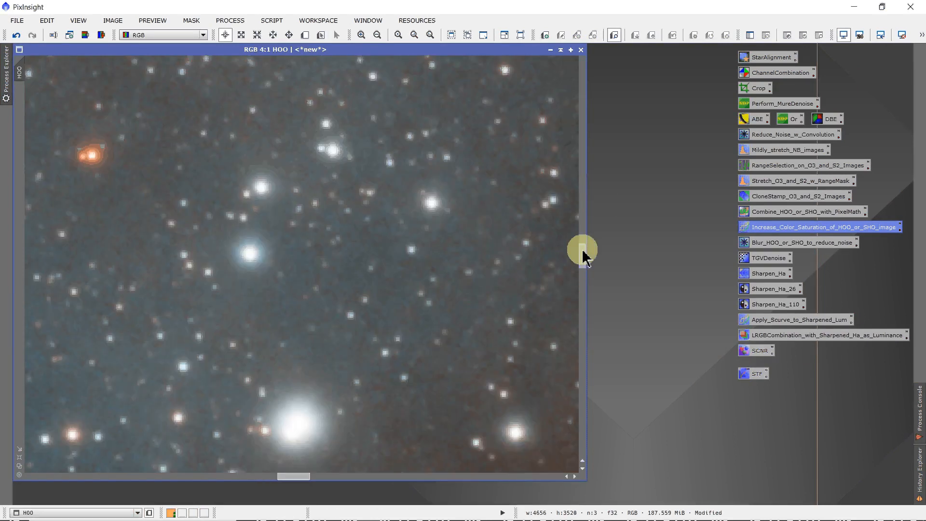
pyautogui.moveTo(583, 255); pyautogui.dragTo(591, 179)
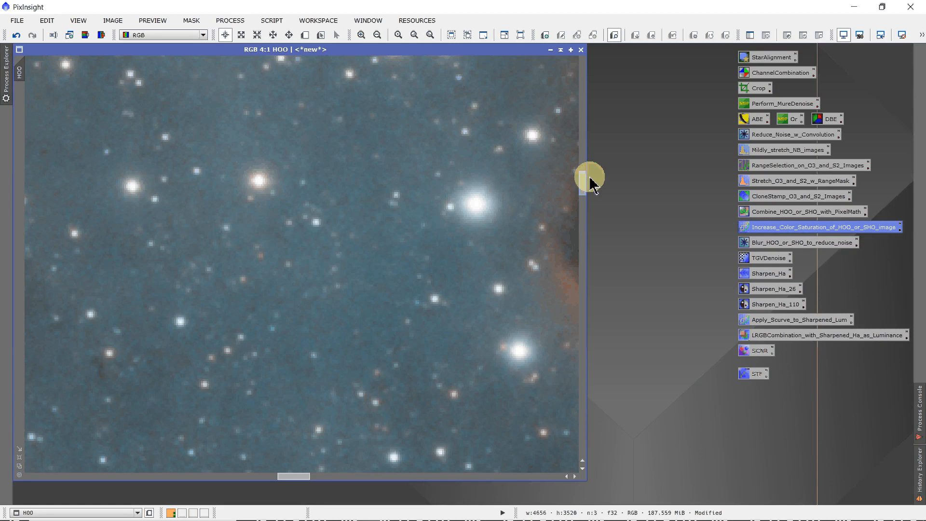
pyautogui.moveTo(590, 179)
pyautogui.mouseDown()
pyautogui.moveTo(592, 189)
pyautogui.moveTo(576, 188)
pyautogui.mouseUp()
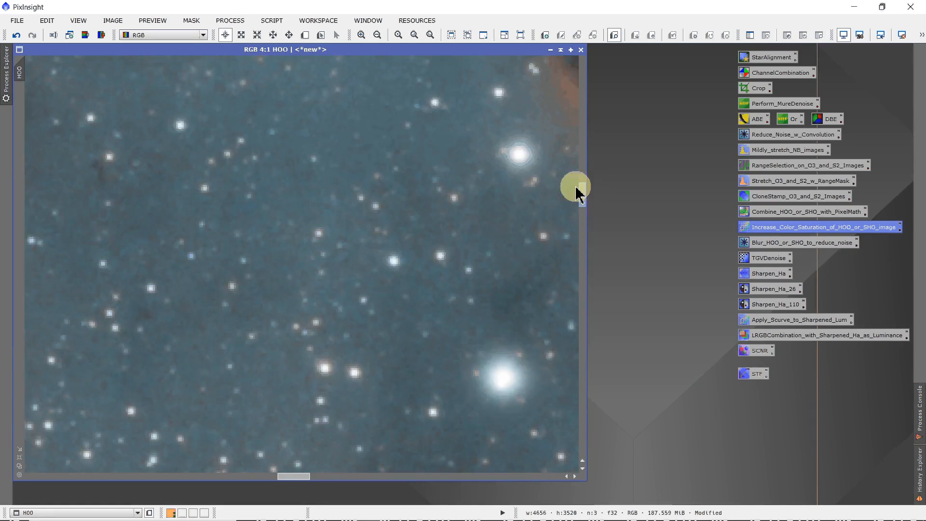
pyautogui.click(305, 36)
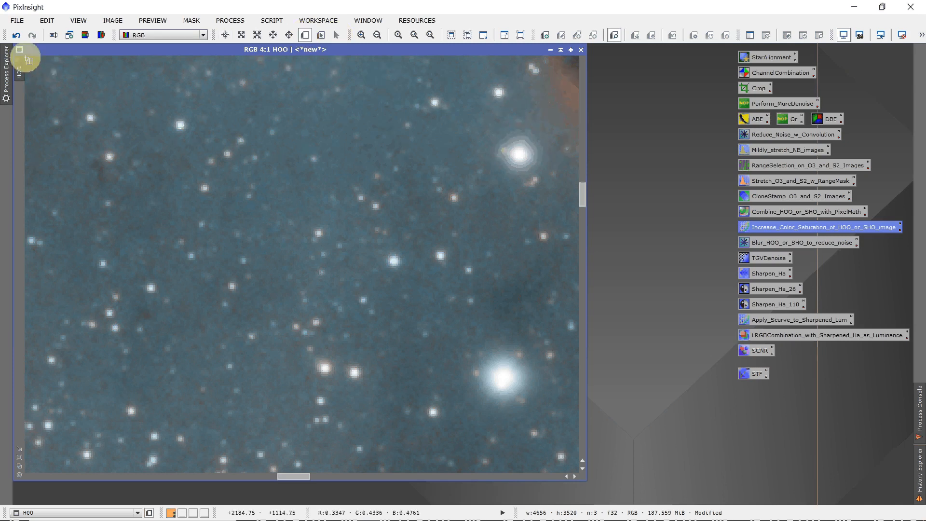
pyautogui.moveTo(26, 57); pyautogui.dragTo(578, 471)
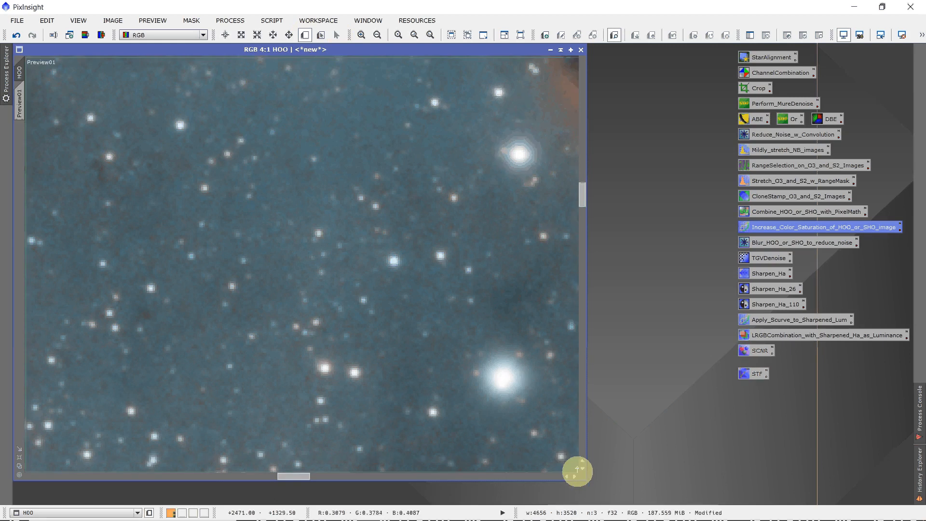
pyautogui.click(19, 99)
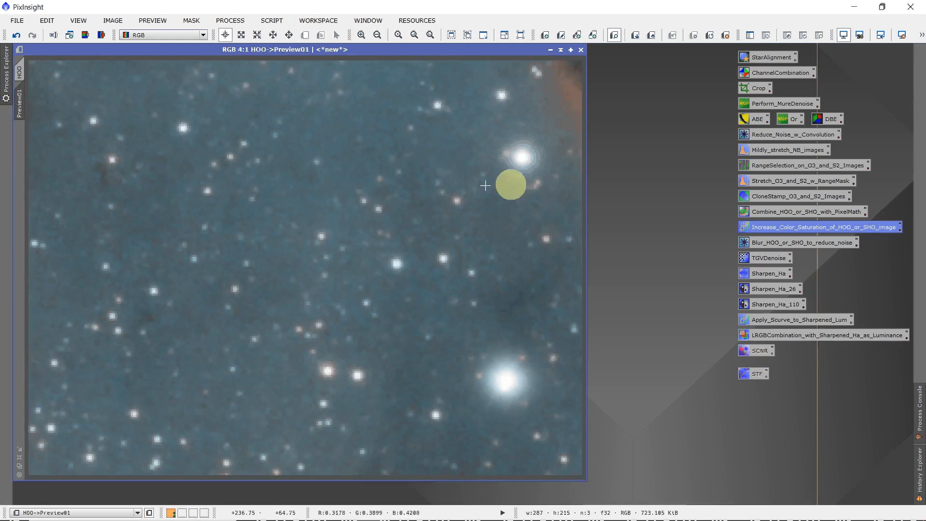
# - Load the saved TGVDenoise process and test it on the open HOO preview
pyautogui.doubleClick(769, 260)
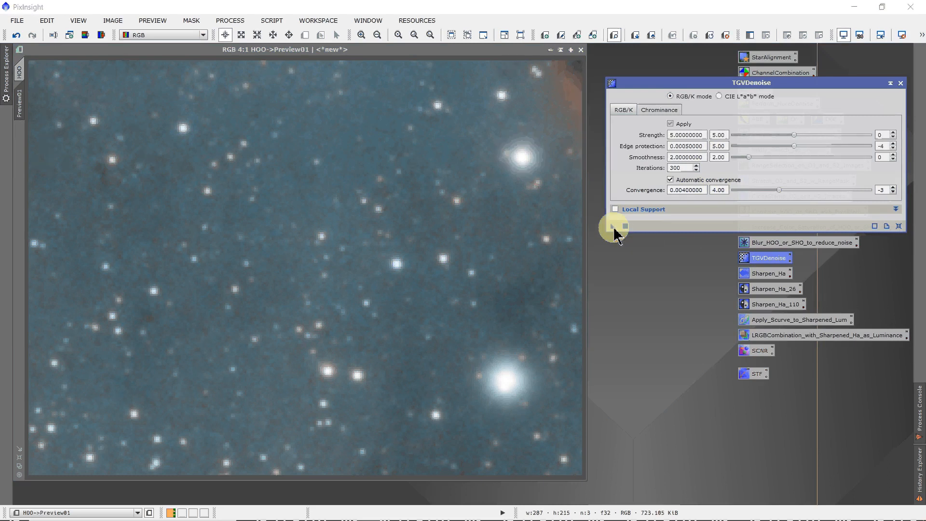
pyautogui.moveTo(615, 230); pyautogui.dragTo(456, 239)
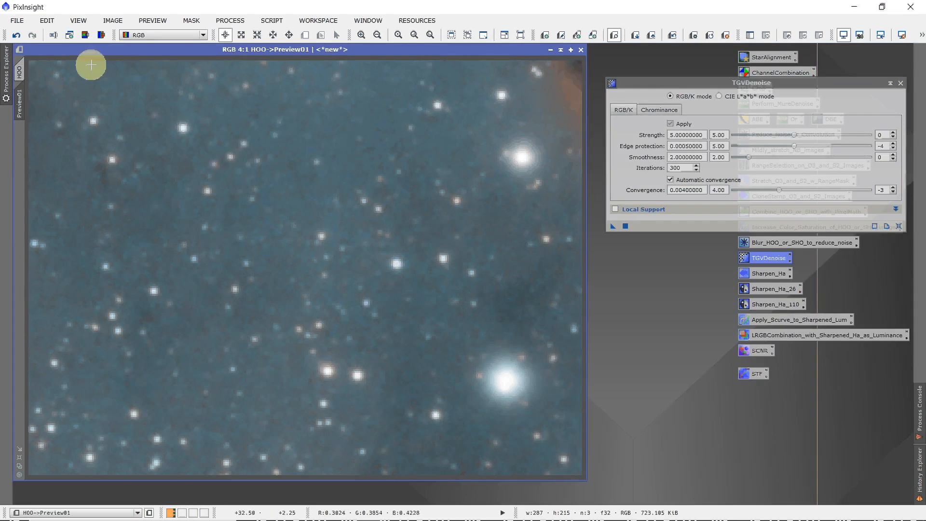
# - Extract the lightness of the full HOO image as HOO_L and assign it to HOO as a mask
pyautogui.click(21, 72)
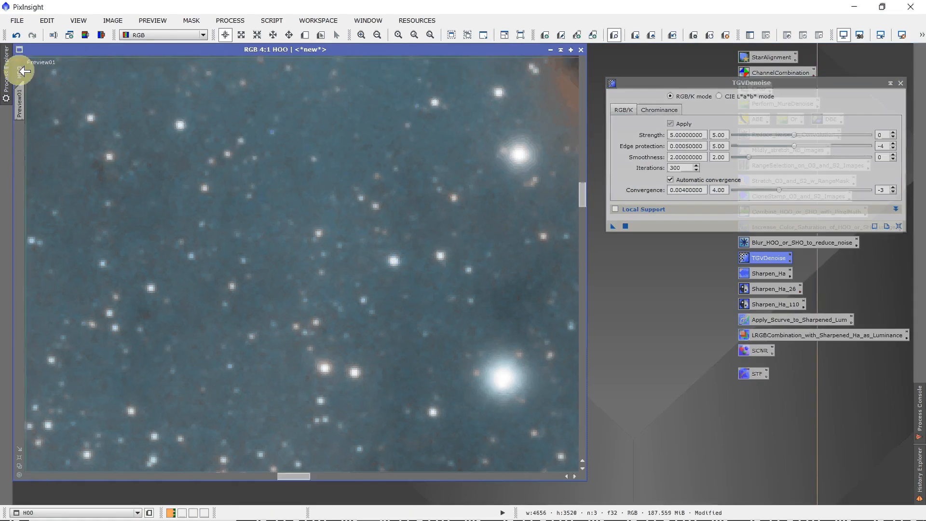
pyautogui.click(86, 36)
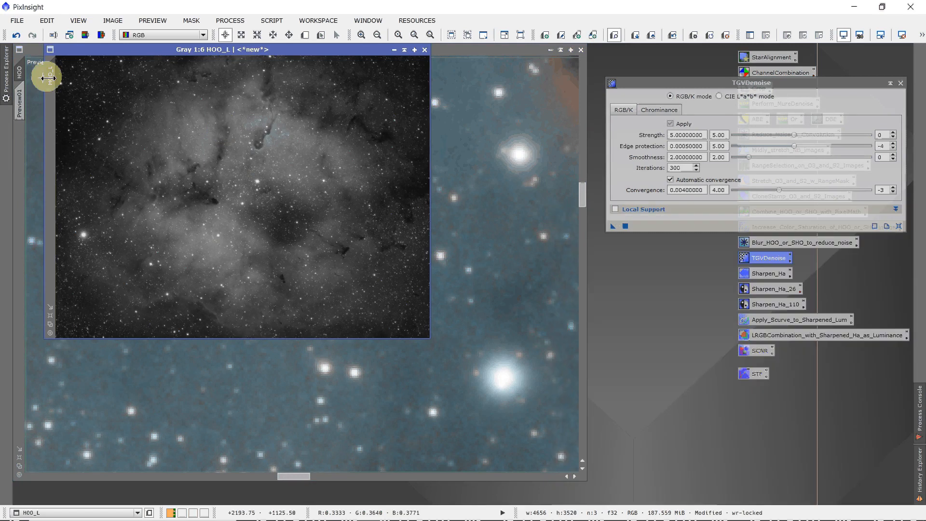
pyautogui.moveTo(56, 81); pyautogui.dragTo(21, 169)
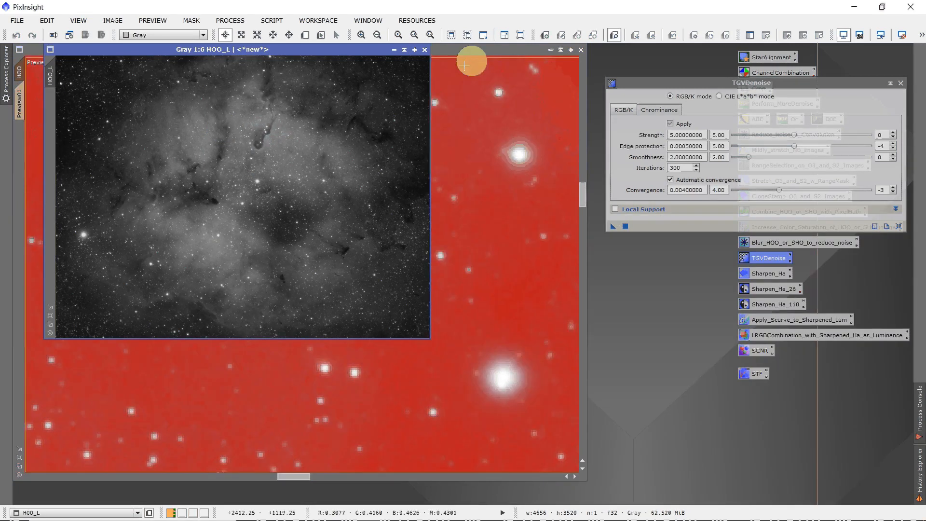
# - Collapse HOO_L, park it with the other collapsed images, and move the HOO window back over them
pyautogui.click(404, 50)
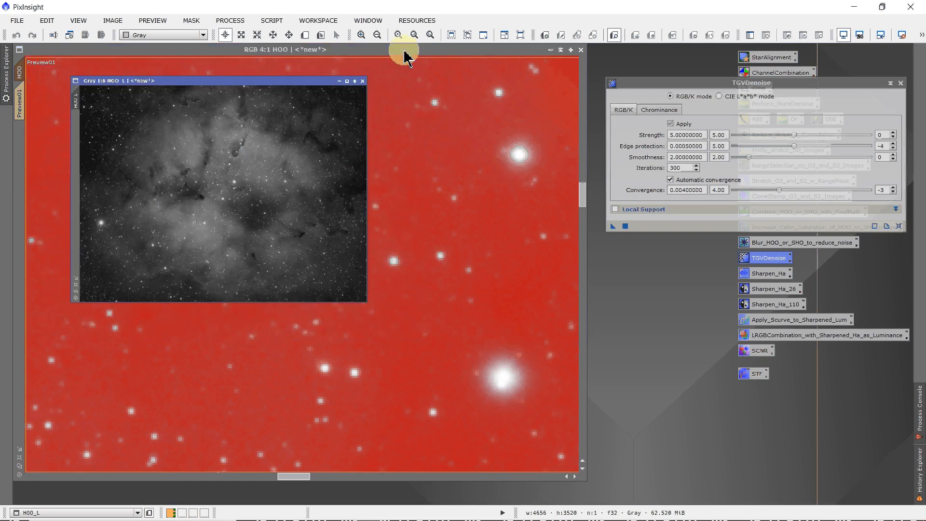
pyautogui.moveTo(261, 191)
pyautogui.mouseDown()
pyautogui.moveTo(271, 120)
pyautogui.moveTo(317, 64)
pyautogui.mouseUp()
pyautogui.doubleClick(305, 53)
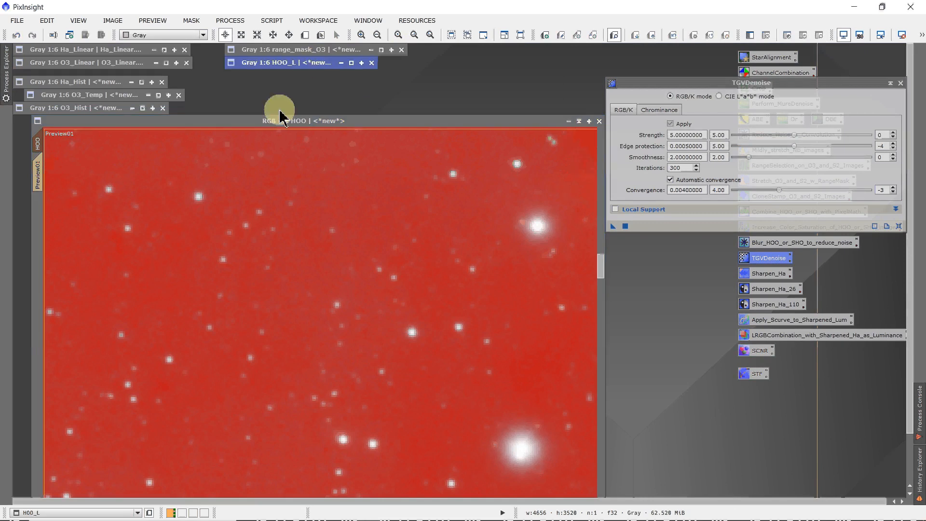
pyautogui.moveTo(275, 120); pyautogui.dragTo(252, 56)
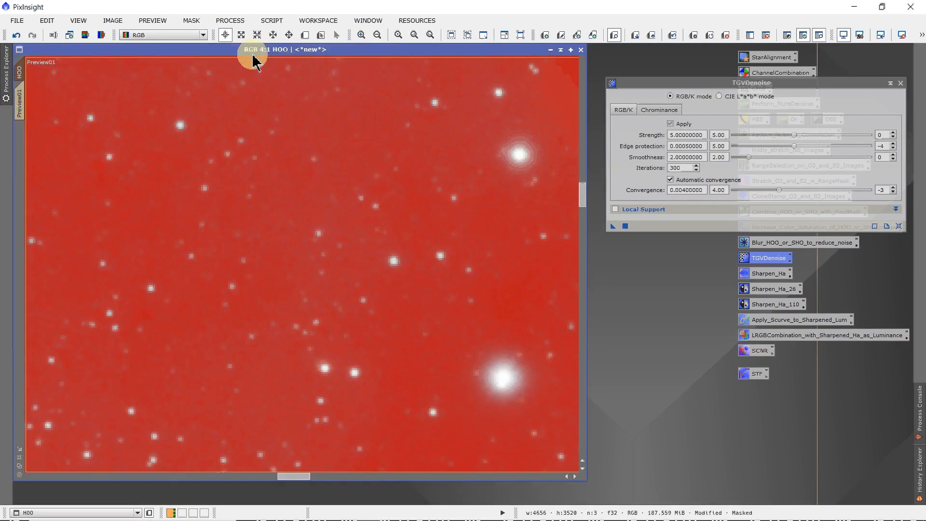
# - Invert the mask on HOO and hide its red overlay
pyautogui.click(192, 22)
pyautogui.click(205, 63)
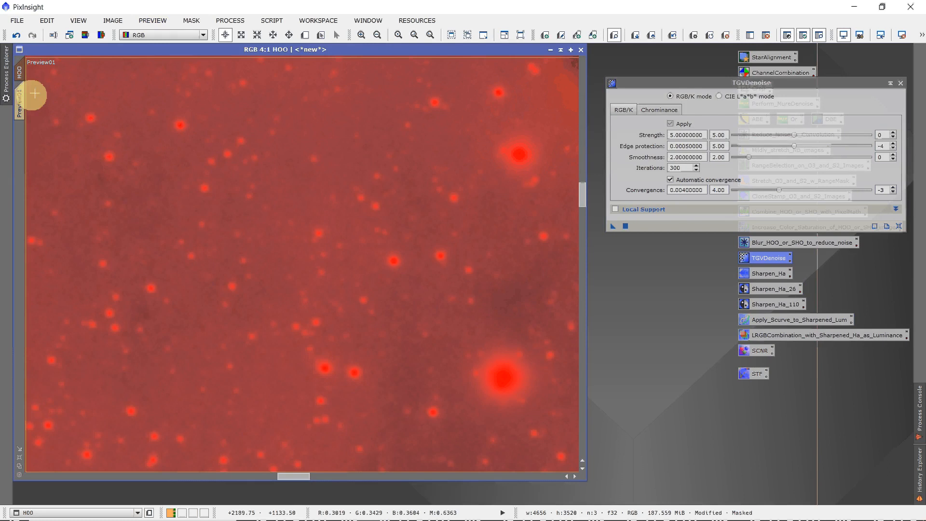
pyautogui.click(190, 20)
pyautogui.click(207, 89)
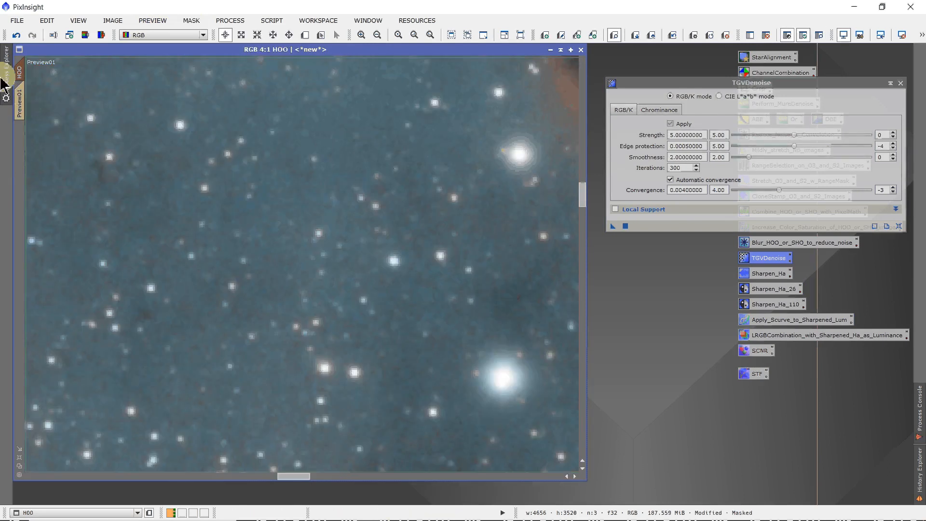
# - Open Preview01 of the masked HOO image and apply TGVDenoise to it with the current settings
pyautogui.click(3, 84)
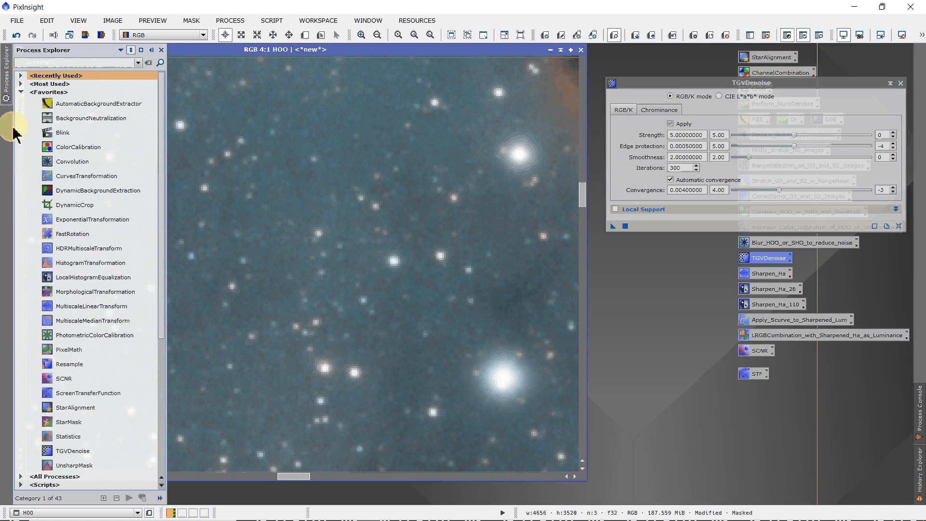
pyautogui.click(21, 103)
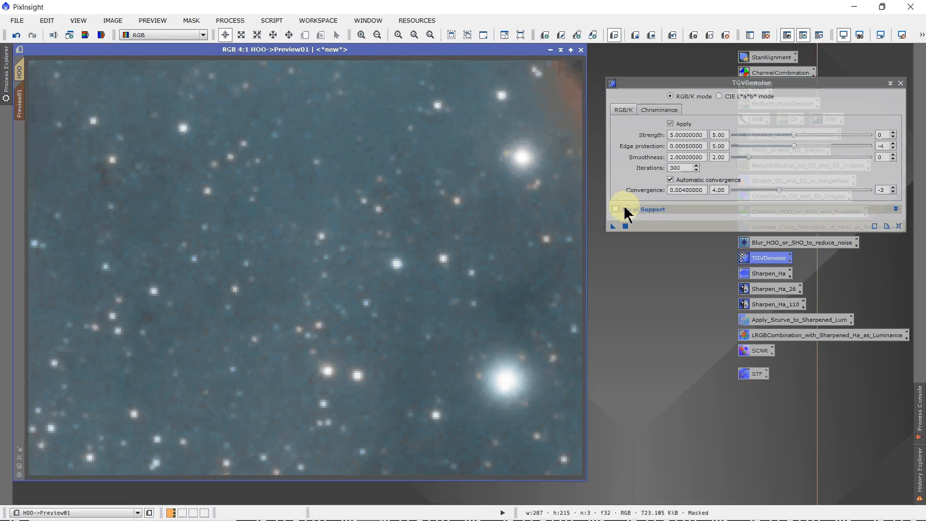
pyautogui.moveTo(613, 226); pyautogui.dragTo(402, 178)
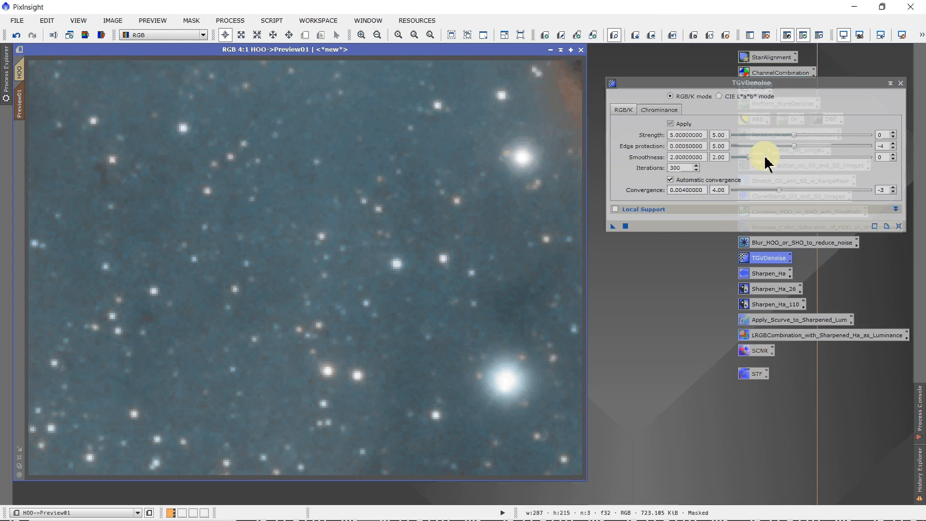
# - Set the TGVDenoise edge protection to 0.002 and apply the process to the preview again
pyautogui.click(893, 143)
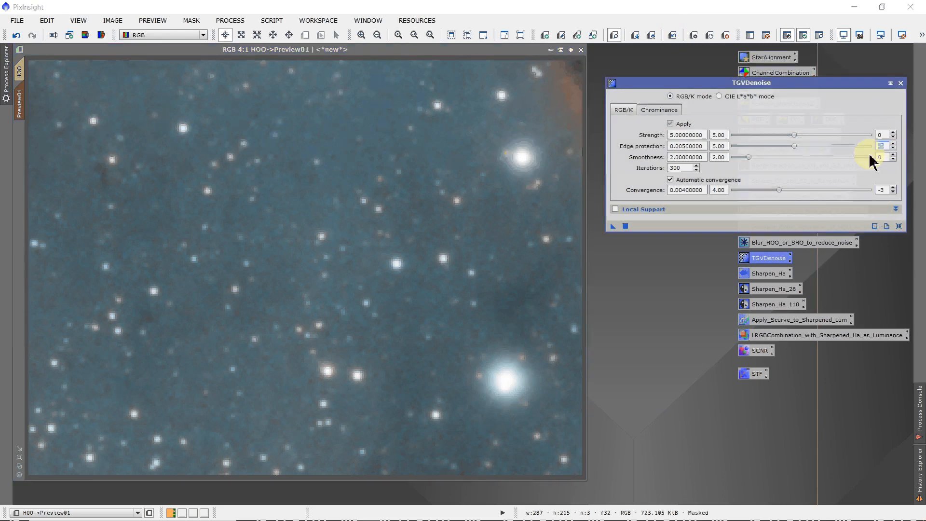
pyautogui.moveTo(791, 145); pyautogui.dragTo(749, 146)
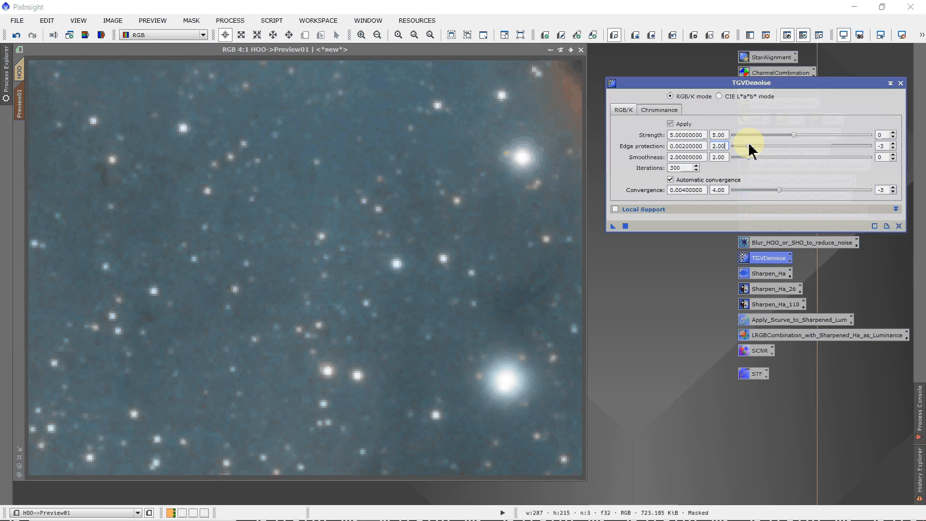
pyautogui.click(613, 226)
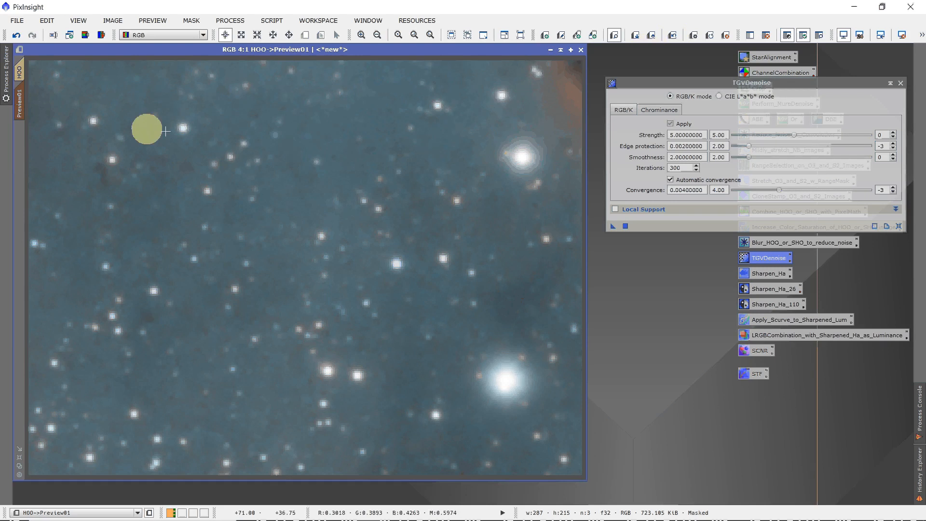
# - Move Preview01 on the full HOO image over the tip of the dark pillar, enlarge it to 287 × 348 pixels, and apply TGVDenoise
pyautogui.moveTo(24, 105)
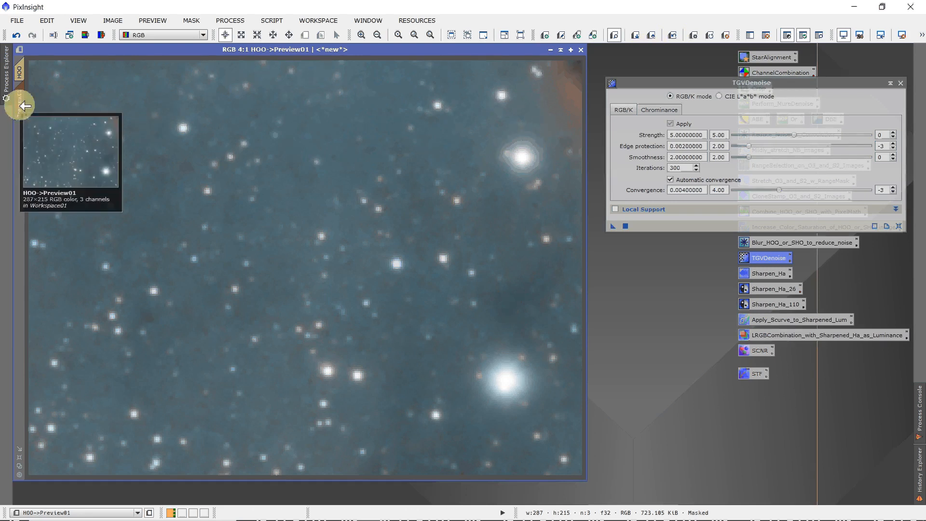
pyautogui.click(19, 73)
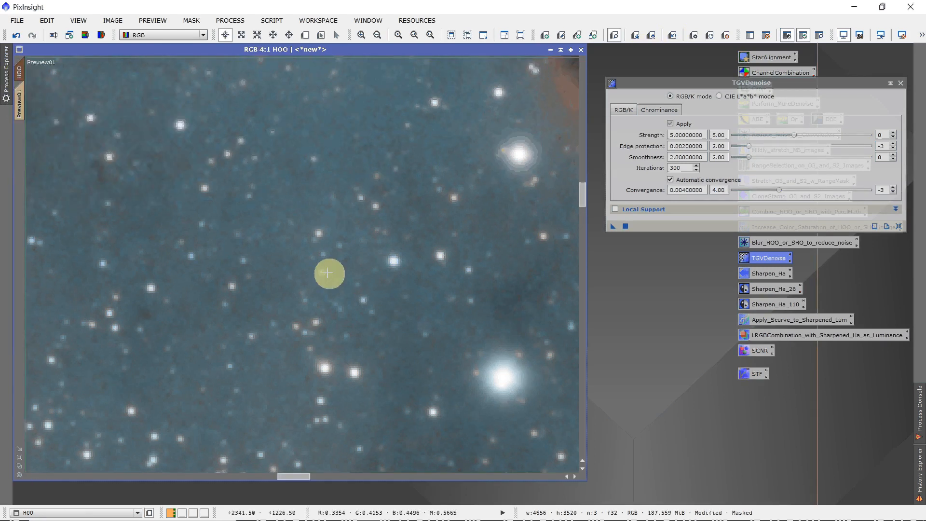
pyautogui.scroll(-4, 327, 273)
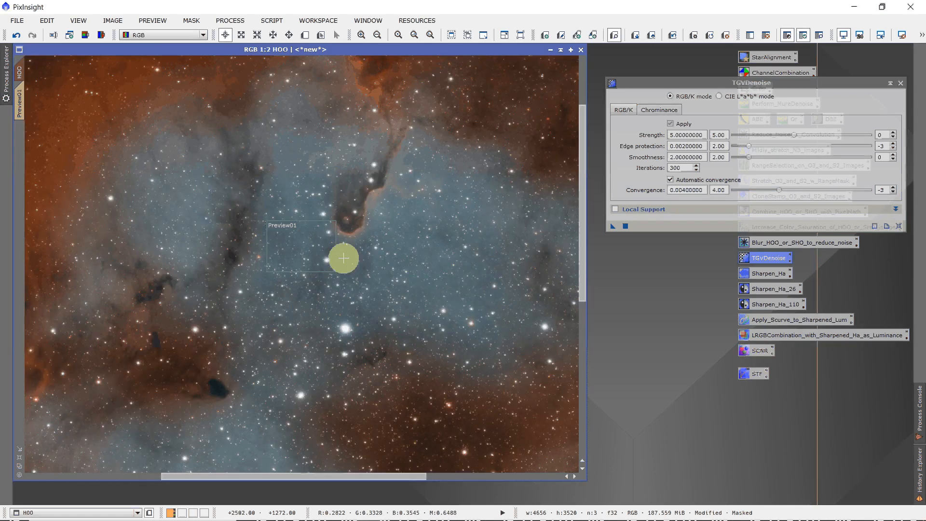
pyautogui.scroll(1, 344, 258)
pyautogui.moveTo(583, 202); pyautogui.dragTo(555, 192)
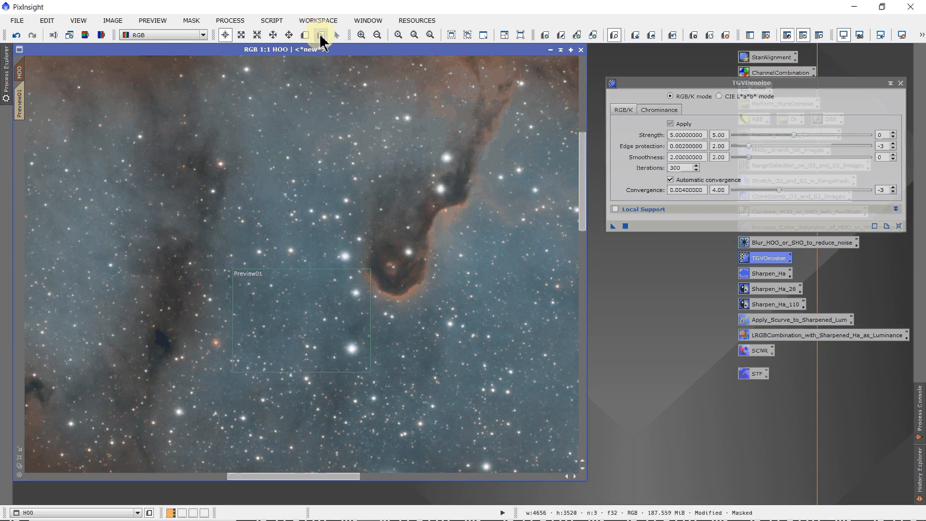
pyautogui.click(320, 35)
pyautogui.moveTo(293, 296); pyautogui.dragTo(457, 153)
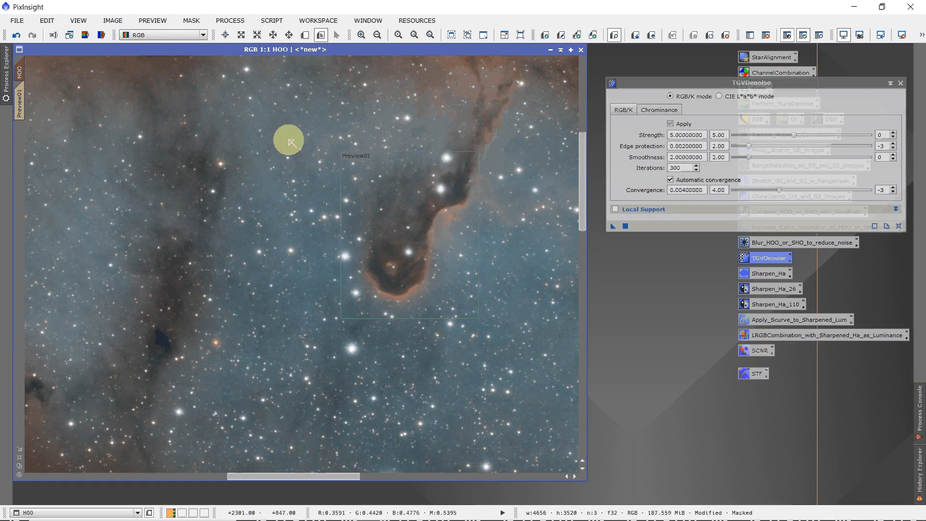
pyautogui.click(20, 104)
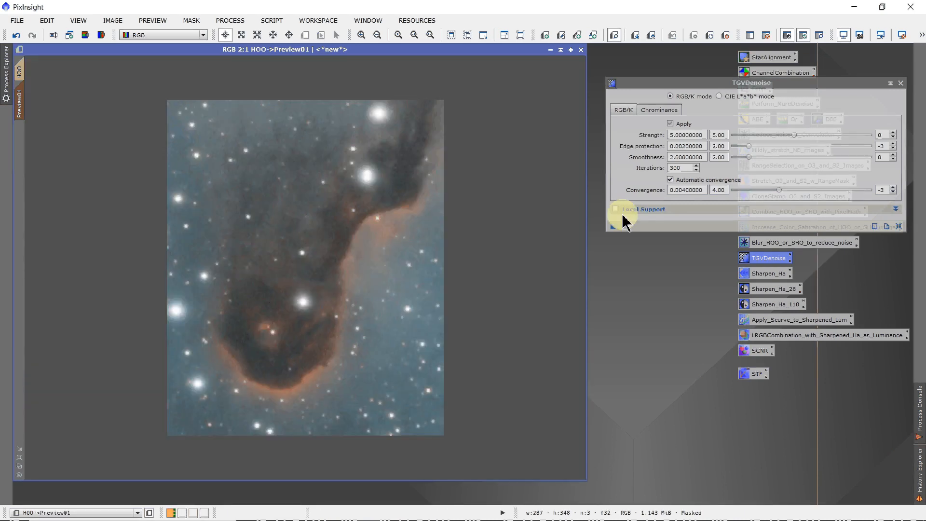
pyautogui.moveTo(613, 227); pyautogui.dragTo(411, 263)
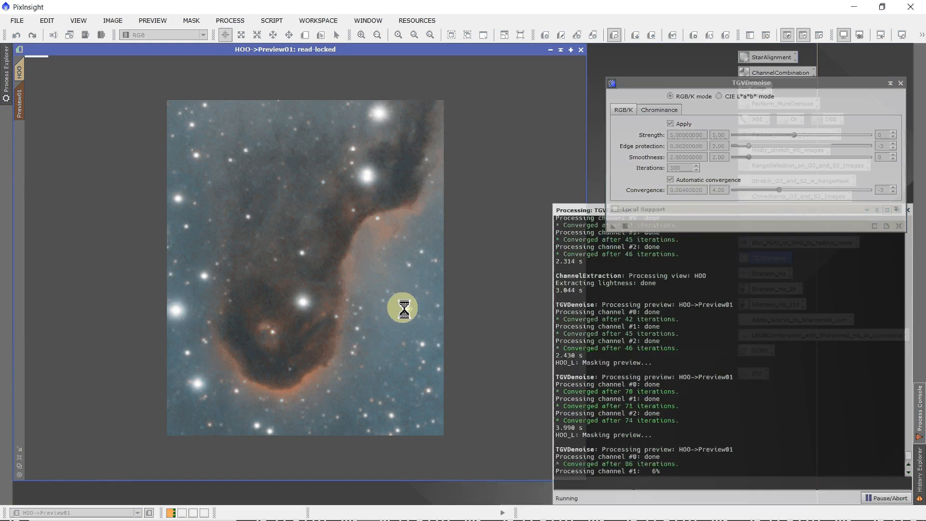
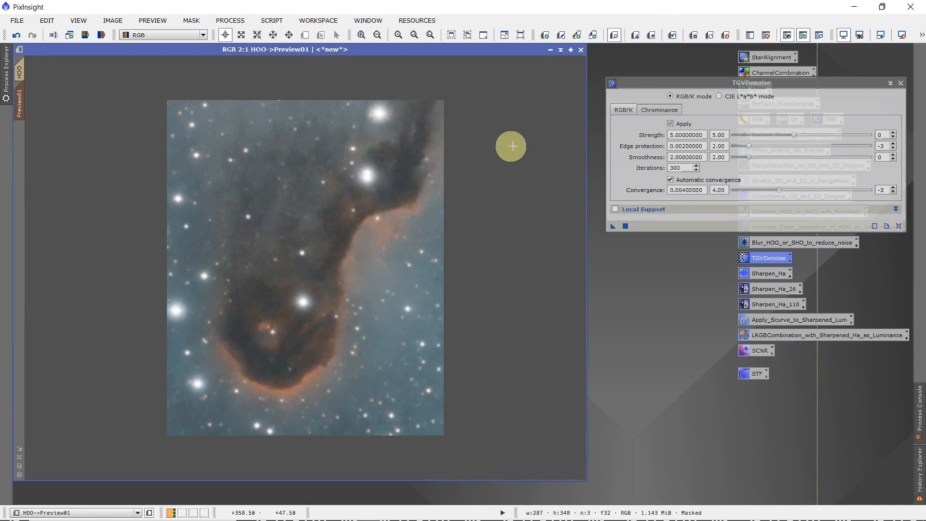
# - Move Preview01 onto the orange nebula column above the pillar, apply TGVDenoise to it, and compare the preview before and after
pyautogui.click(23, 74)
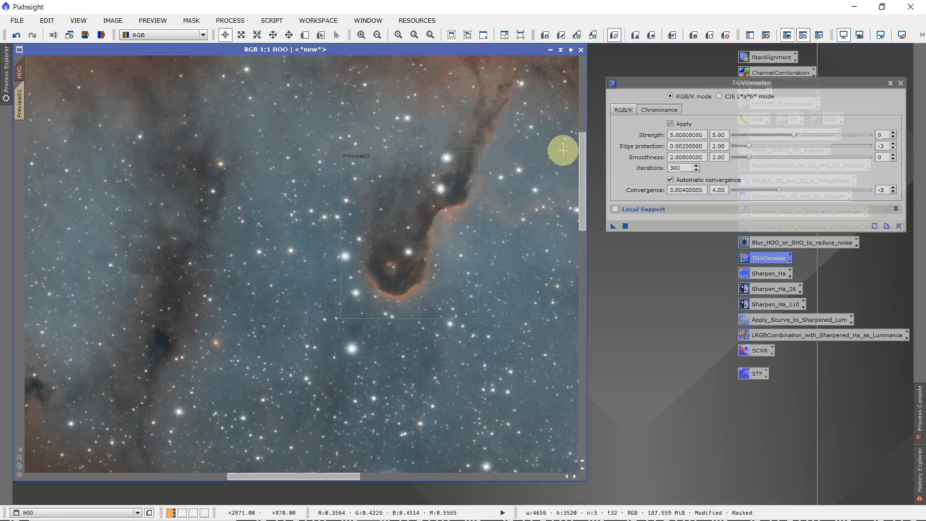
pyautogui.moveTo(582, 143); pyautogui.dragTo(601, 76)
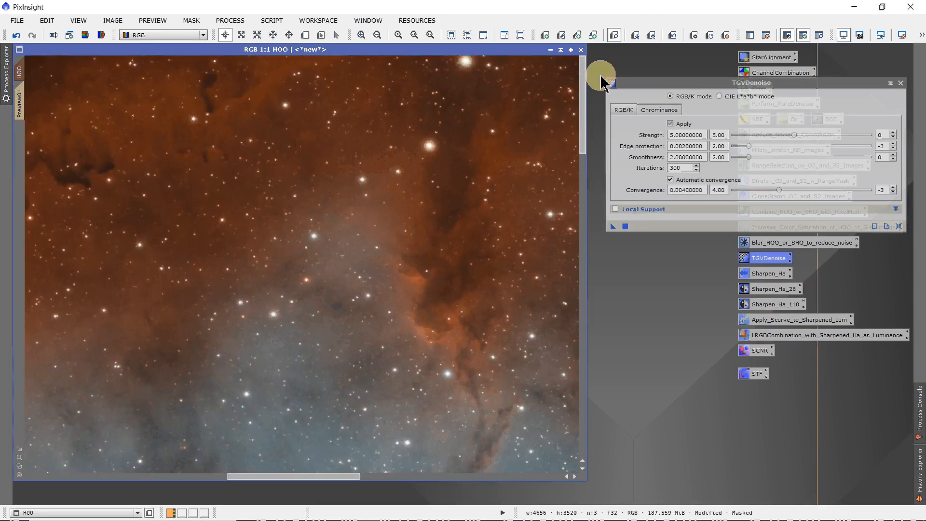
pyautogui.scroll(1, 419, 403)
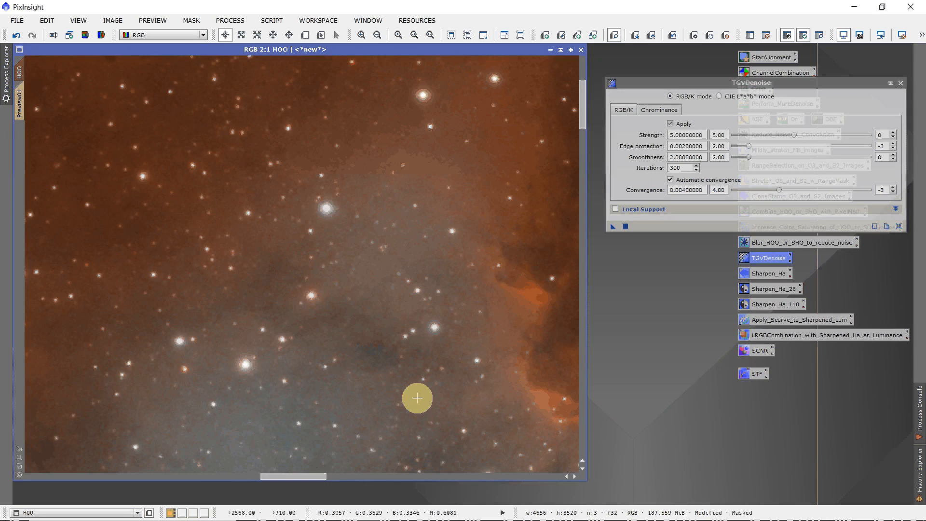
pyautogui.scroll(-2, 417, 398)
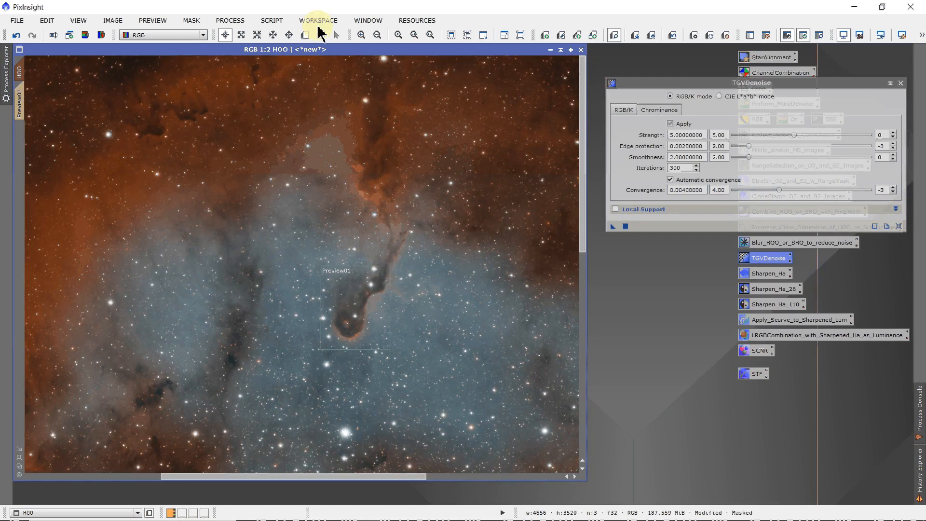
pyautogui.click(320, 35)
pyautogui.moveTo(343, 287); pyautogui.dragTo(365, 147)
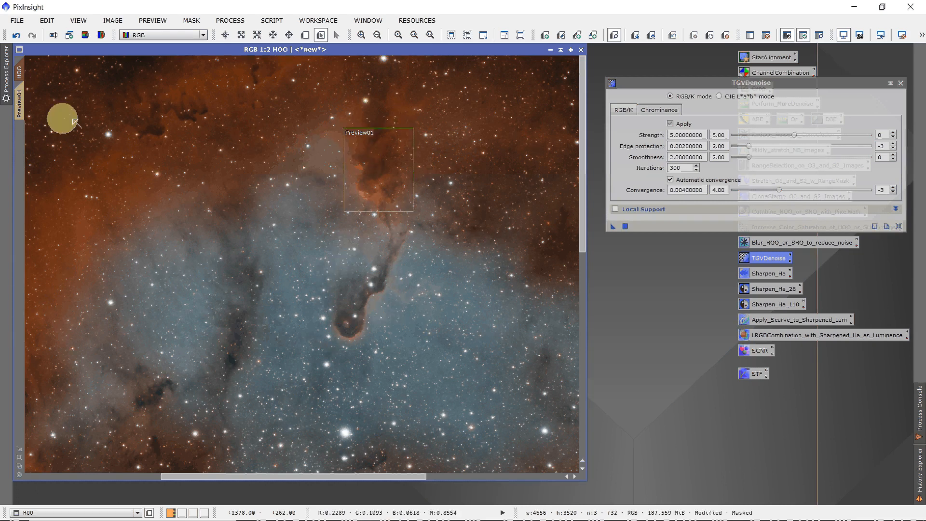
pyautogui.click(23, 105)
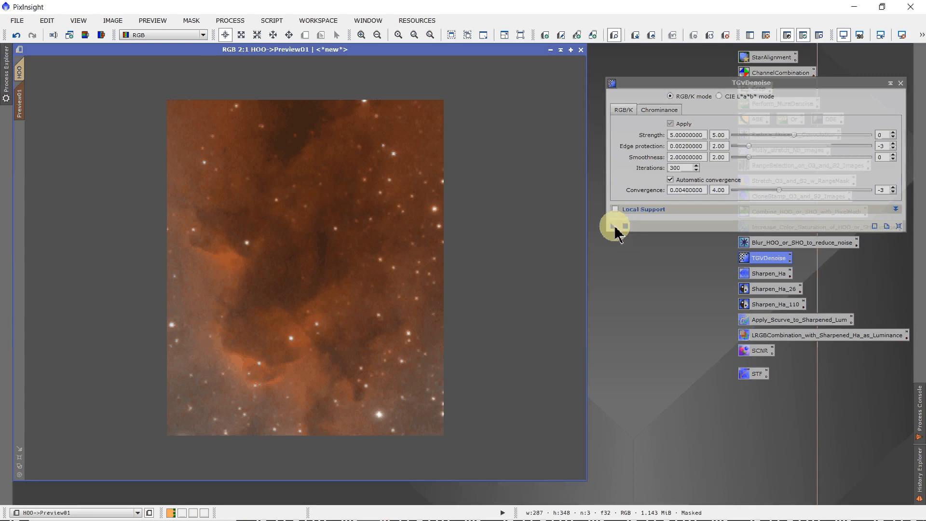
pyautogui.moveTo(616, 227); pyautogui.dragTo(432, 277)
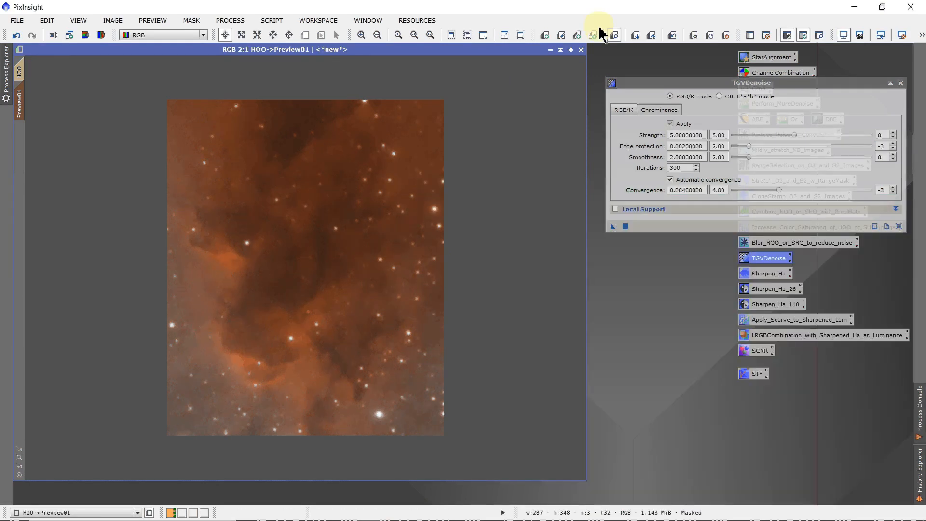
pyautogui.click(673, 35)
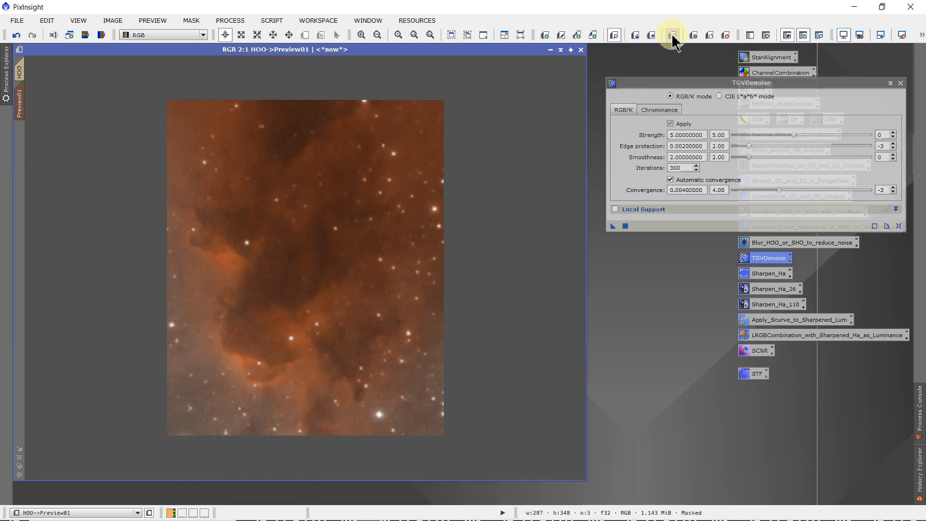
# - Return to the full HOO image and delete its Preview01
pyautogui.click(21, 73)
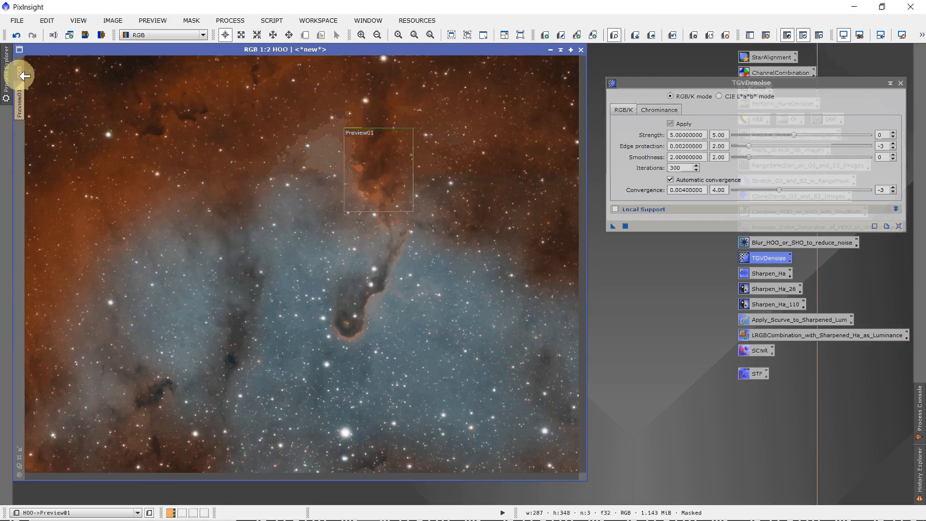
pyautogui.click(153, 20)
pyautogui.click(165, 202)
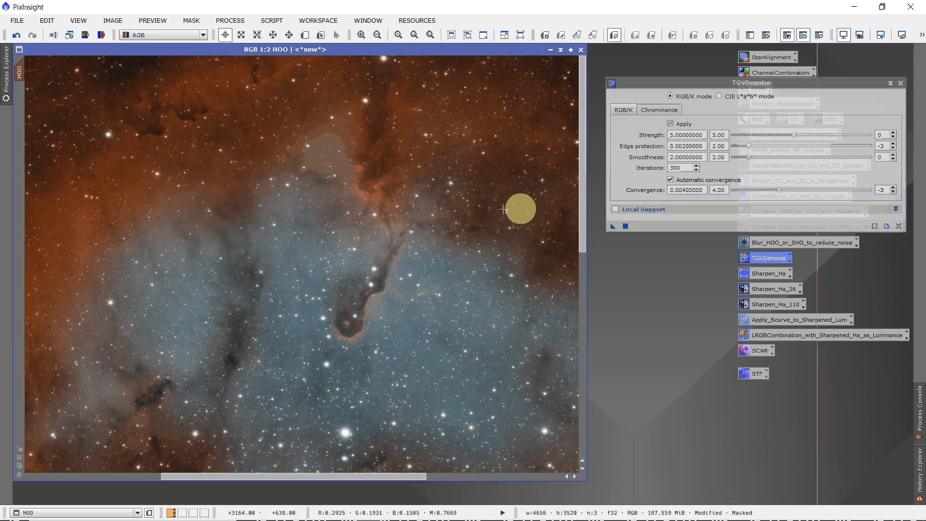
# - Apply TGVDenoise with its current settings to the full HOO image and close the process window
pyautogui.click(612, 228)
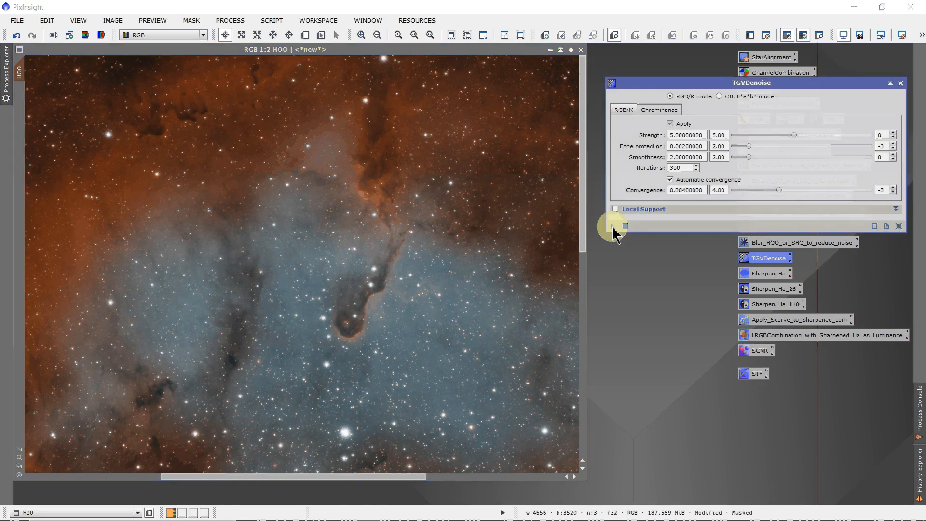
pyautogui.moveTo(615, 232); pyautogui.dragTo(388, 217)
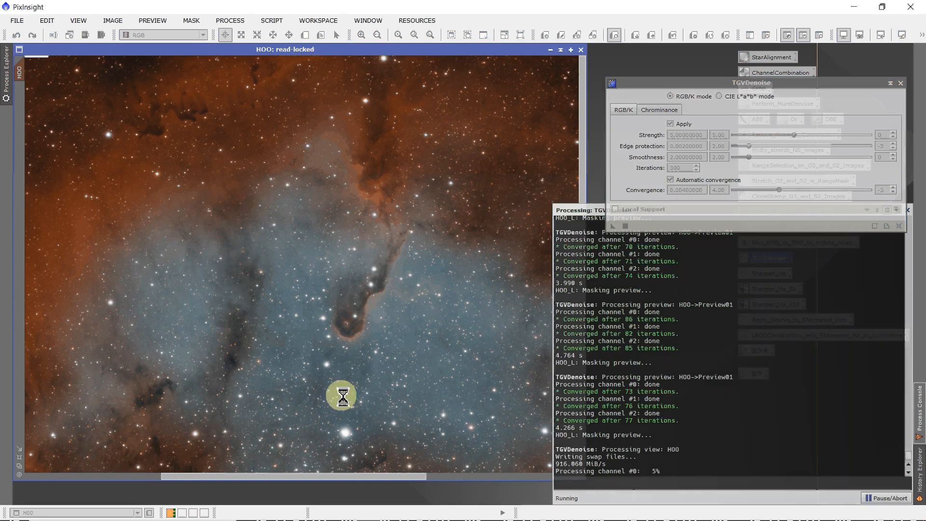
pyautogui.moveTo(340, 515)
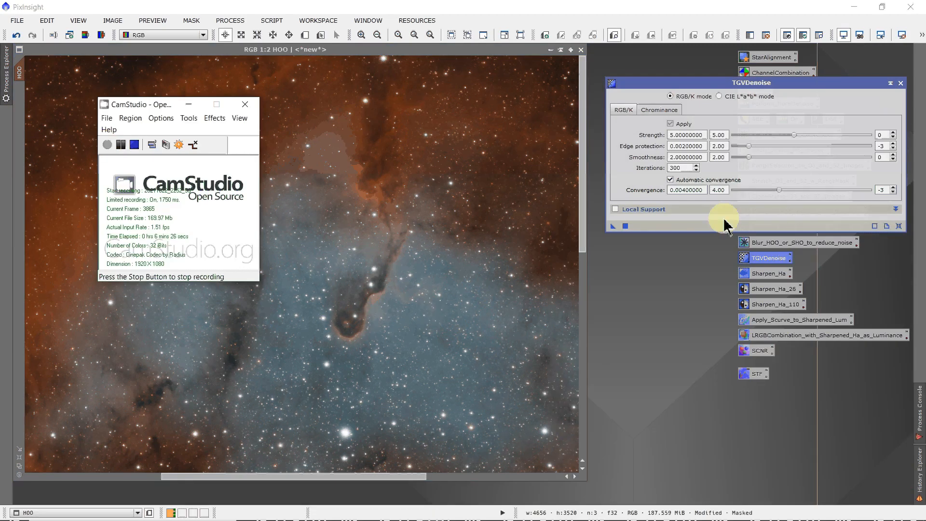
pyautogui.click(900, 83)
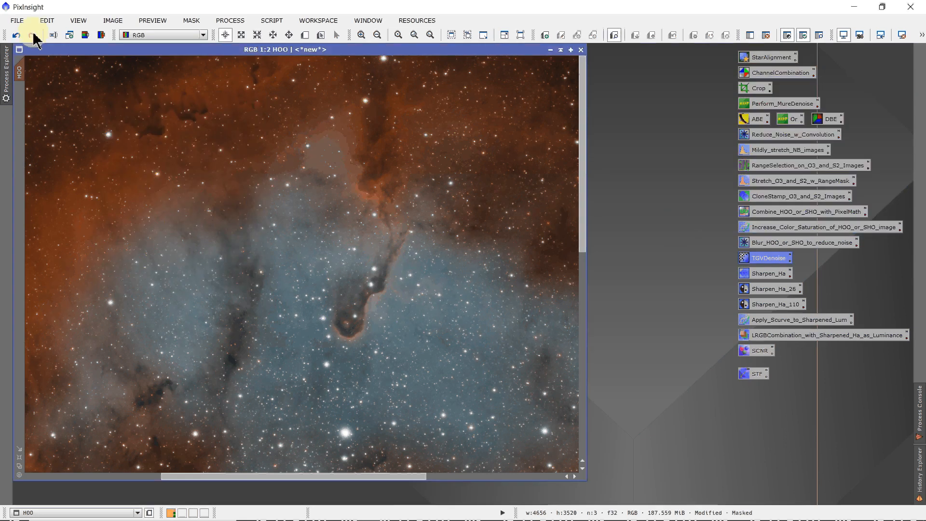
# - Compare the HOO image before and after the TGVDenoise pass, including a 3:1 close-up of the blue nebula area
pyautogui.click(16, 35)
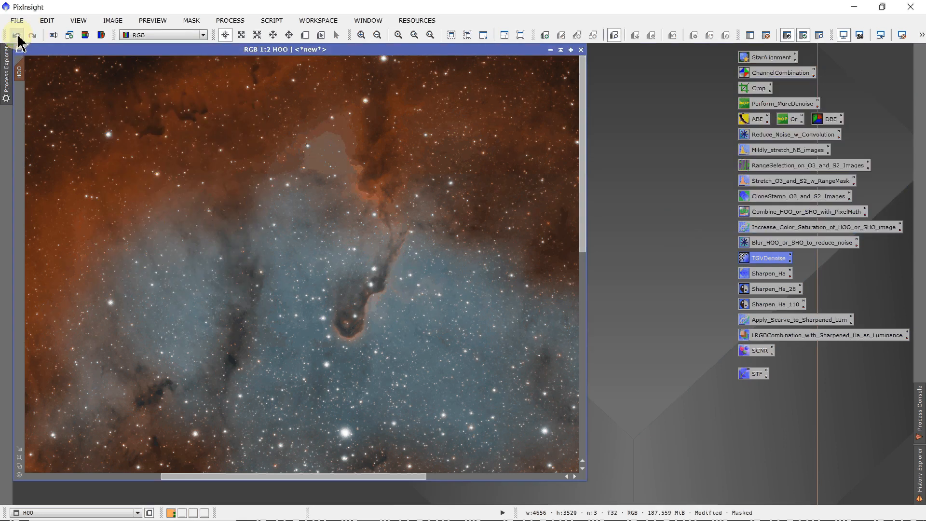
pyautogui.click(31, 35)
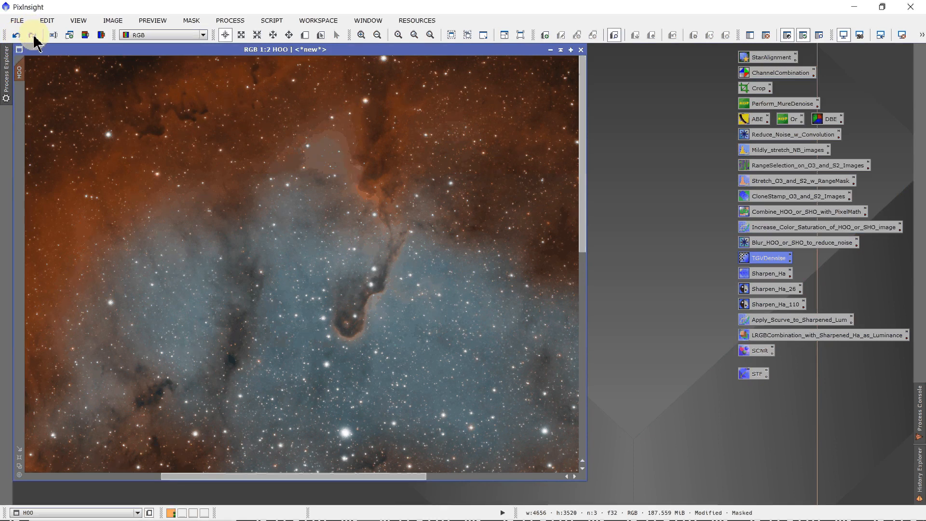
pyautogui.click(17, 35)
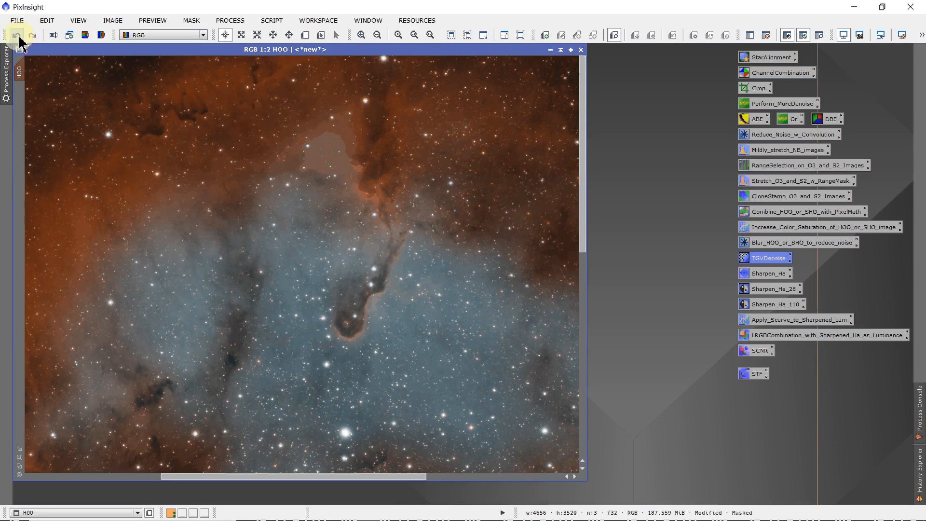
pyautogui.click(33, 35)
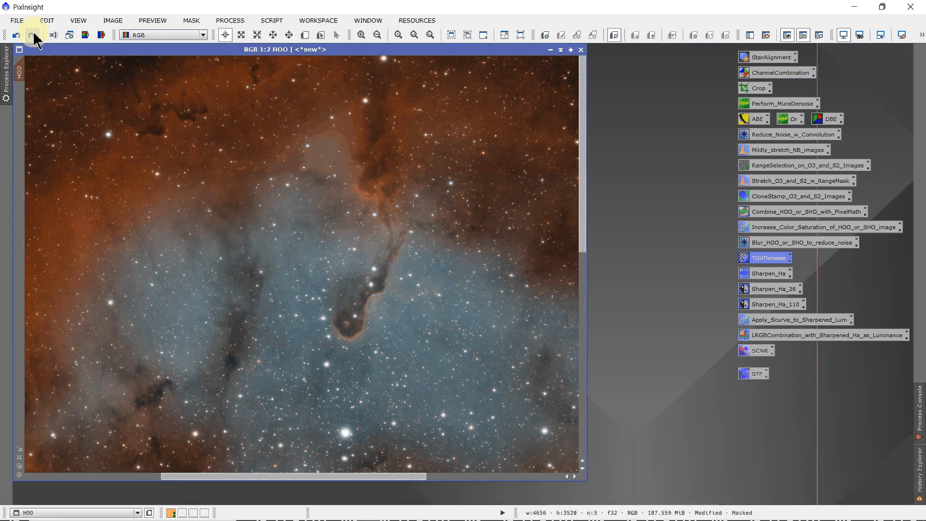
pyautogui.scroll(2, 281, 249)
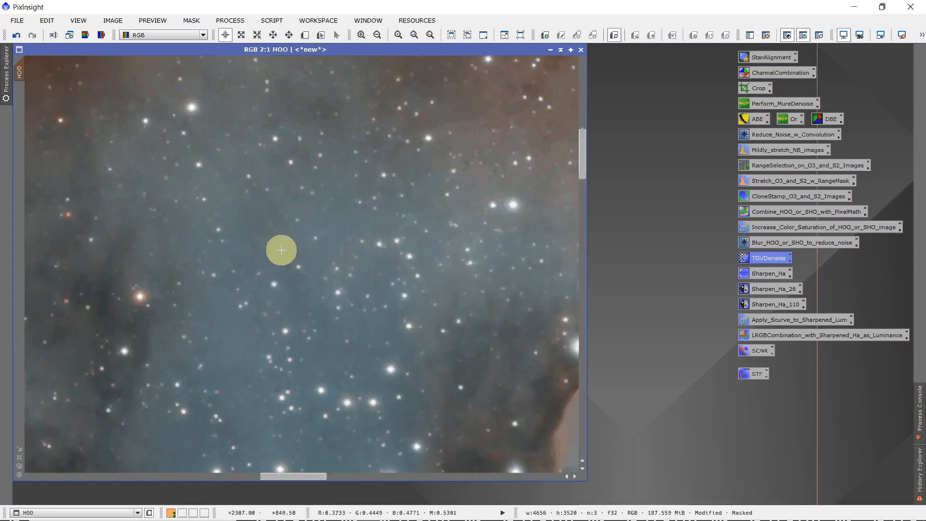
pyautogui.scroll(1, 281, 250)
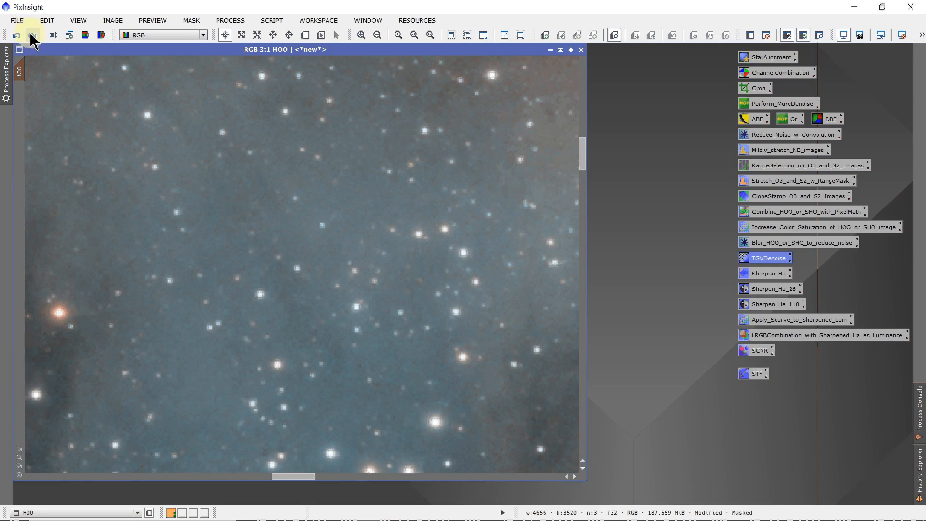
pyautogui.click(32, 35)
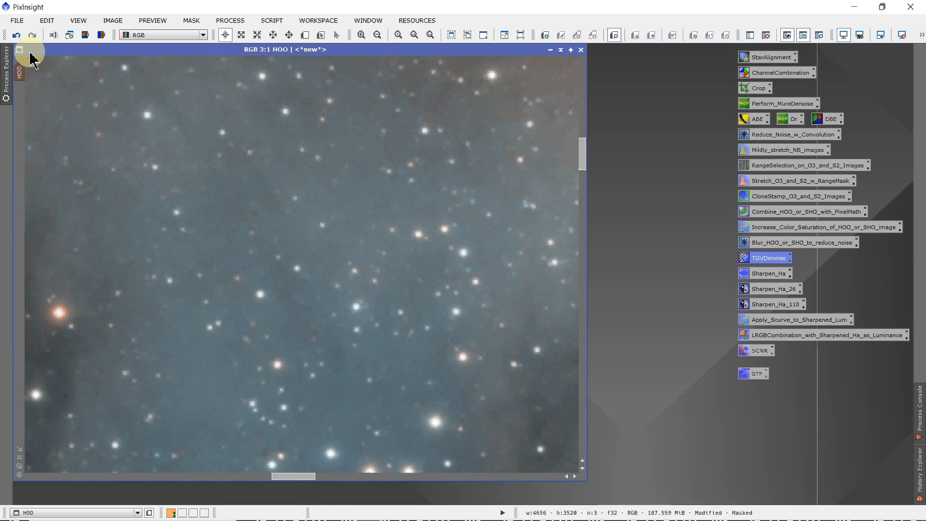
# - Remove the mask from the HOO image, shrink its window to fit the whole picture and move it clear of the minimized images
pyautogui.click(196, 25)
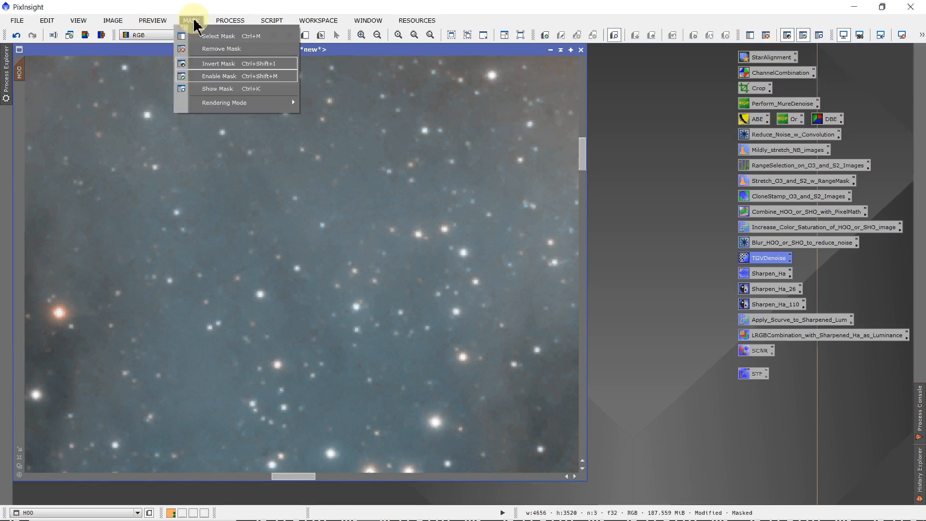
pyautogui.click(201, 44)
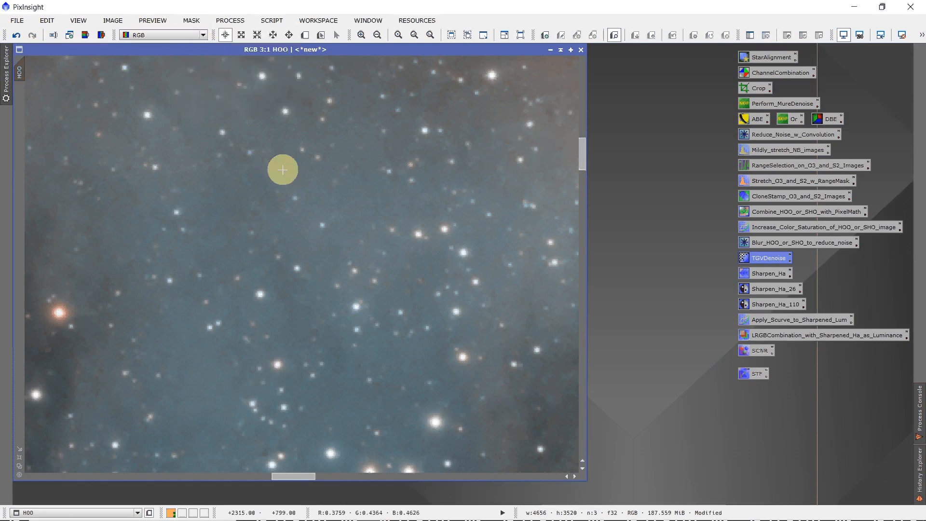
pyautogui.scroll(-6, 283, 169)
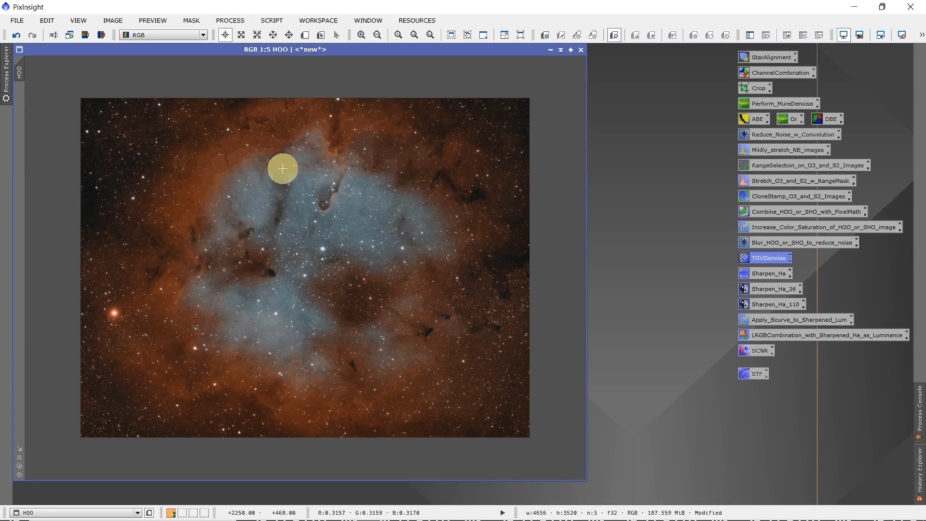
pyautogui.scroll(1, 282, 168)
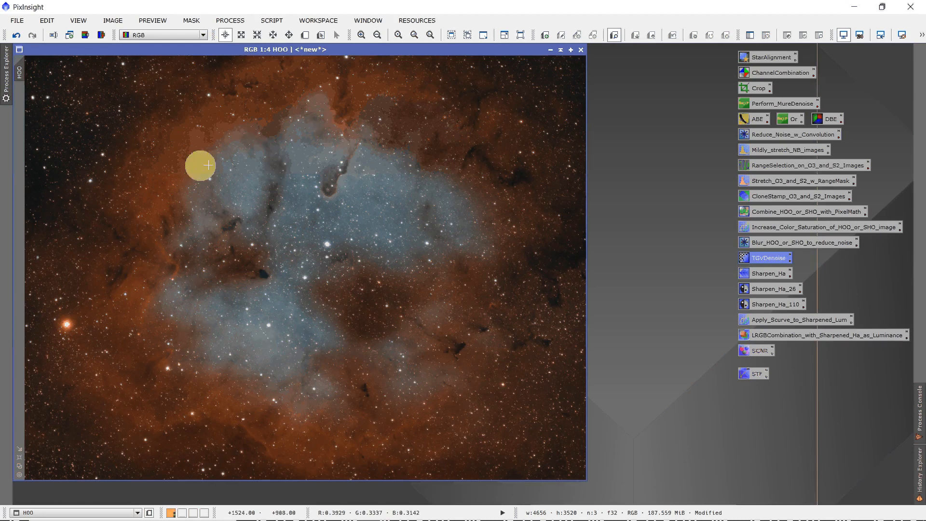
pyautogui.click(20, 466)
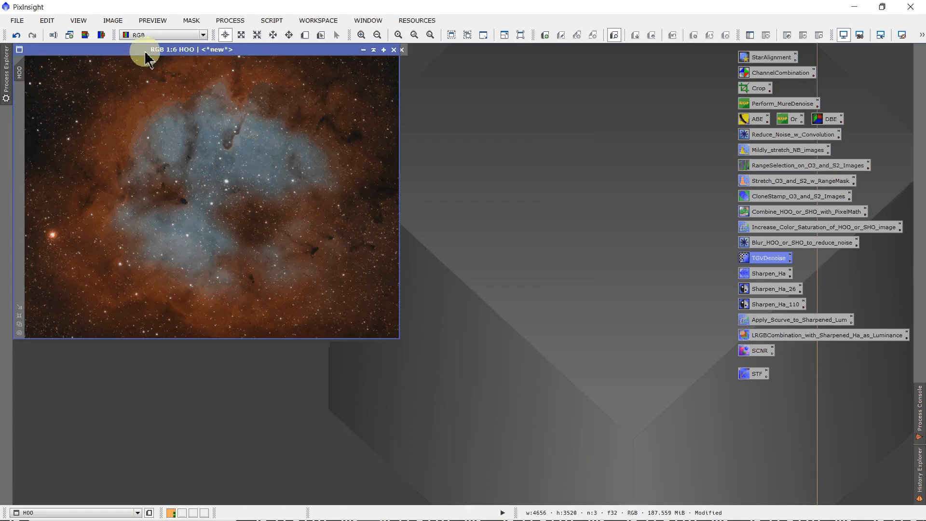
pyautogui.moveTo(146, 58); pyautogui.dragTo(168, 127)
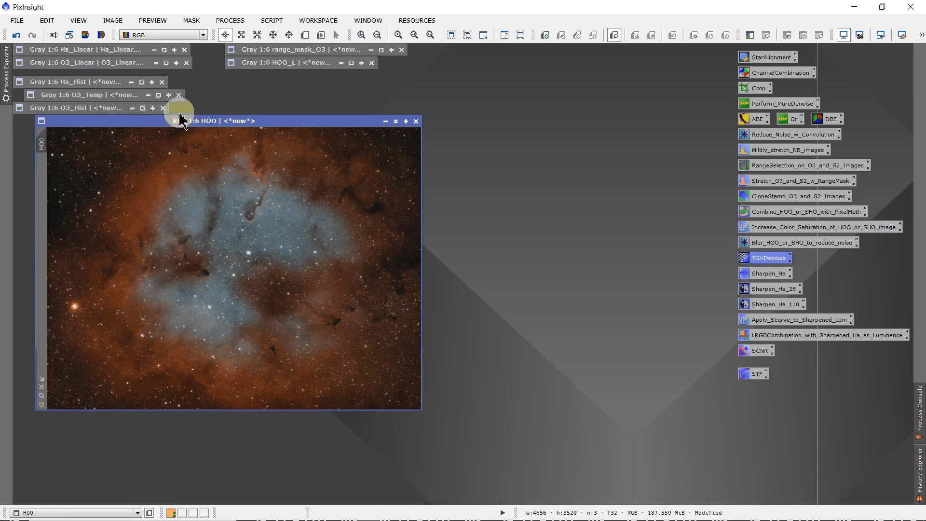
# - Duplicate the Ha_Hist image, minimize the original and place the copy beside the HOO image
pyautogui.doubleClick(72, 82)
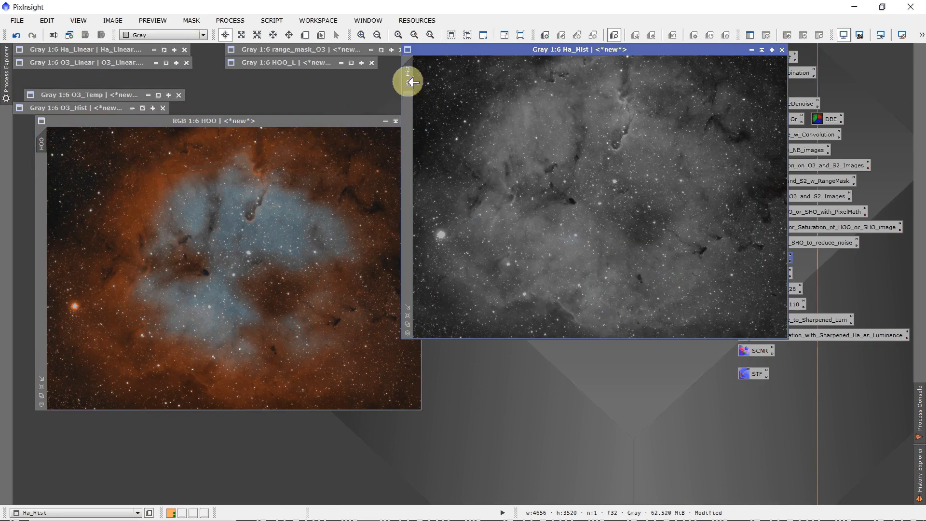
pyautogui.moveTo(410, 82)
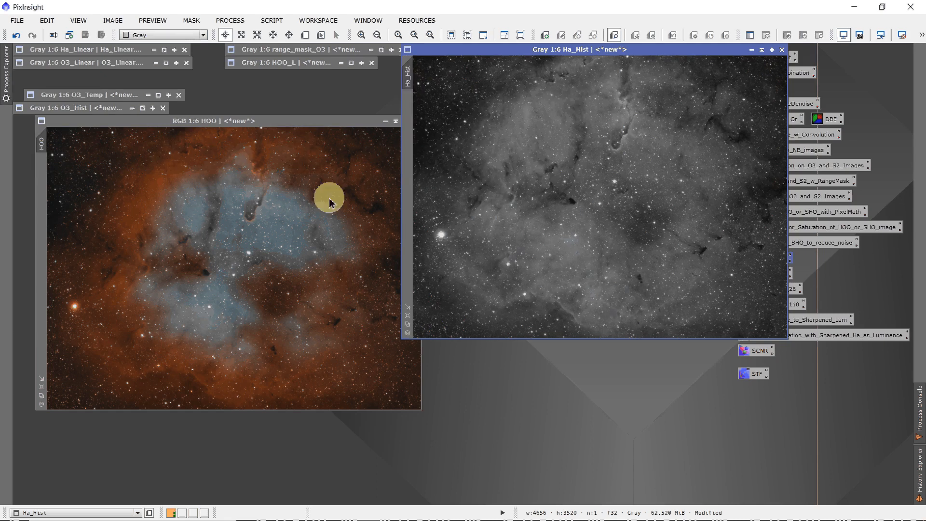
pyautogui.moveTo(409, 82); pyautogui.dragTo(329, 199)
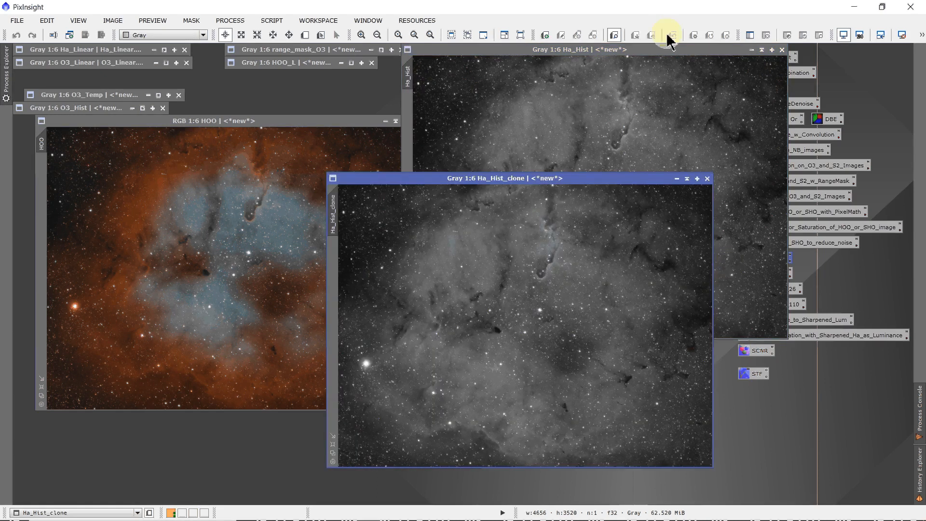
pyautogui.click(762, 50)
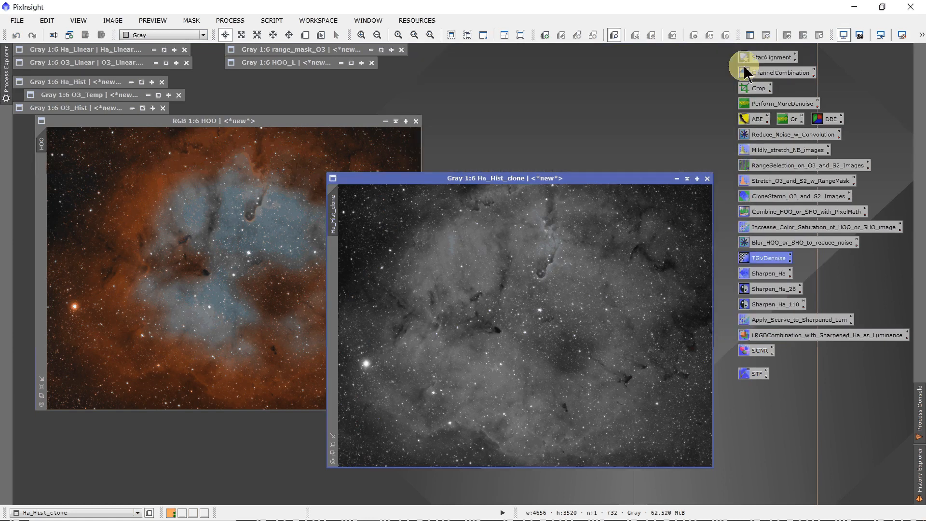
pyautogui.moveTo(510, 184); pyautogui.dragTo(409, 102)
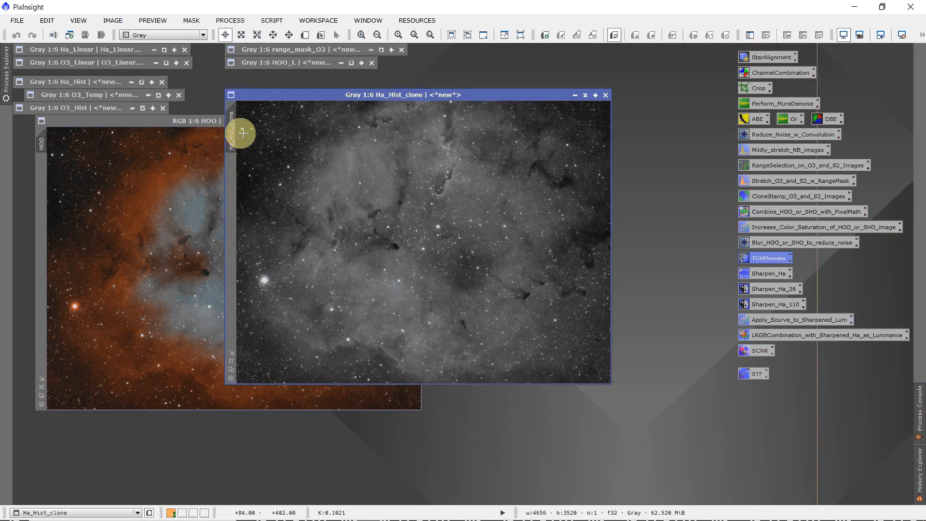
# - Rename the duplicated Ha image as Ha_Hist_Sharp
pyautogui.doubleClick(231, 121)
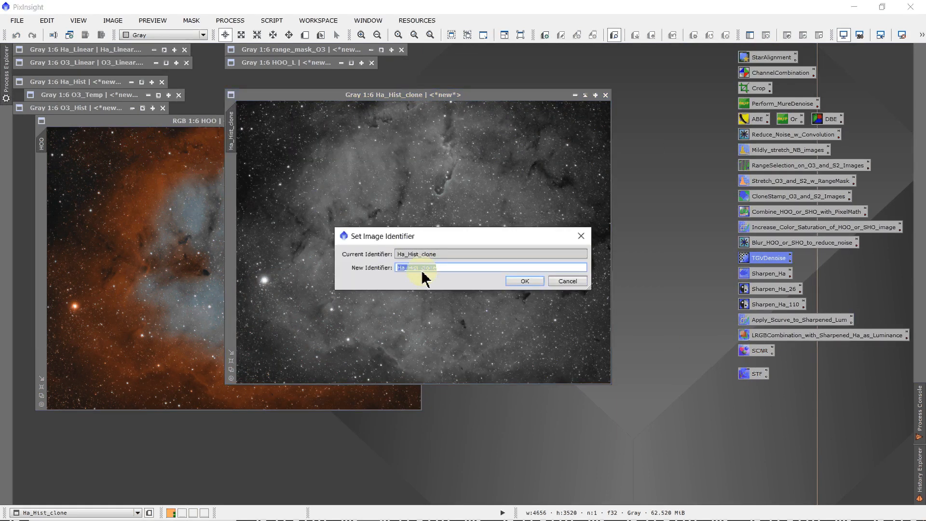
pyautogui.moveTo(421, 269); pyautogui.dragTo(436, 269)
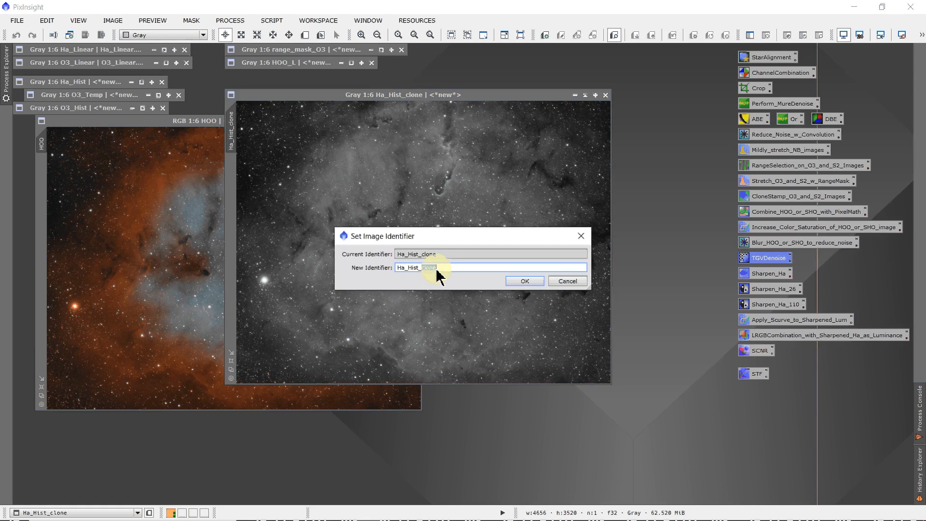
pyautogui.write('Sharp')
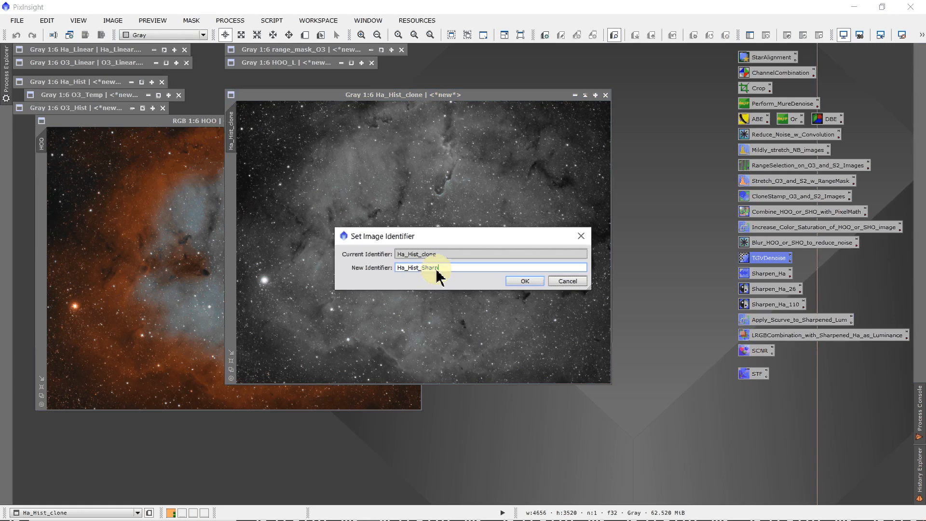
pyautogui.click(525, 281)
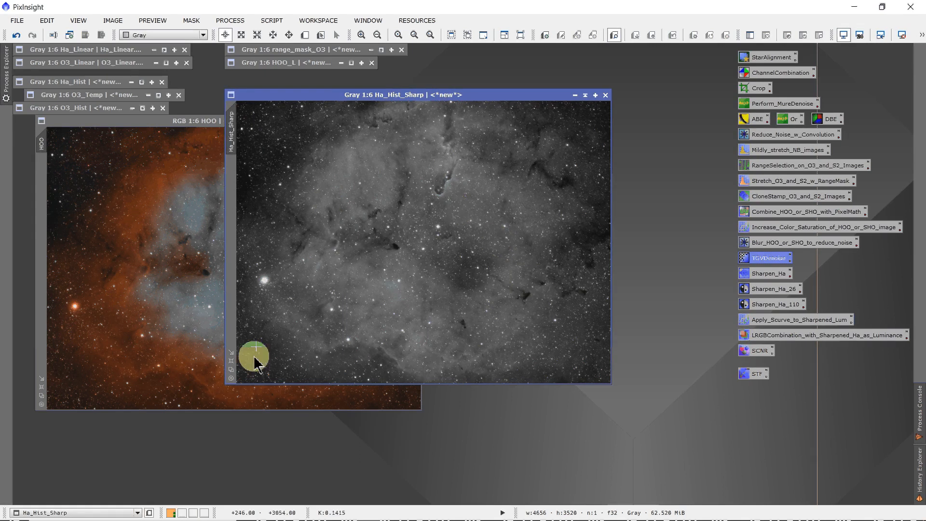
# - Enlarge and reposition the Ha_Hist_Sharp window and magnify the stars near the image's upper edge to 4:1
pyautogui.click(232, 360)
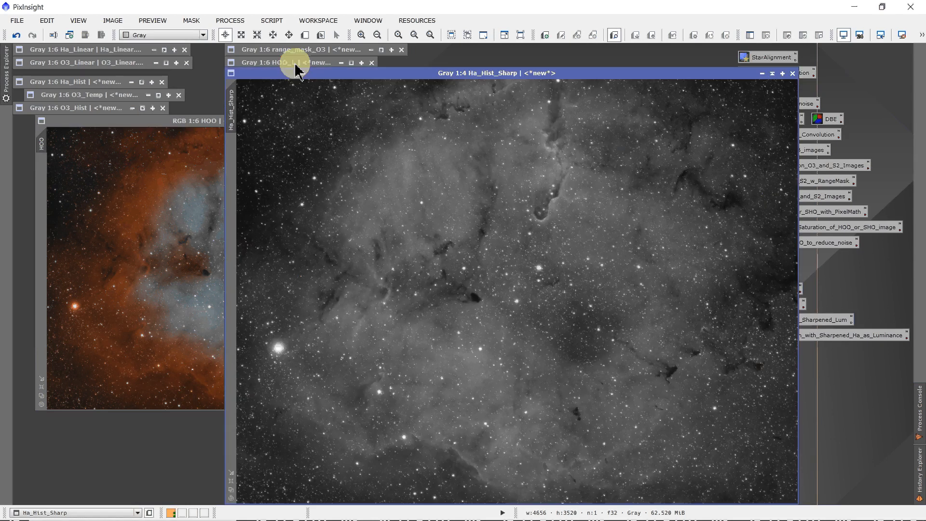
pyautogui.moveTo(295, 70); pyautogui.dragTo(126, 57)
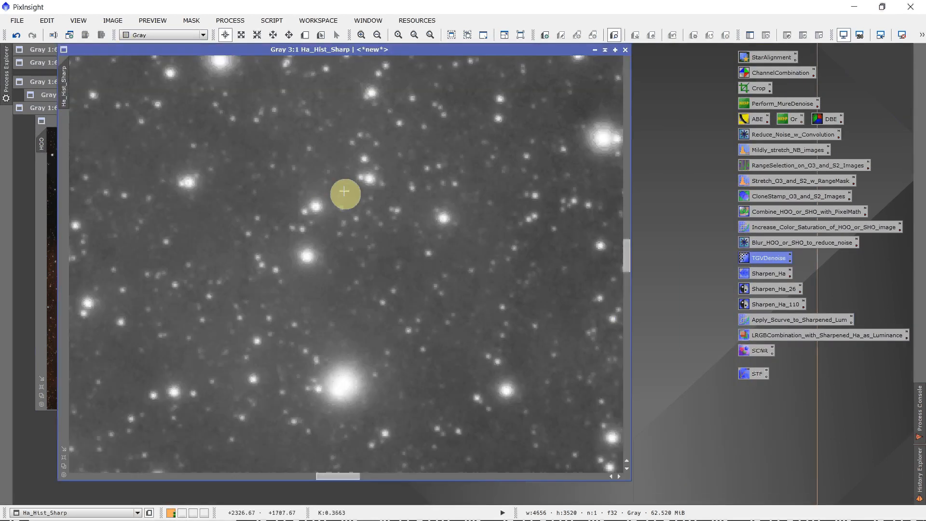
pyautogui.scroll(1, 347, 196)
pyautogui.moveTo(638, 261)
pyautogui.mouseDown()
pyautogui.moveTo(627, 257)
pyautogui.moveTo(625, 60)
pyautogui.mouseUp()
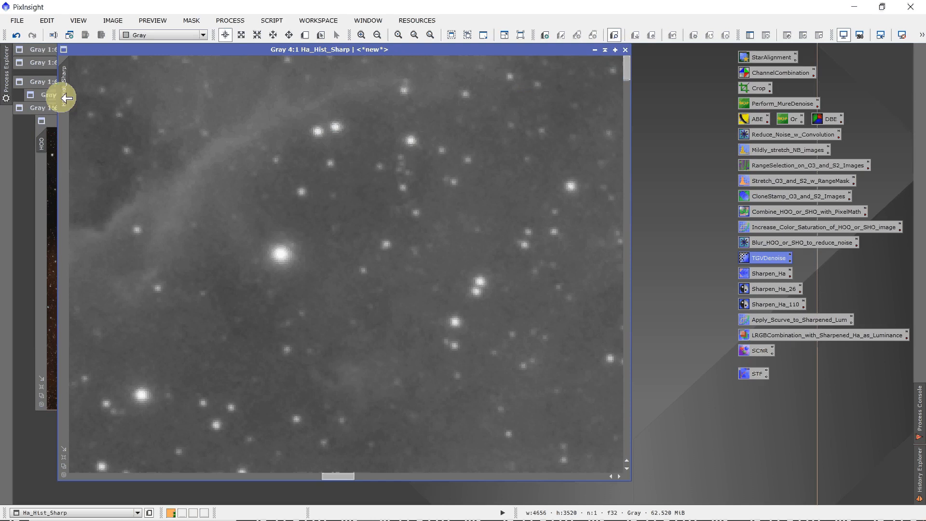
# - Duplicate Ha_Hist_Sharp, apply the copy as a mask on the original and invert the mask so the stars are protected
pyautogui.moveTo(63, 95)
pyautogui.mouseDown()
pyautogui.moveTo(98, 116)
pyautogui.moveTo(123, 152)
pyautogui.moveTo(68, 93)
pyautogui.mouseUp()
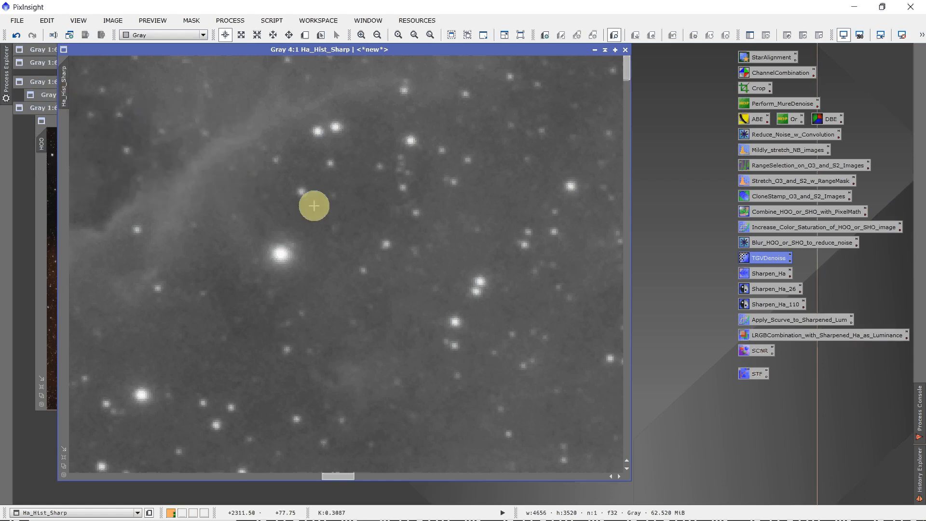
pyautogui.moveTo(69, 91)
pyautogui.moveTo(69, 92)
pyautogui.mouseDown()
pyautogui.moveTo(209, 186)
pyautogui.moveTo(66, 187)
pyautogui.mouseUp()
pyautogui.moveTo(212, 194)
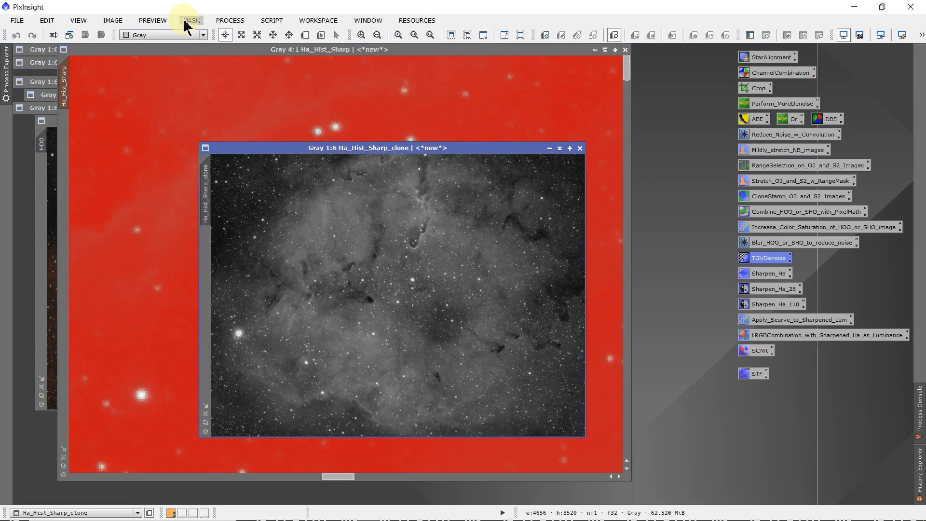
pyautogui.click(183, 48)
pyautogui.click(191, 21)
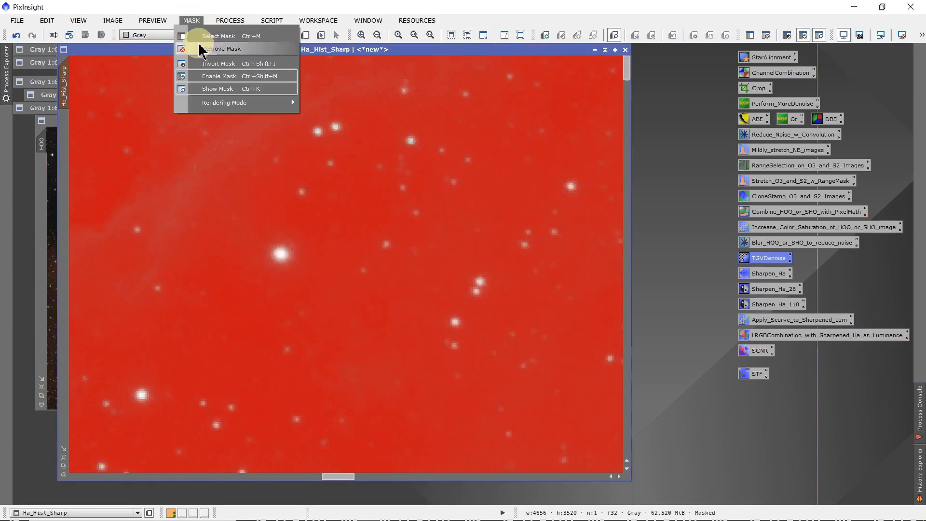
pyautogui.click(206, 63)
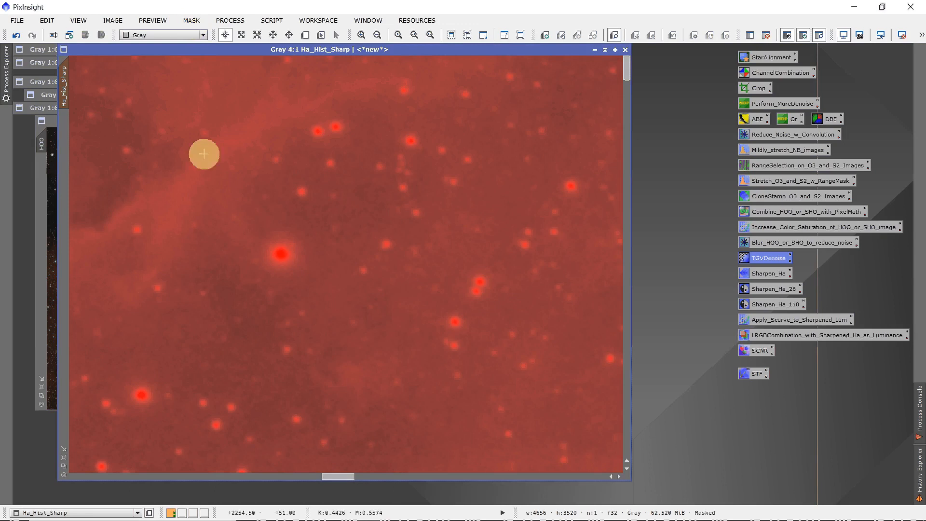
# - Hide the red mask overlay on Ha_Hist_Sharp while keeping the mask active
pyautogui.scroll(-4, 205, 147)
pyautogui.scroll(-3, 206, 147)
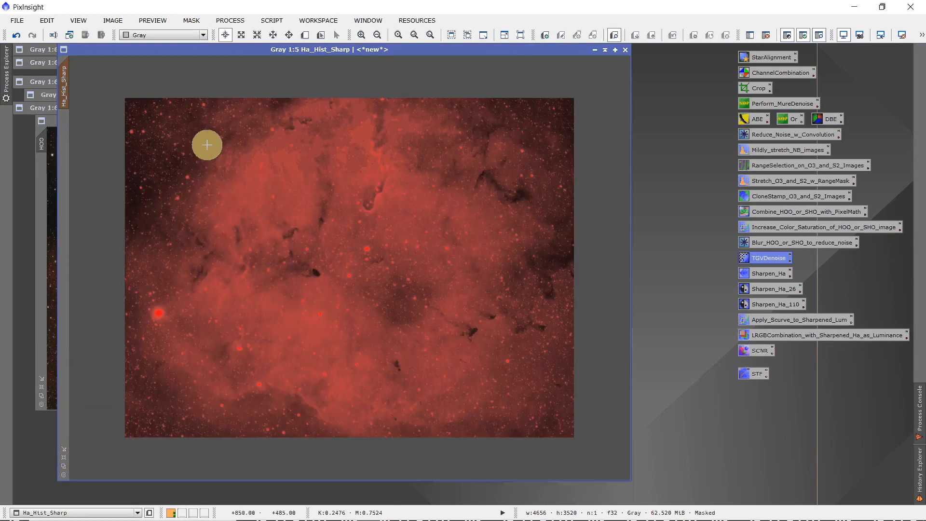
pyautogui.click(198, 21)
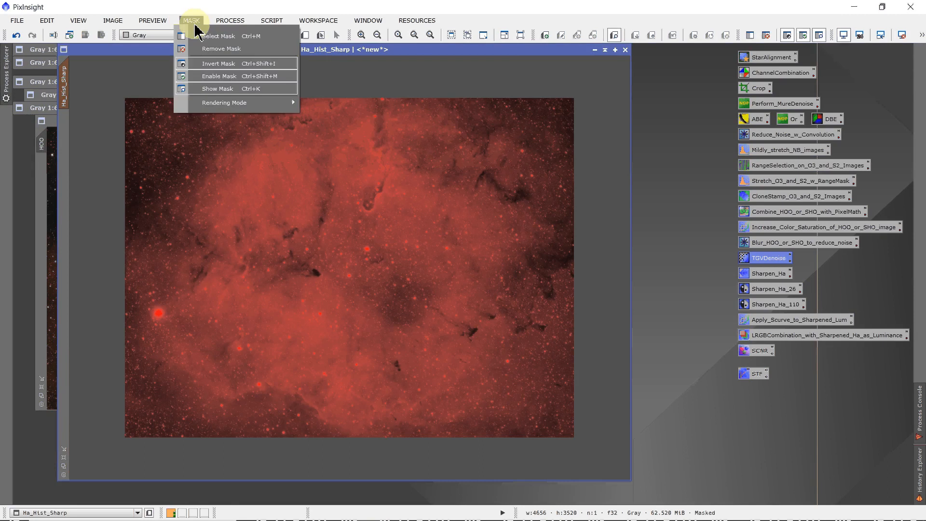
pyautogui.click(203, 89)
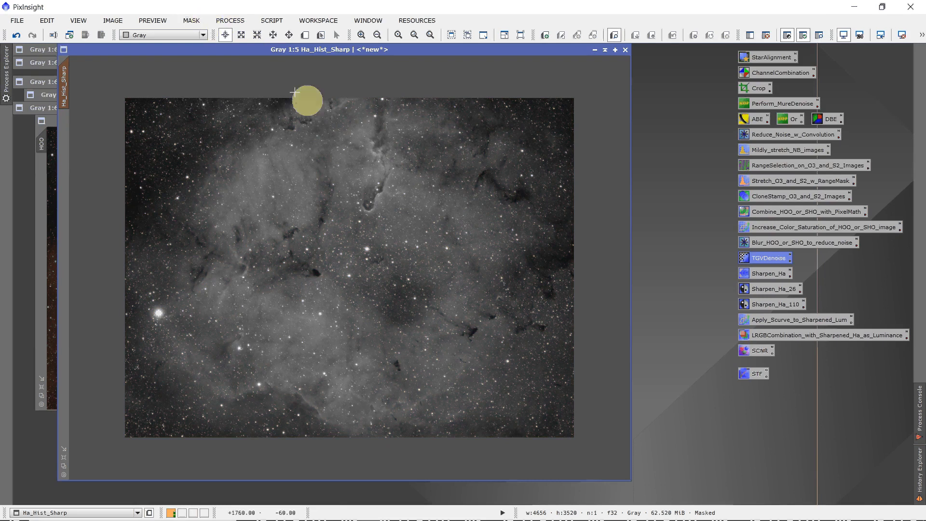
# - Apply TGVDenoise to the masked Ha_Hist_Sharp with strength 5, edge protection 0.0005, smoothness 2 and 300 iterations, and close the process
pyautogui.scroll(1, 330, 124)
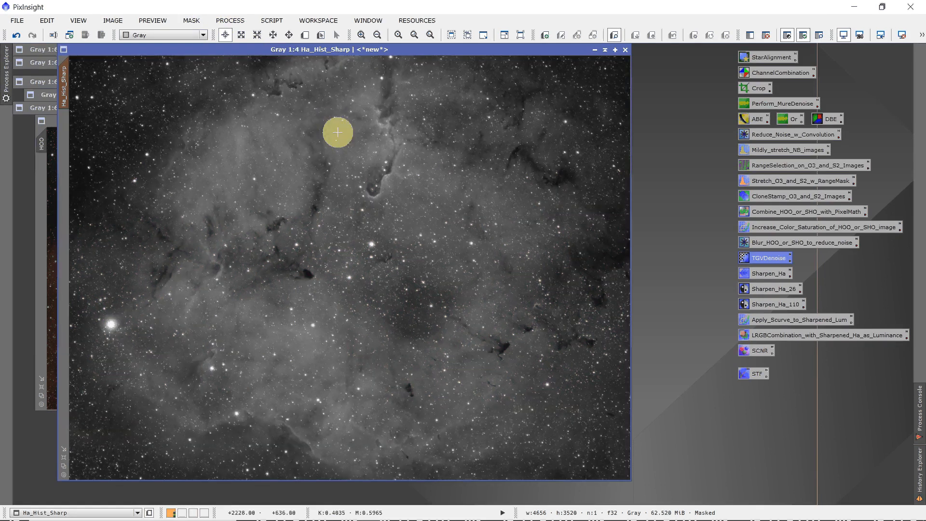
pyautogui.scroll(4, 338, 133)
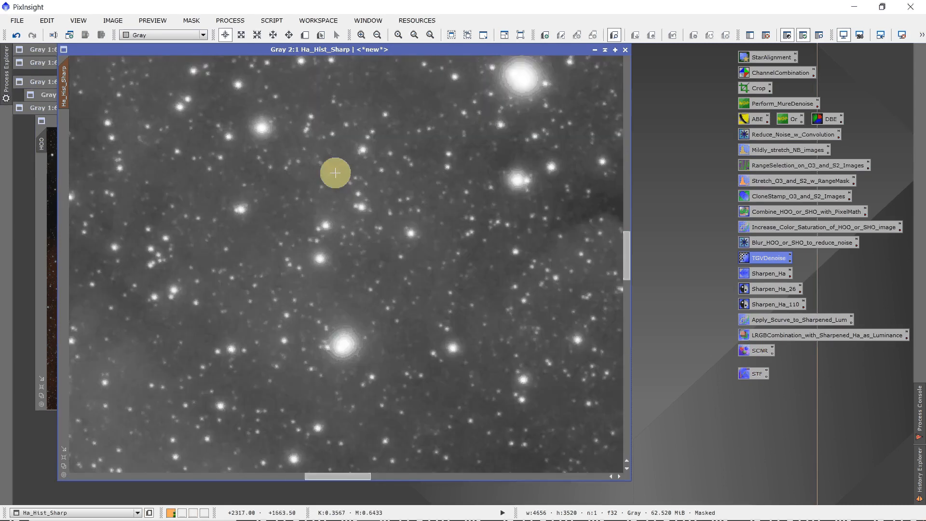
pyautogui.scroll(1, 395, 188)
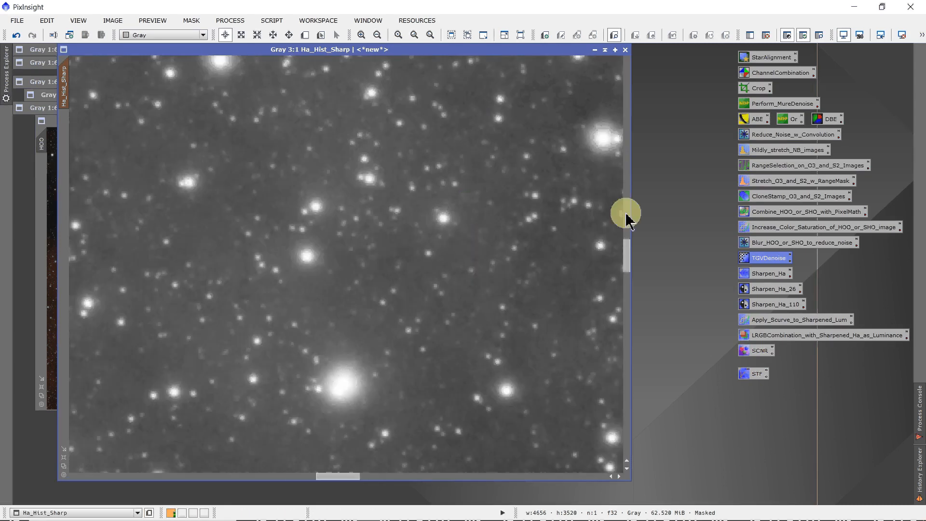
pyautogui.moveTo(626, 248); pyautogui.dragTo(620, 155)
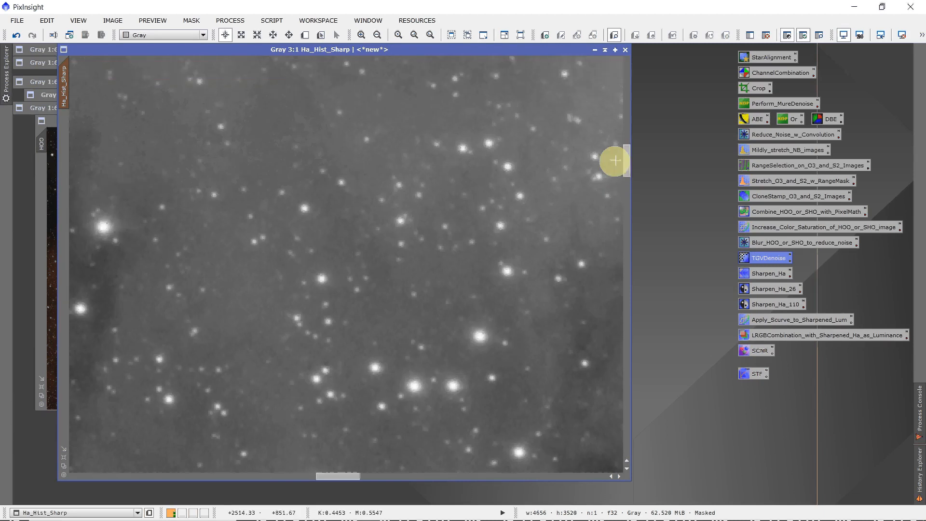
pyautogui.doubleClick(755, 259)
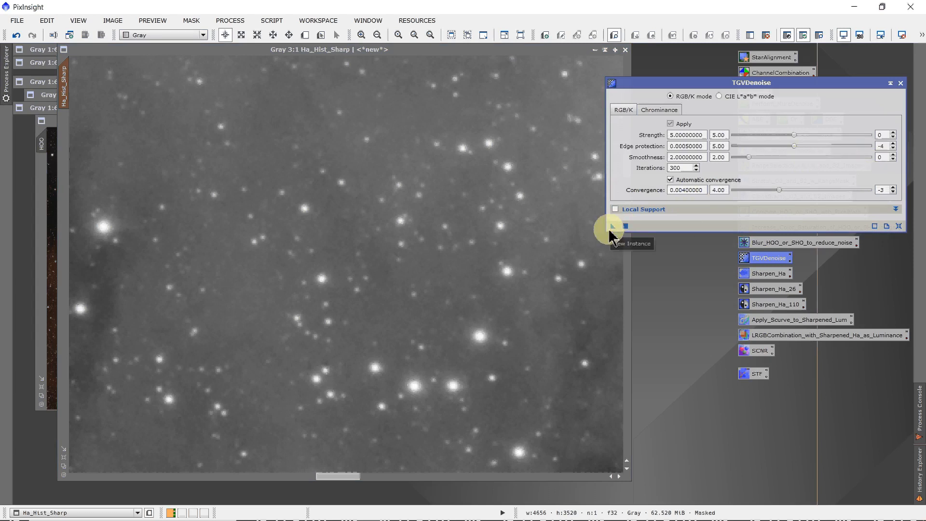
pyautogui.moveTo(612, 227); pyautogui.dragTo(433, 231)
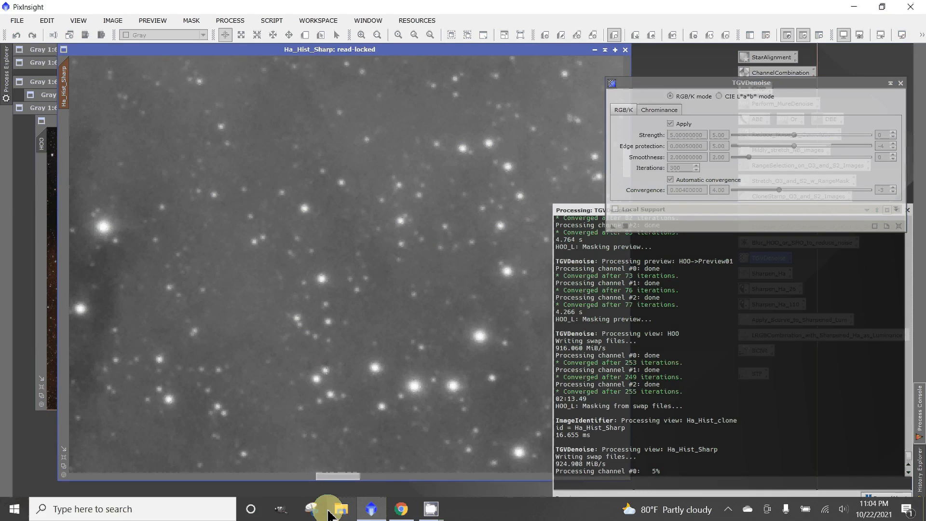
pyautogui.click(312, 509)
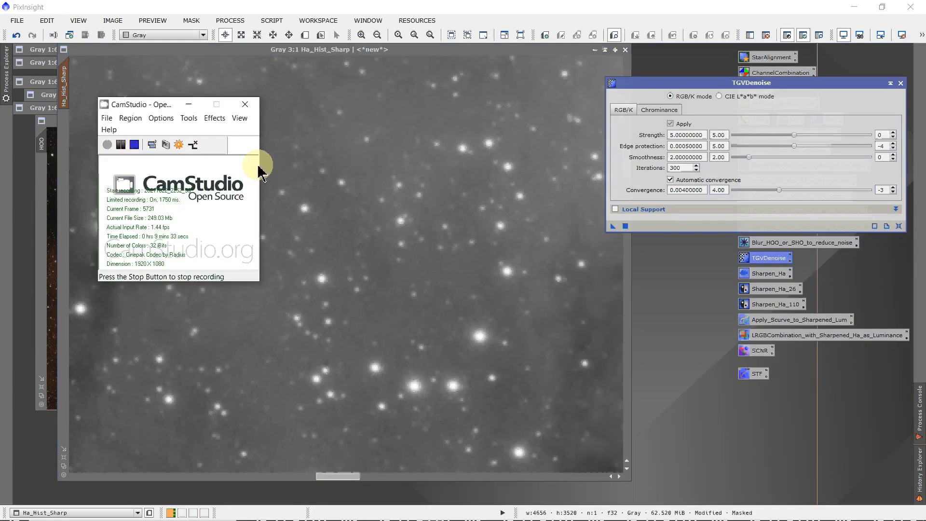
pyautogui.click(327, 240)
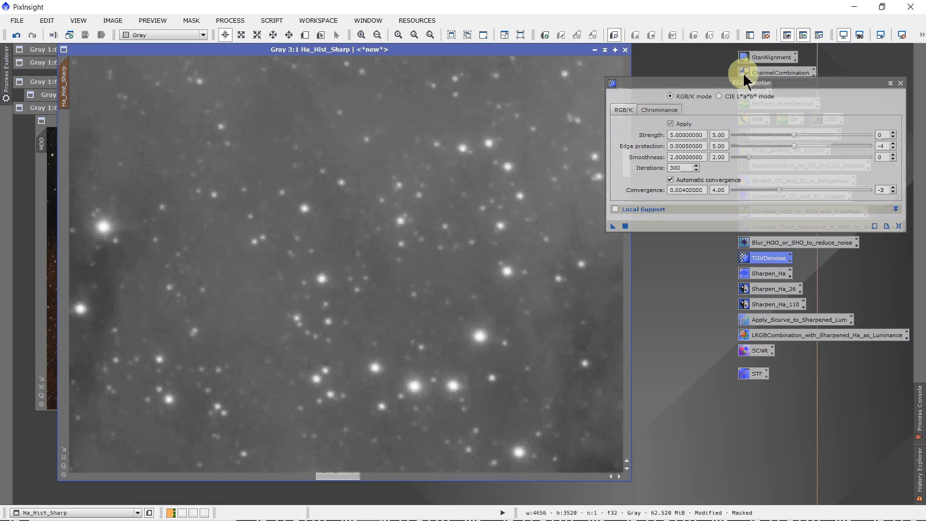
pyautogui.click(900, 83)
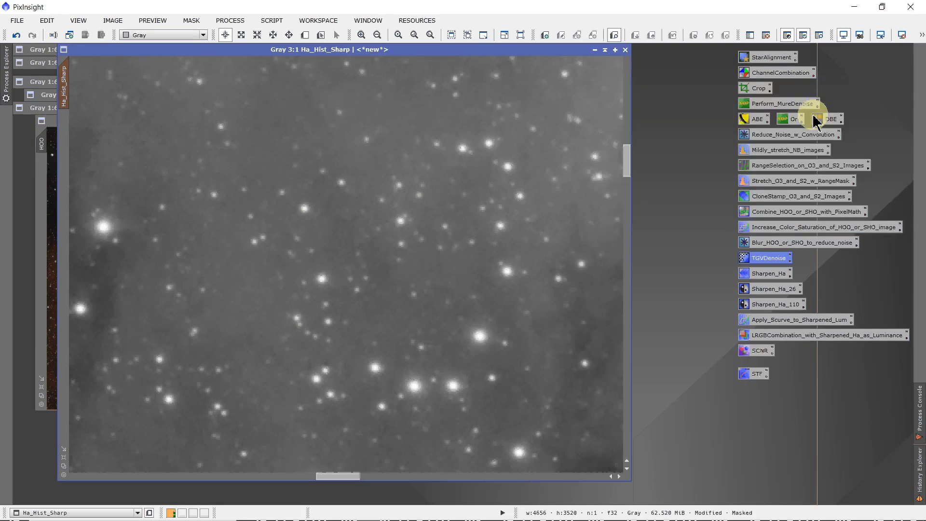
# - Undo and redo the noise reduction at 5:1 magnification to compare Ha_Hist_Sharp before and after
pyautogui.click(16, 36)
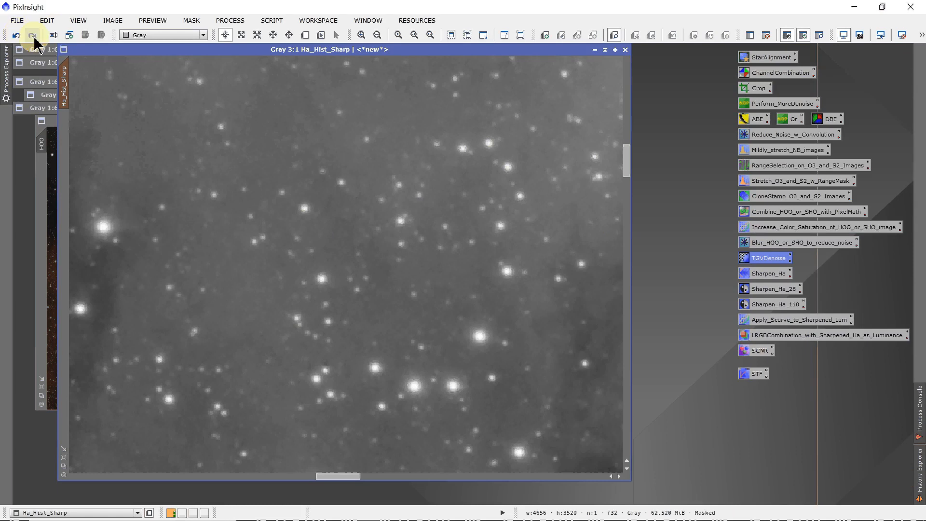
pyautogui.scroll(2, 193, 114)
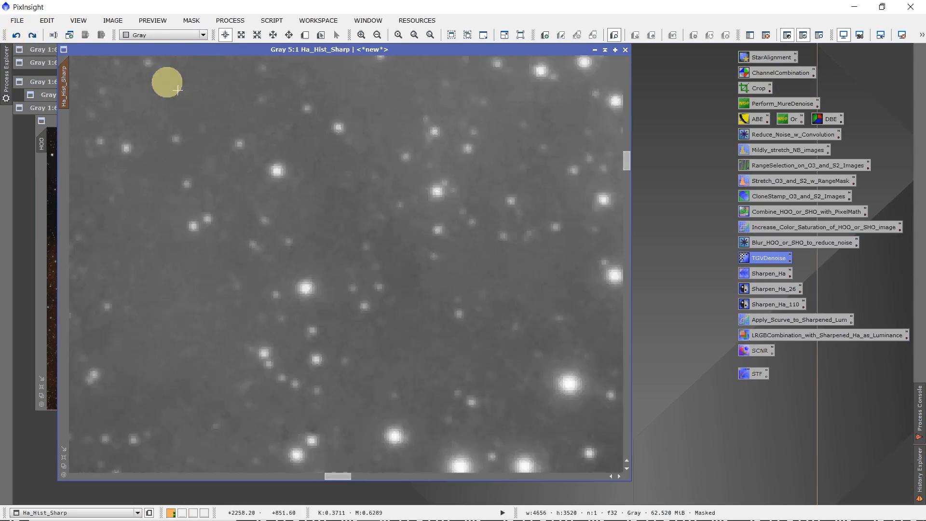
pyautogui.click(32, 36)
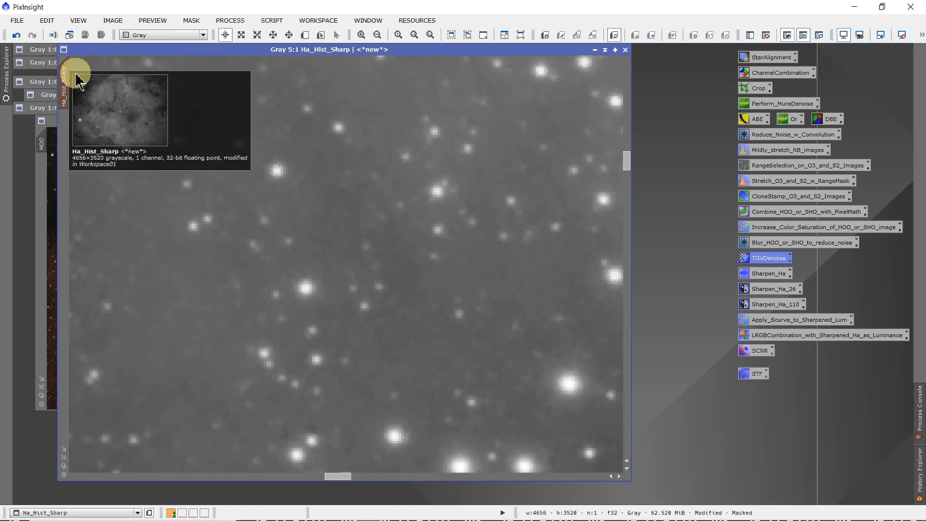
# - Remove the mask from Ha_Hist_Sharp and show the whole image at 1:4
pyautogui.click(191, 20)
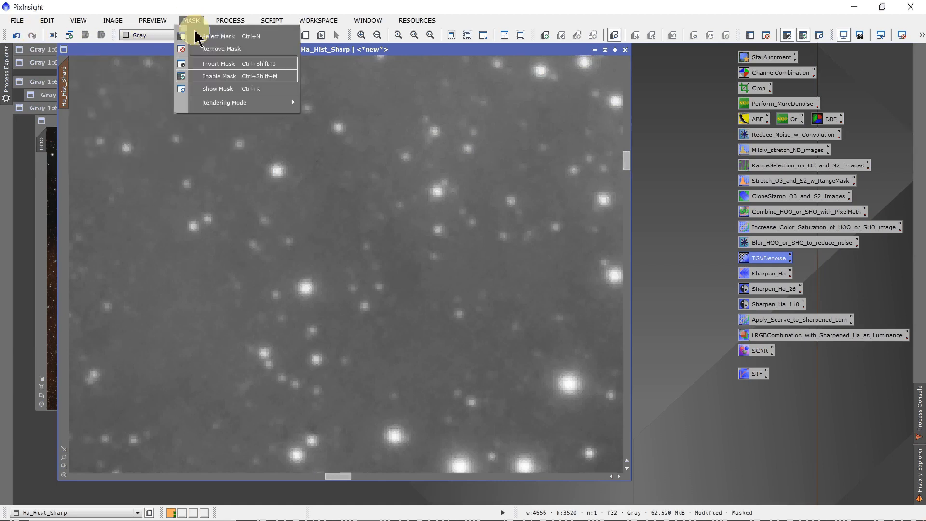
pyautogui.click(213, 50)
pyautogui.scroll(-3, 352, 207)
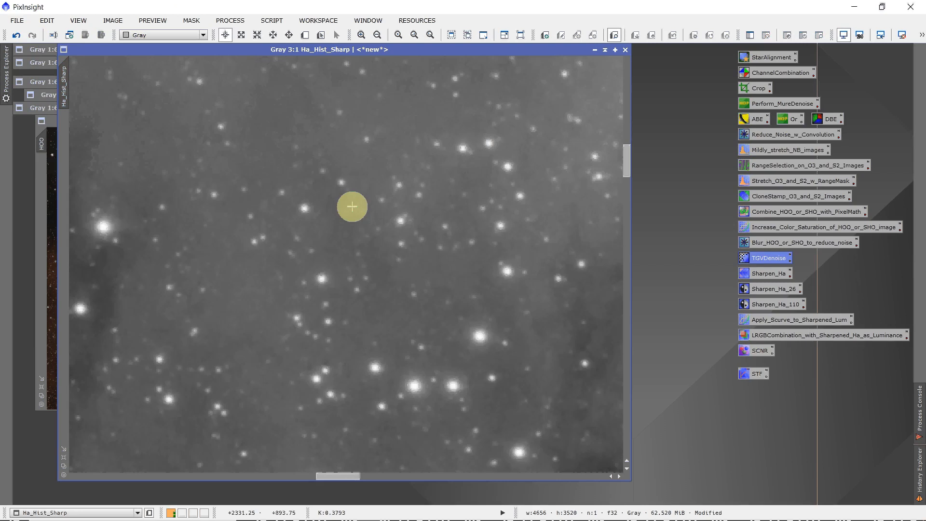
pyautogui.scroll(-2, 352, 206)
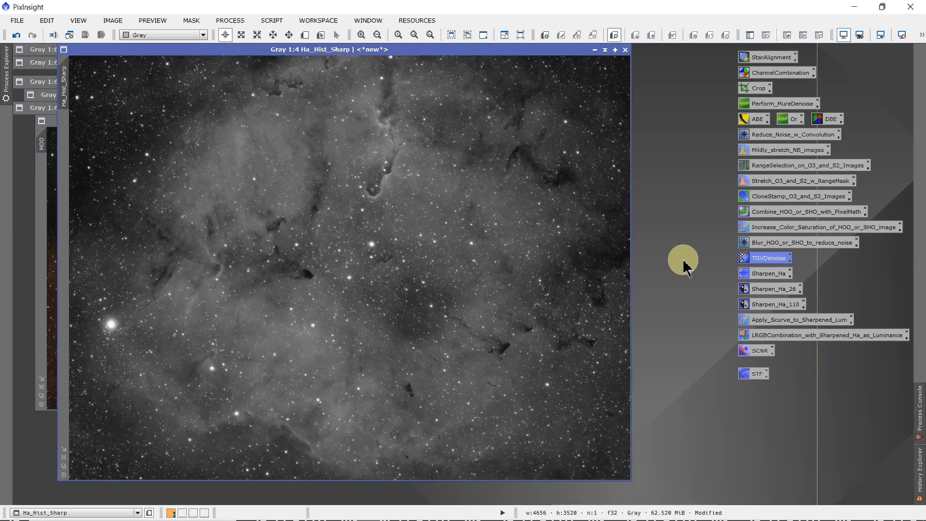
# - Sharpen Ha_Hist_Sharp using the saved Sharpen_Ha MultiscaleLinearTransform with a 0.025 bias on layers 2 to 4, and recheck its layer settings
pyautogui.doubleClick(765, 276)
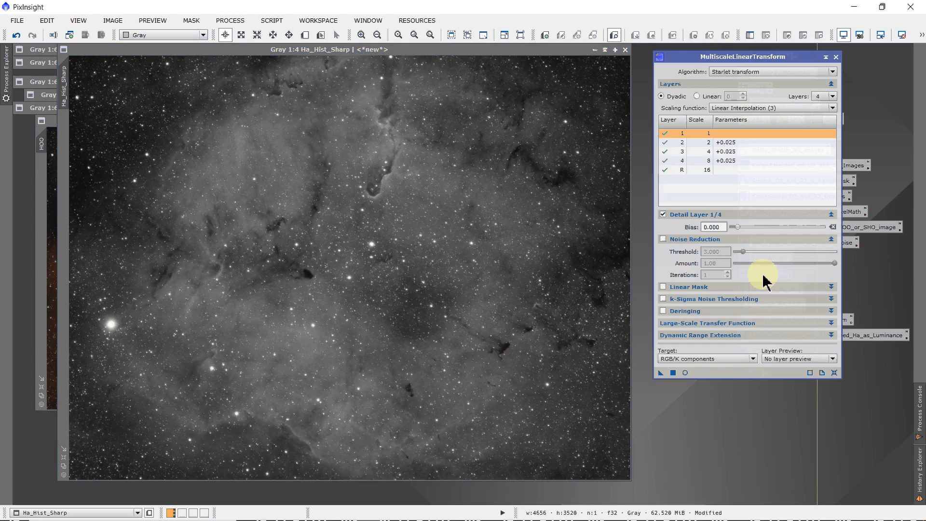
pyautogui.moveTo(759, 63); pyautogui.dragTo(741, 59)
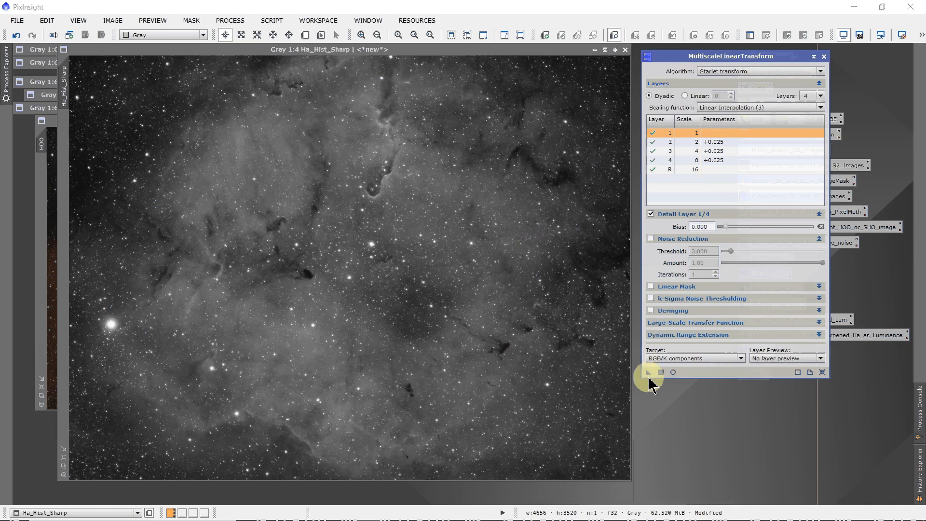
pyautogui.moveTo(649, 378); pyautogui.dragTo(825, 57)
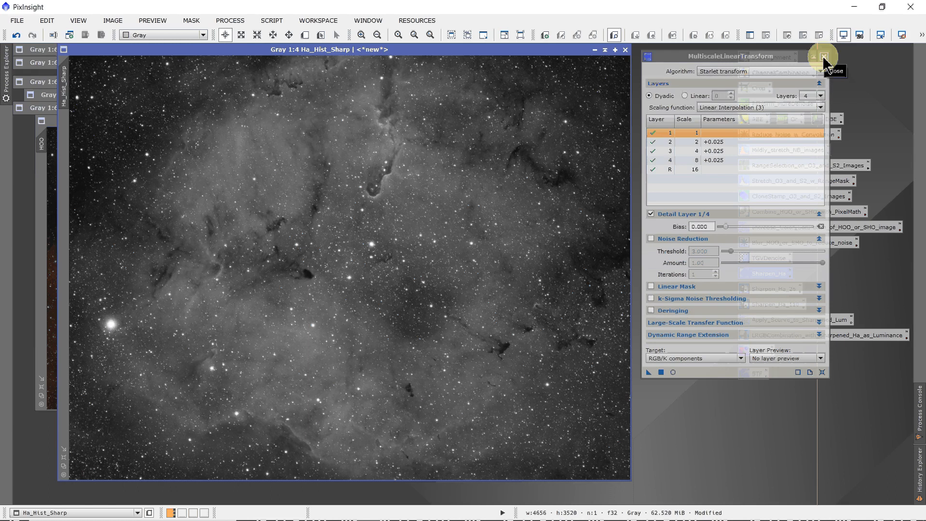
pyautogui.click(824, 56)
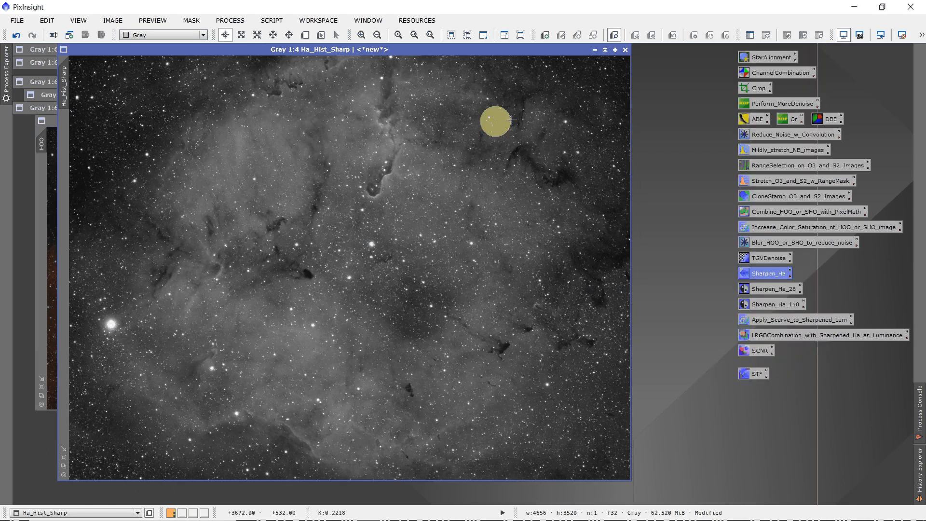
pyautogui.doubleClick(760, 279)
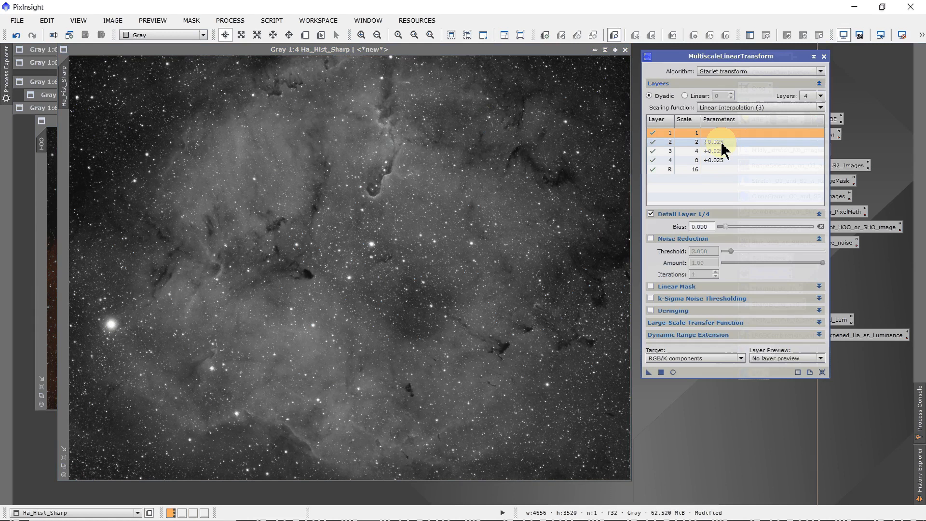
pyautogui.click(823, 56)
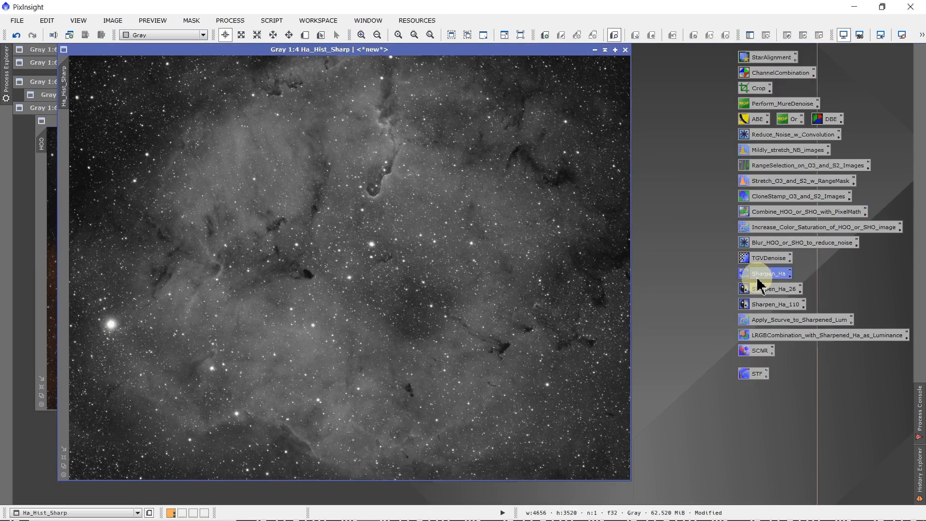
# - Apply the saved Sharpen_Ha_26 LocalHistogramEqualization to Ha_Hist_Sharp with kernel radius 26, contrast limit 2.0 and amount 0.150
pyautogui.click(767, 292)
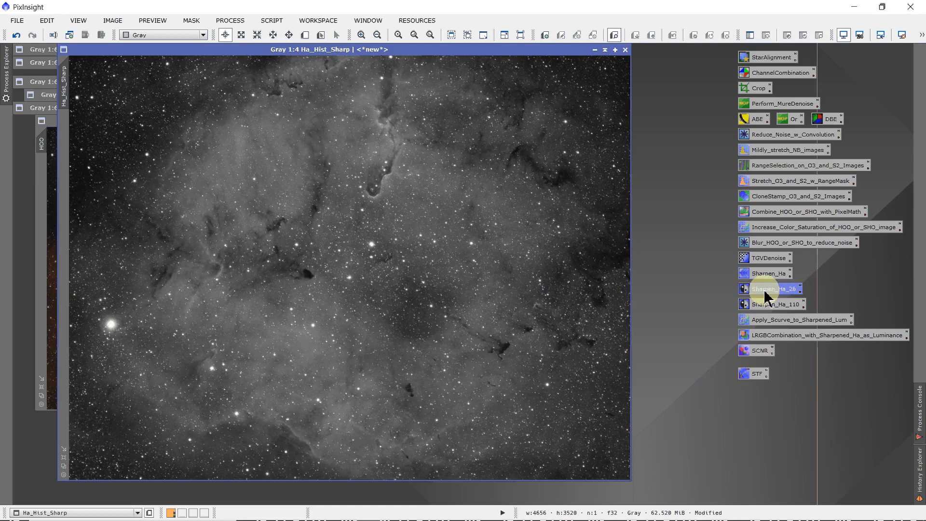
pyautogui.doubleClick(766, 294)
pyautogui.moveTo(733, 171); pyautogui.dragTo(755, 117)
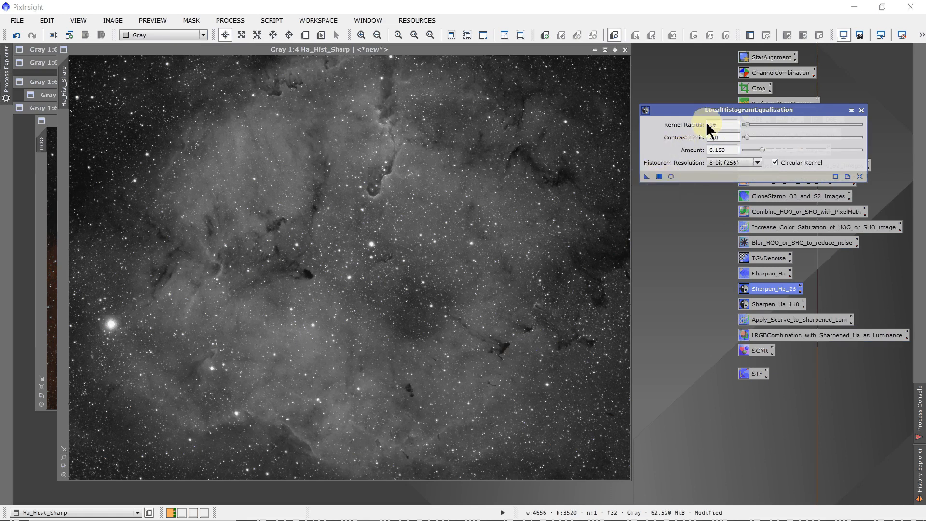
pyautogui.click(540, 199)
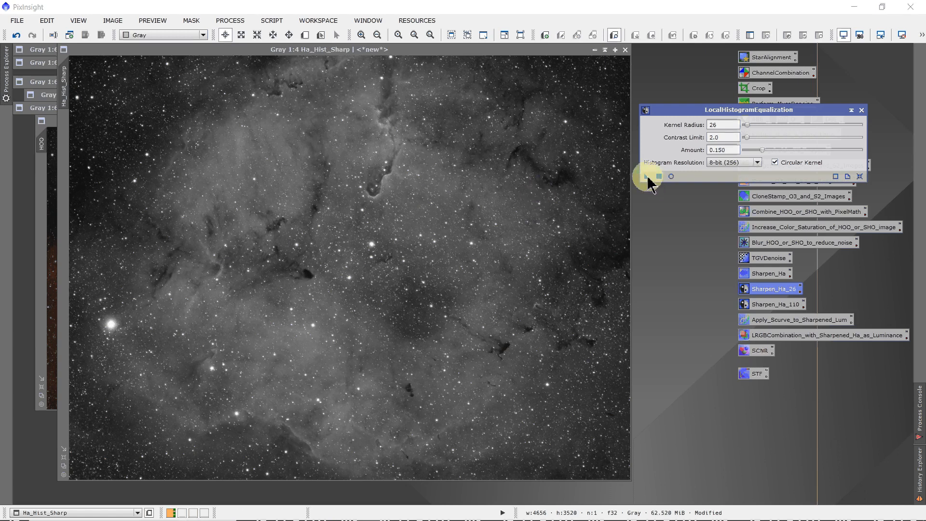
pyautogui.moveTo(646, 178); pyautogui.dragTo(502, 206)
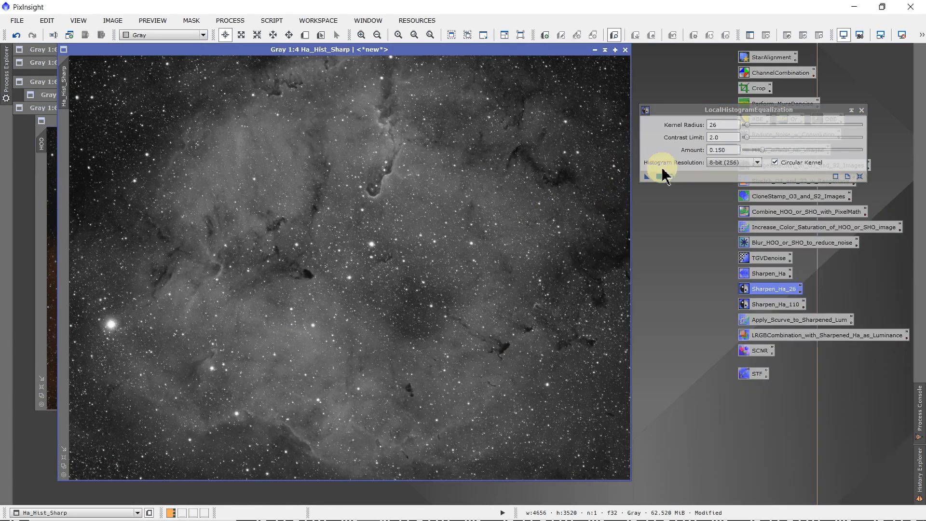
pyautogui.click(862, 110)
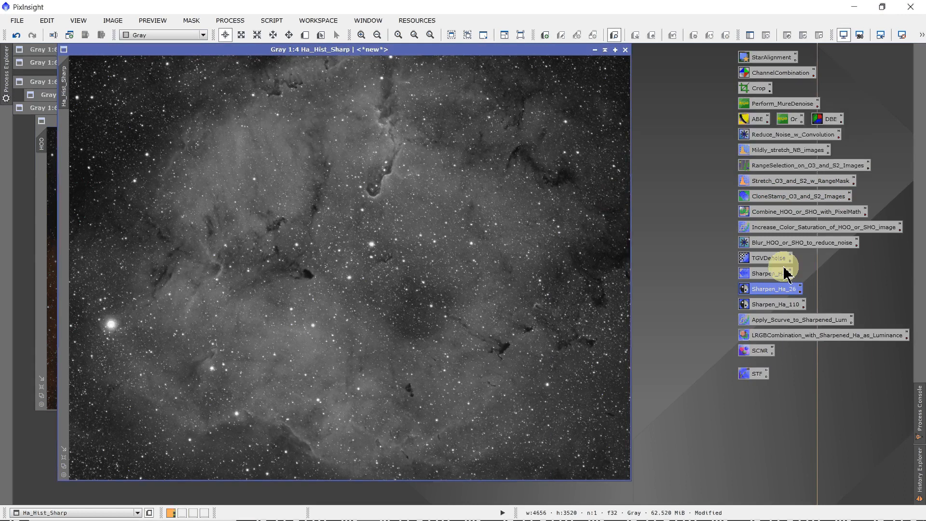
# - Apply the saved Sharpen_Ha_110 LocalHistogramEqualization to Ha_Hist_Sharp with kernel radius 110, contrast limit 2.0 and amount 0.150
pyautogui.doubleClick(771, 306)
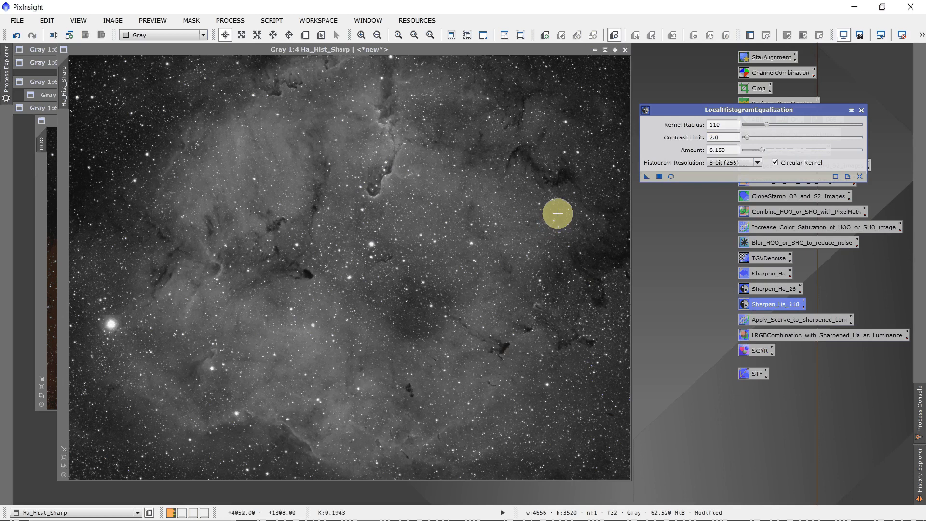
pyautogui.moveTo(646, 177); pyautogui.dragTo(503, 212)
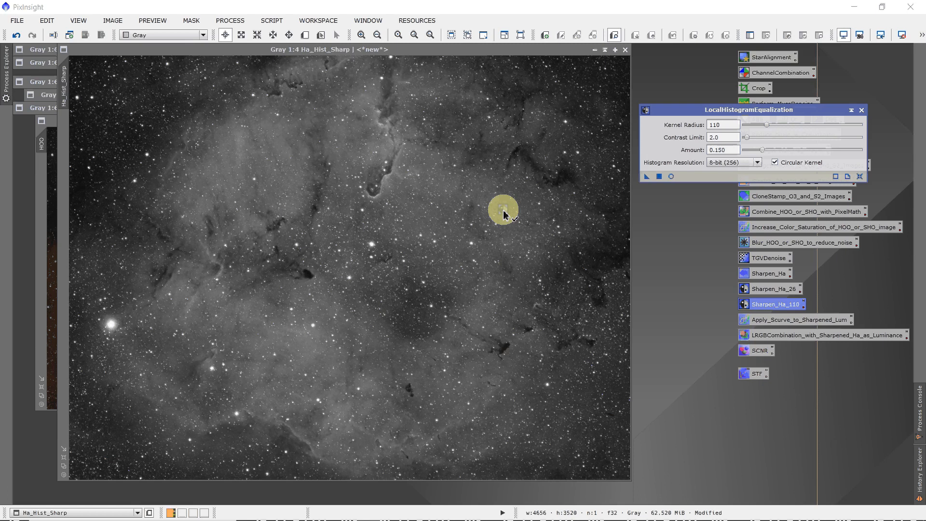
pyautogui.moveTo(504, 212); pyautogui.dragTo(505, 213)
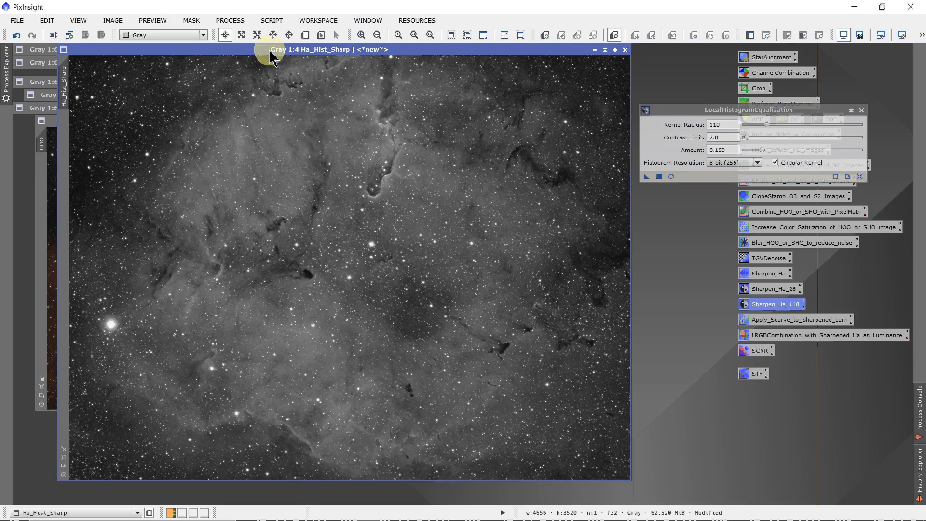
# - Collapse the Ha_Hist_Sharp window, park it beneath HOO_L and close LocalHistogramEqualization
pyautogui.click(605, 50)
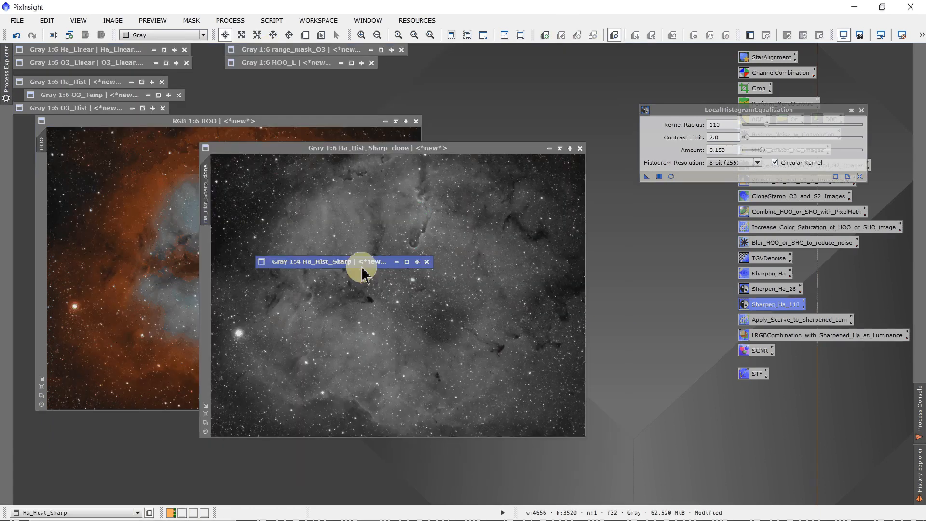
pyautogui.moveTo(346, 268); pyautogui.dragTo(318, 81)
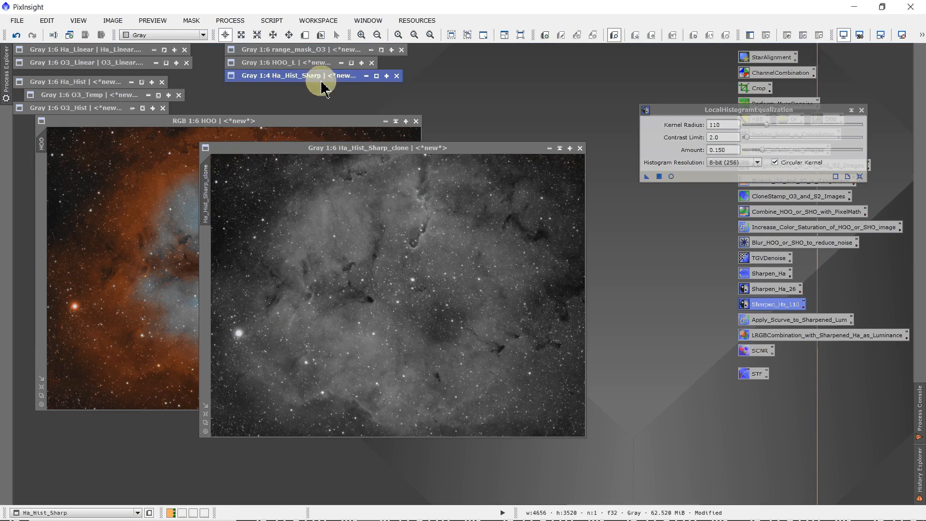
pyautogui.click(861, 110)
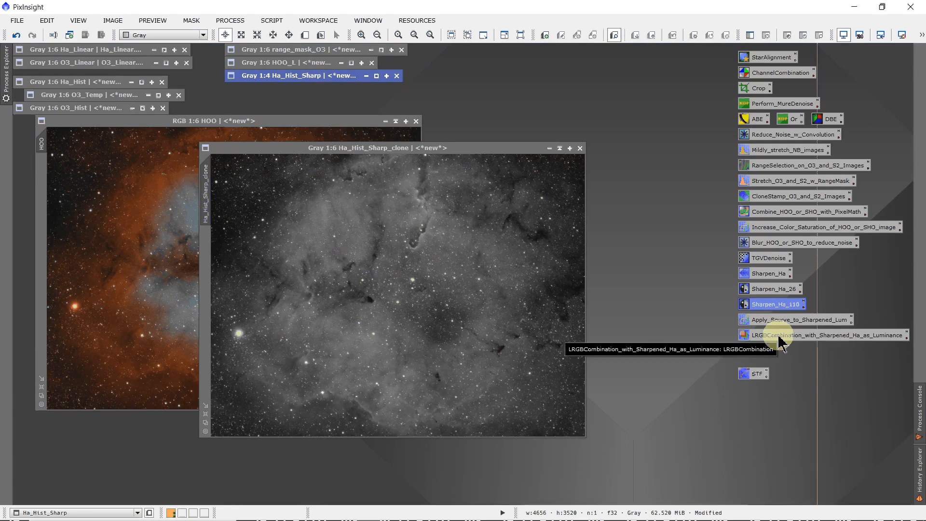
# - Close the Ha_Hist_Sharp_clone image, accepting that its existing mask references are broken
pyautogui.click(580, 148)
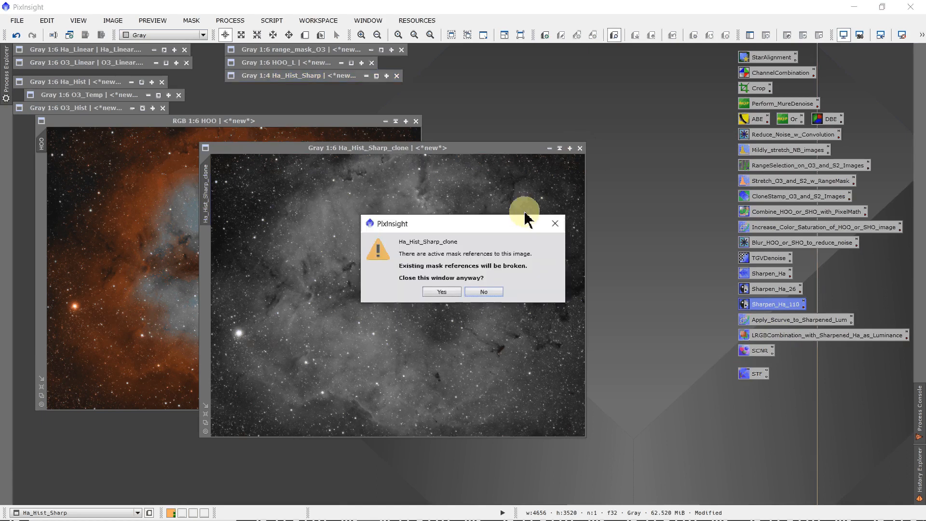
pyautogui.click(440, 292)
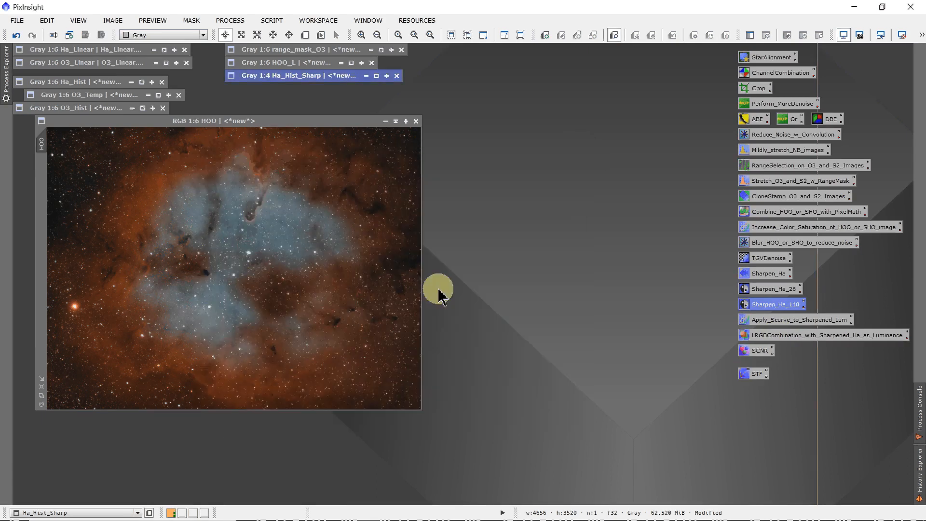
# - Open the saved LRGBCombination_with_Sharpened_Ha_as_Luminance process and select Ha_Hist_Sharp as its lightness source image
pyautogui.click(776, 338)
pyautogui.doubleClick(778, 337)
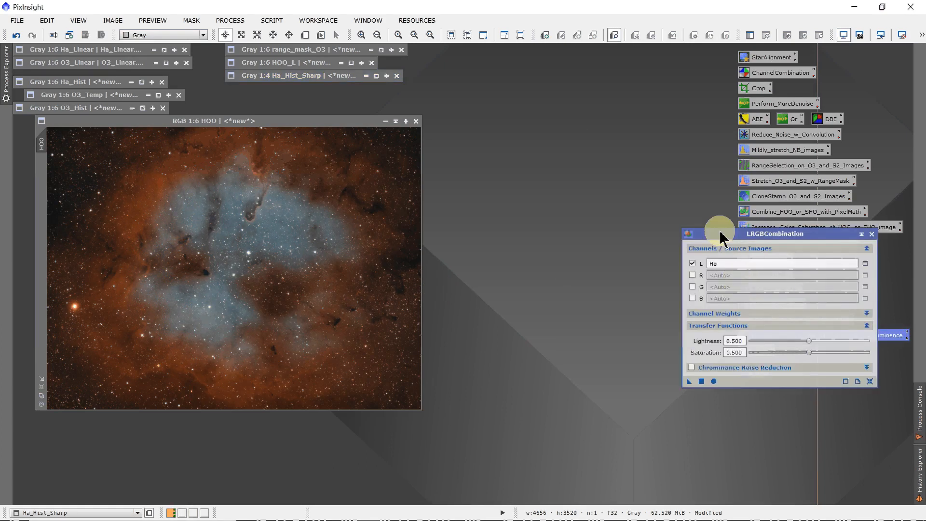
pyautogui.moveTo(719, 233); pyautogui.dragTo(560, 174)
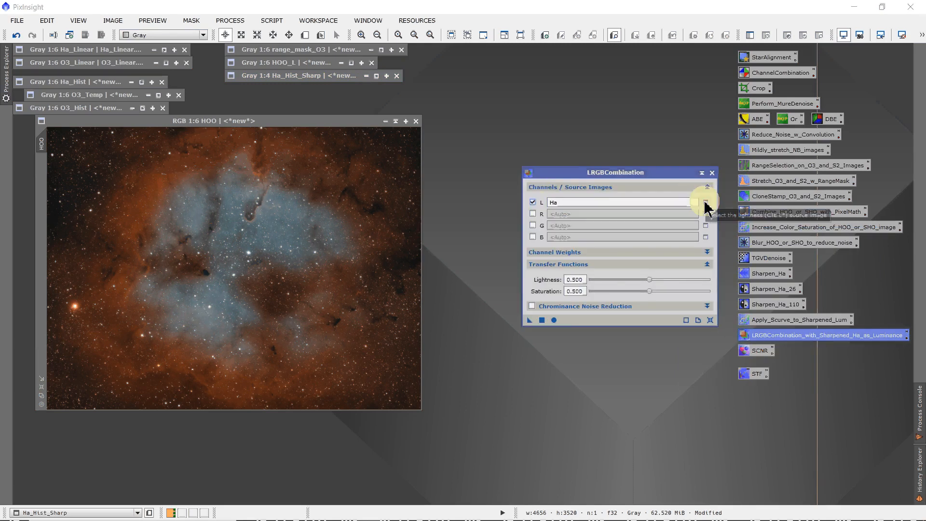
pyautogui.click(533, 203)
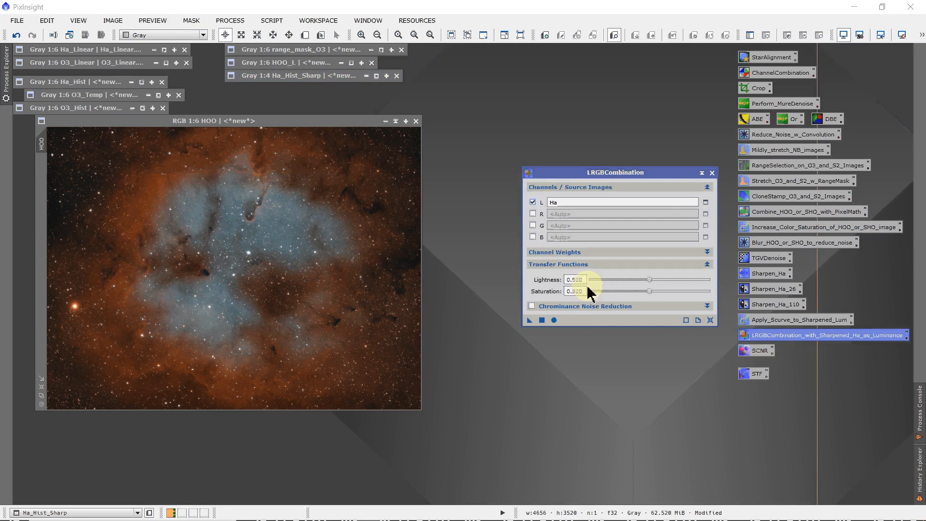
pyautogui.click(577, 290)
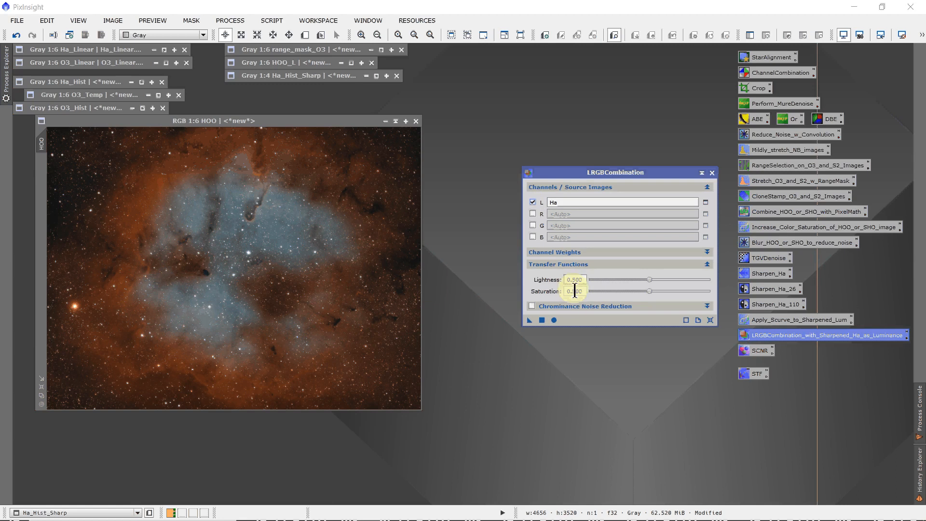
pyautogui.click(553, 320)
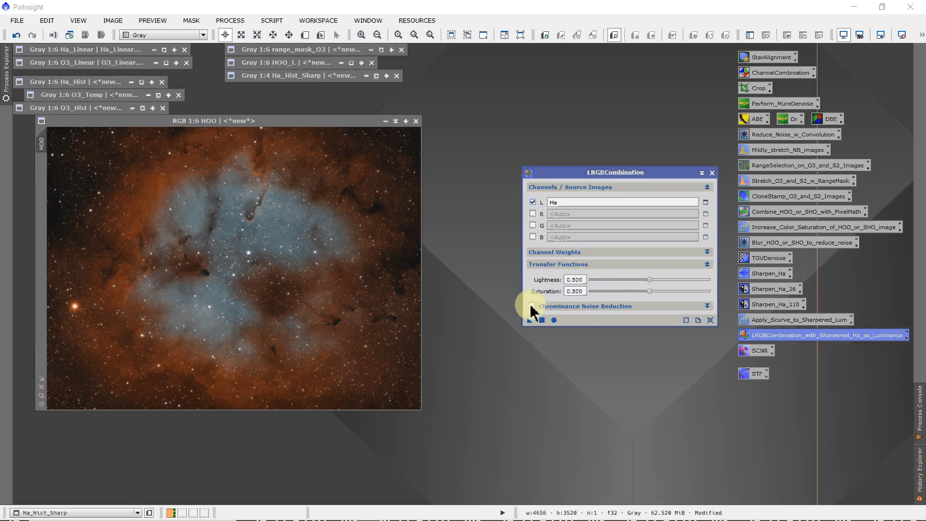
pyautogui.click(706, 204)
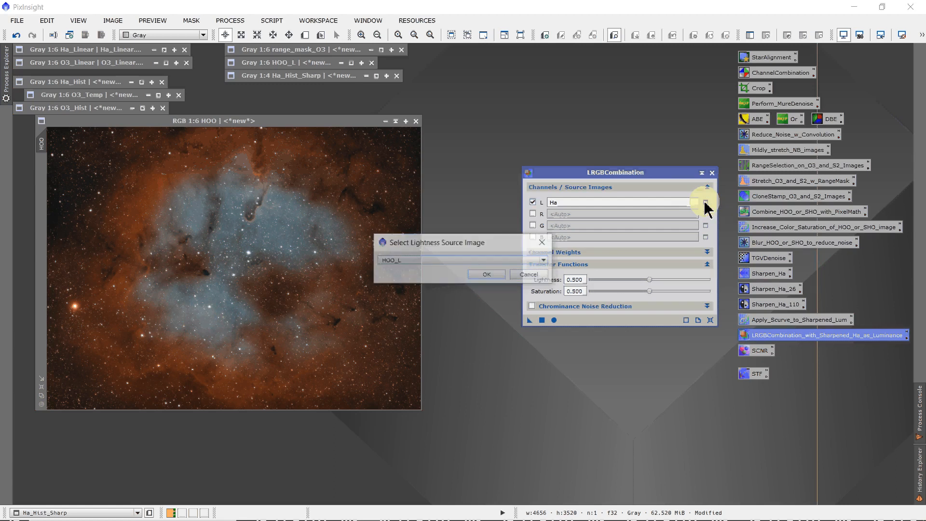
pyautogui.click(428, 260)
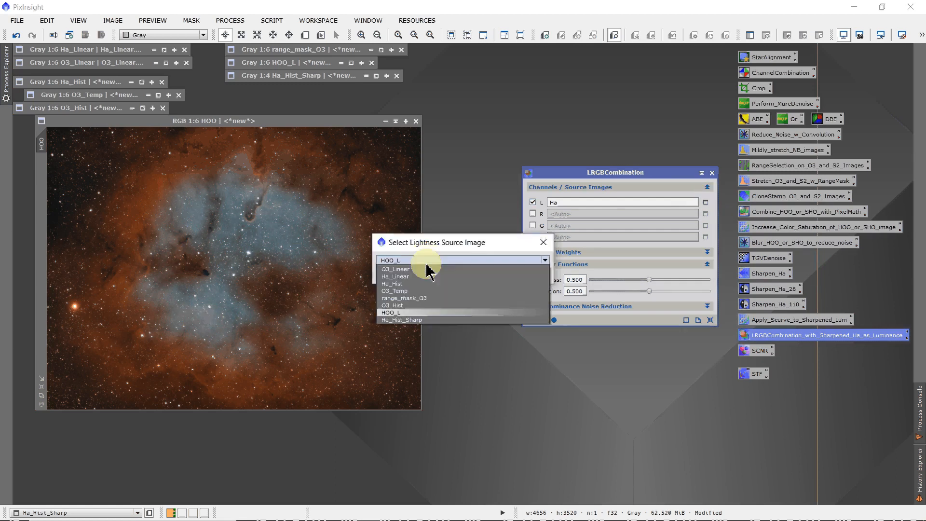
pyautogui.click(406, 320)
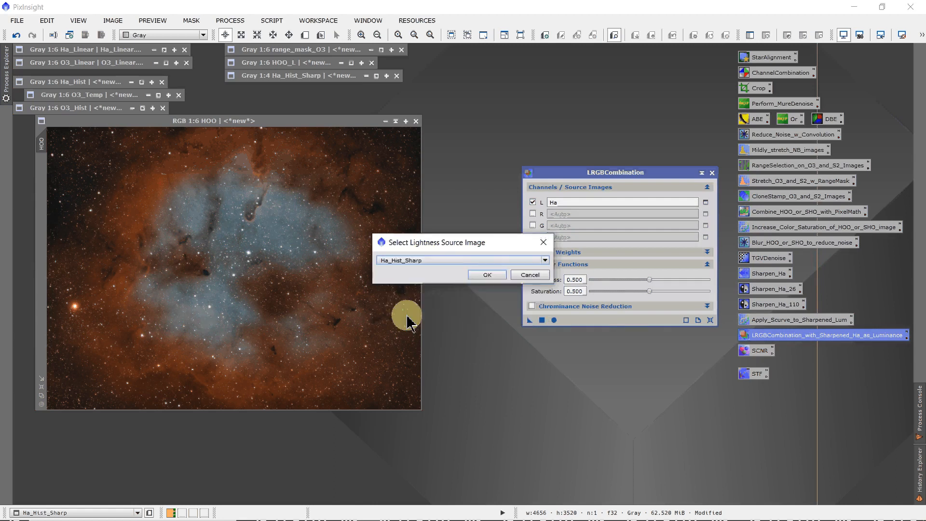
pyautogui.click(480, 278)
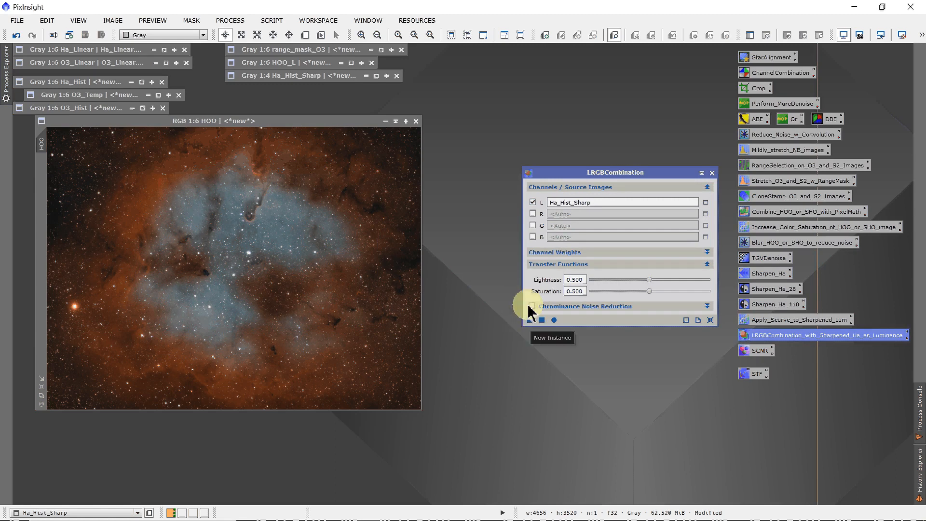
pyautogui.moveTo(573, 177); pyautogui.dragTo(703, 137)
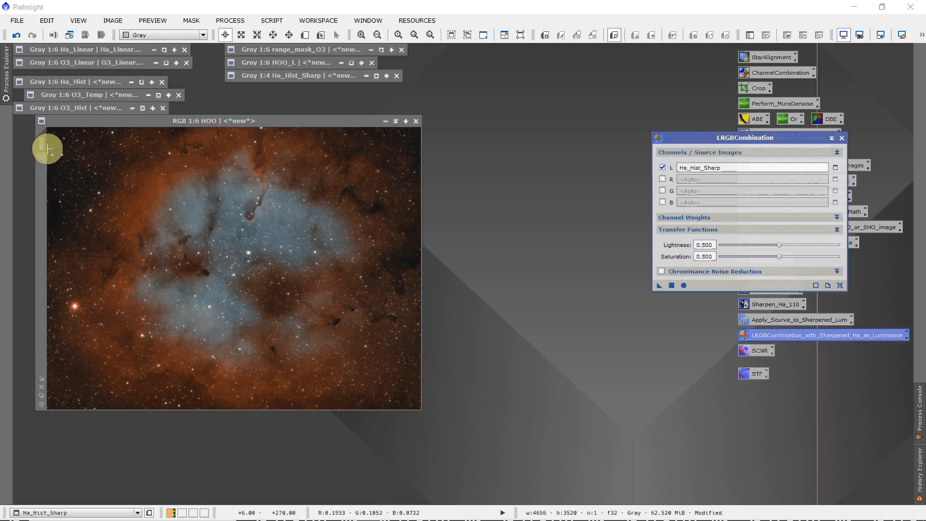
# - Clone the HOO image and rename the copy HOO_LRGB
pyautogui.moveTo(66, 120); pyautogui.dragTo(152, 141)
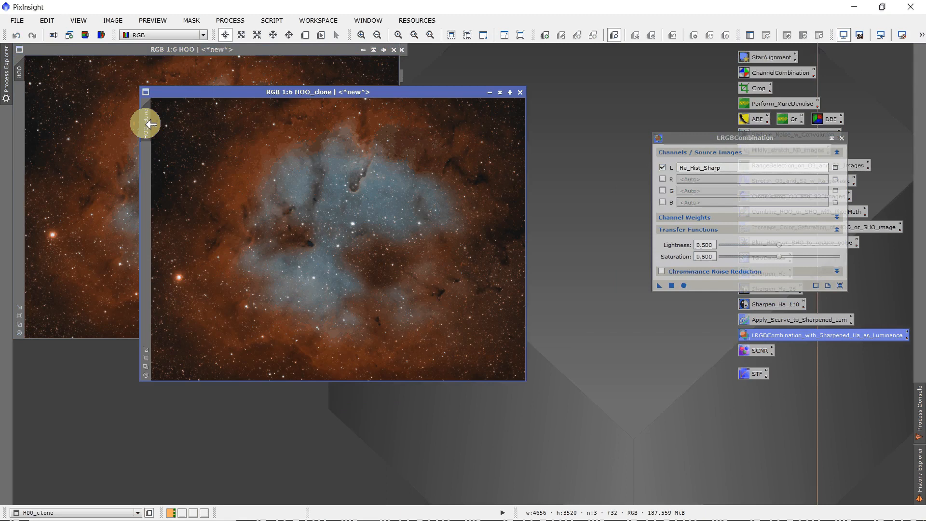
pyautogui.doubleClick(149, 124)
pyautogui.click(414, 269)
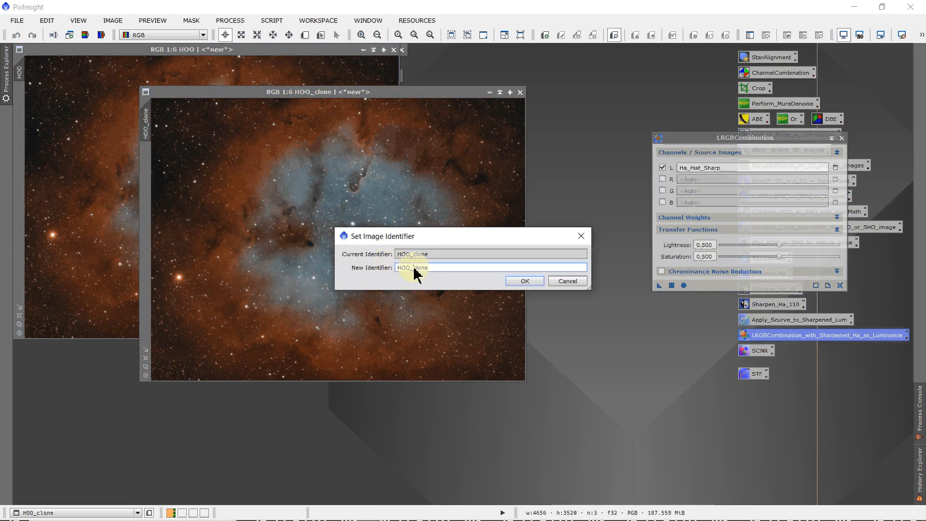
pyautogui.moveTo(414, 268); pyautogui.dragTo(431, 269)
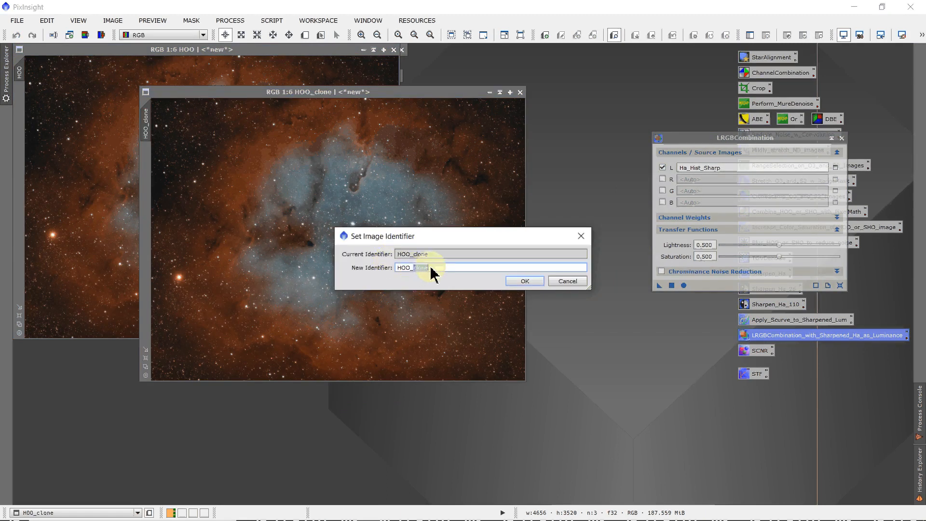
pyautogui.write('LRGB')
pyautogui.click(522, 283)
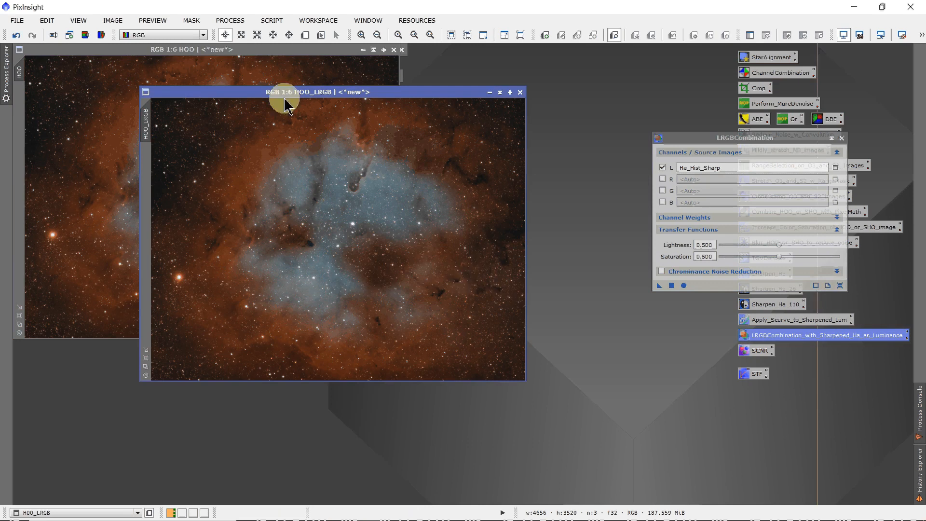
# - Define a preview on HOO_LRGB around the dark pillar in the nebula's upper centre at 3:1 zoom, and display it
pyautogui.click(147, 356)
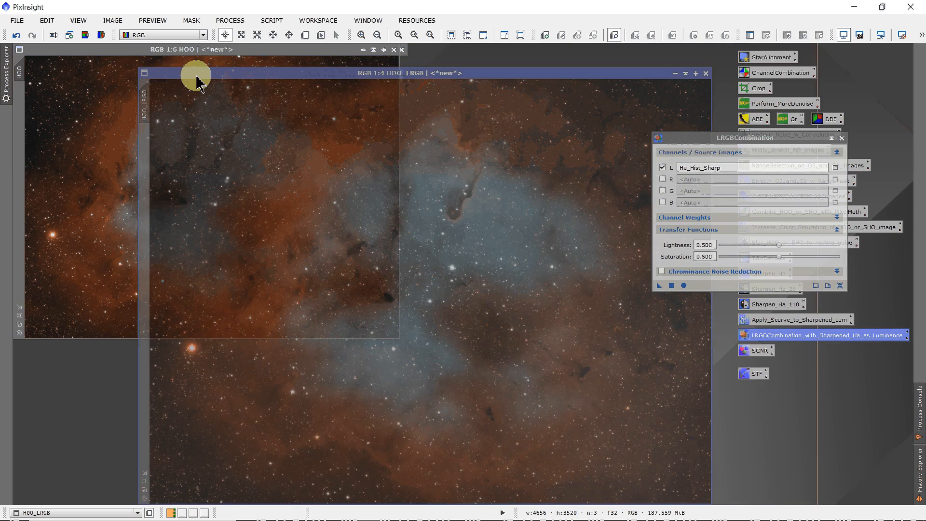
pyautogui.moveTo(197, 82); pyautogui.dragTo(80, 64)
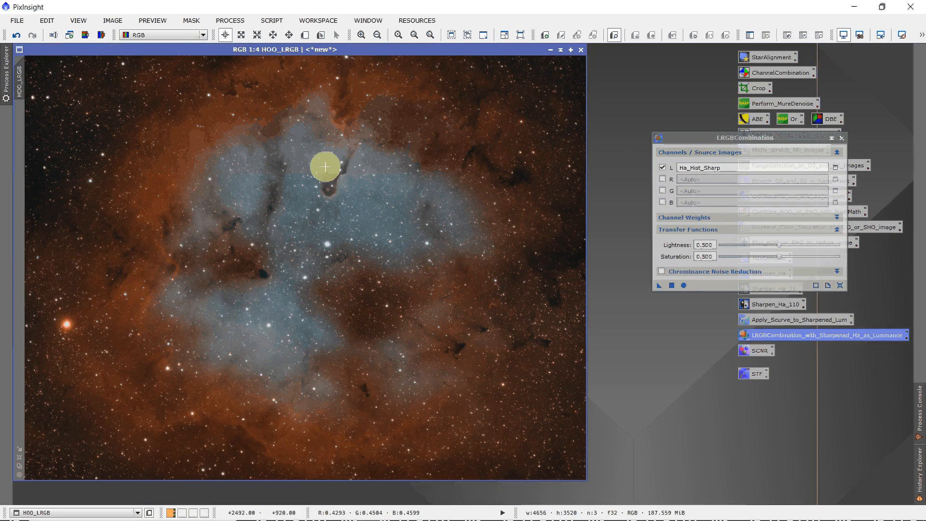
pyautogui.scroll(5, 325, 167)
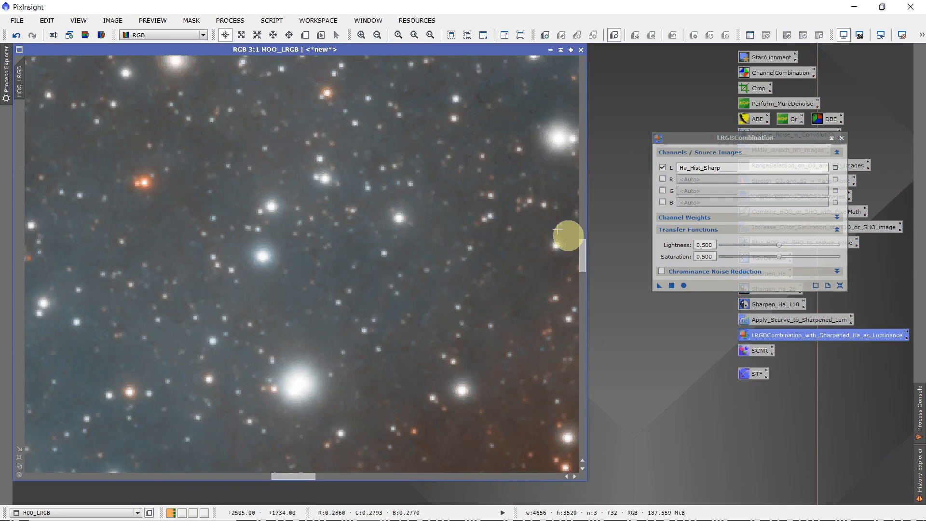
pyautogui.moveTo(583, 262); pyautogui.dragTo(569, 143)
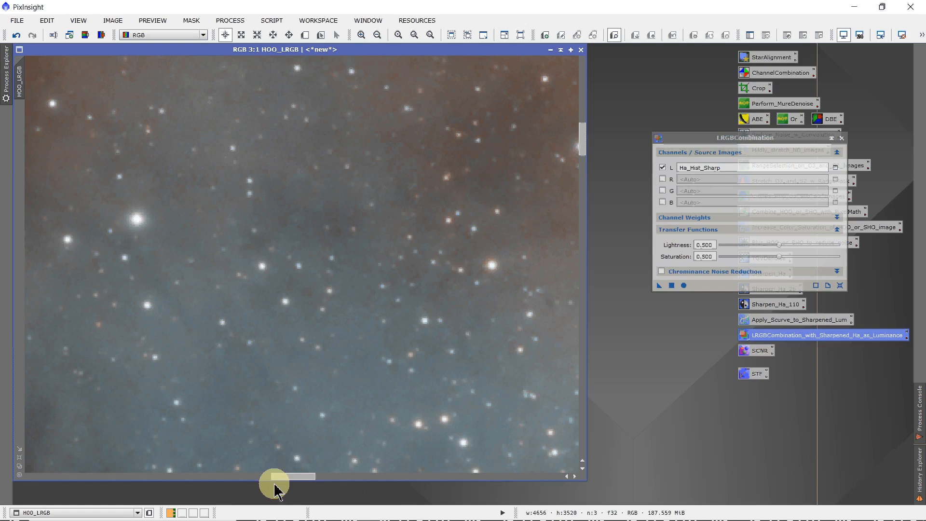
pyautogui.moveTo(283, 477); pyautogui.dragTo(327, 476)
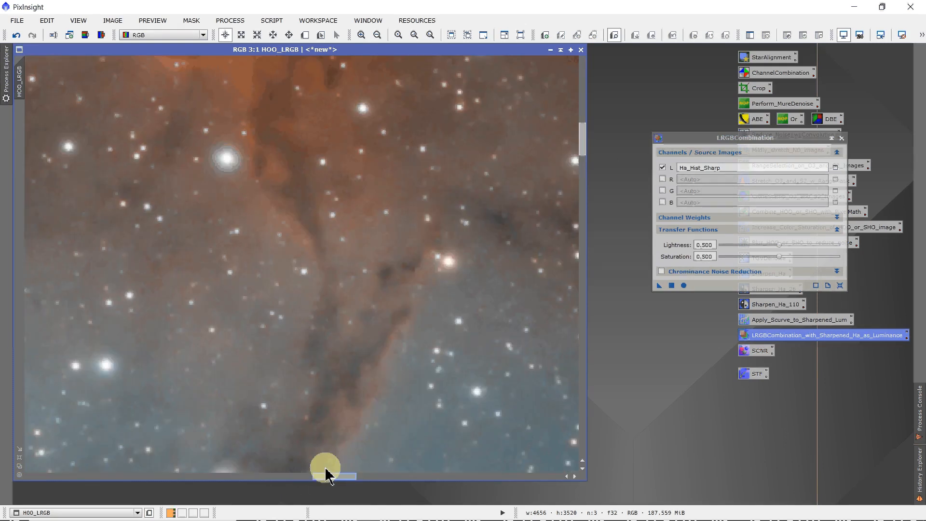
pyautogui.click(305, 35)
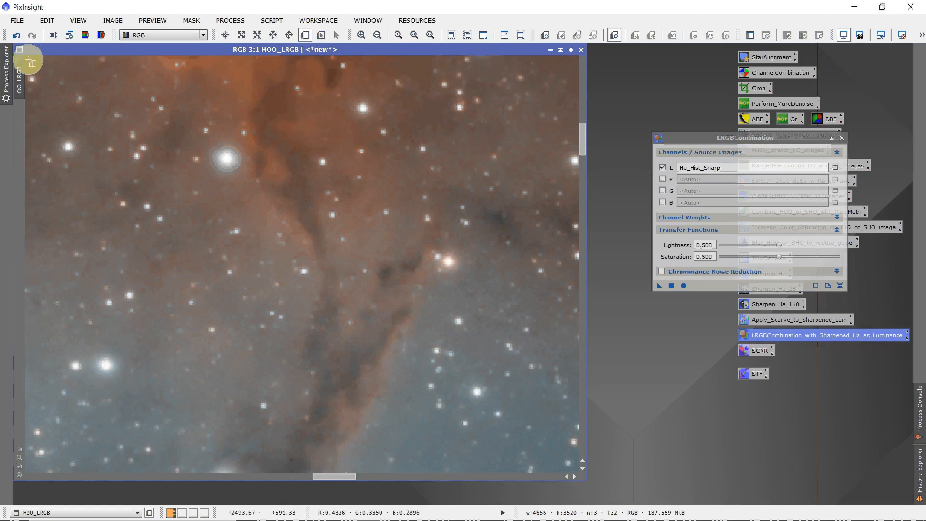
pyautogui.moveTo(30, 61); pyautogui.dragTo(572, 471)
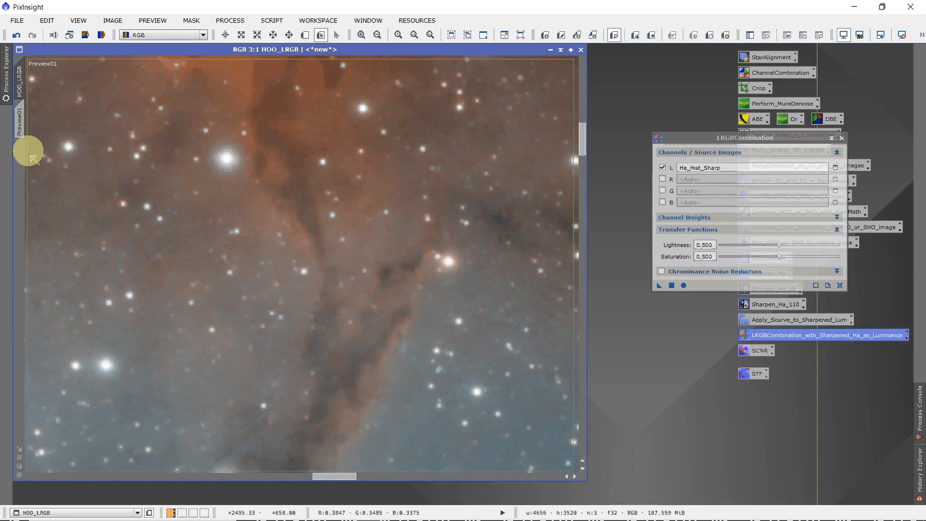
pyautogui.click(22, 135)
pyautogui.scroll(2, 164, 193)
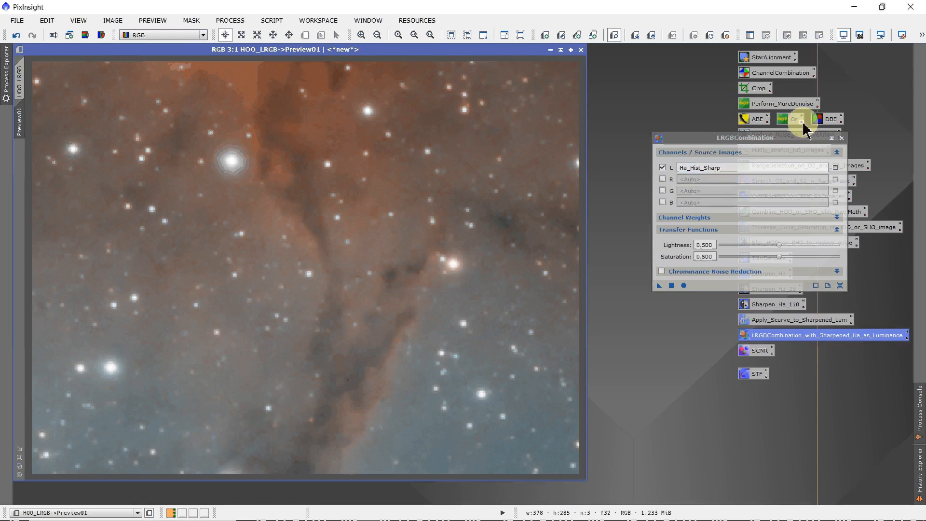
# - Tune the saved Blur_HOO_or_SHO_to_reduce_noise Convolution in a real-time preview to StdDev 1.50 and Shape 2.00, and close the real-time preview
pyautogui.moveTo(791, 139); pyautogui.dragTo(795, 326)
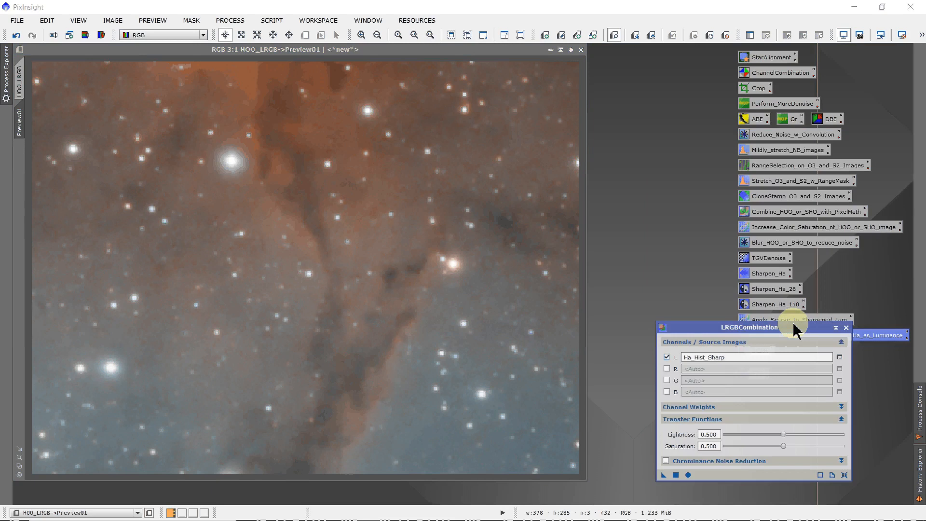
pyautogui.doubleClick(782, 243)
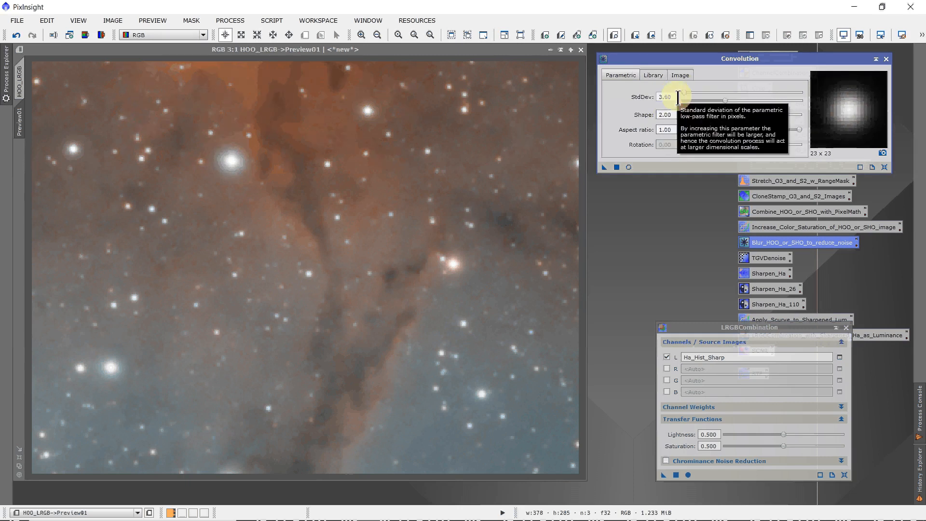
pyautogui.click(629, 167)
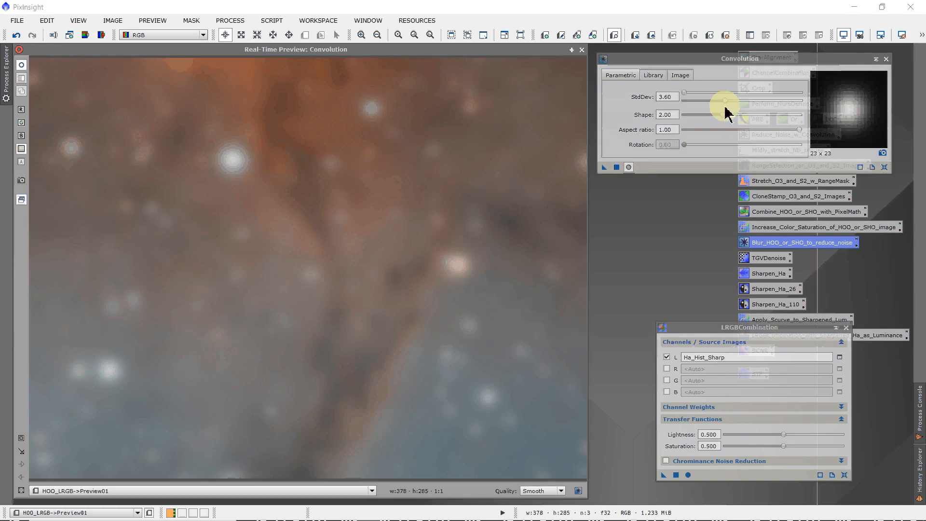
pyautogui.moveTo(722, 117); pyautogui.dragTo(681, 117)
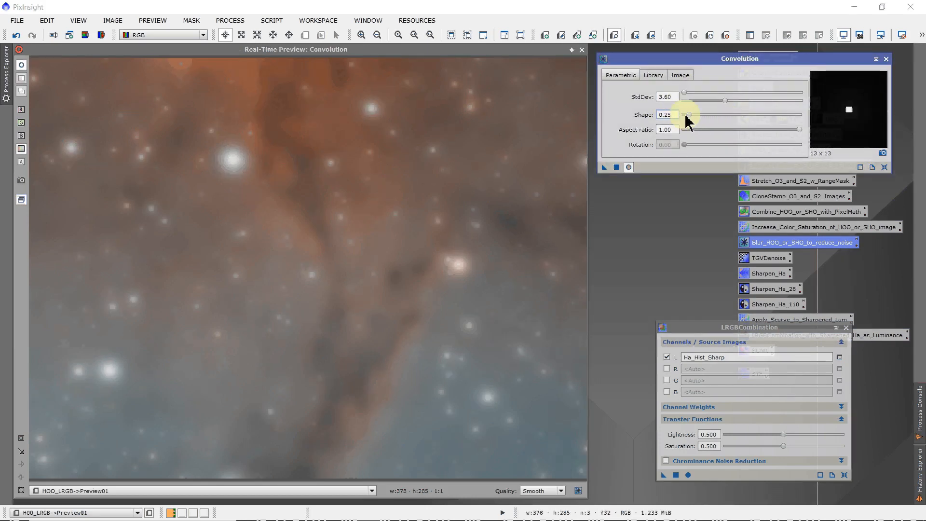
pyautogui.click(689, 116)
pyautogui.moveTo(688, 115); pyautogui.dragTo(701, 100)
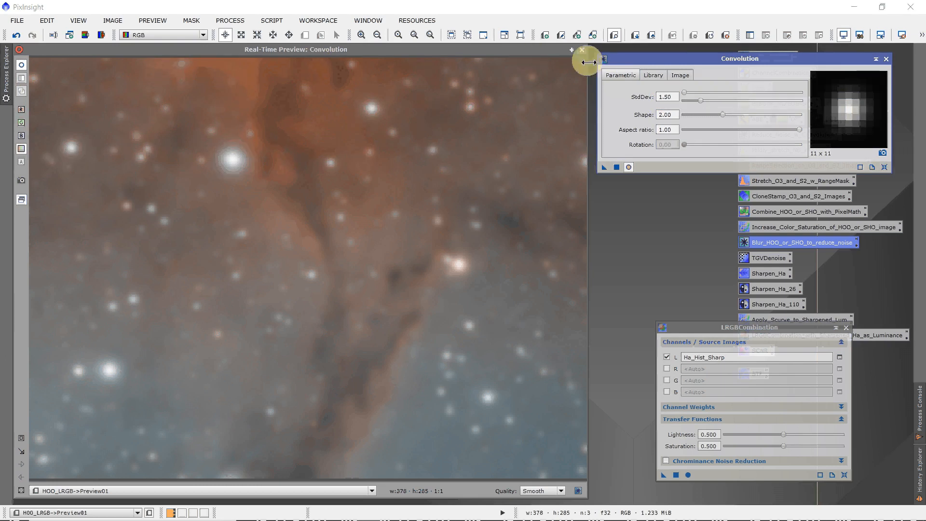
pyautogui.click(581, 50)
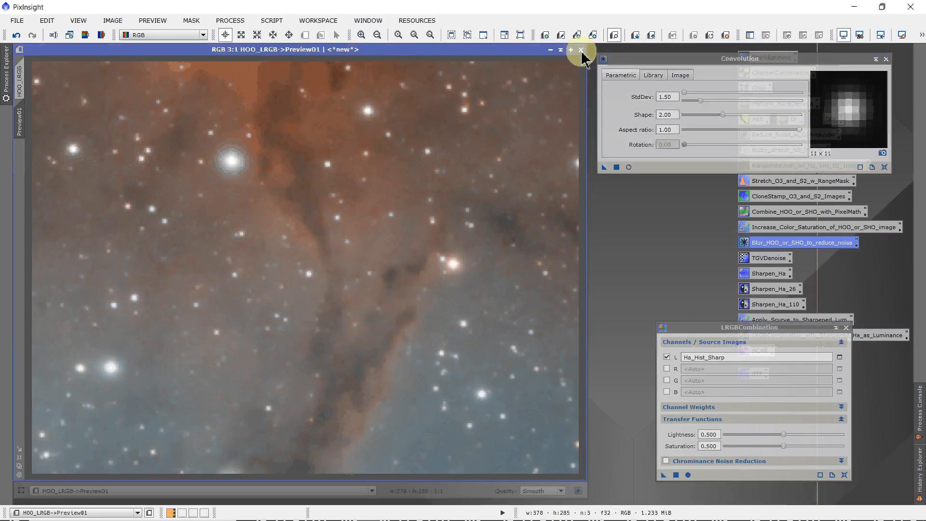
# - Return to the full HOO_LRGB image and delete all of its previews
pyautogui.click(25, 83)
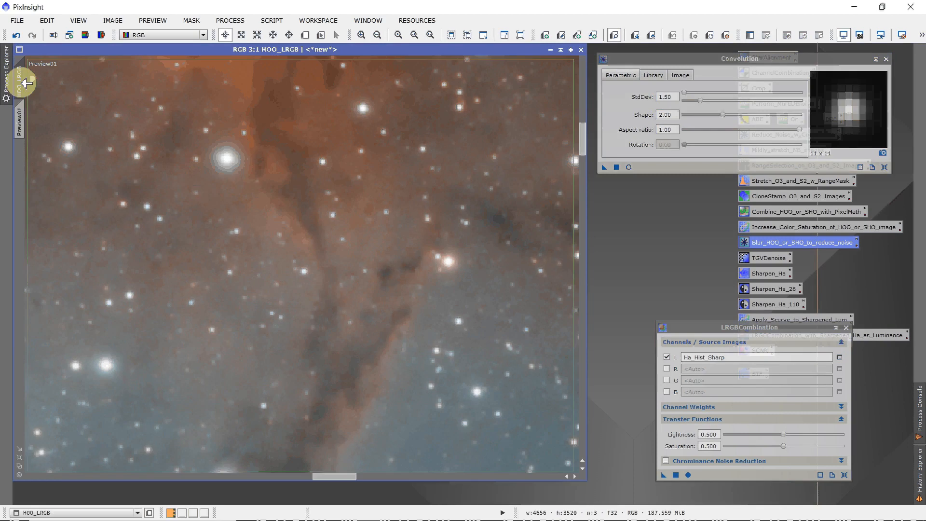
pyautogui.click(154, 21)
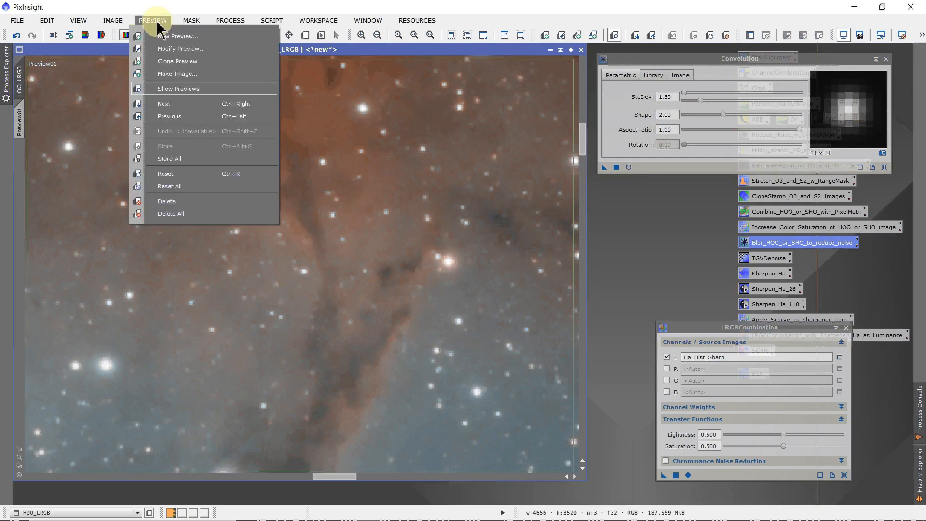
pyautogui.click(180, 212)
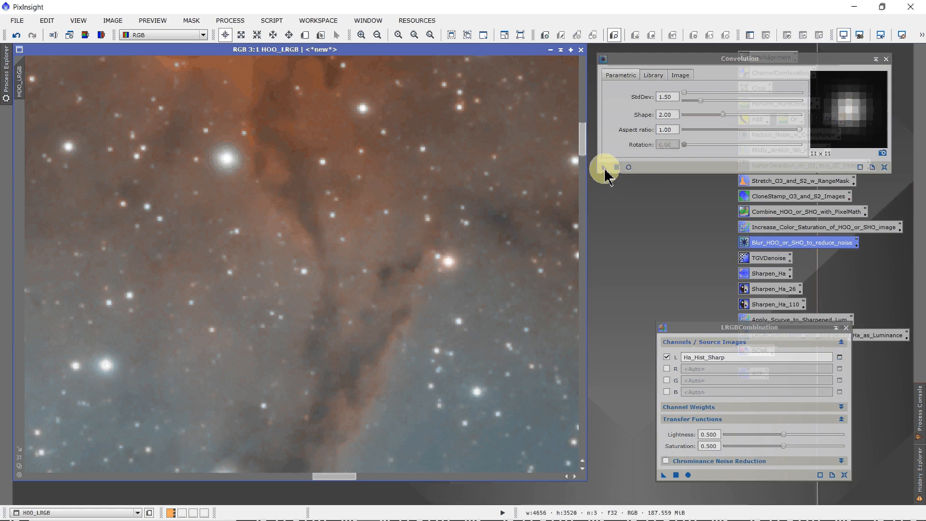
# - Apply the Convolution with StdDev 1.50 and Shape 2.00 to the whole HOO_LRGB image
pyautogui.moveTo(605, 169); pyautogui.dragTo(353, 194)
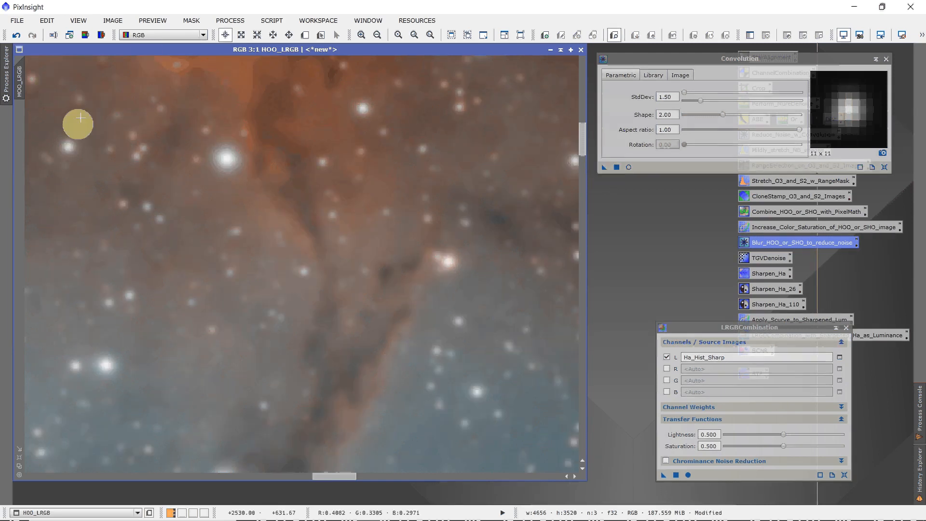
pyautogui.scroll(-2, 160, 182)
pyautogui.scroll(-3, 160, 182)
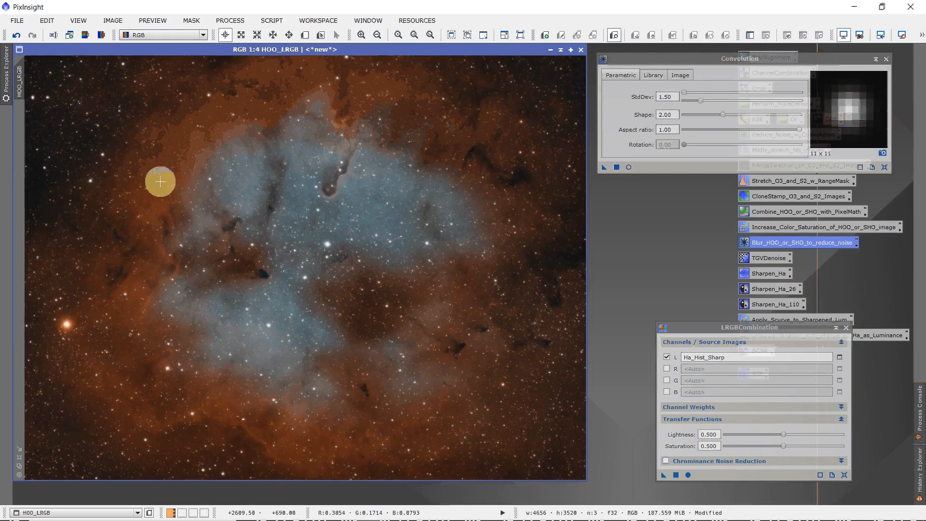
# - Apply LRGBCombination with Ha_Hist_Sharp as luminance to HOO_LRGB, and close the Convolution and LRGBCombination processes
pyautogui.scroll(-1, 160, 181)
pyautogui.scroll(1, 160, 182)
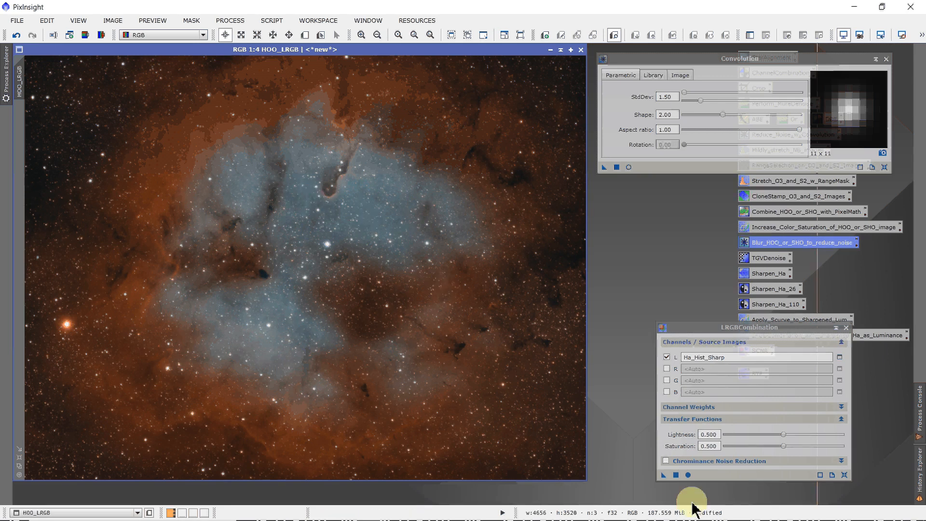
pyautogui.click(664, 477)
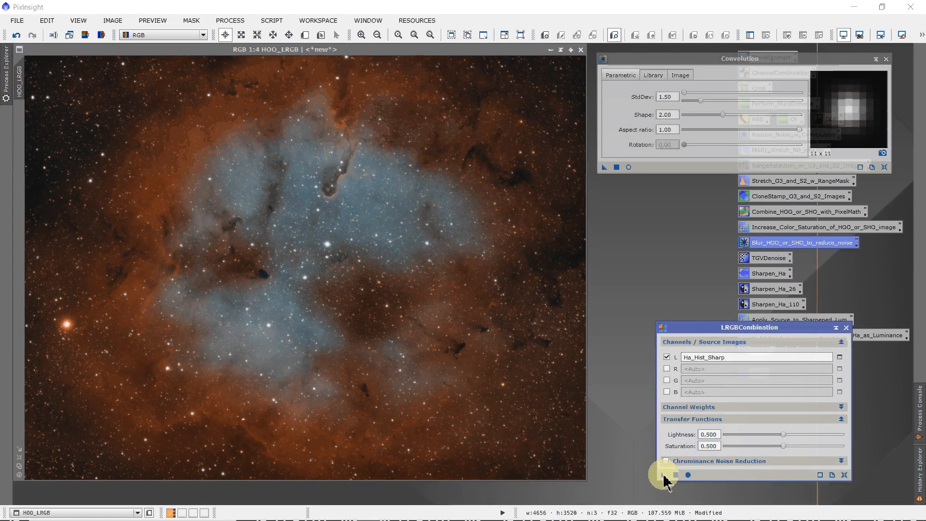
pyautogui.moveTo(664, 477); pyautogui.dragTo(360, 305)
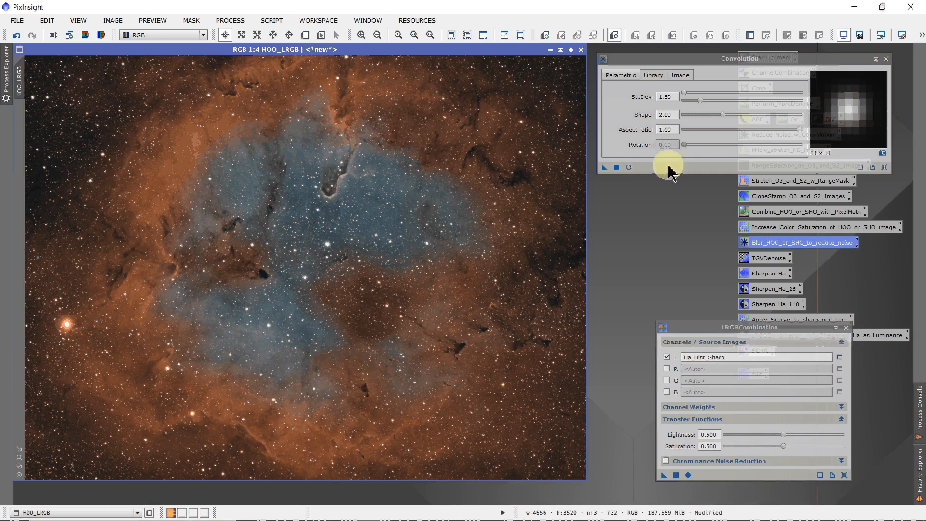
pyautogui.click(886, 59)
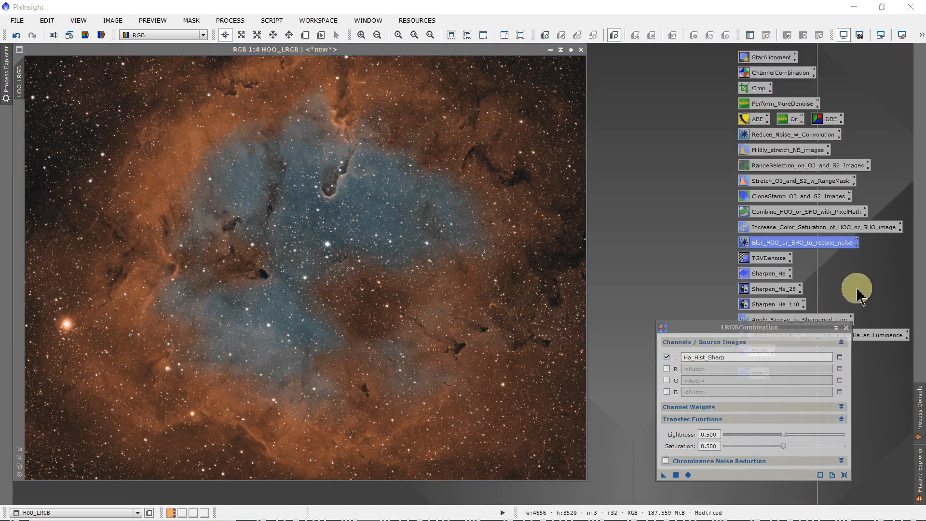
pyautogui.click(845, 328)
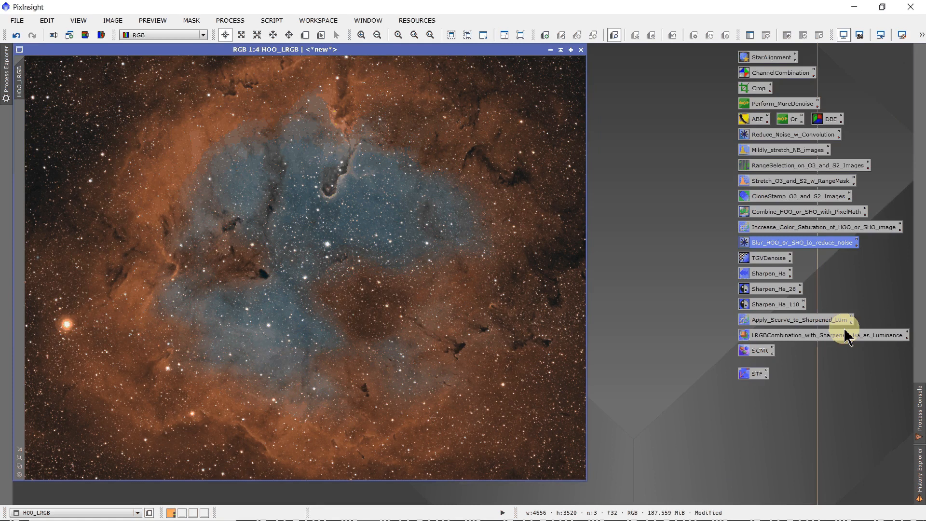
# - Inspect the HOO_LRGB result at 1:2 and 1:1 zoom, including the dark pillar in the nebula's upper centre, and return to the full view
pyautogui.scroll(1, 332, 206)
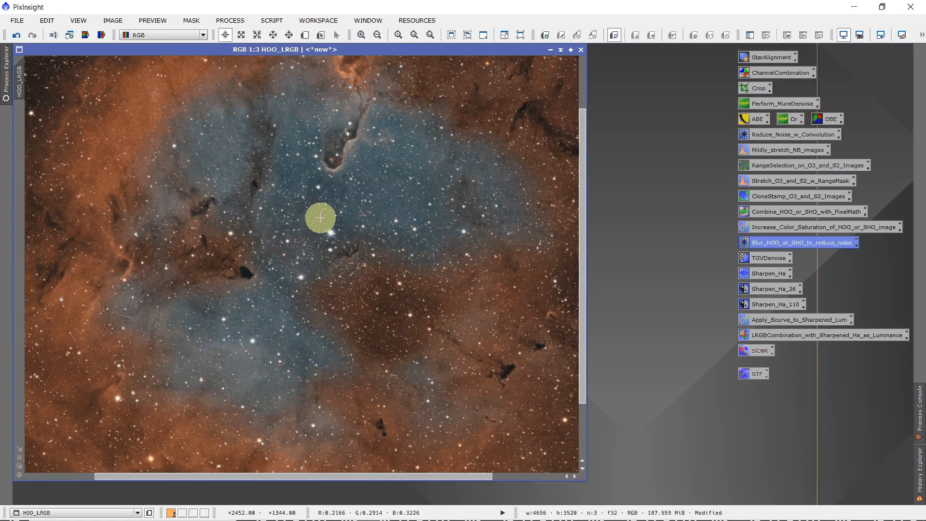
pyautogui.scroll(1, 320, 217)
pyautogui.scroll(1, 323, 219)
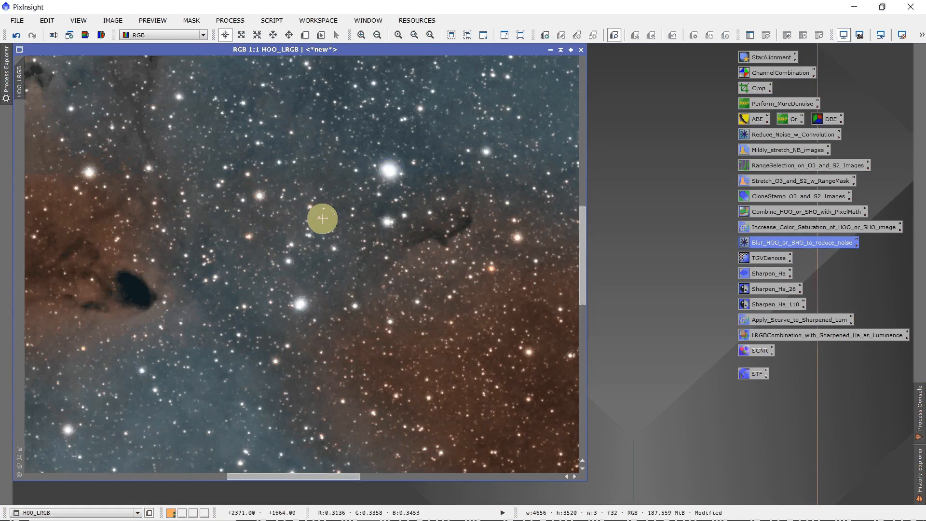
pyautogui.scroll(-1, 322, 219)
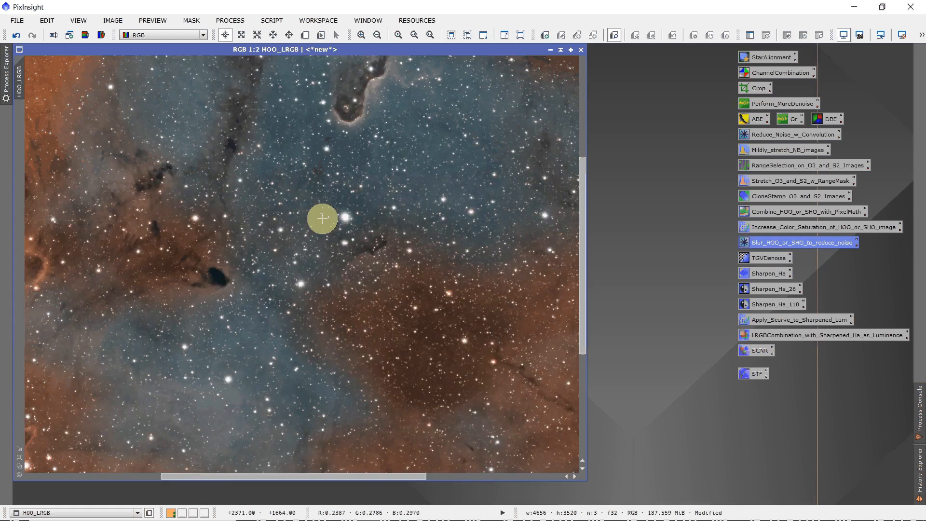
pyautogui.scroll(-2, 322, 218)
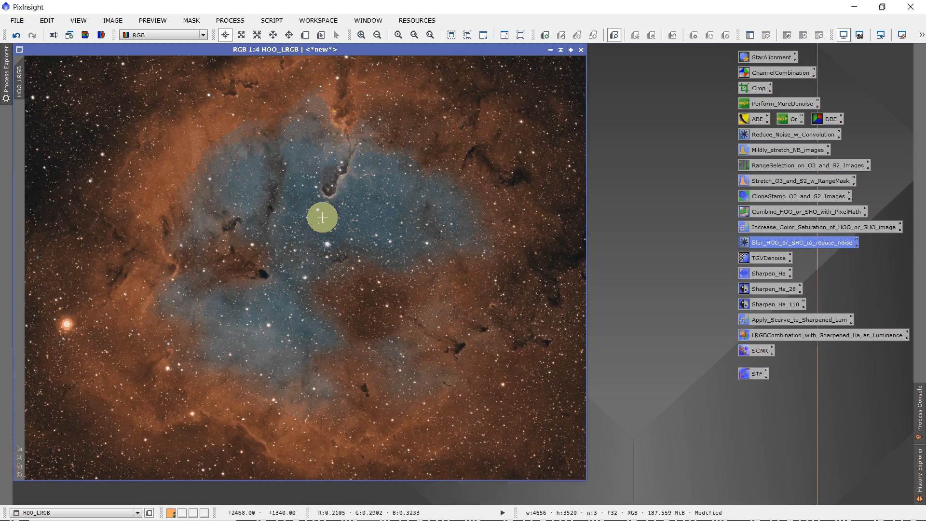
pyautogui.scroll(1, 407, 194)
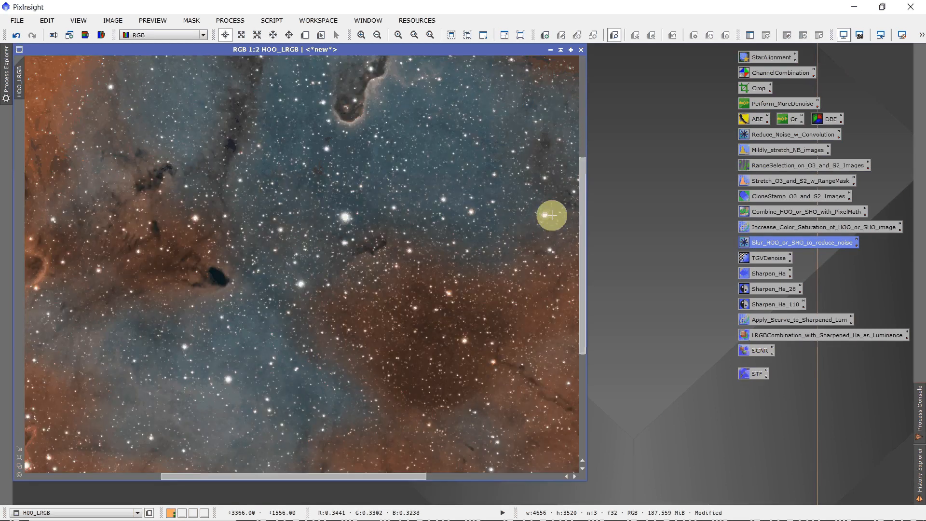
pyautogui.moveTo(582, 208); pyautogui.dragTo(581, 102)
pyautogui.scroll(1, 392, 310)
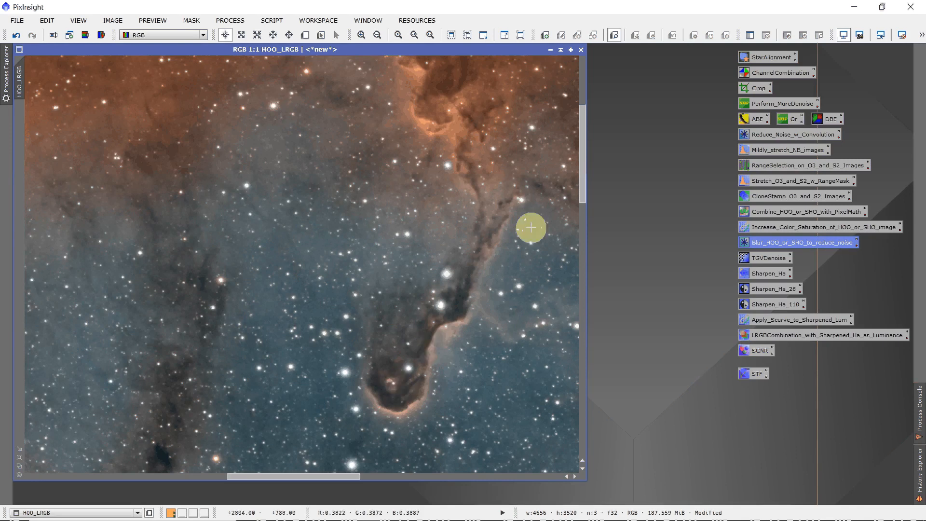
pyautogui.scroll(1, 531, 227)
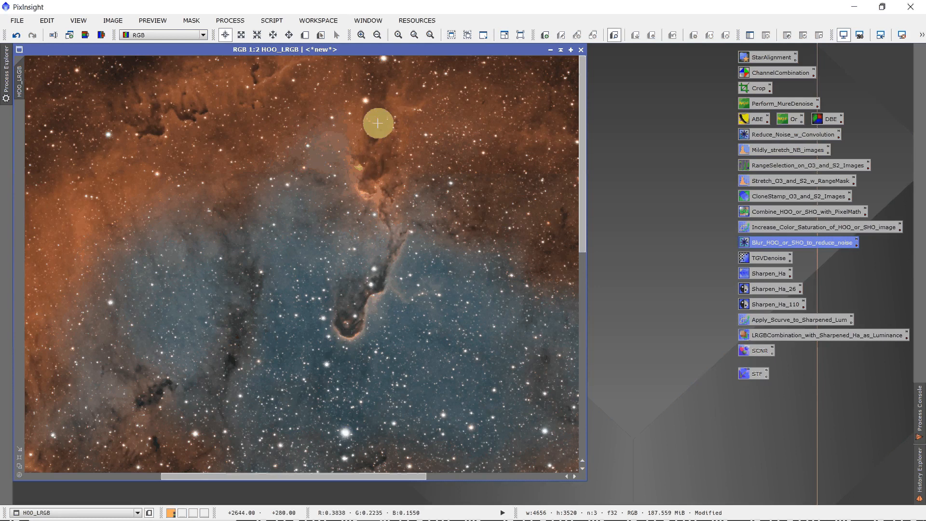
pyautogui.scroll(3, 449, 212)
pyautogui.scroll(-1, 449, 212)
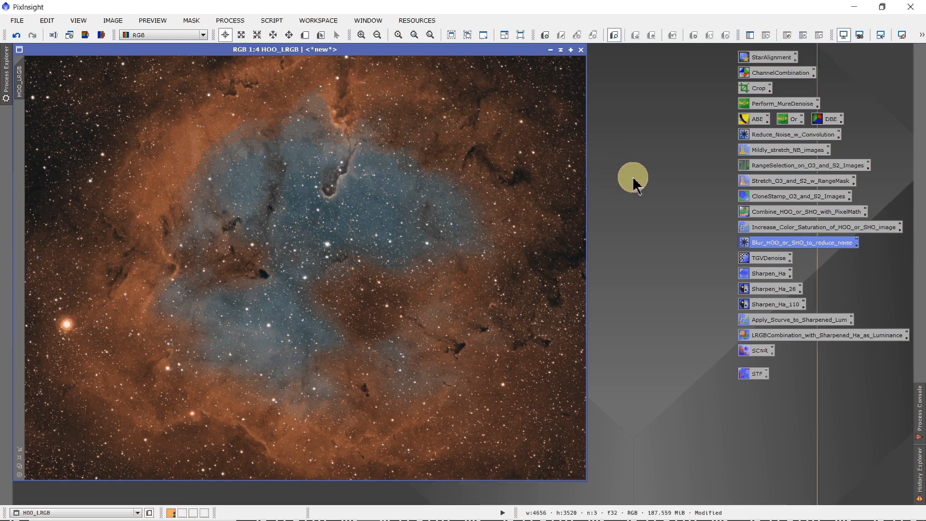
# - Check HOO_LRGB's histogram in HistogramTransformation and read the RGB values of the image's dark areas in the lower-left and upper-left corners
pyautogui.doubleClick(750, 151)
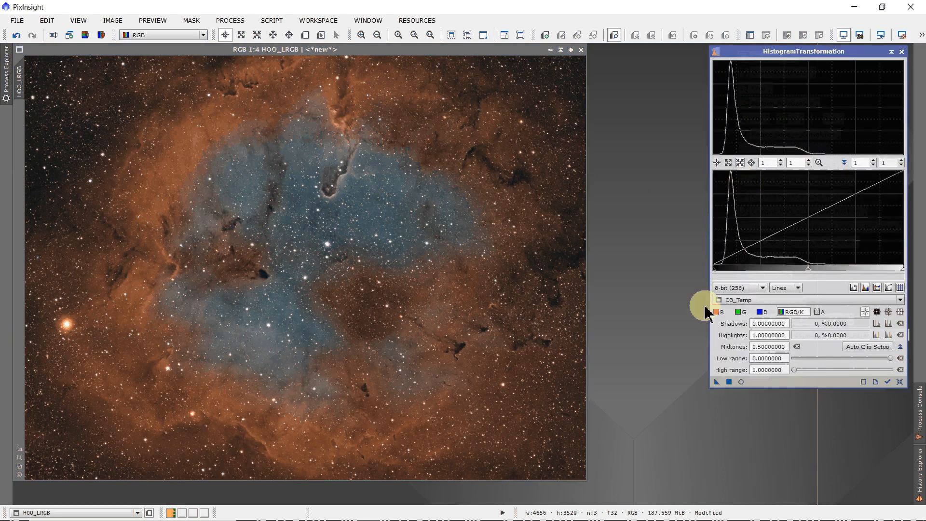
pyautogui.click(737, 301)
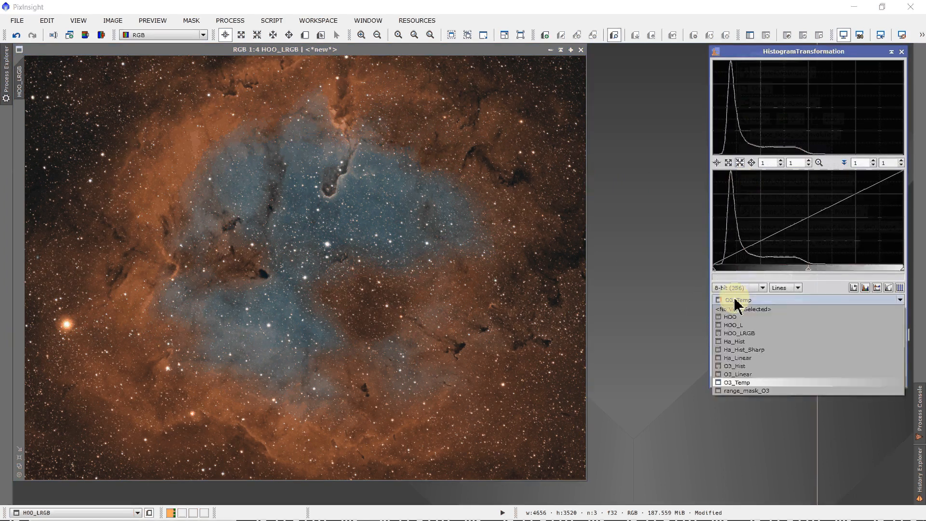
pyautogui.click(743, 333)
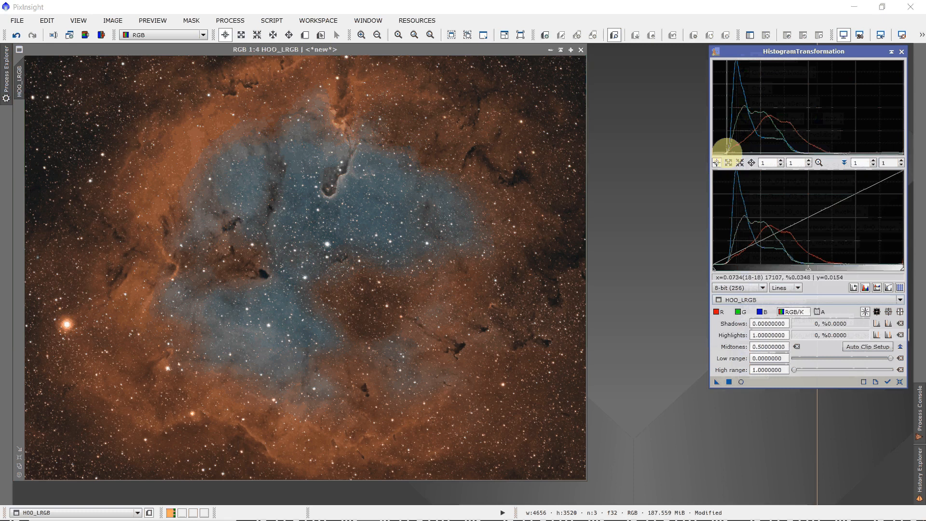
pyautogui.click(547, 76)
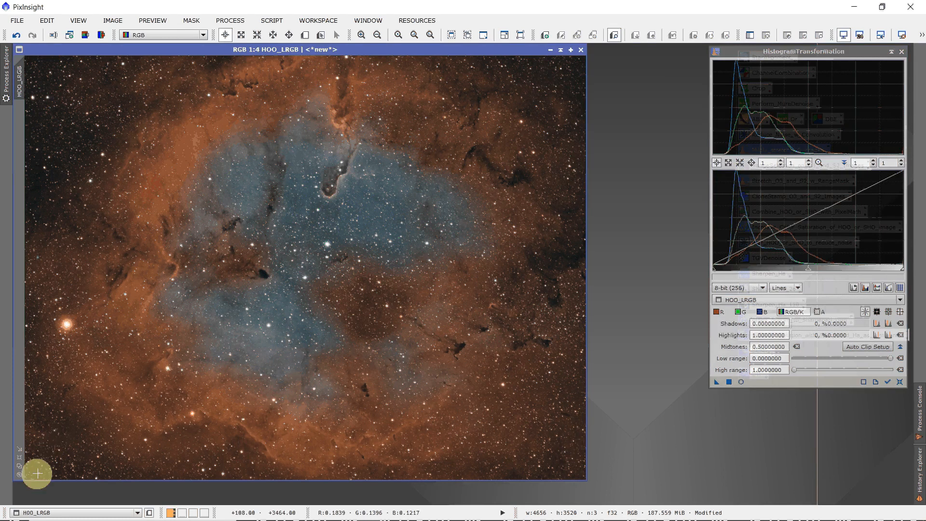
pyautogui.moveTo(37, 473); pyautogui.dragTo(36, 473)
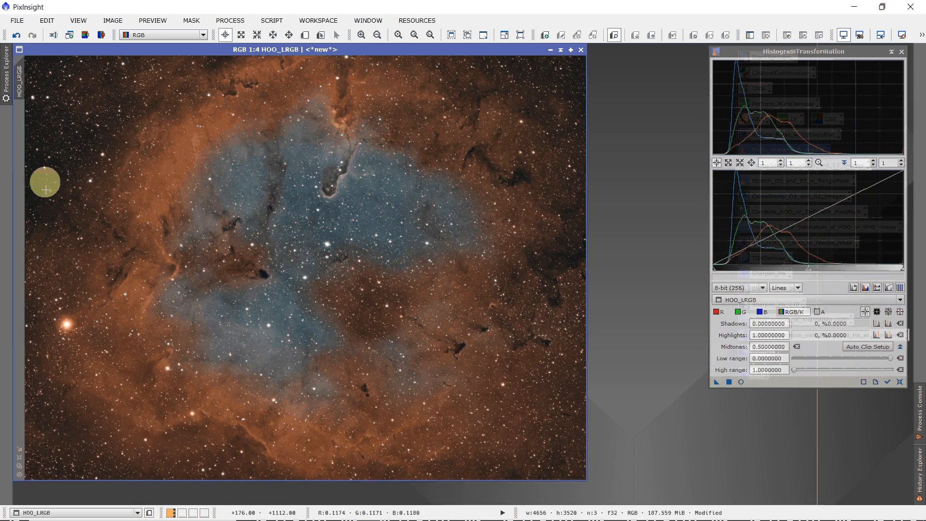
pyautogui.moveTo(35, 118); pyautogui.dragTo(41, 123)
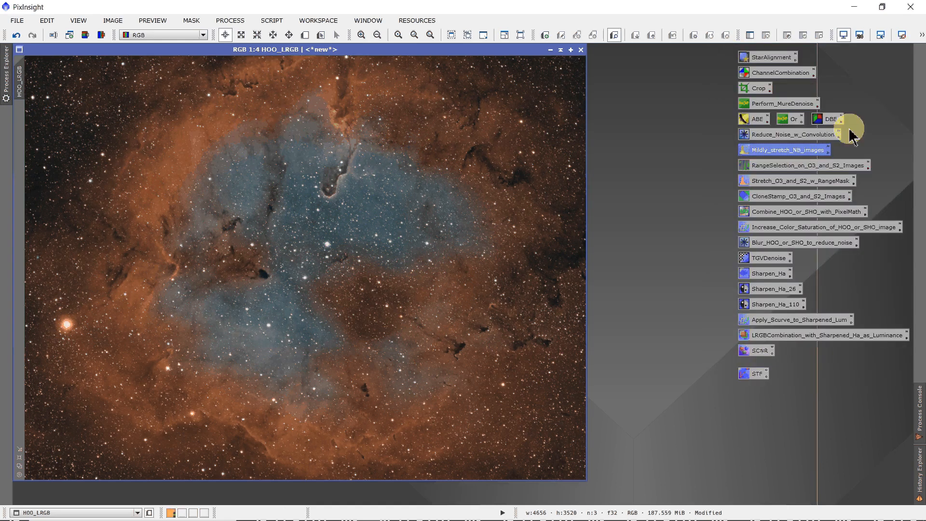
# - Raise HOO_LRGB's saturation with a CurvesTransformation S-channel point at input 0.47287, output 0.56589, using a real-time preview before applying it
pyautogui.doubleClick(766, 228)
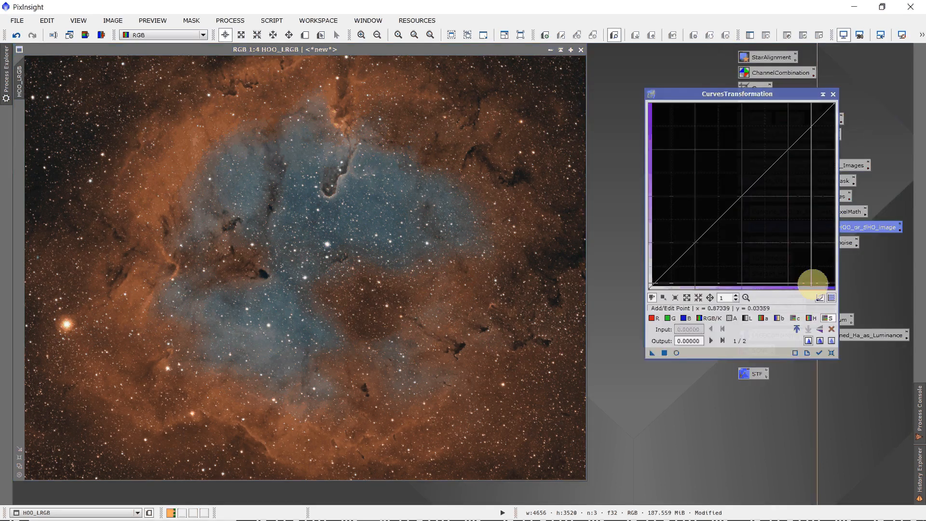
pyautogui.click(677, 353)
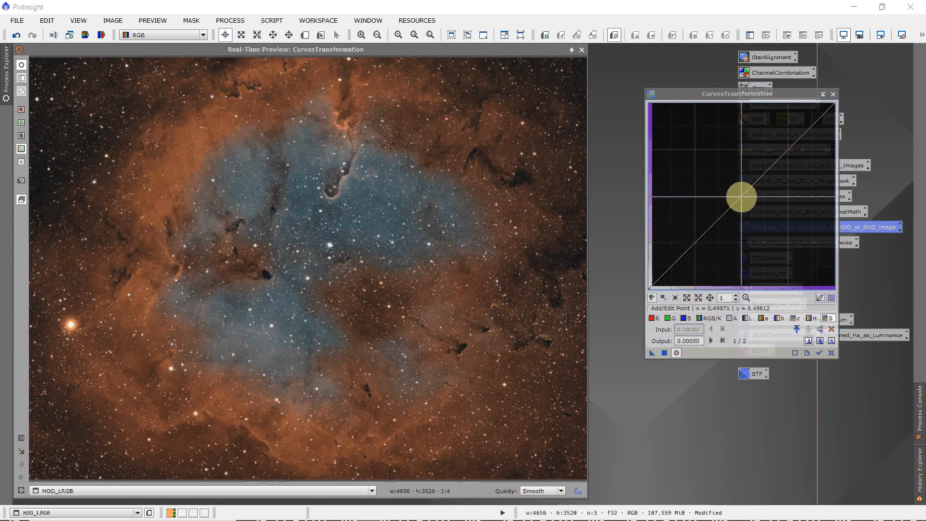
pyautogui.moveTo(741, 196); pyautogui.dragTo(736, 184)
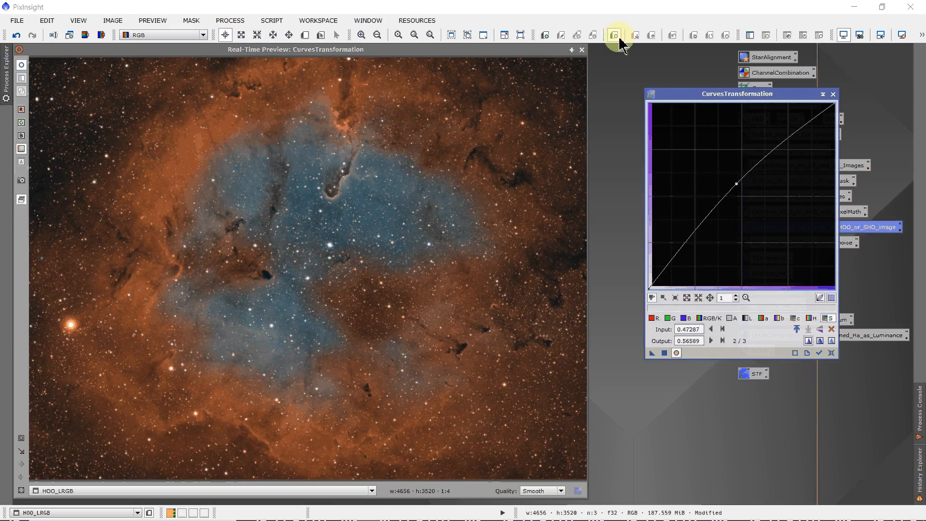
pyautogui.click(582, 50)
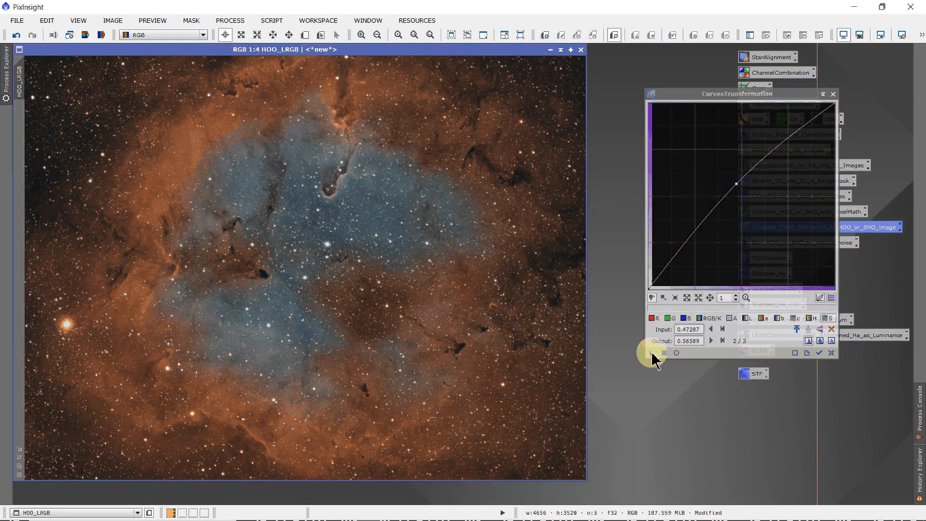
pyautogui.moveTo(651, 353); pyautogui.dragTo(495, 300)
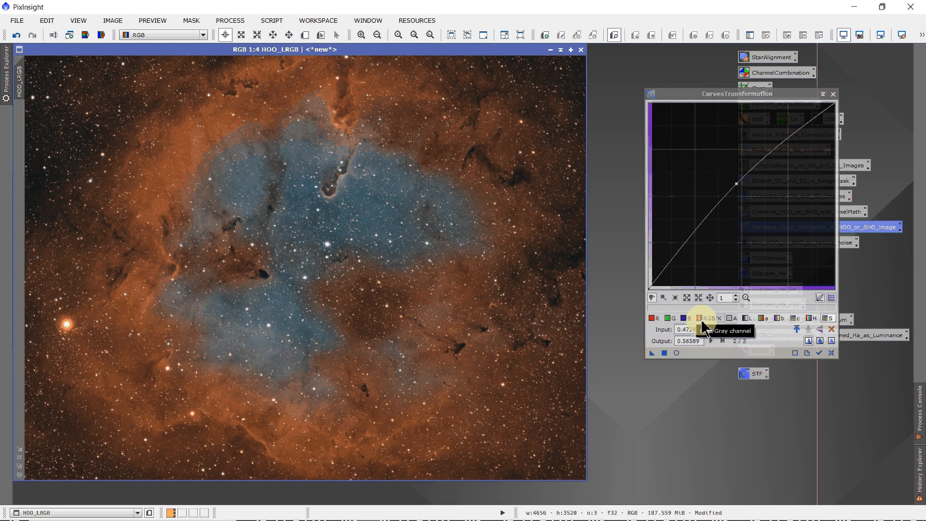
# - Reset CurvesTransformation with the RGB/K channel selected, and open a real-time preview of HOO_LRGB
pyautogui.click(705, 319)
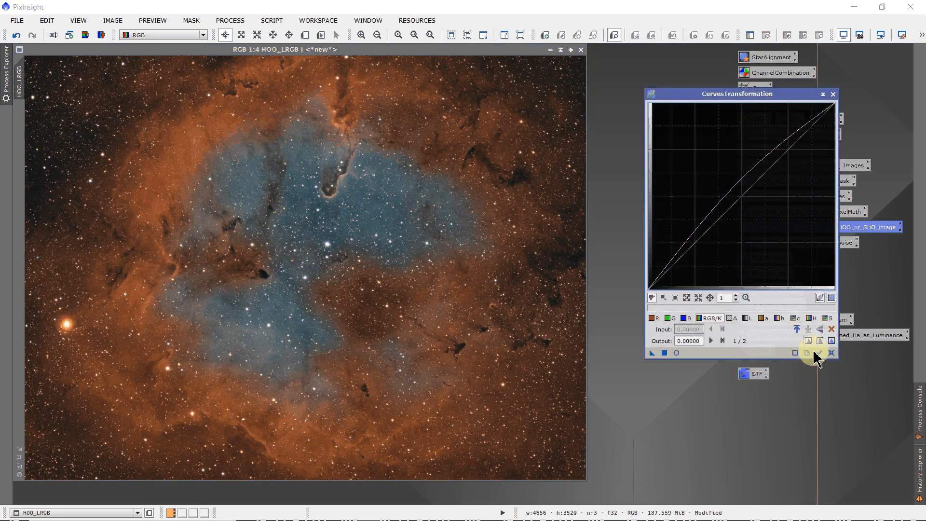
pyautogui.click(831, 352)
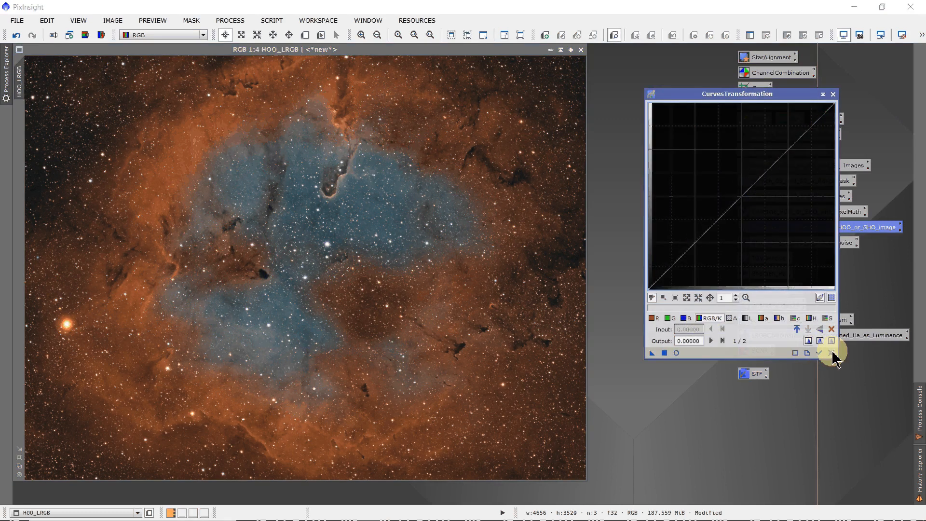
pyautogui.click(675, 353)
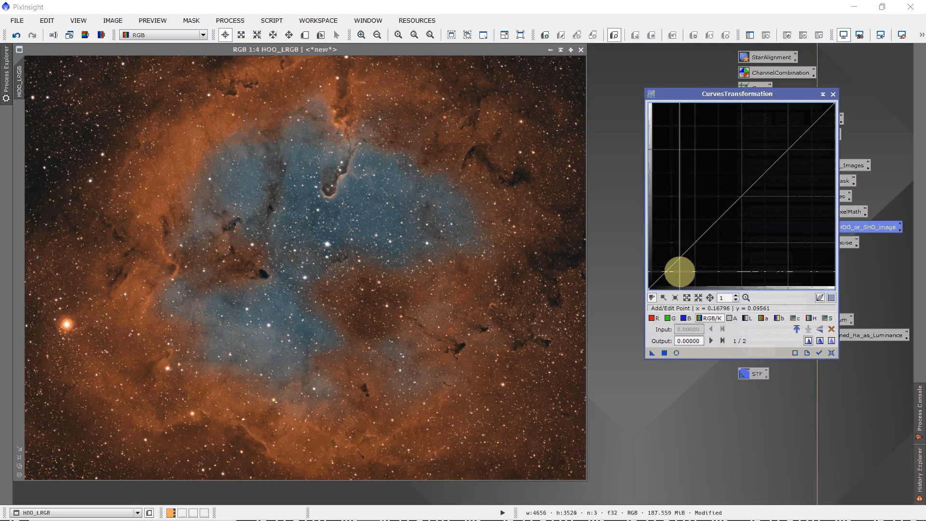
pyautogui.click(676, 353)
pyautogui.click(676, 352)
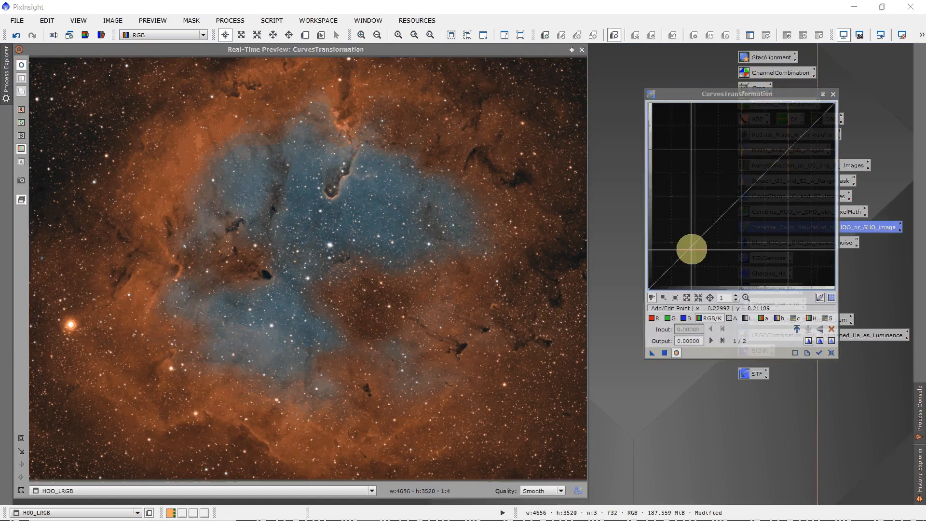
# - Sample the preview's dark background in the upper-left corner and darken the shadows with an RGB/K curve point at input 0.12661, output 0.09561
pyautogui.click(692, 246)
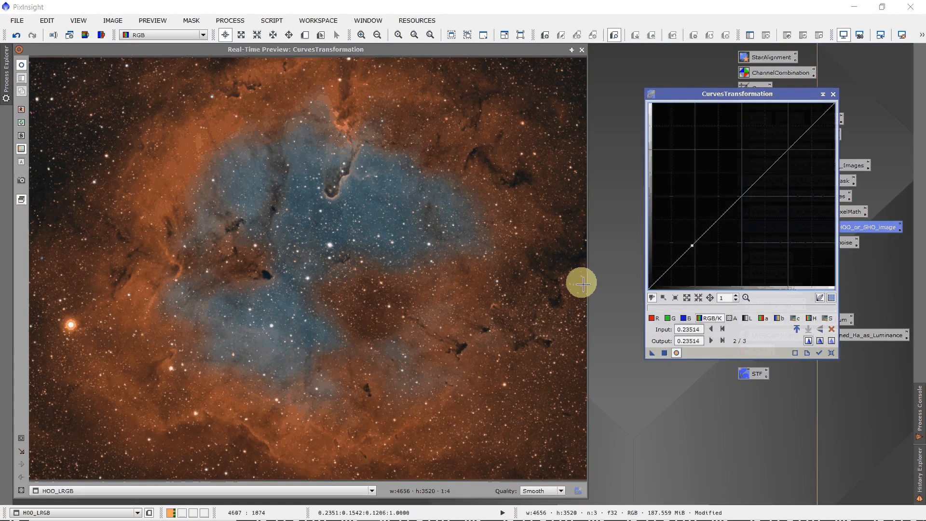
pyautogui.click(43, 119)
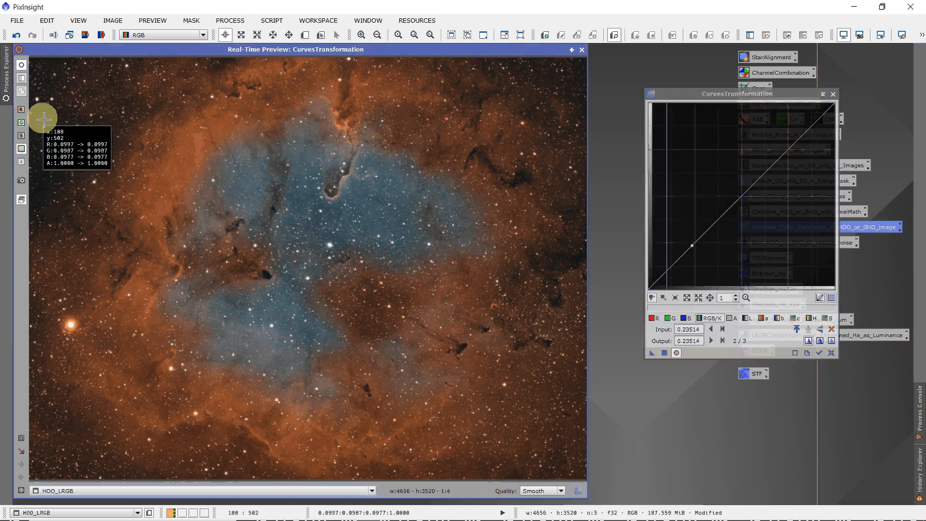
pyautogui.moveTo(43, 119); pyautogui.dragTo(53, 125)
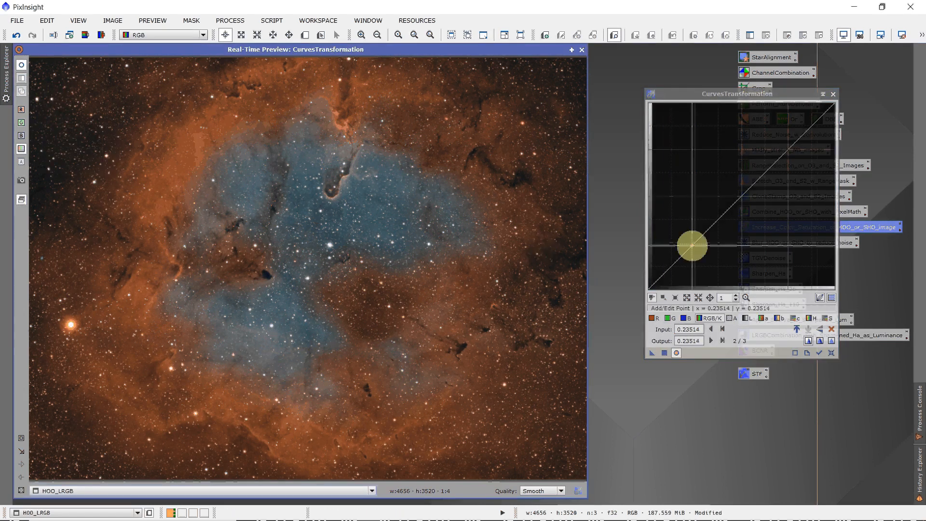
pyautogui.moveTo(692, 245); pyautogui.dragTo(672, 271)
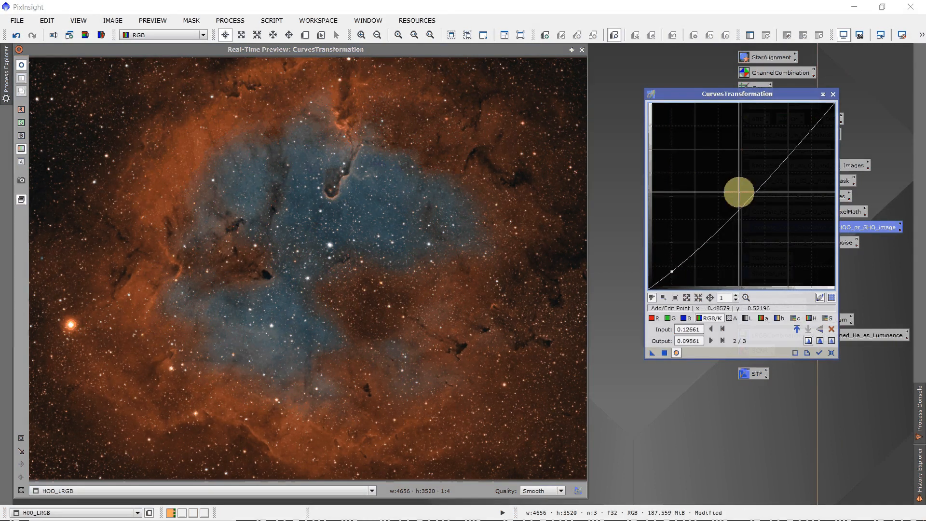
# - Add a midtone RGB/K curve point at input 0.48837, output 0.52455, and compare the real-time preview with and without the curve
pyautogui.click(739, 192)
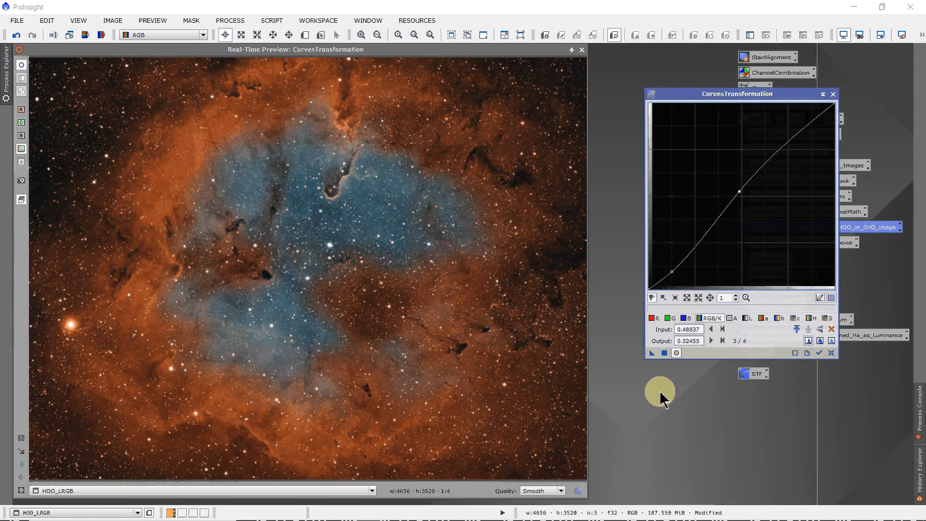
pyautogui.click(677, 352)
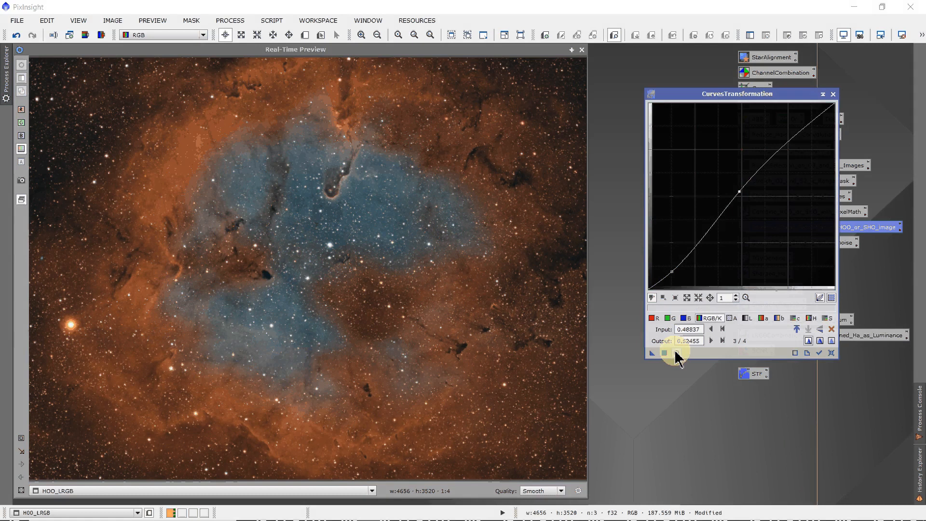
pyautogui.click(676, 352)
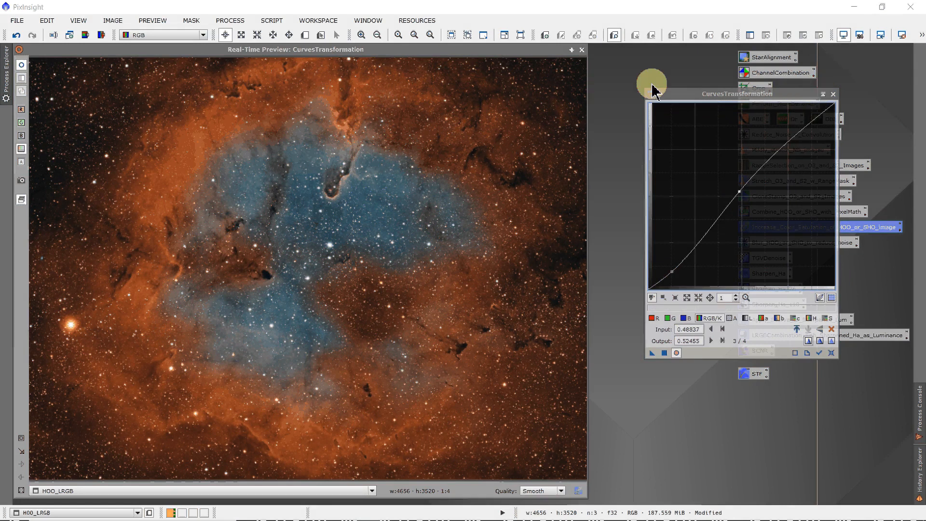
# - Close the real-time preview, apply the RGB/K contrast curve to HOO_LRGB, and close CurvesTransformation
pyautogui.click(583, 50)
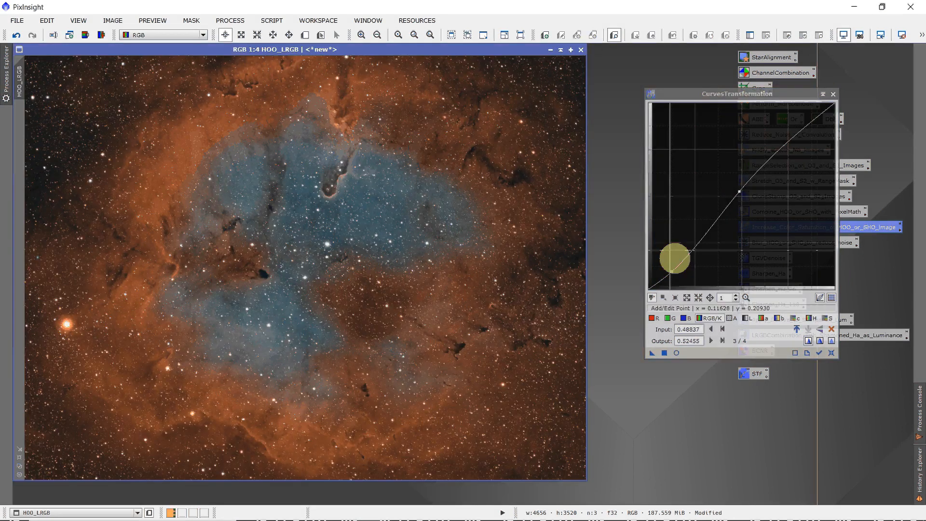
pyautogui.moveTo(675, 258); pyautogui.dragTo(671, 271)
pyautogui.moveTo(651, 354); pyautogui.dragTo(493, 309)
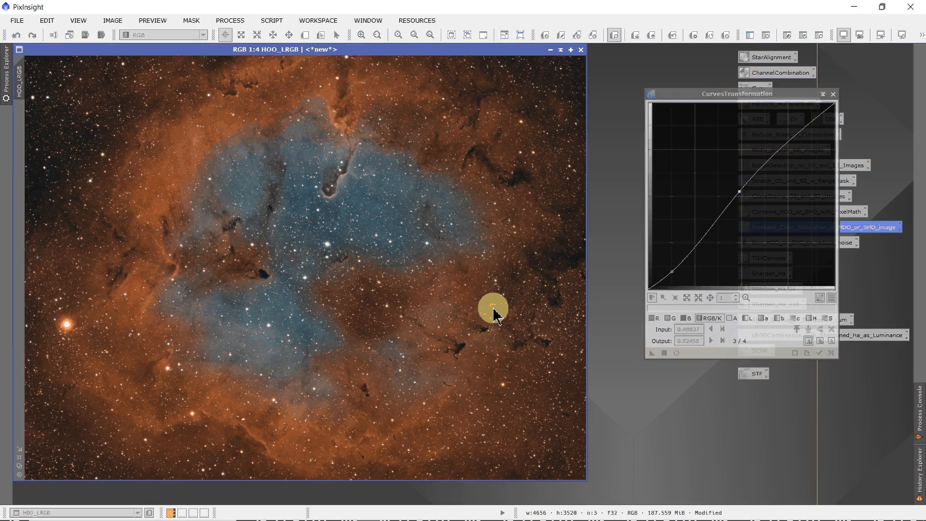
pyautogui.click(833, 94)
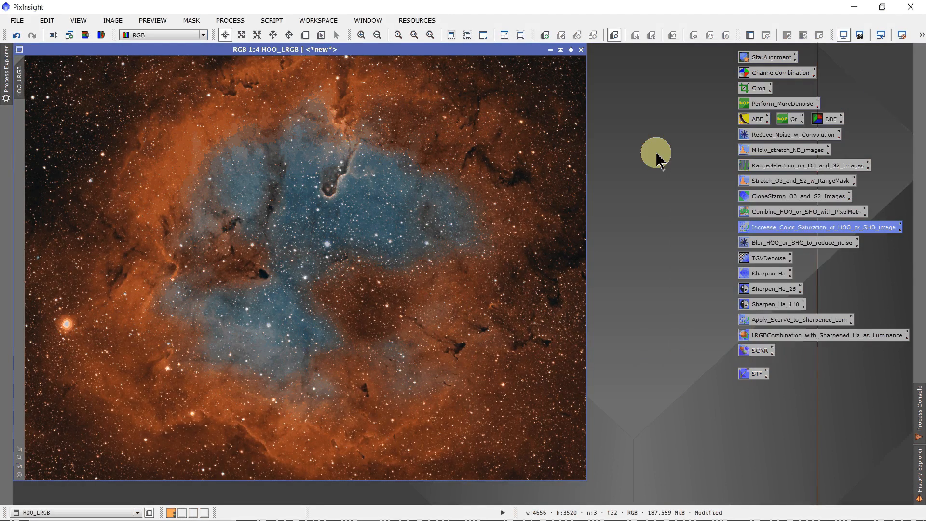
# - Generate a blue chrominance mask of HOO_LRGB with the ColorMask script, using hues 180 to 300, strength 1.0000 and 3 blur layers removed
pyautogui.click(271, 21)
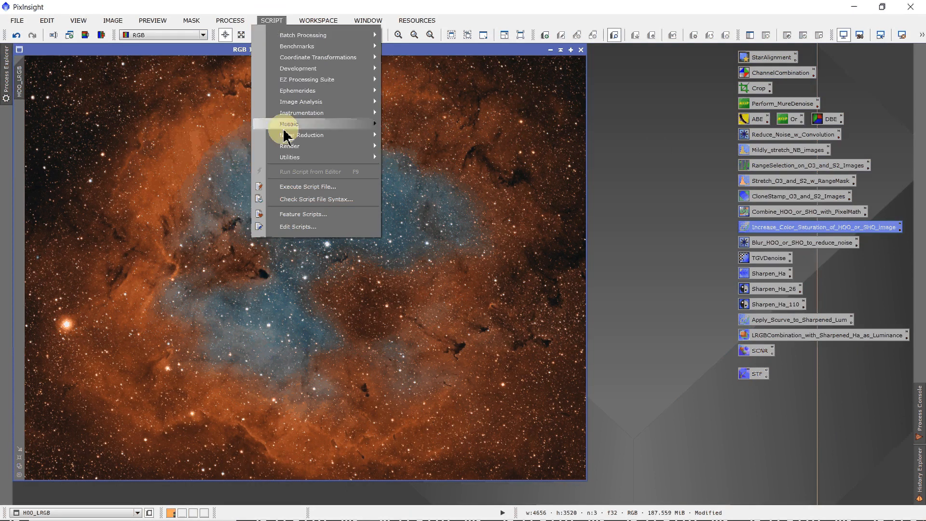
pyautogui.moveTo(304, 156)
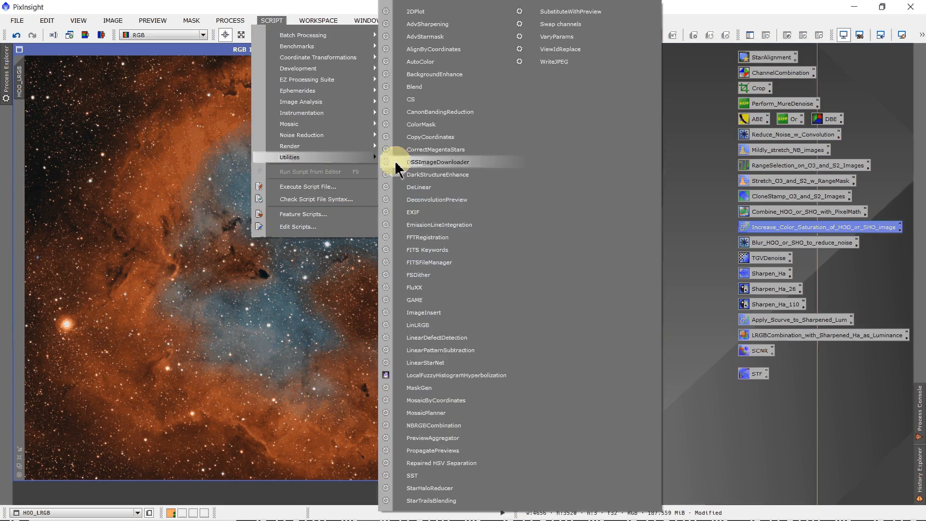
pyautogui.click(432, 125)
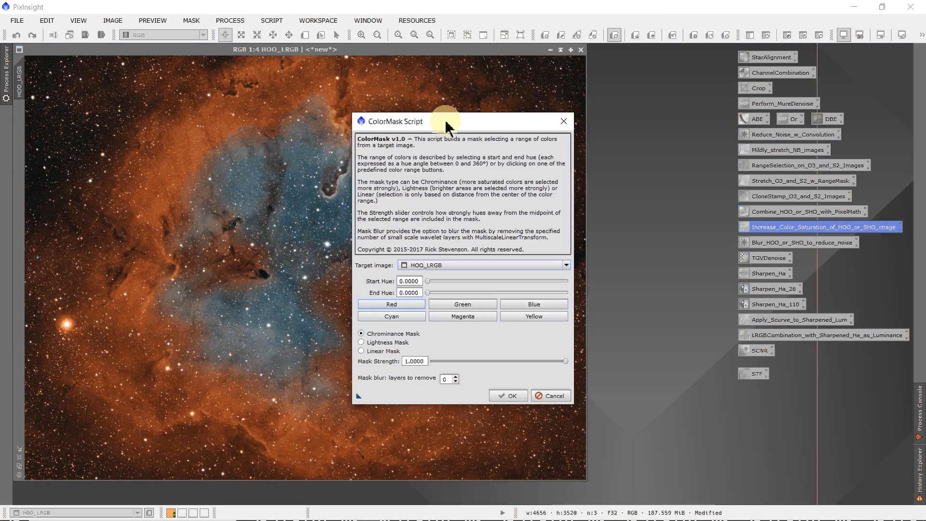
pyautogui.moveTo(449, 128); pyautogui.dragTo(580, 89)
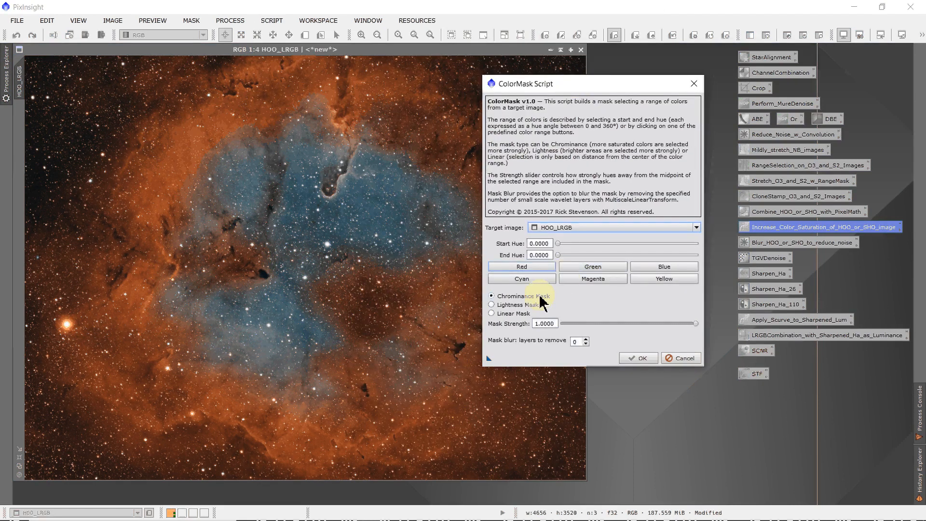
pyautogui.click(587, 342)
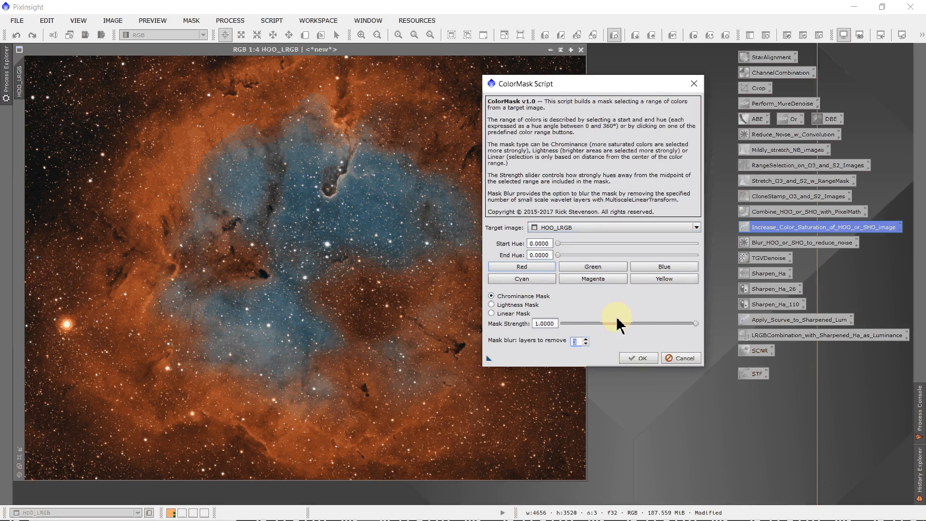
pyautogui.click(658, 270)
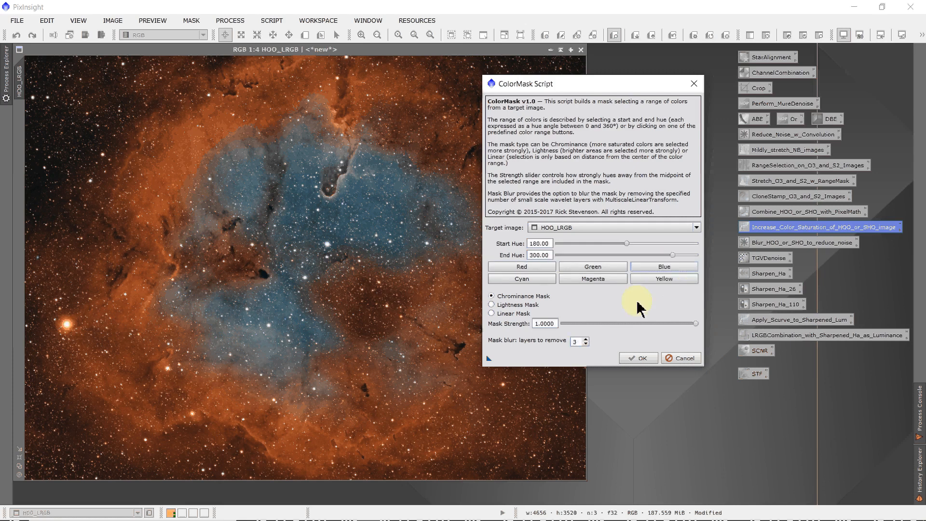
pyautogui.click(637, 358)
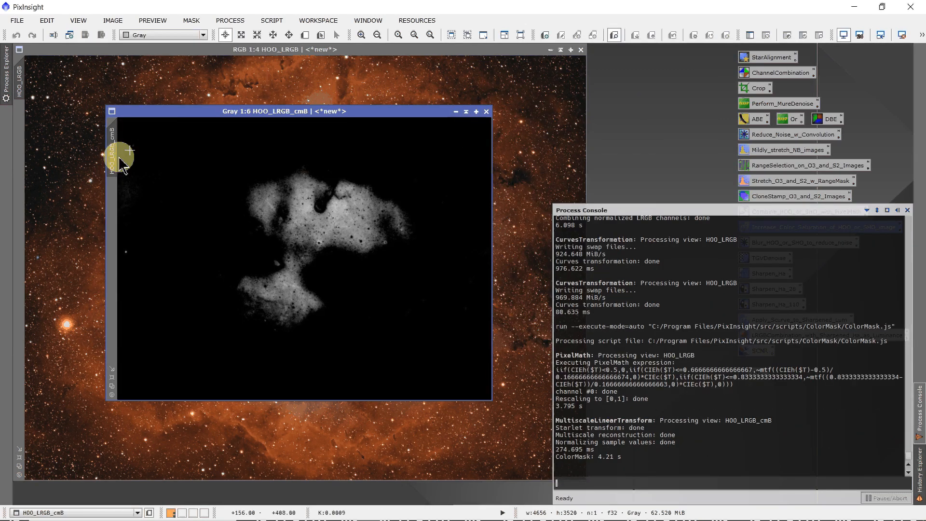
# - Apply the HOO_LRGB_cmB mask to HOO_LRGB, collapse the mask image out of the way, and hide the red mask overlay
pyautogui.moveTo(112, 151); pyautogui.dragTo(20, 175)
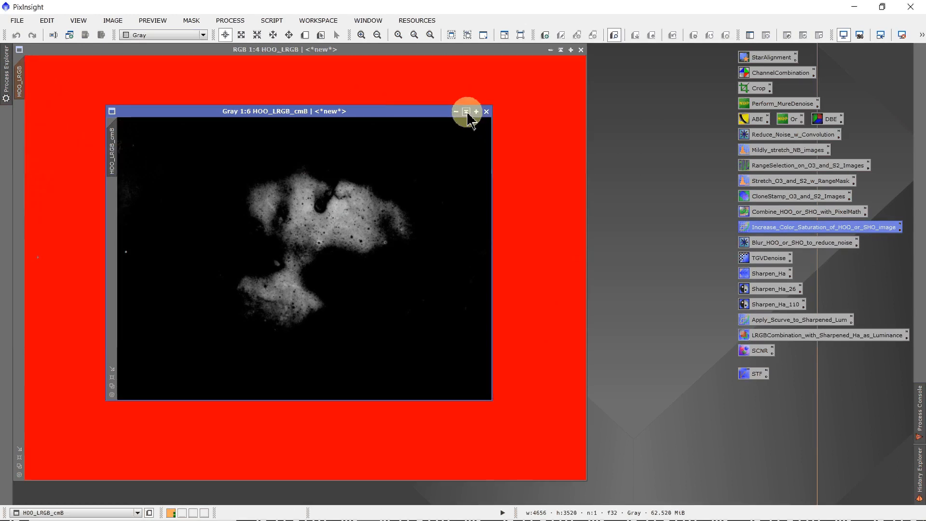
pyautogui.click(466, 111)
pyautogui.moveTo(455, 124)
pyautogui.mouseDown()
pyautogui.moveTo(297, 258)
pyautogui.moveTo(264, 117)
pyautogui.moveTo(275, 103)
pyautogui.moveTo(275, 114)
pyautogui.mouseUp()
pyautogui.click(292, 77)
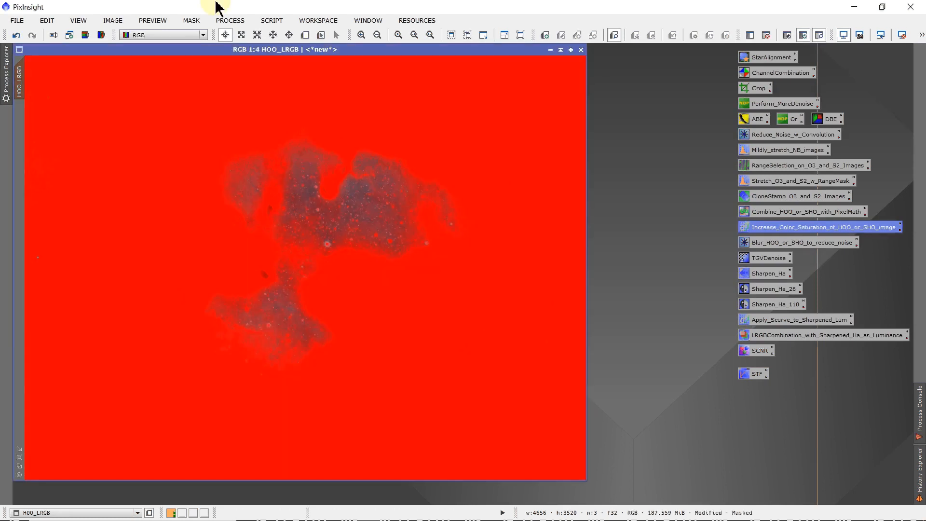
pyautogui.click(188, 20)
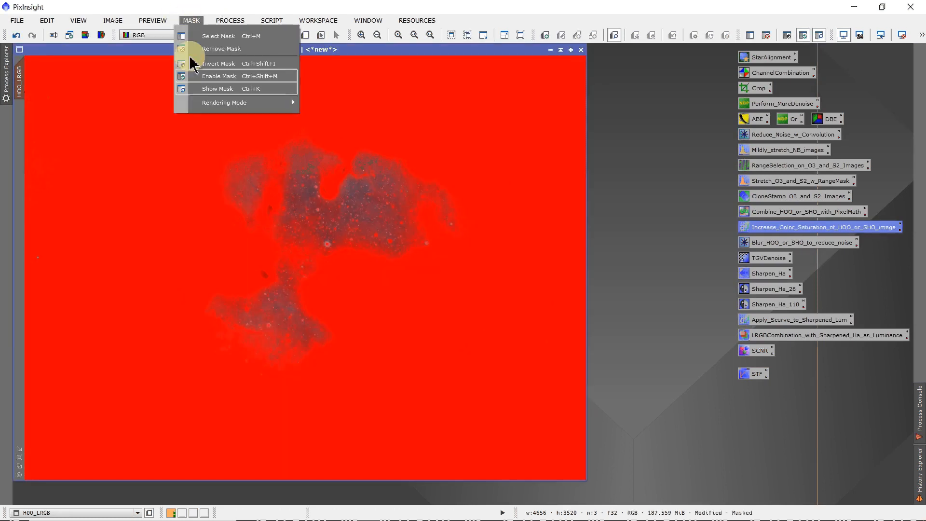
pyautogui.click(205, 89)
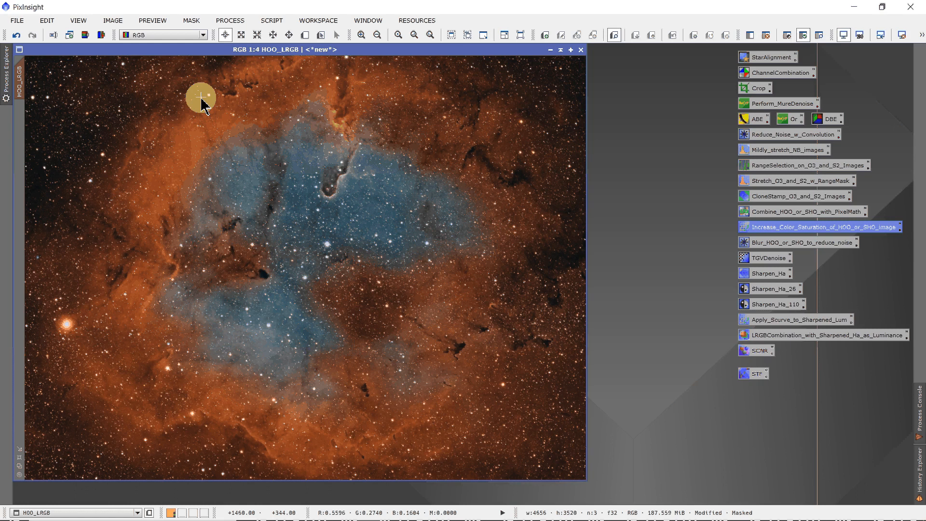
# - Open the saved Increase_Color_Saturation curves process on the S channel with a real-time preview of the masked HOO_LRGB
pyautogui.doubleClick(758, 229)
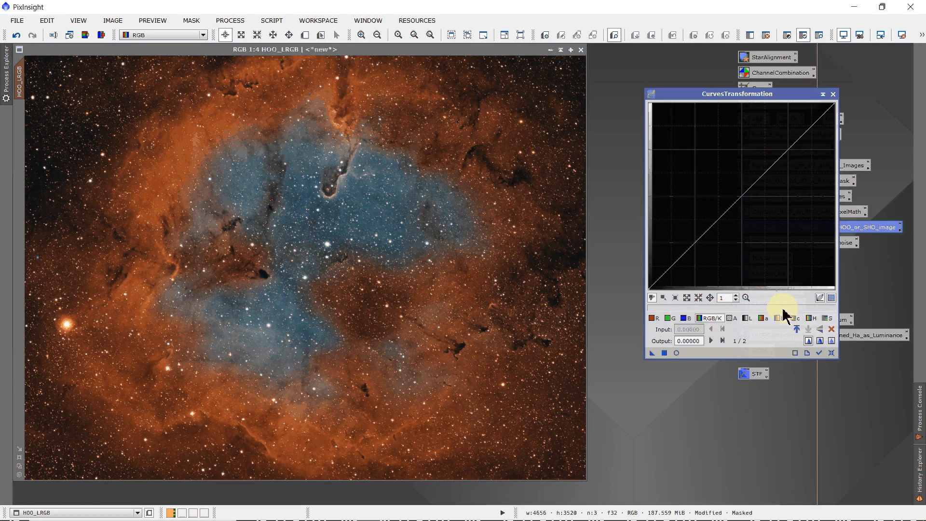
pyautogui.click(827, 319)
pyautogui.click(676, 352)
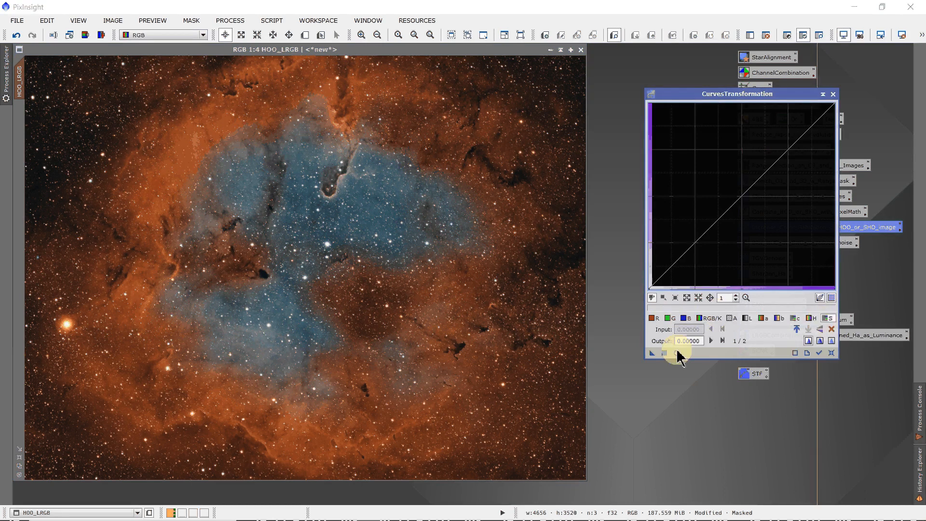
# - Try several midtone points on the S-channel curve to boost the blue area's saturation, and return the curve to nearly neutral
pyautogui.click(742, 195)
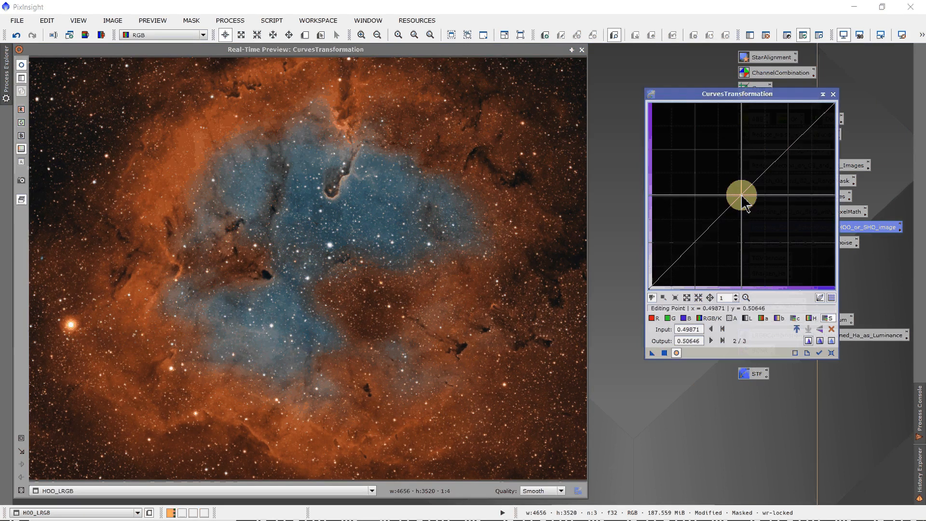
pyautogui.moveTo(741, 195); pyautogui.dragTo(686, 167)
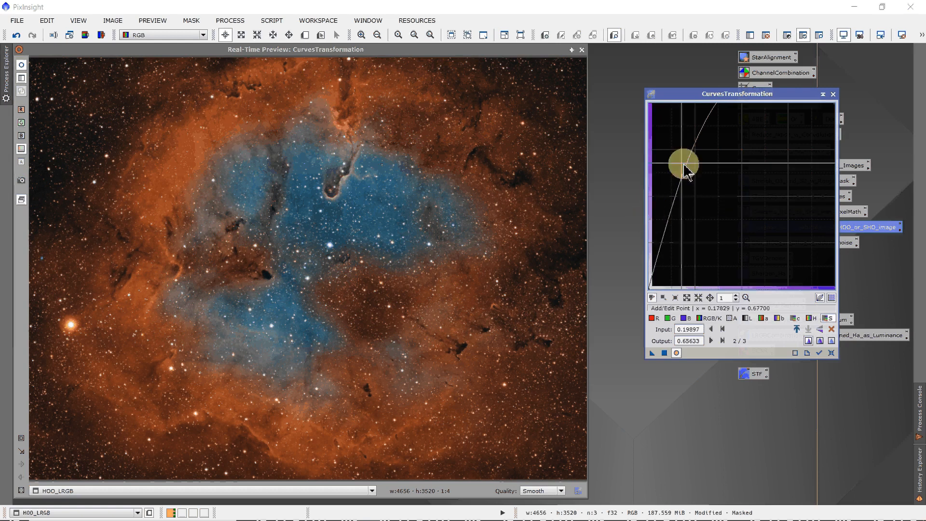
pyautogui.moveTo(688, 171); pyautogui.dragTo(719, 195)
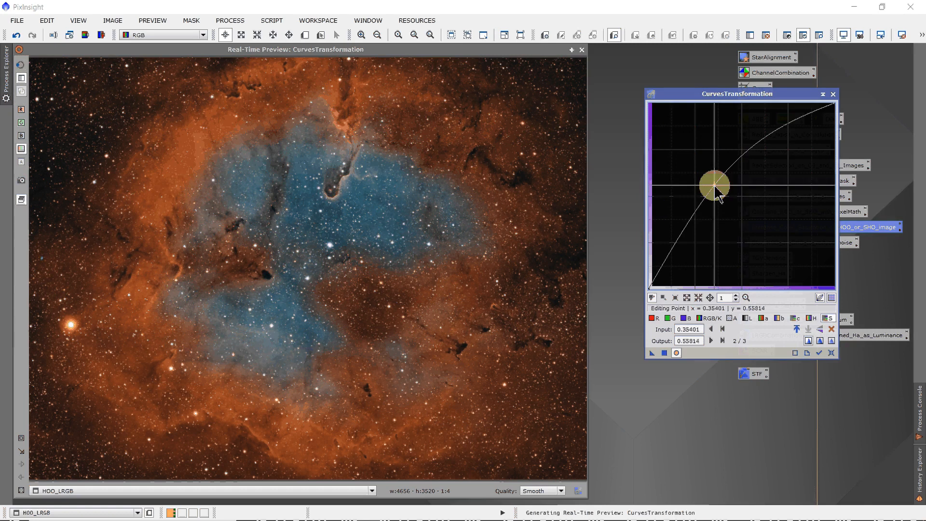
pyautogui.moveTo(719, 195); pyautogui.dragTo(716, 191)
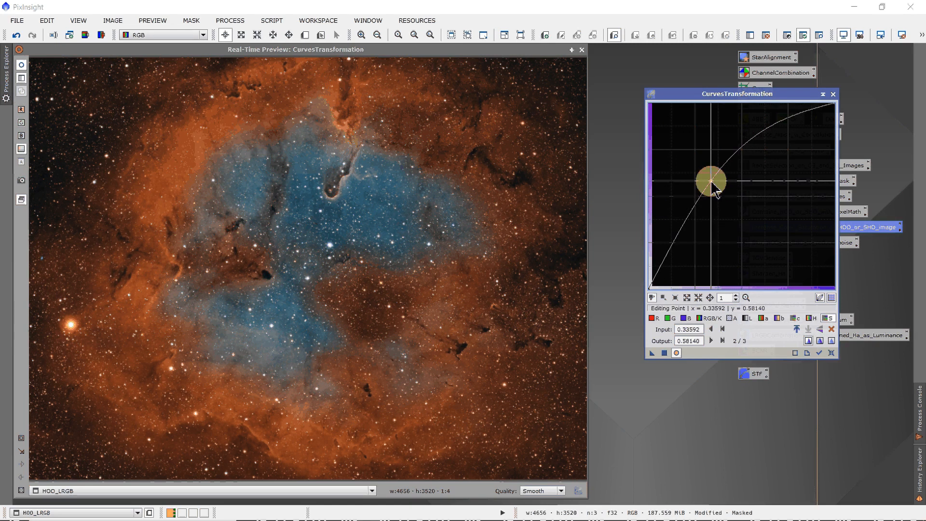
pyautogui.moveTo(716, 192); pyautogui.dragTo(747, 204)
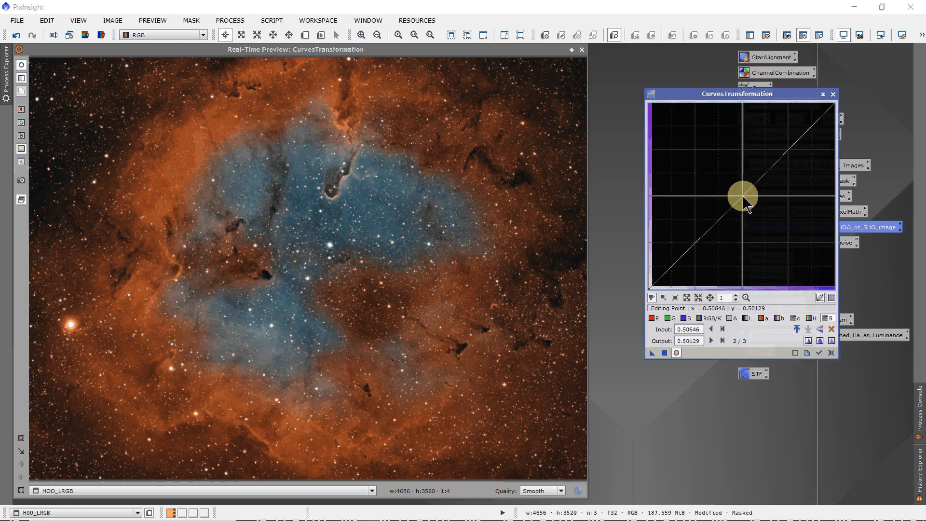
# - Brighten the blue channel with a curve point at input 0.40568, output 0.55297, and compare the preview with and without it
pyautogui.click(684, 318)
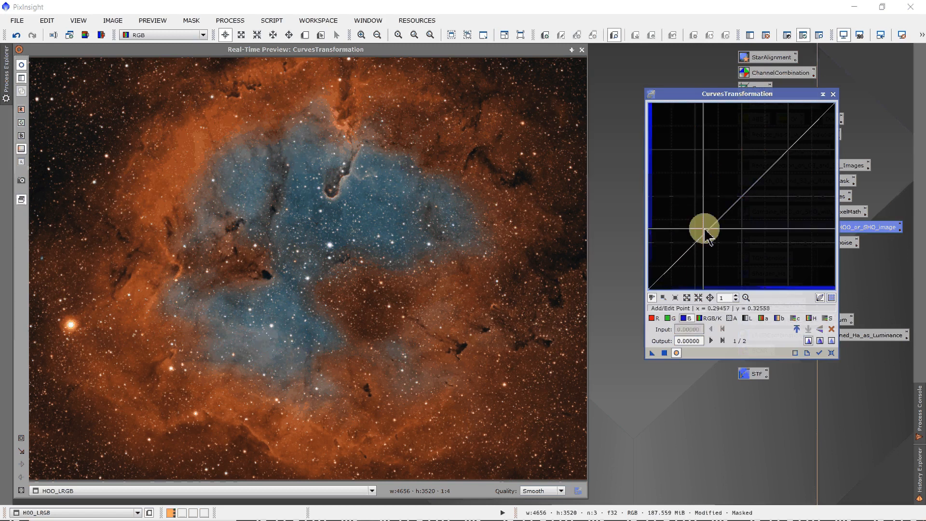
pyautogui.click(737, 198)
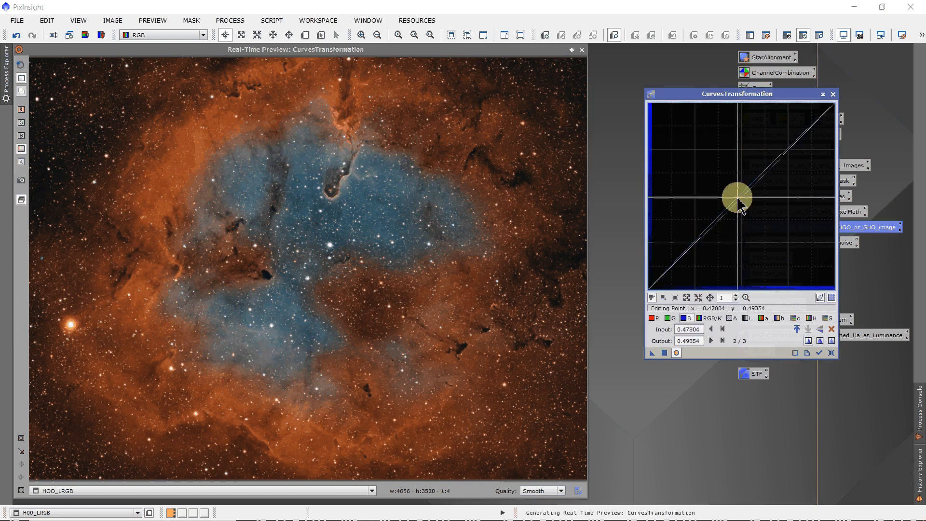
pyautogui.moveTo(738, 199); pyautogui.dragTo(727, 190)
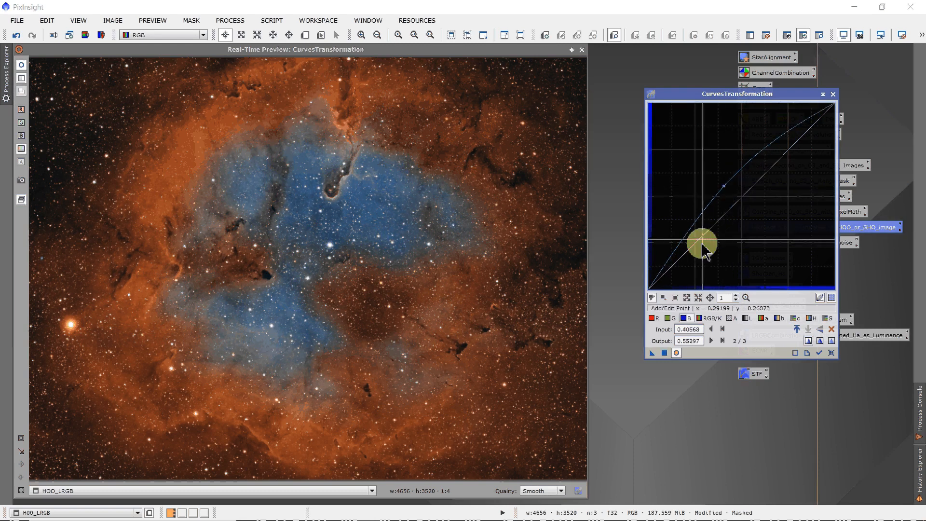
pyautogui.click(675, 353)
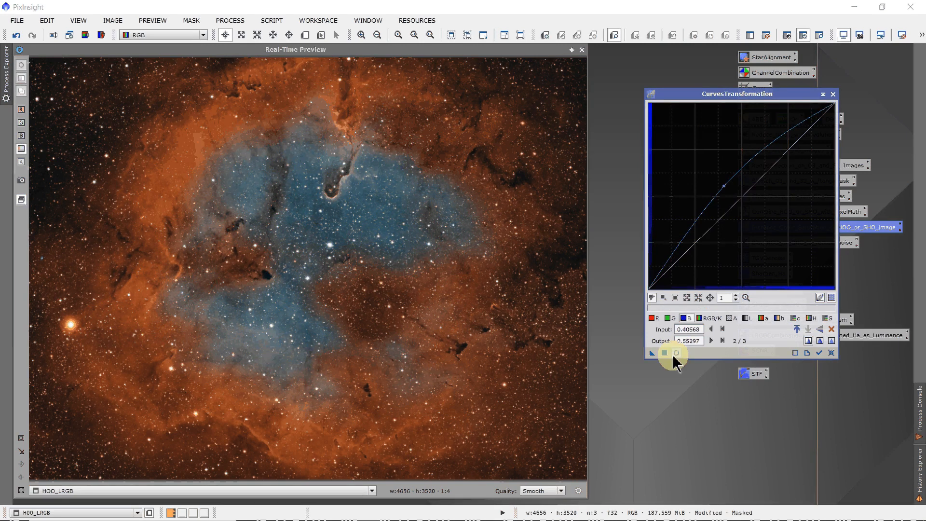
pyautogui.click(676, 353)
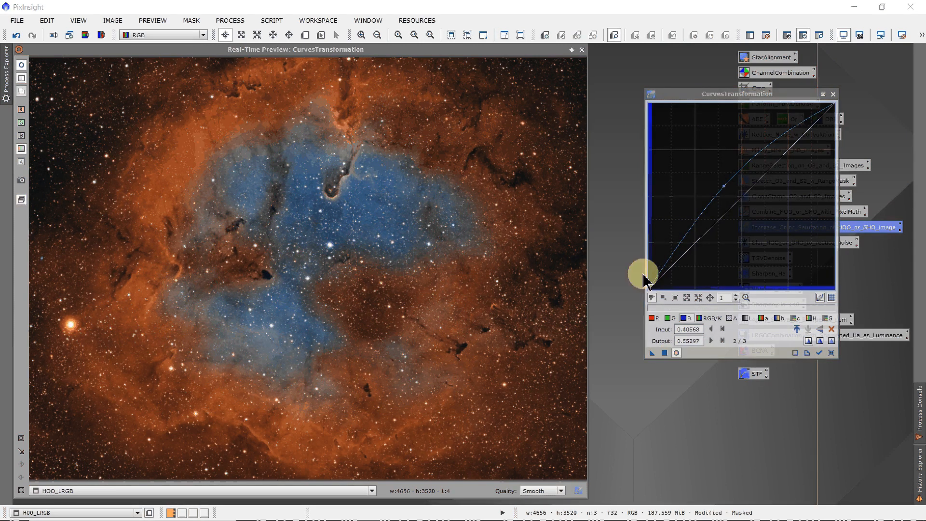
# - Close the real-time preview, apply the blue-channel curve to the masked HOO_LRGB, and close CurvesTransformation
pyautogui.click(583, 49)
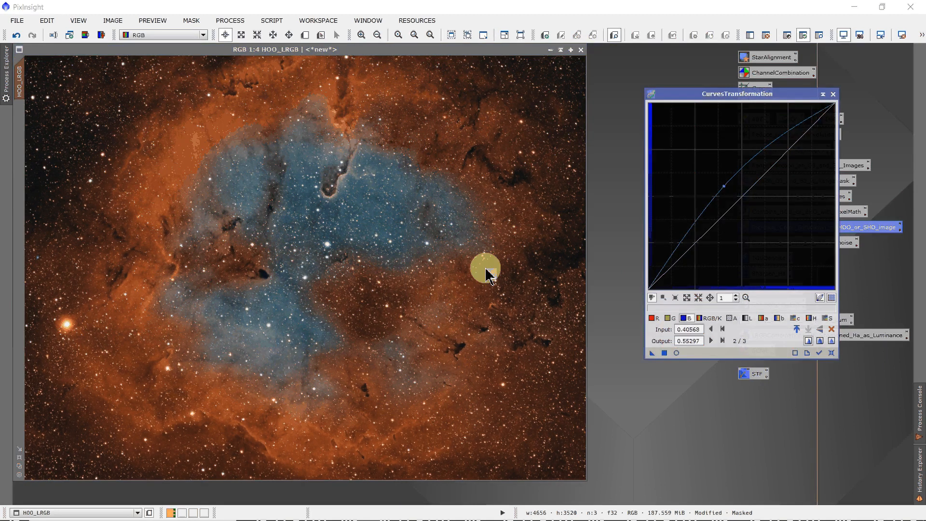
pyautogui.moveTo(485, 268); pyautogui.dragTo(455, 243)
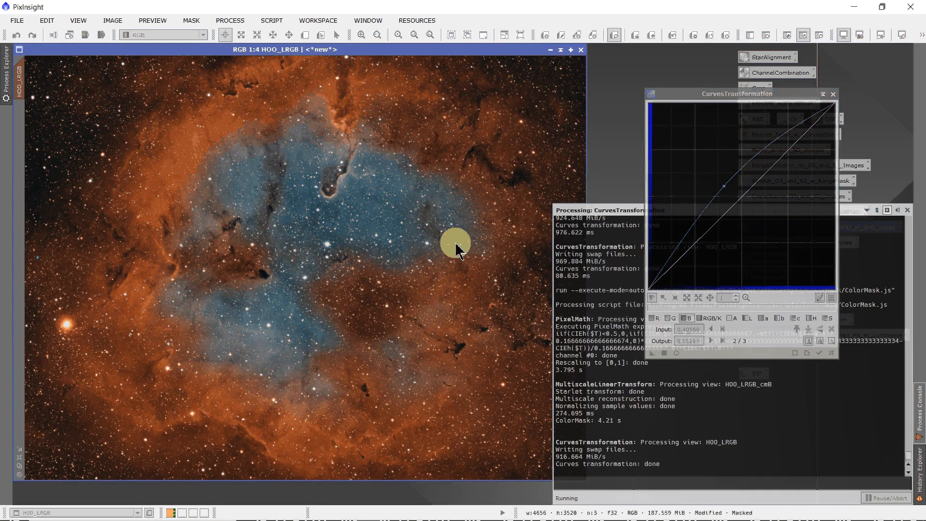
pyautogui.click(833, 95)
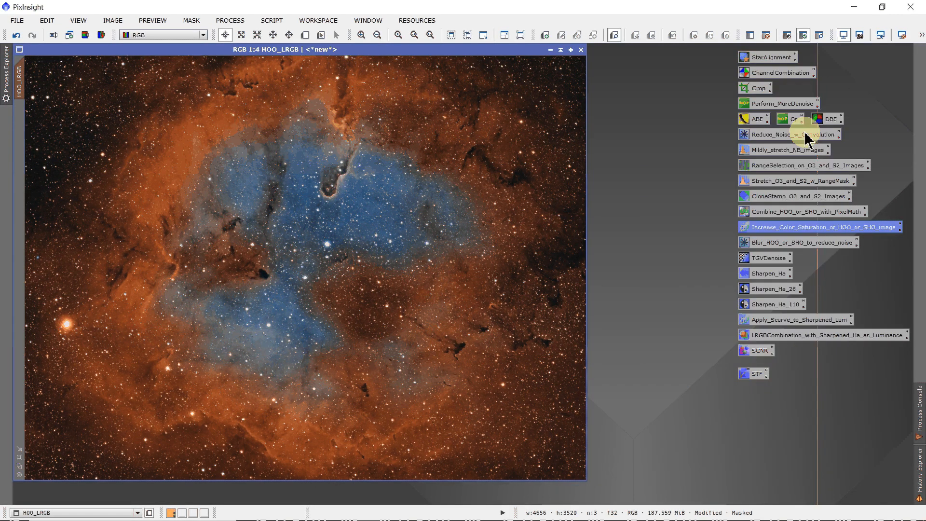
# - Apply the saved SCNR process to the masked HOO_LRGB image and deselect its process icon
pyautogui.click(761, 353)
pyautogui.moveTo(761, 354); pyautogui.dragTo(478, 236)
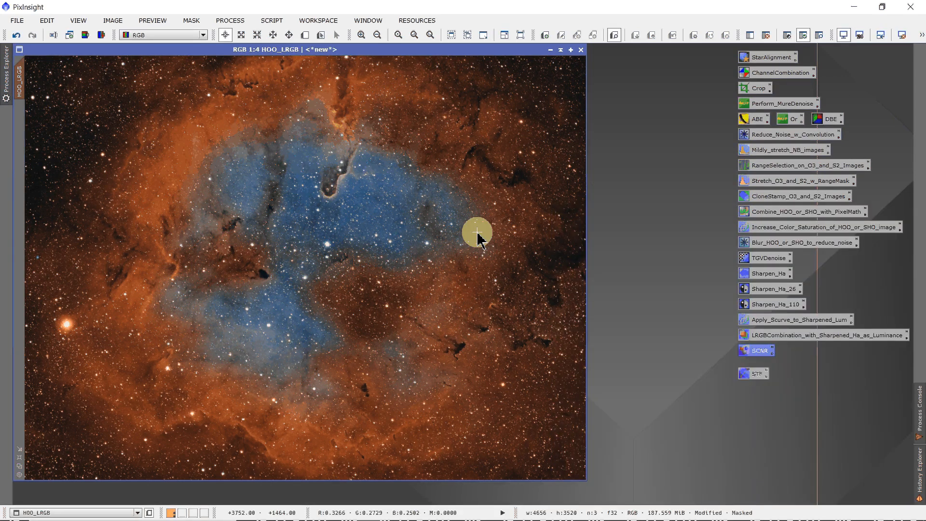
pyautogui.click(609, 196)
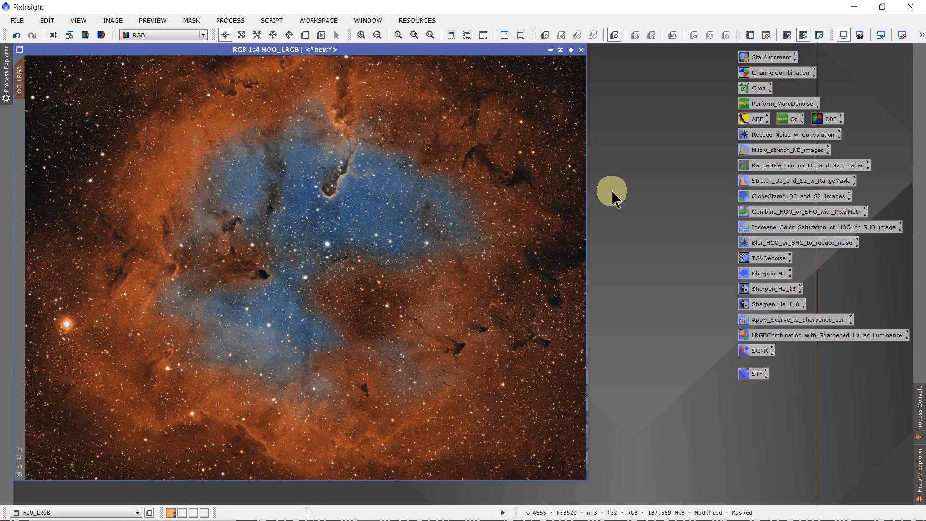
# - Create a yellow chrominance mask from HOO_LRGB with the ColorMask script, removing 3 layers for the mask blur
pyautogui.click(272, 22)
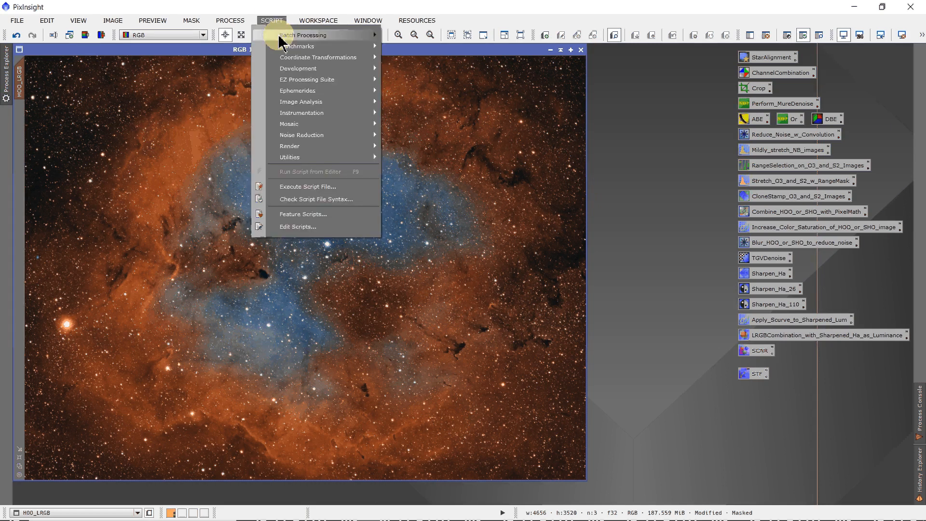
pyautogui.moveTo(304, 158)
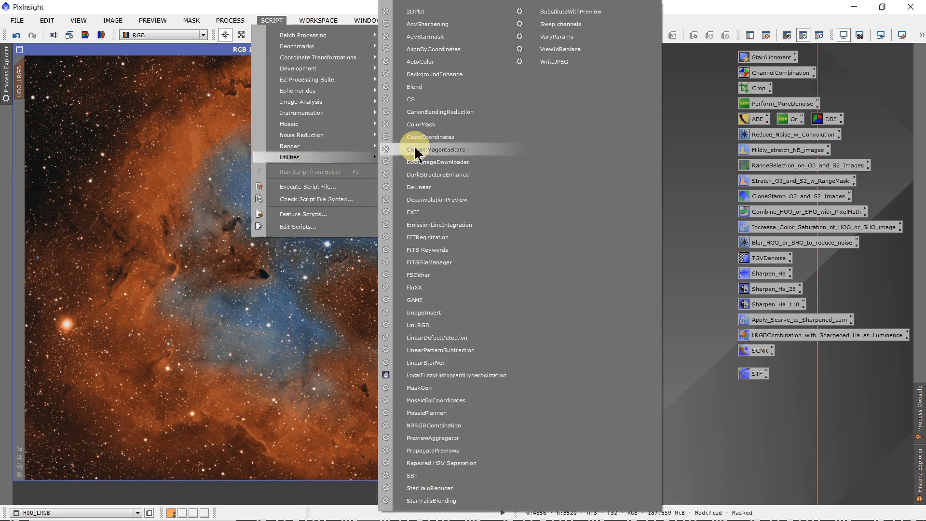
pyautogui.click(426, 126)
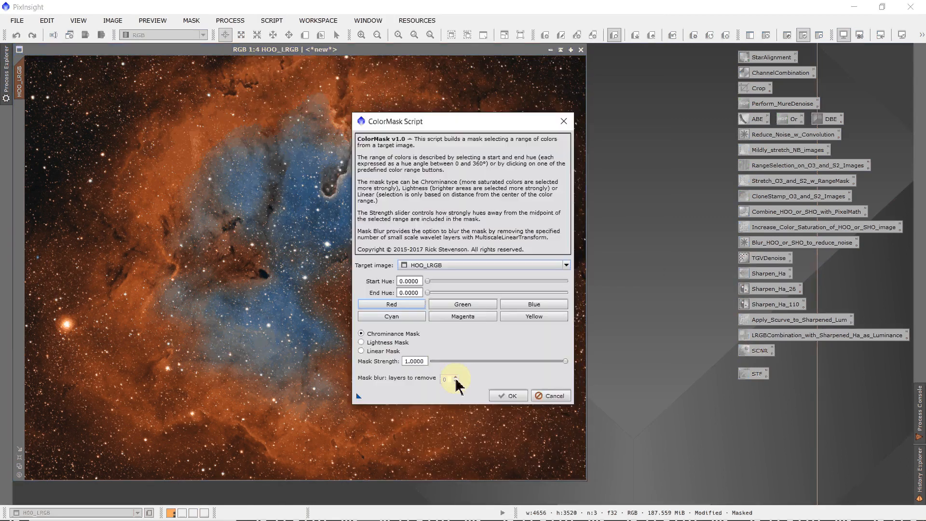
pyautogui.click(456, 377)
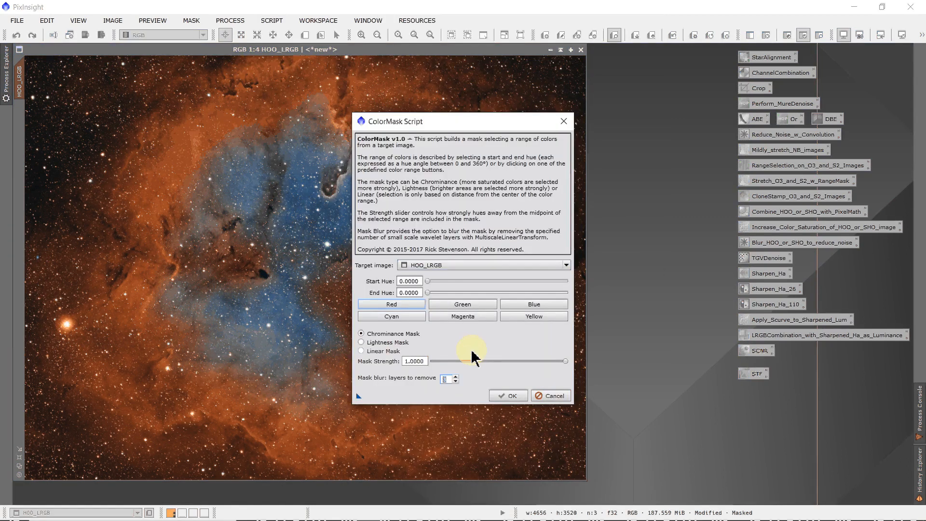
pyautogui.click(532, 318)
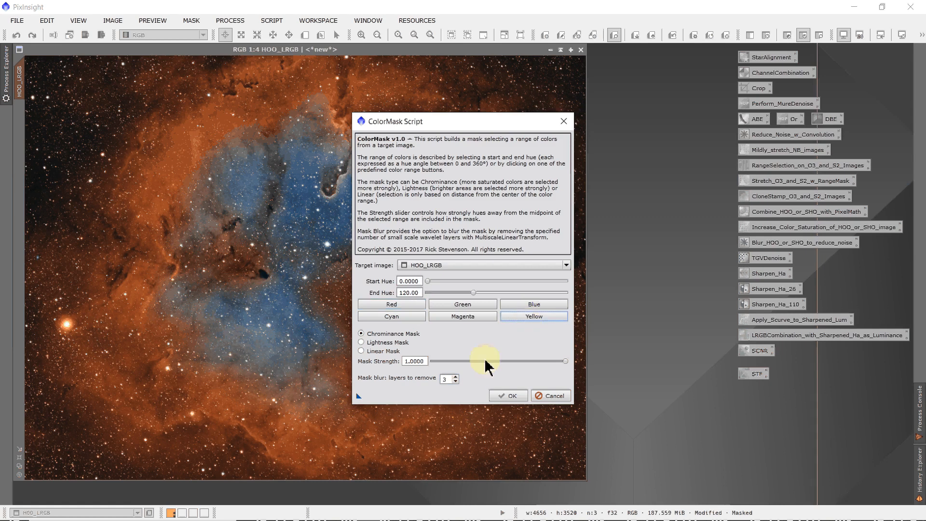
pyautogui.click(512, 396)
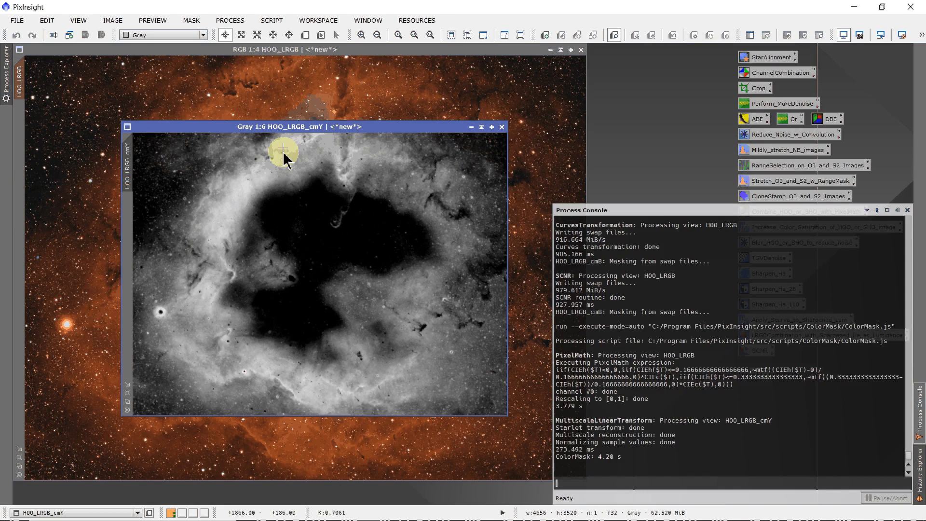
# - Open the saved CloneStamp process for the bright star near the yellow mask's edge and reduce the brush radius
pyautogui.scroll(2, 268, 301)
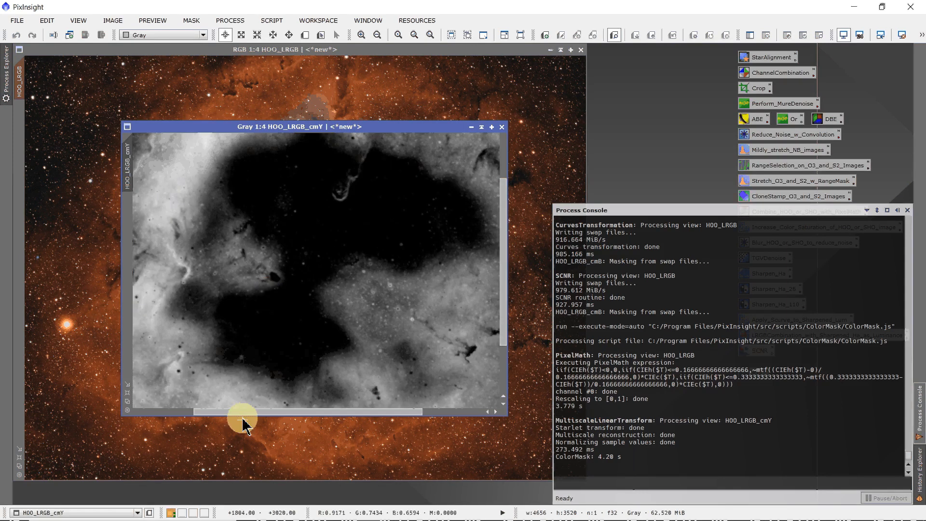
pyautogui.moveTo(242, 411); pyautogui.dragTo(145, 410)
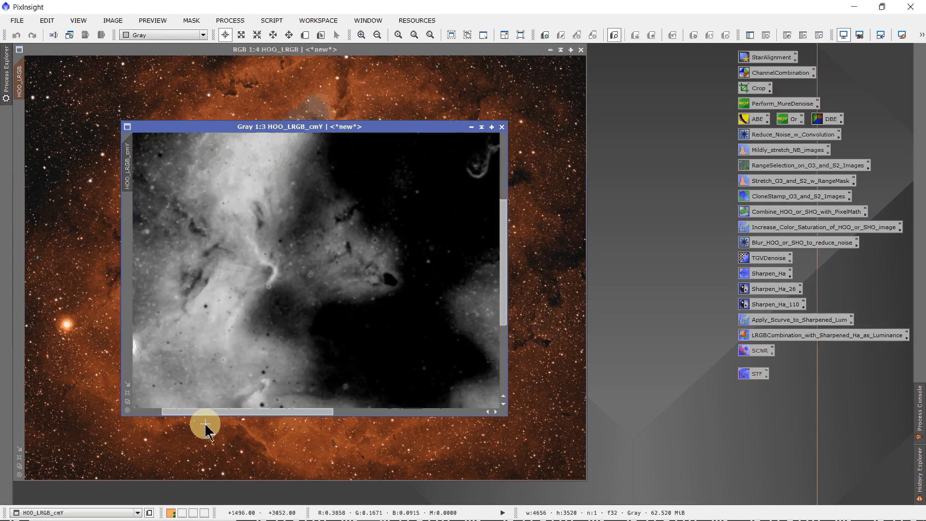
pyautogui.scroll(1, 161, 406)
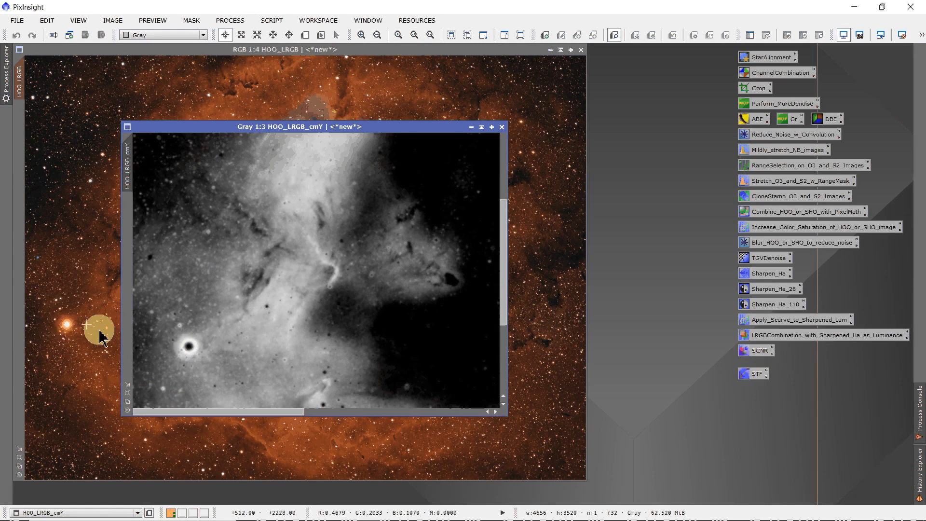
pyautogui.scroll(1, 196, 363)
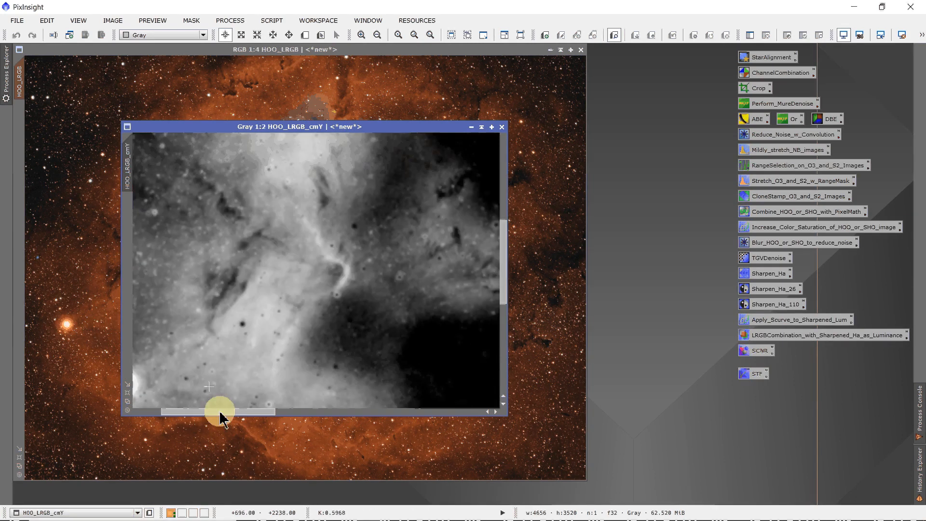
pyautogui.moveTo(222, 411); pyautogui.dragTo(110, 398)
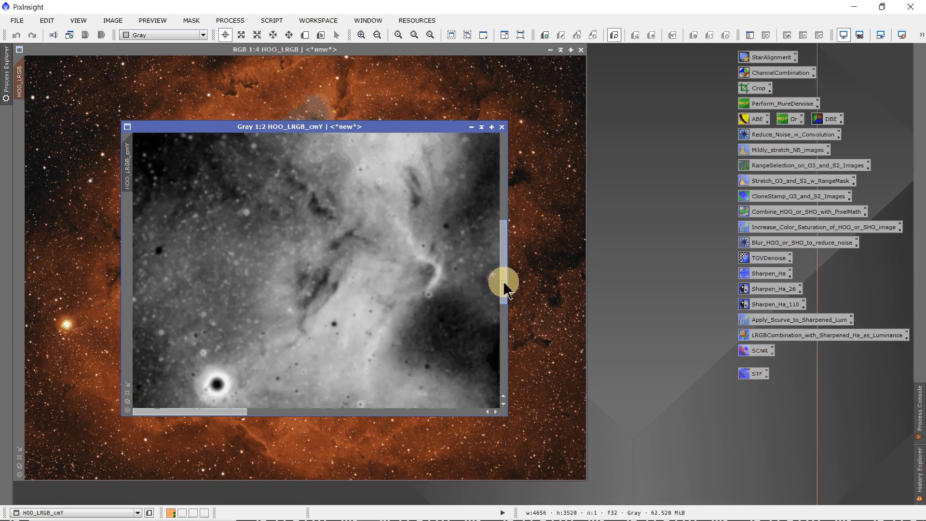
pyautogui.moveTo(504, 288); pyautogui.dragTo(509, 334)
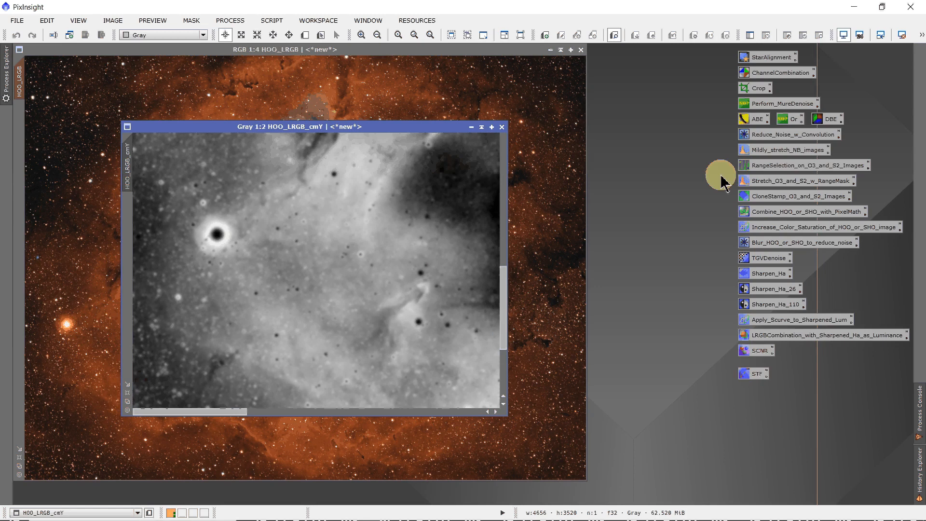
pyautogui.doubleClick(766, 197)
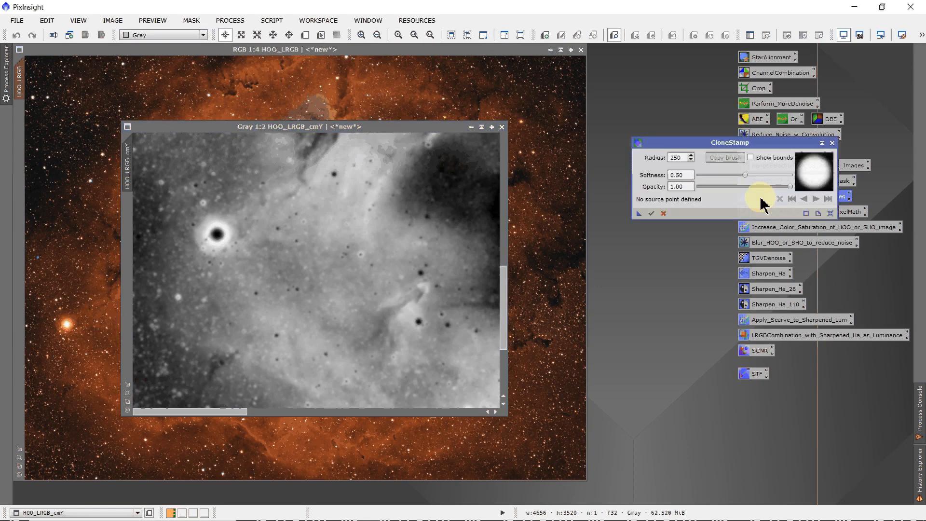
pyautogui.click(679, 160)
pyautogui.press('BackSpace')
pyautogui.write('0')
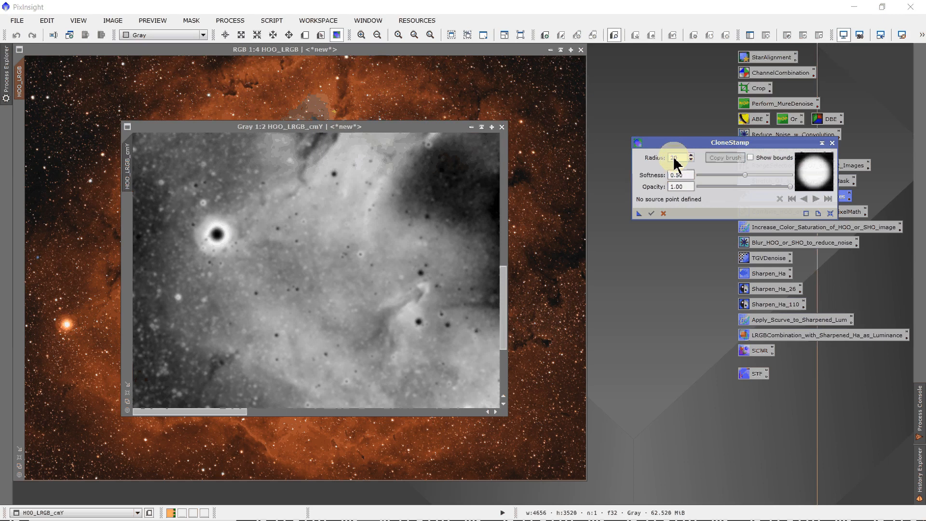
pyautogui.press('Return')
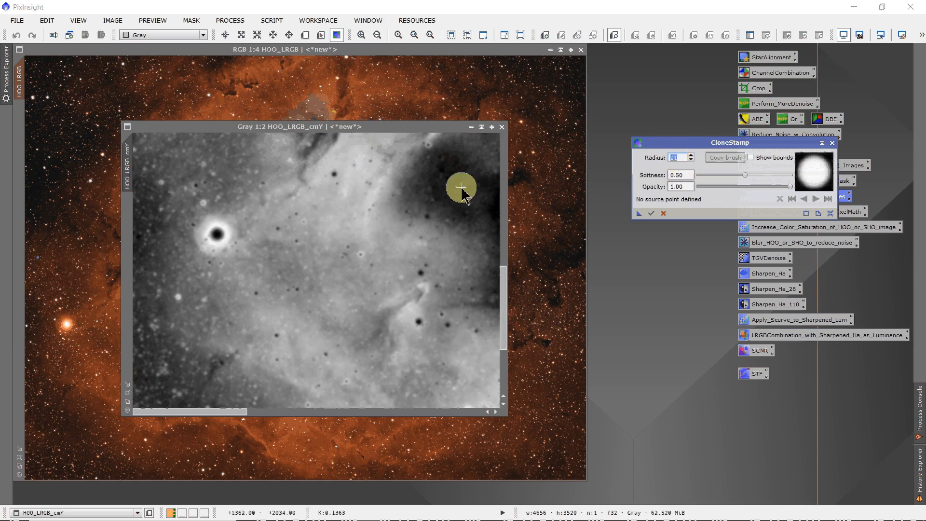
# - Clone the mask's dark central area over the bright star and its halo with a radius of 50, and apply the cloning
pyautogui.keyDown('ctrl'); pyautogui.click(461, 188); pyautogui.keyUp('ctrl')
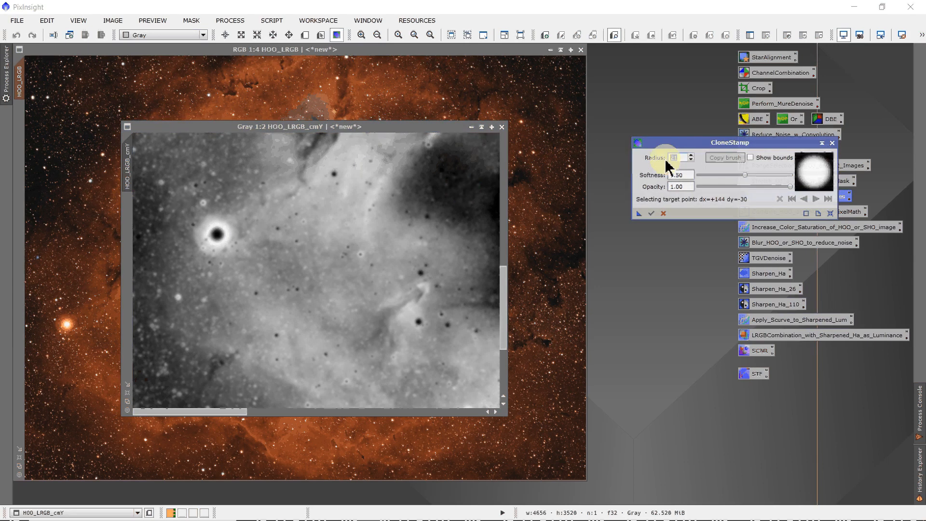
pyautogui.click(208, 238)
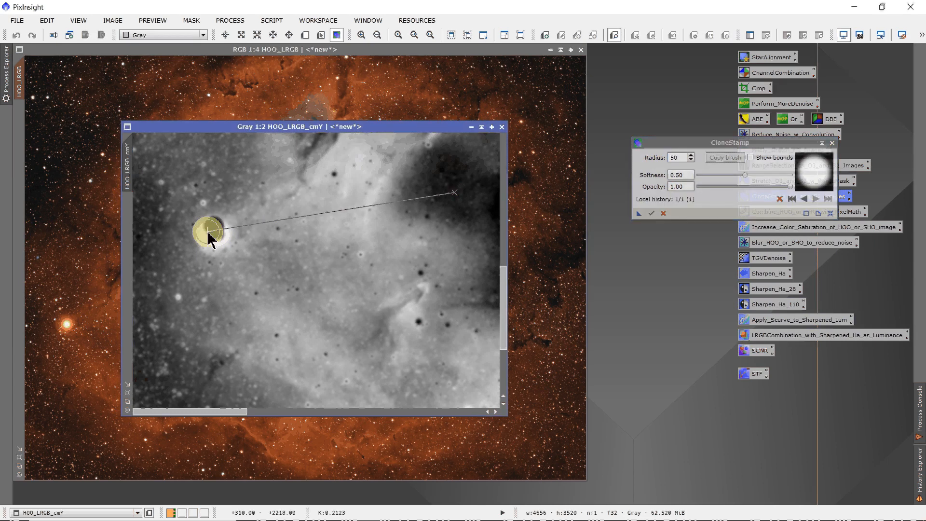
pyautogui.moveTo(209, 233)
pyautogui.mouseDown()
pyautogui.moveTo(211, 245)
pyautogui.moveTo(222, 232)
pyautogui.mouseUp()
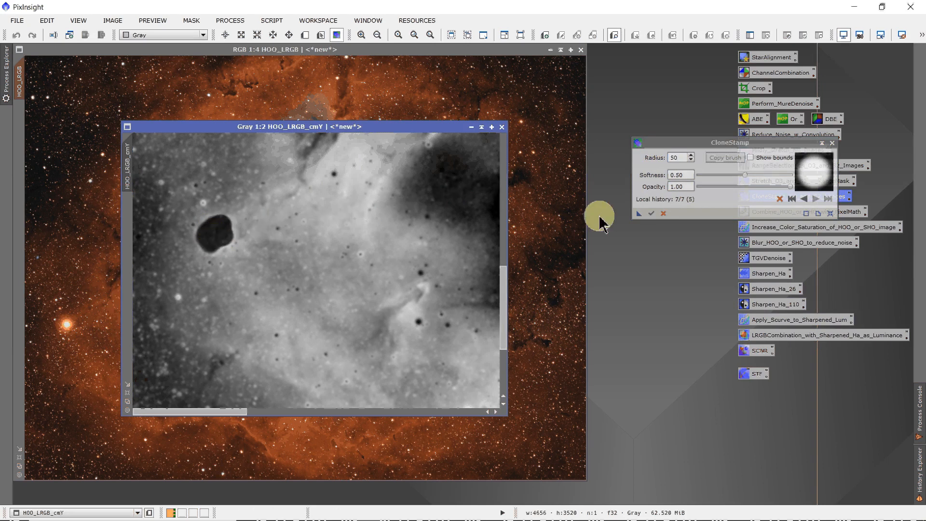
pyautogui.click(651, 214)
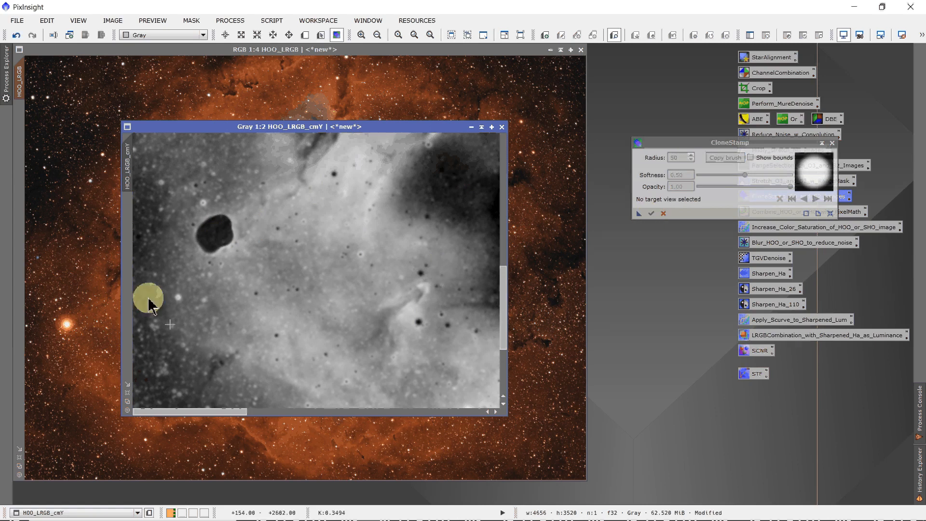
# - Apply HOO_LRGB_cmY as the mask on HOO_LRGB and park the collapsed mask window below the image
pyautogui.scroll(-1, 212, 223)
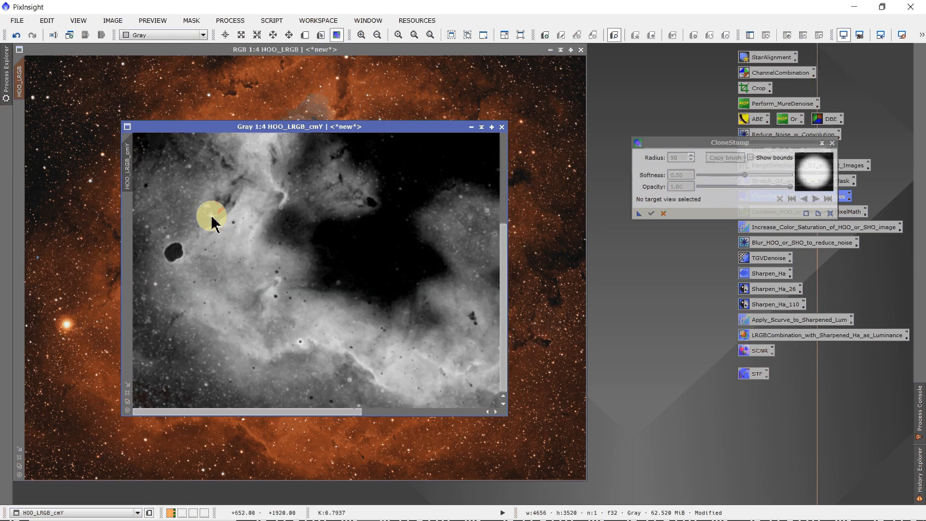
pyautogui.moveTo(126, 175)
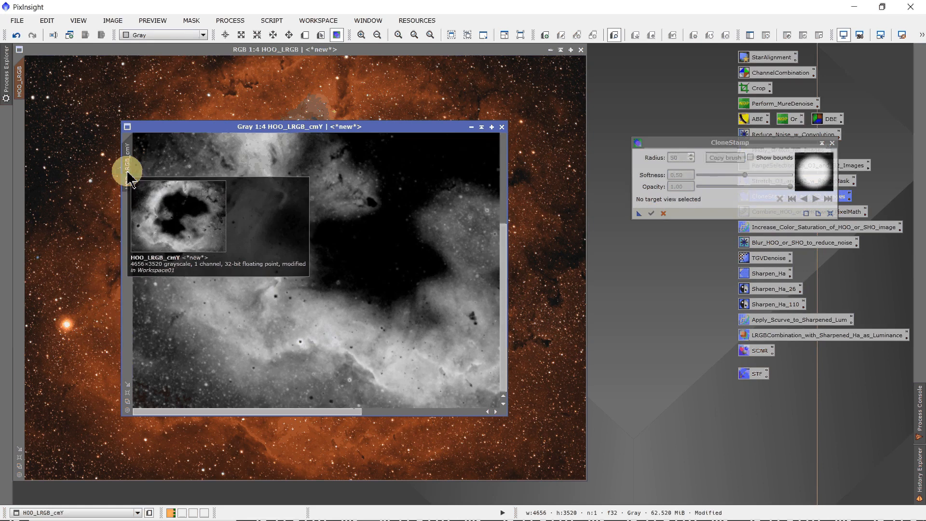
pyautogui.moveTo(129, 179); pyautogui.dragTo(17, 150)
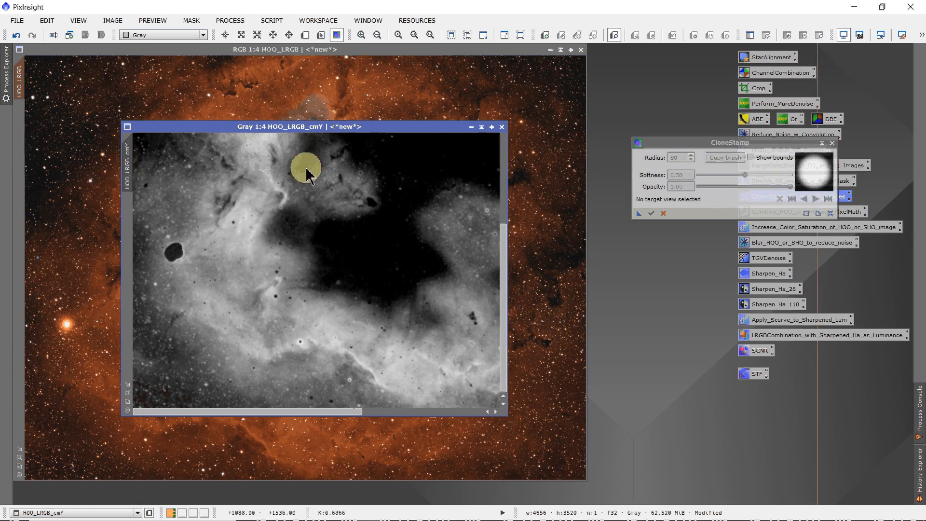
pyautogui.click(482, 128)
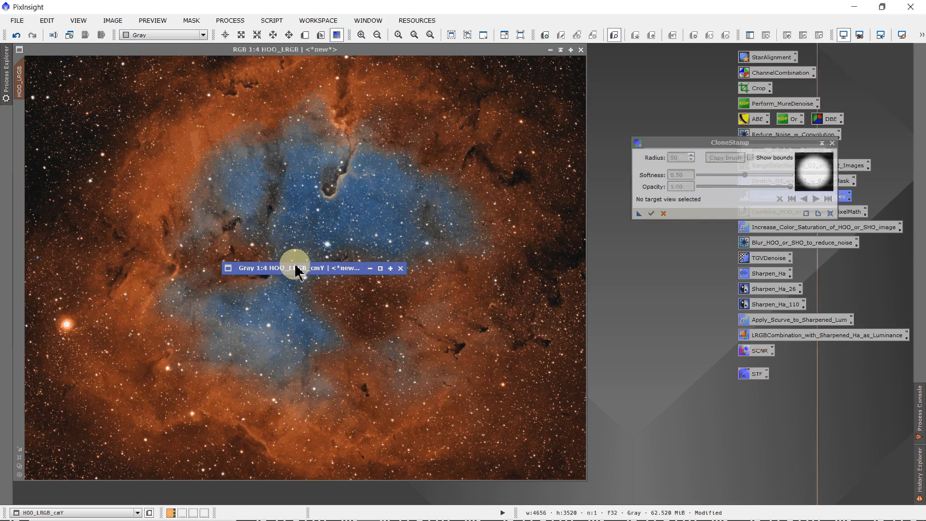
pyautogui.moveTo(295, 265); pyautogui.dragTo(304, 497)
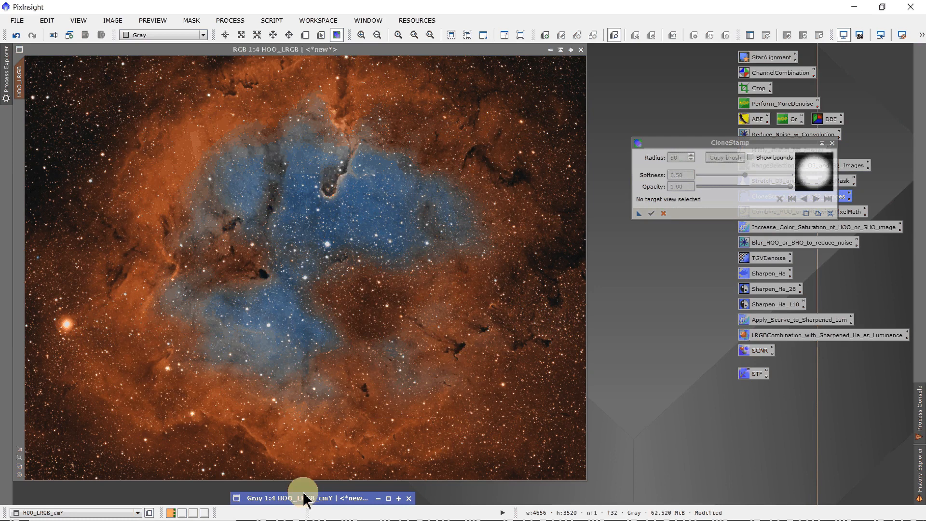
pyautogui.click(318, 396)
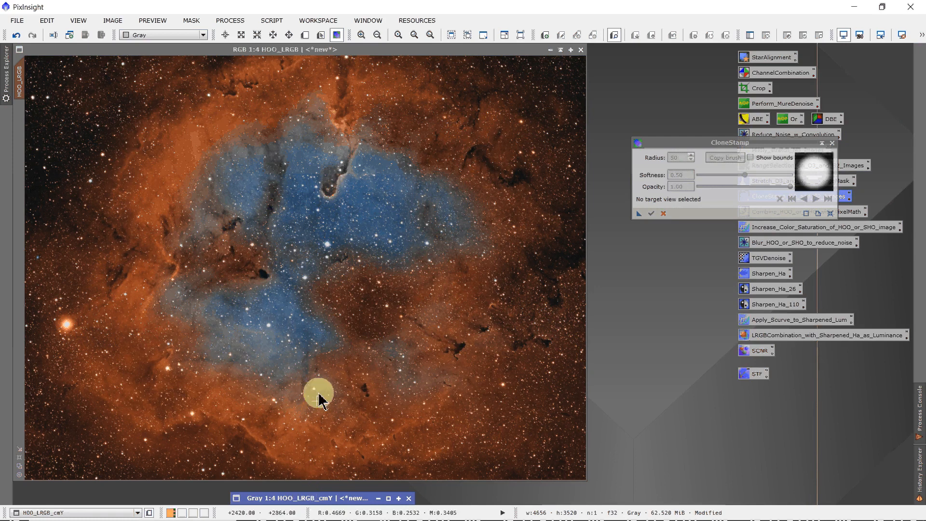
# - Replace CloneStamp with the saved CurvesTransformation process, reset its curves and show the real-time preview on HOO_LRGB
pyautogui.click(831, 144)
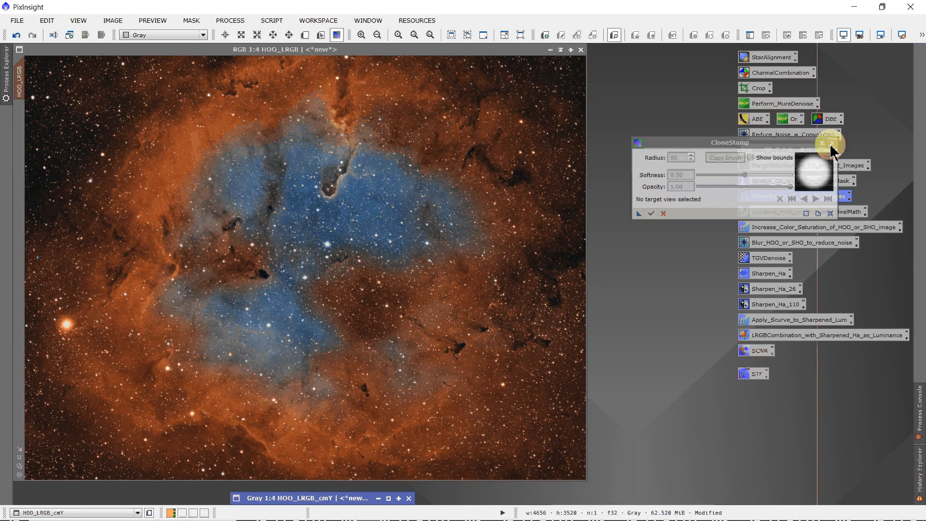
pyautogui.doubleClick(779, 227)
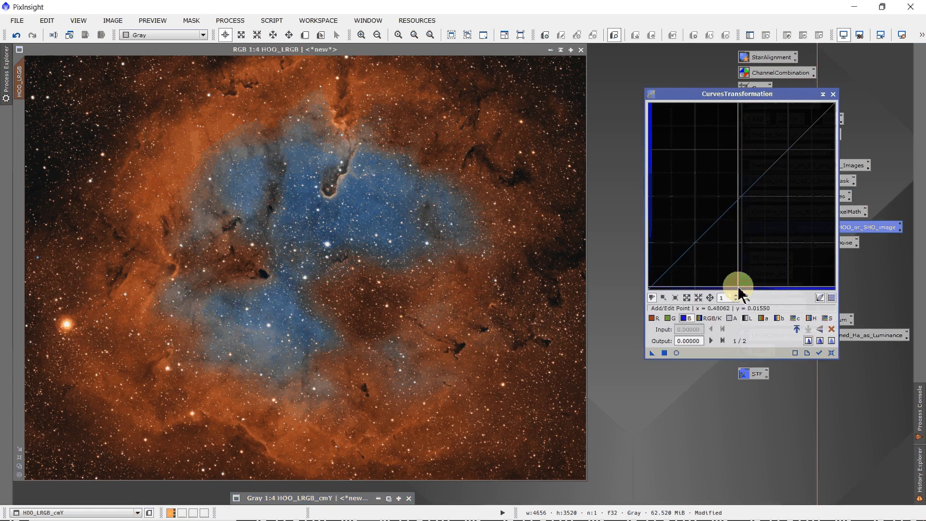
pyautogui.click(832, 353)
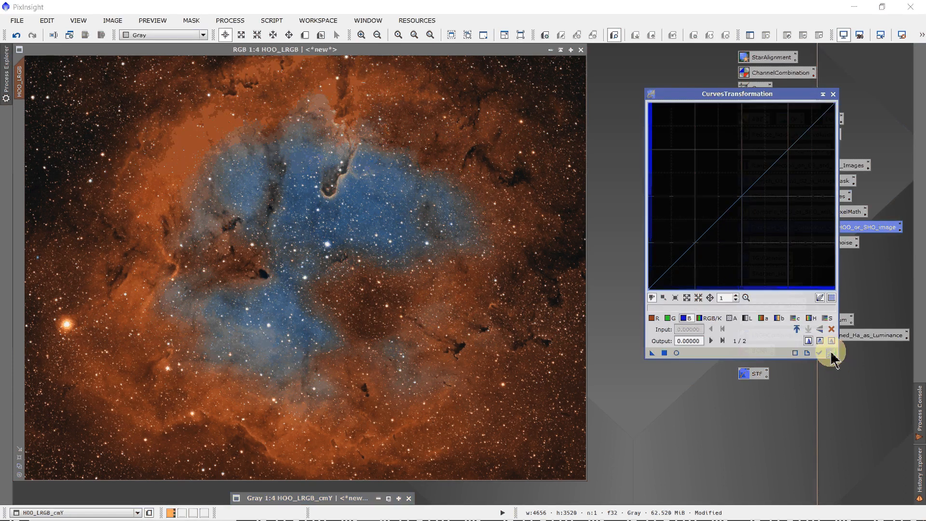
pyautogui.click(675, 352)
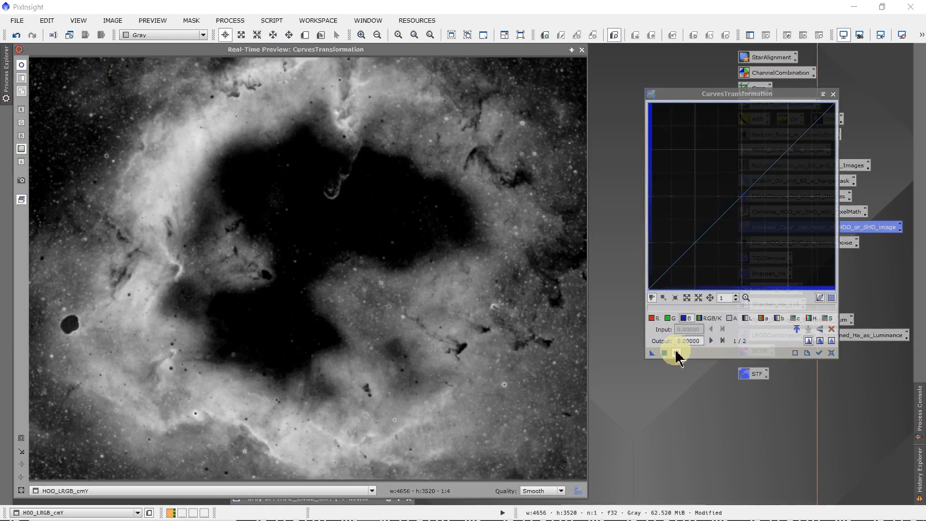
pyautogui.click(582, 50)
pyautogui.click(477, 140)
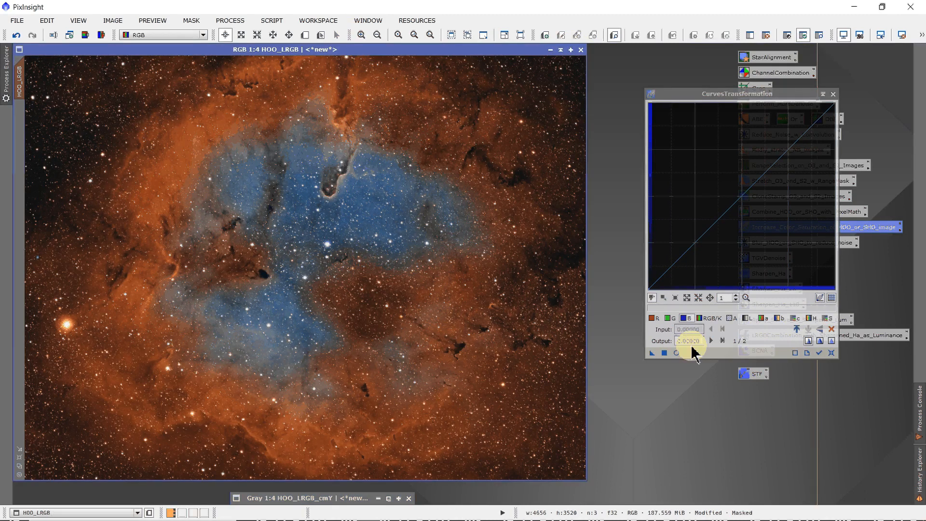
pyautogui.click(676, 354)
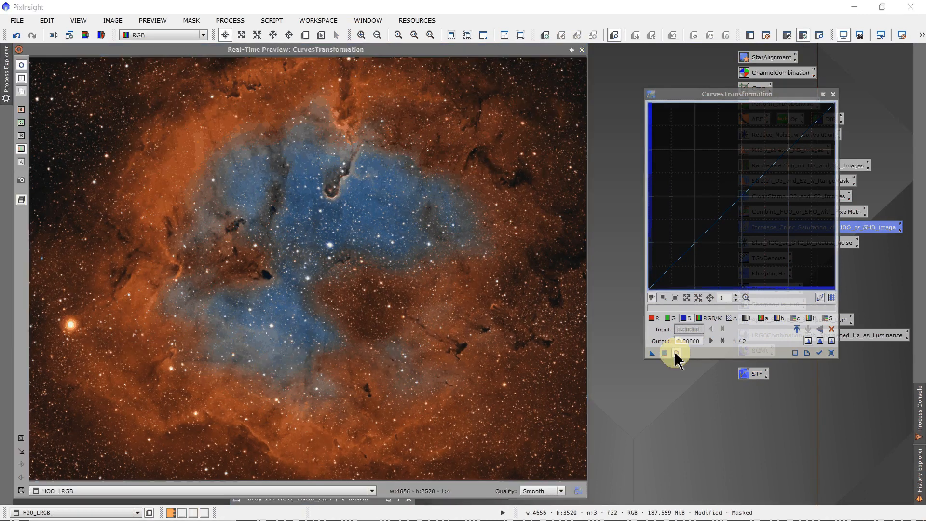
# - Pull the midtones of the saturation curve down and add a midtone point to the red channel curve
pyautogui.click(827, 318)
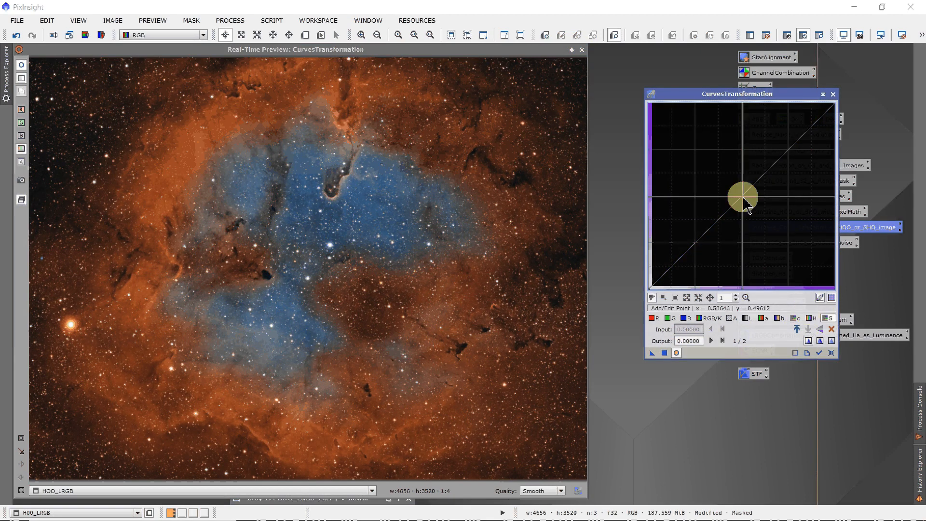
pyautogui.moveTo(743, 197); pyautogui.dragTo(748, 241)
pyautogui.click(655, 318)
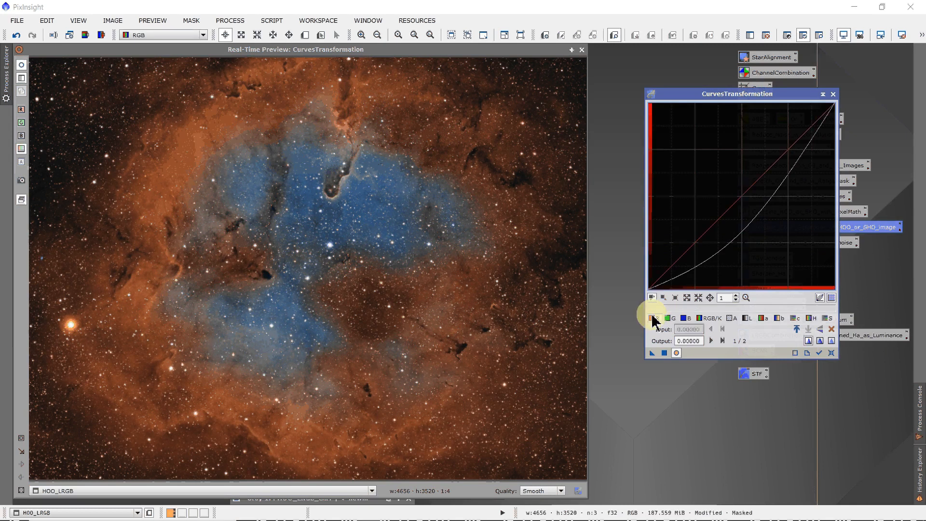
pyautogui.click(740, 199)
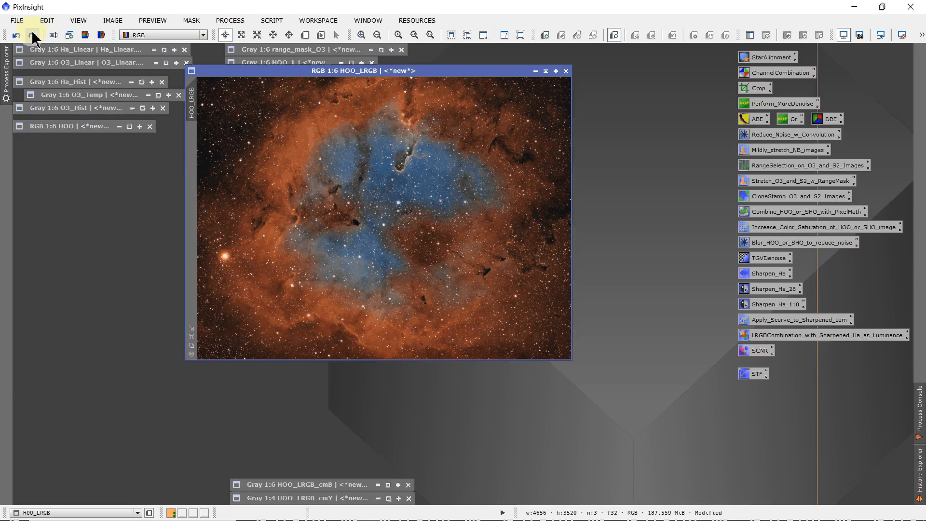
# - Enlarge the HOO_LRGB image window to a 1:4 view
pyautogui.click(192, 336)
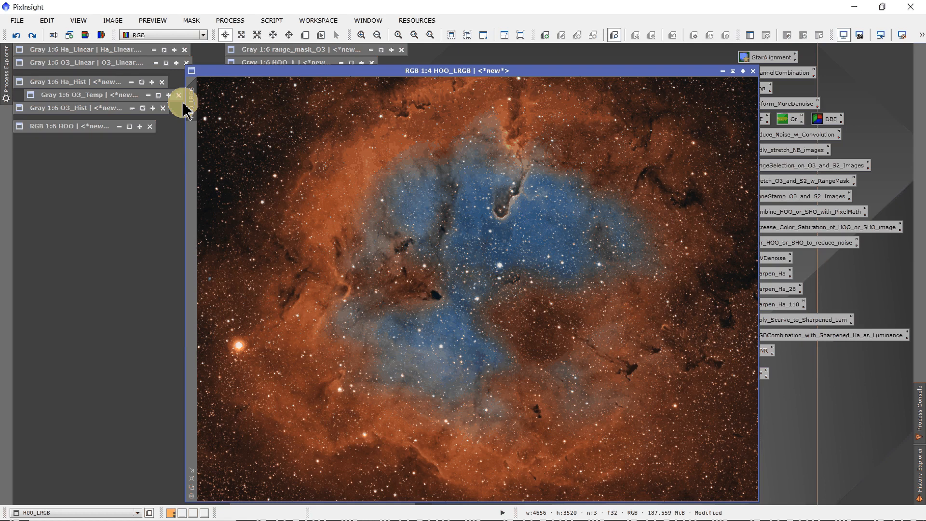
# - Move the HOO_LRGB image window clear of the saved process icons and redo the last undone edit on it
pyautogui.moveTo(185, 108); pyautogui.dragTo(88, 55)
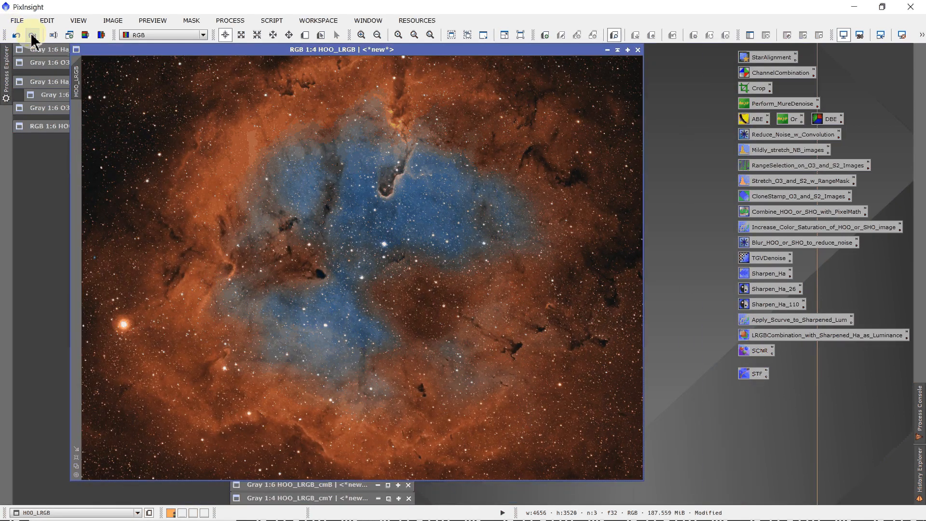
pyautogui.click(31, 37)
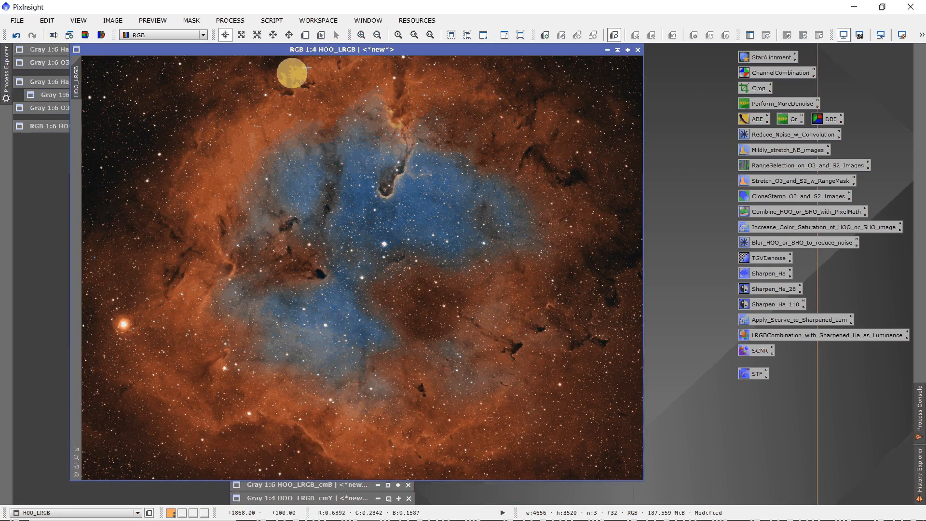
# - Open PixelMath's Expression Editor and define the symbol f=0.7
pyautogui.moveTo(8, 80)
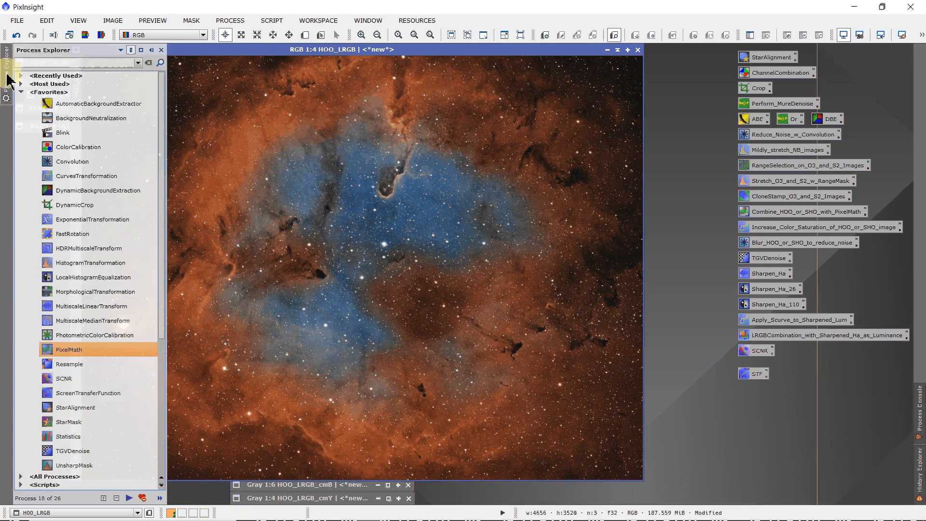
pyautogui.moveTo(48, 351); pyautogui.dragTo(50, 359)
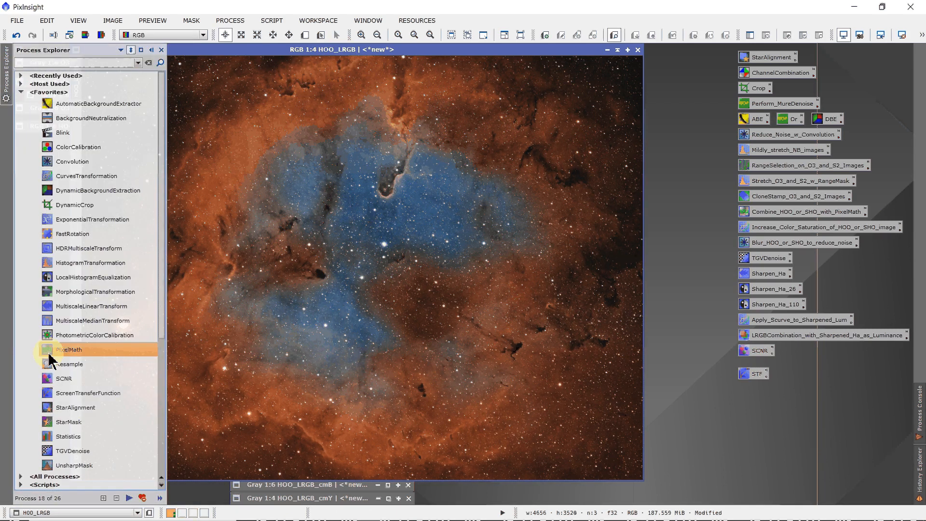
pyautogui.doubleClick(50, 356)
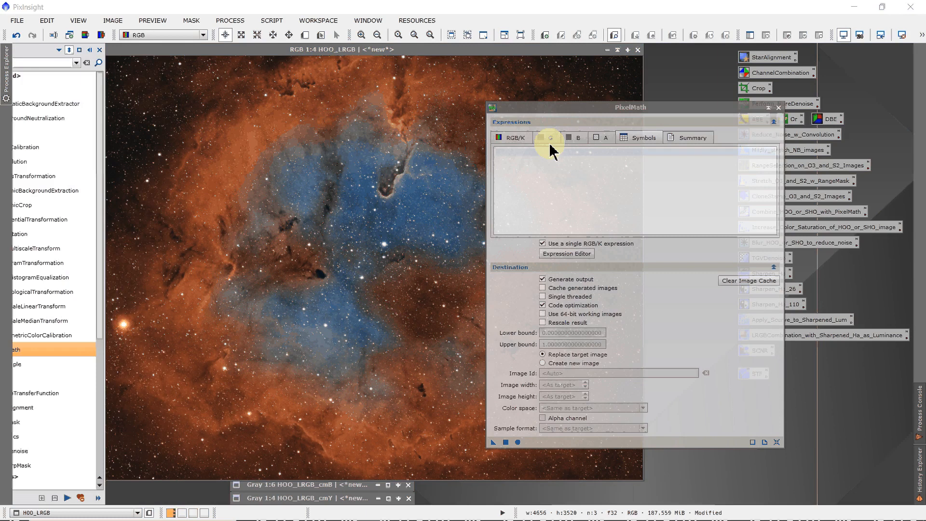
pyautogui.click(511, 141)
pyautogui.click(556, 257)
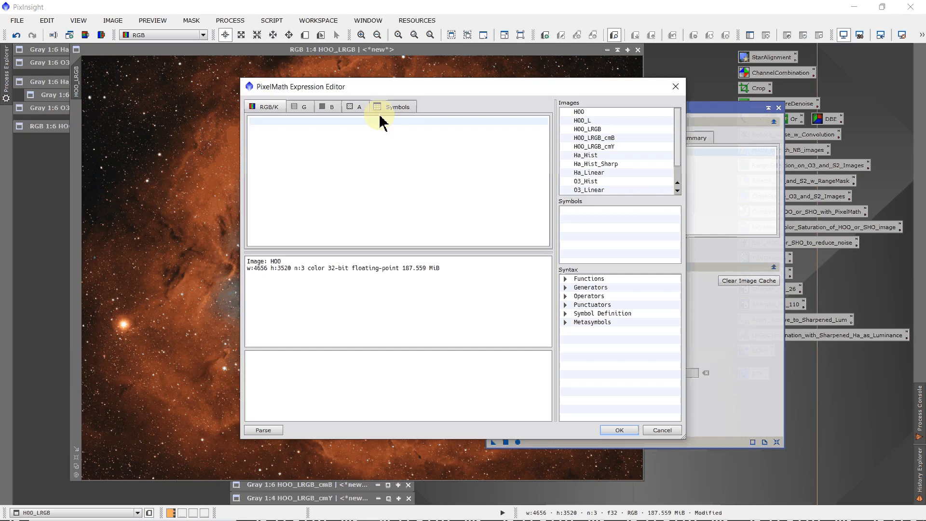
pyautogui.click(397, 108)
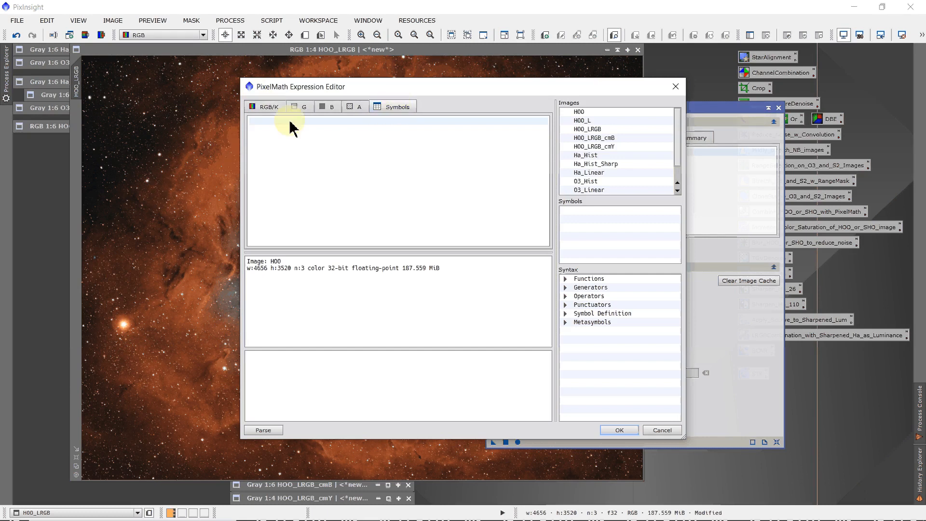
pyautogui.press('Tab')
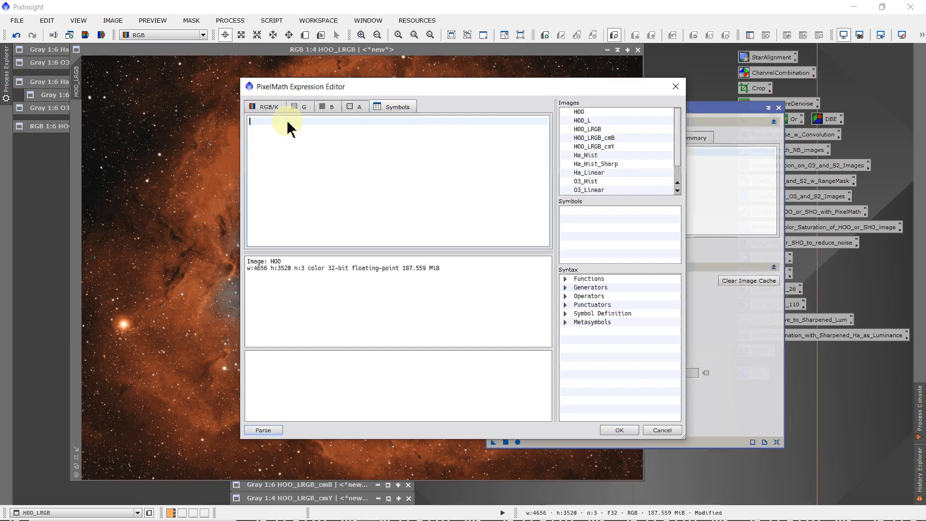
pyautogui.write('f=0.7')
# - Enter f*HOO_LRGB + (1-f)*HOO as the RGB/K expression and accept it
pyautogui.click(264, 104)
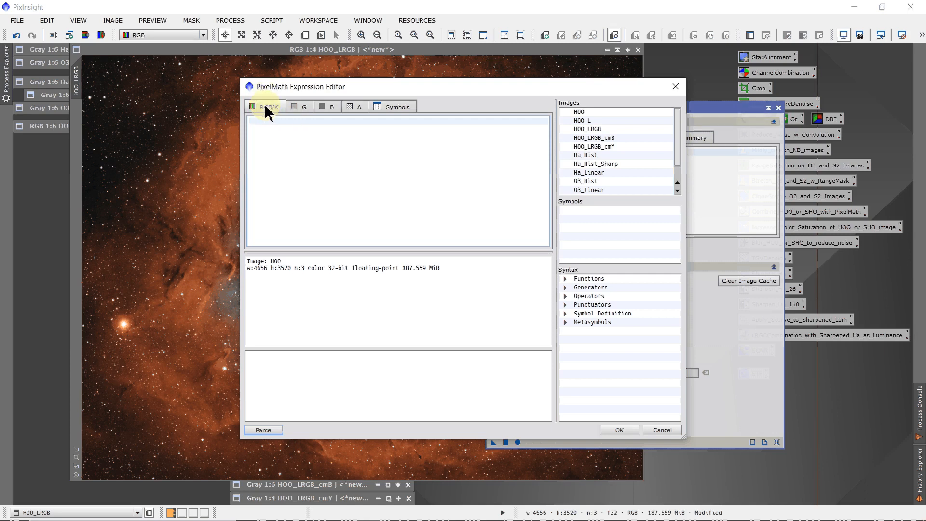
pyautogui.write('f*')
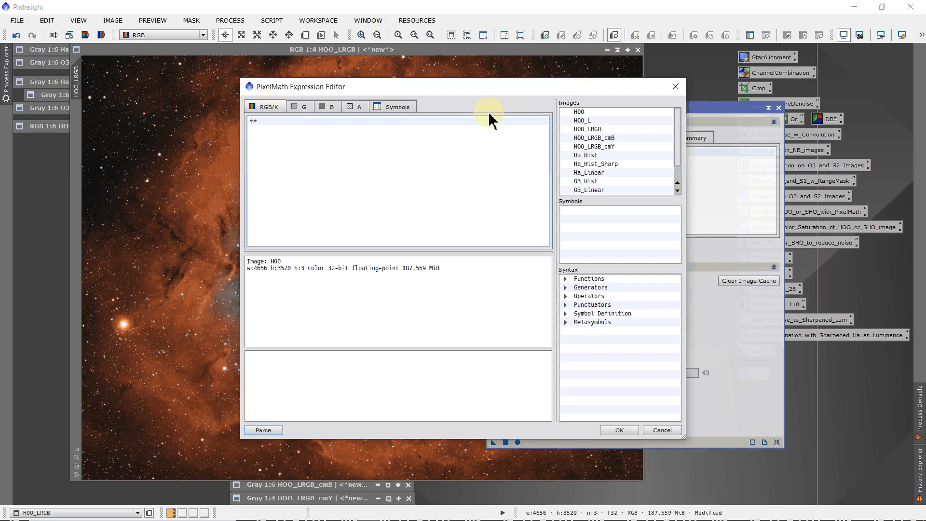
pyautogui.doubleClick(592, 129)
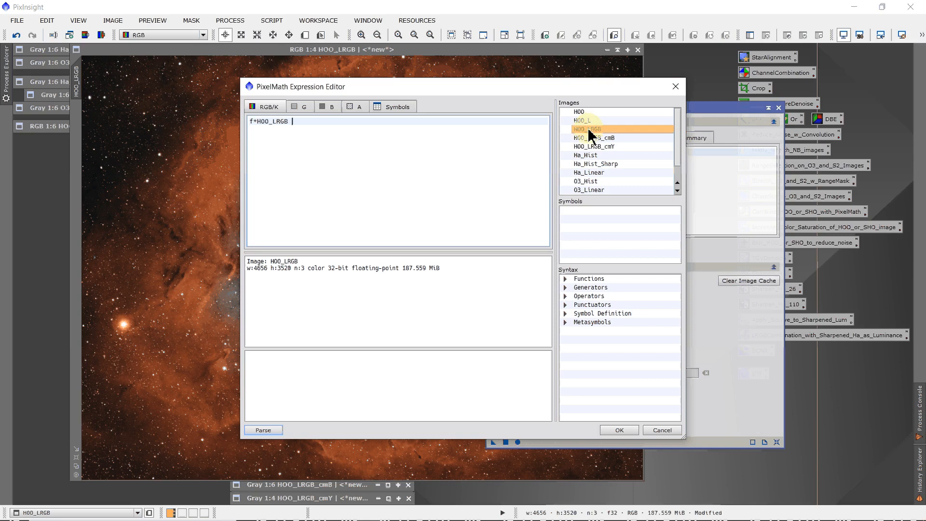
pyautogui.write('+ (1-f)*')
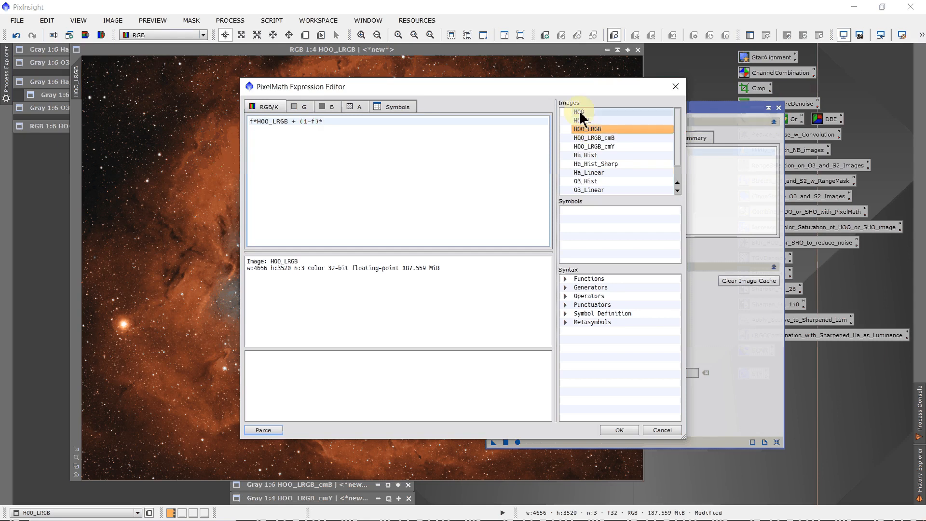
pyautogui.doubleClick(580, 112)
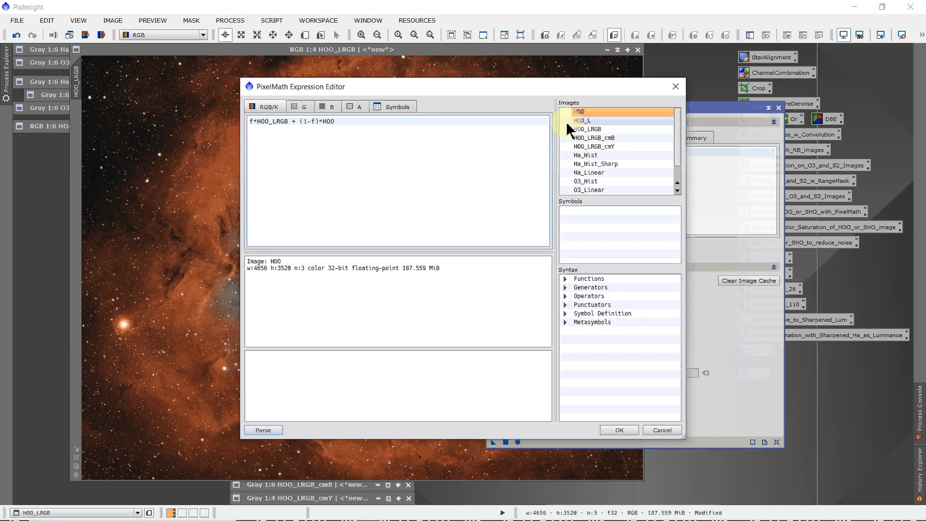
pyautogui.click(252, 124)
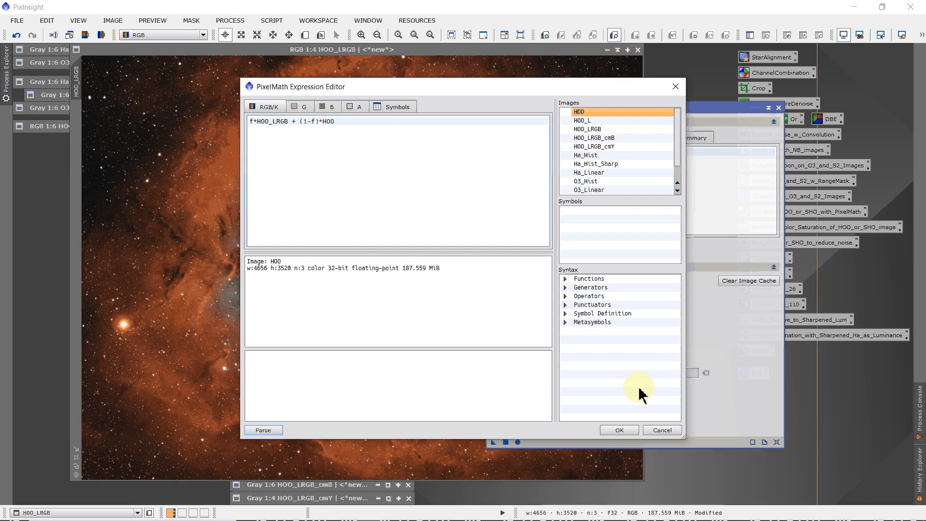
pyautogui.click(619, 430)
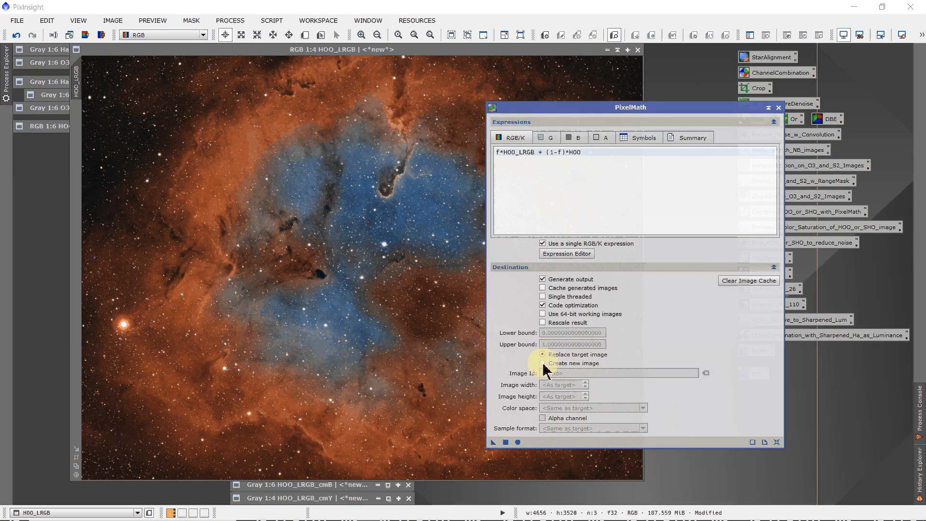
# - Set PixelMath to create a new image with the Id Blend and execute it
pyautogui.click(542, 363)
pyautogui.click(557, 373)
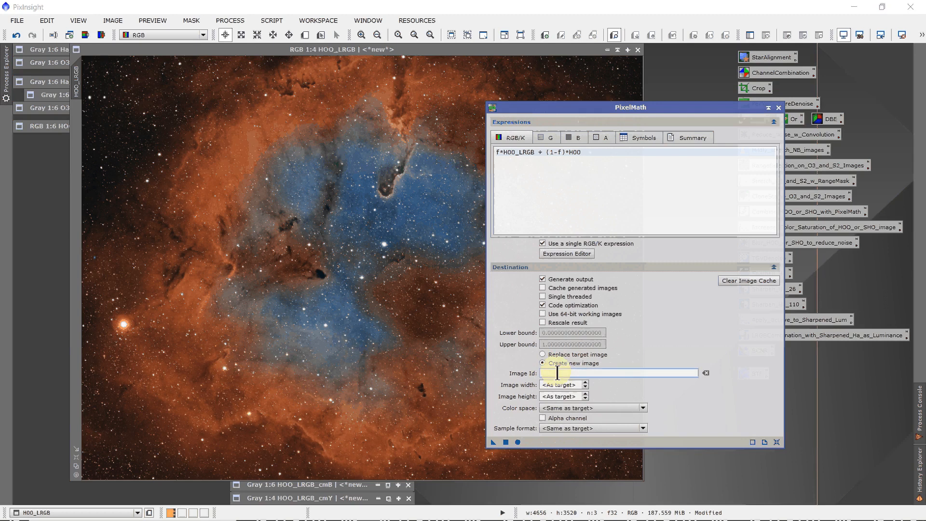
pyautogui.write('Blend')
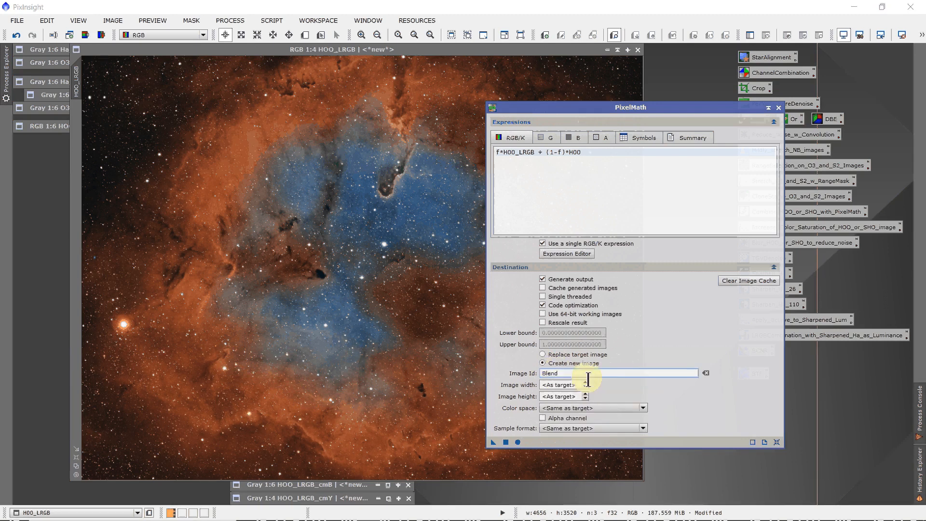
pyautogui.click(505, 443)
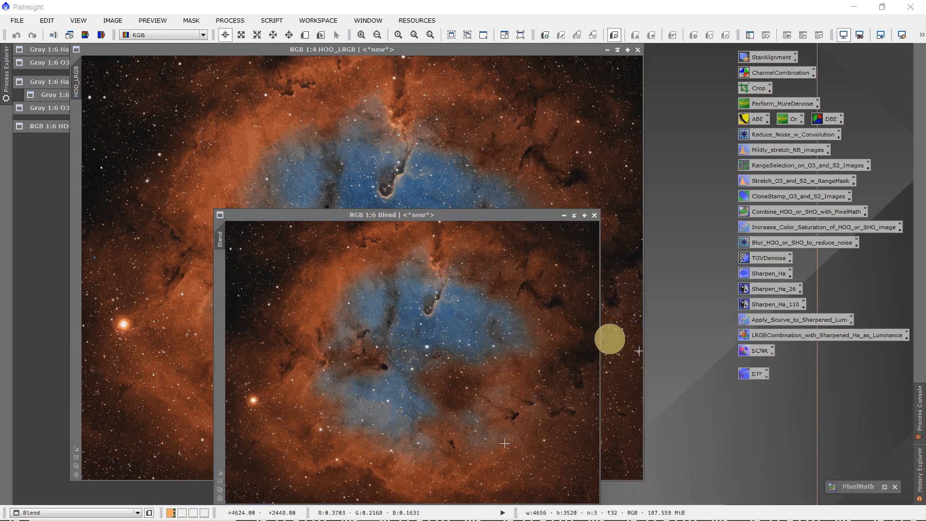
# - Maximize the HOO_LRGB and Blend images and match Blend to the 1:4 view
pyautogui.click(363, 216)
pyautogui.moveTo(365, 219); pyautogui.dragTo(673, 132)
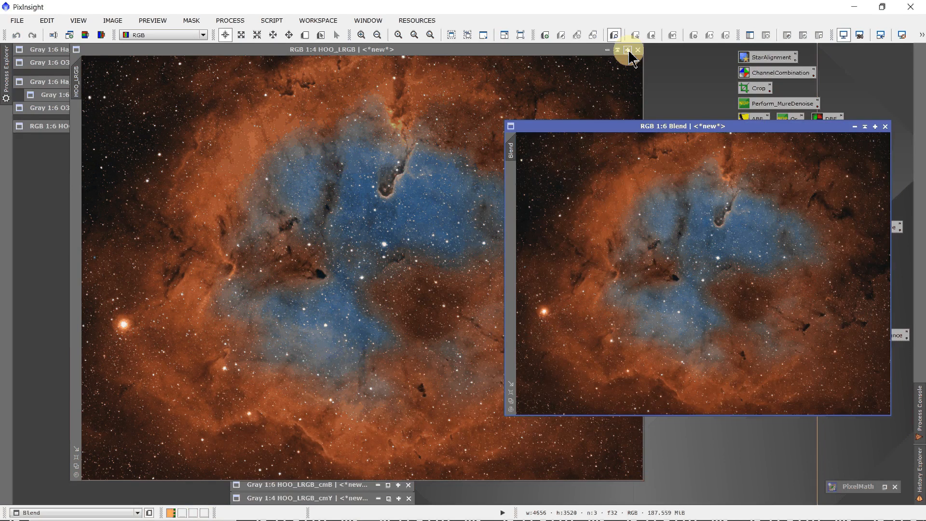
pyautogui.click(628, 50)
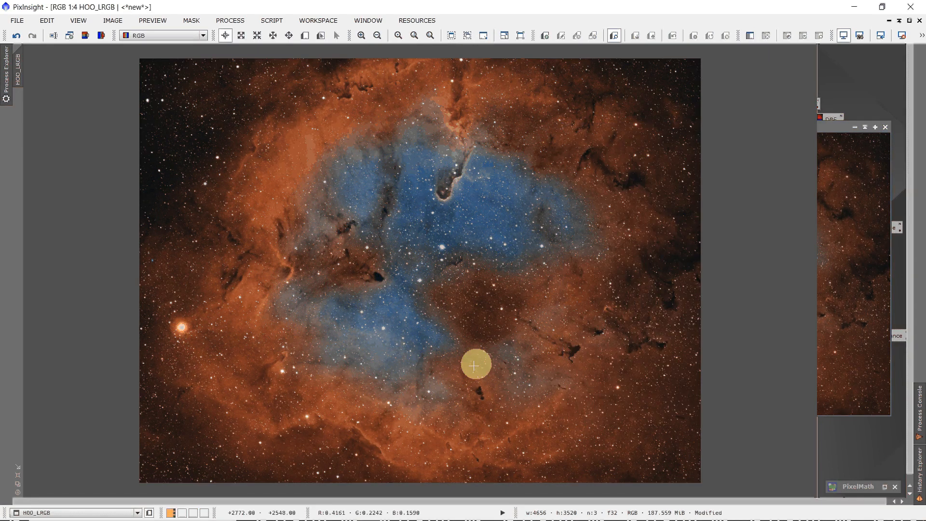
pyautogui.click(875, 127)
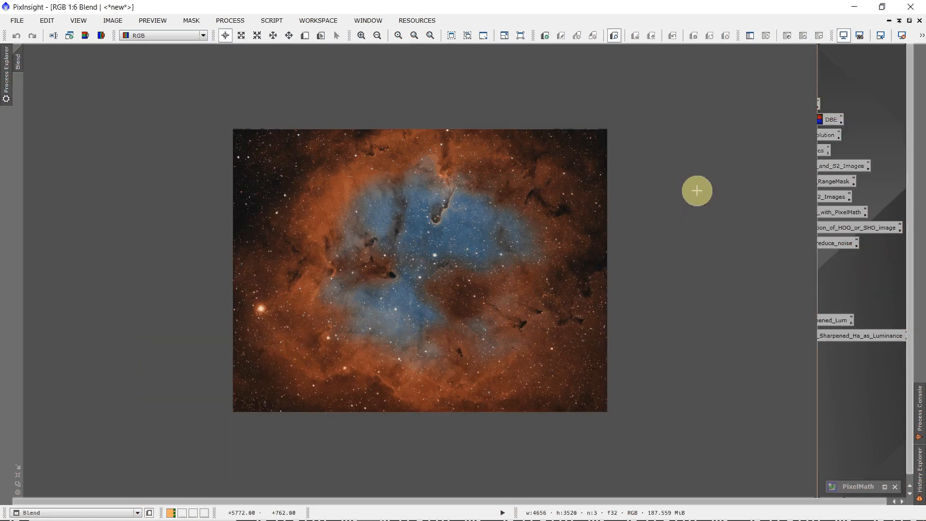
pyautogui.scroll(1, 701, 191)
pyautogui.scroll(1, 705, 192)
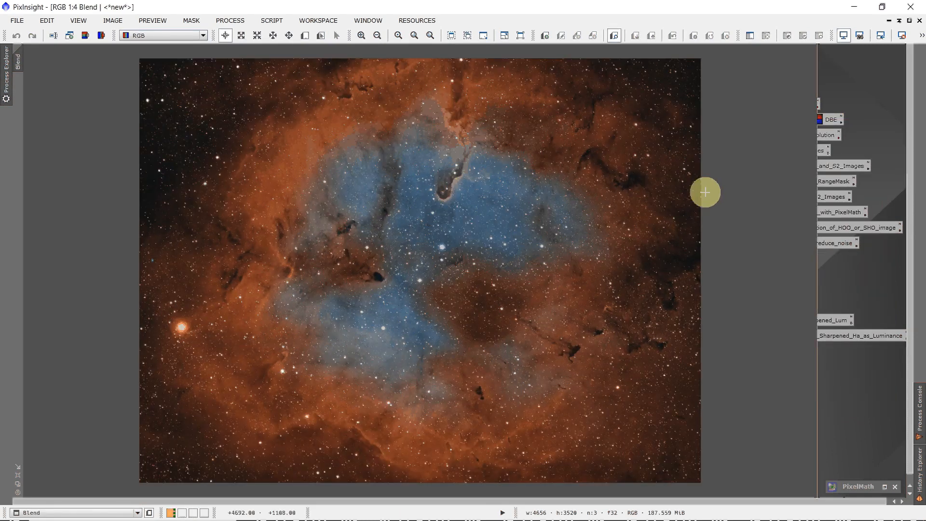
# - Compare the maximized HOO_LRGB and Blend images by switching the active view between them
pyautogui.click(27, 512)
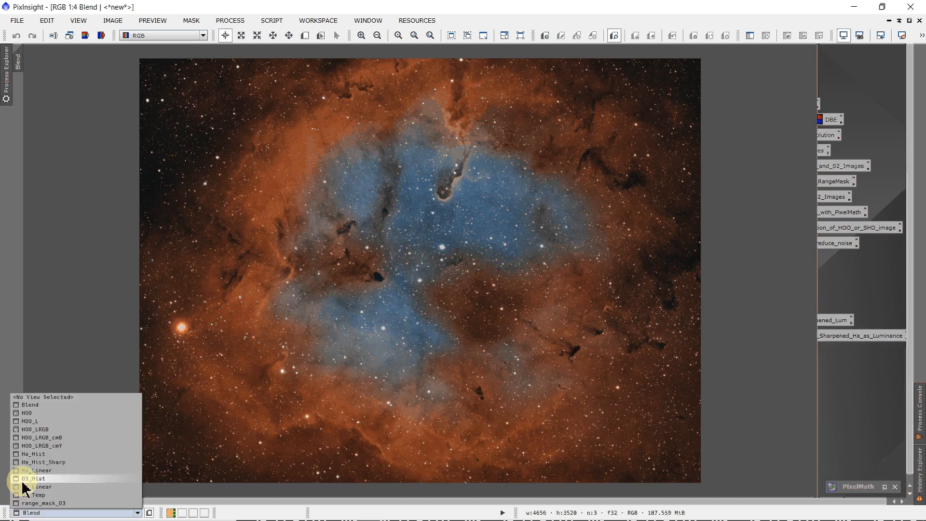
pyautogui.click(29, 429)
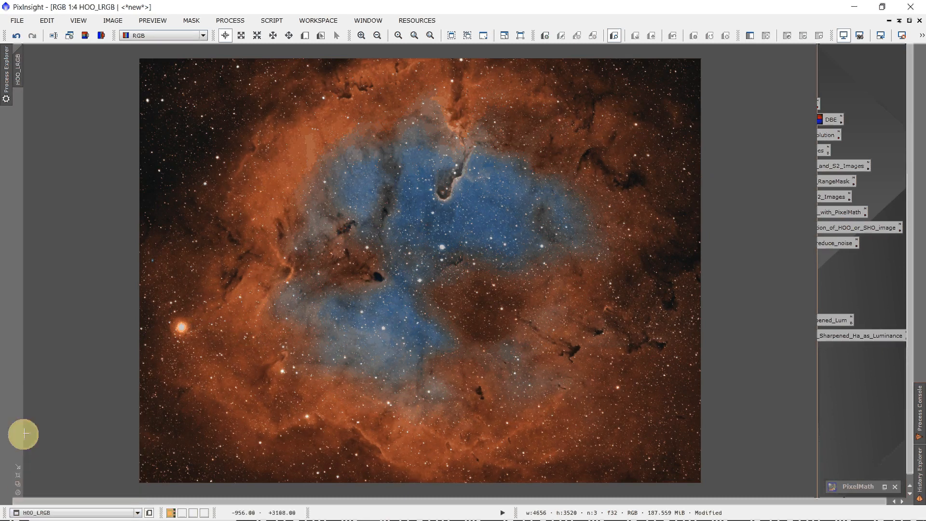
pyautogui.moveTo(34, 512)
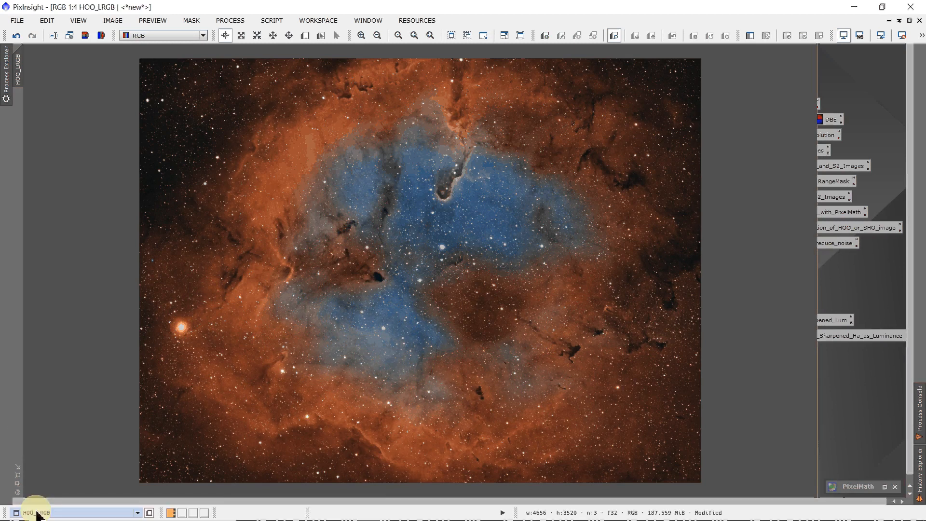
pyautogui.click(38, 514)
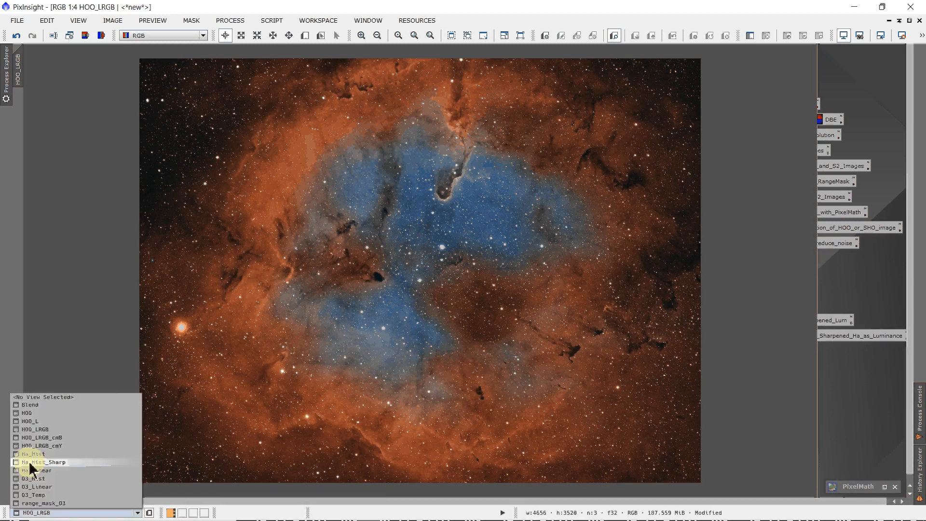
pyautogui.click(27, 405)
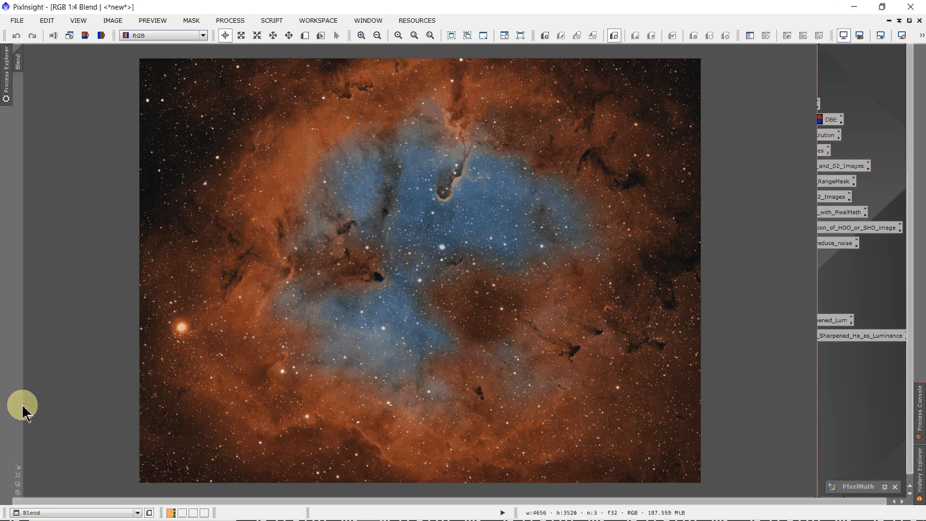